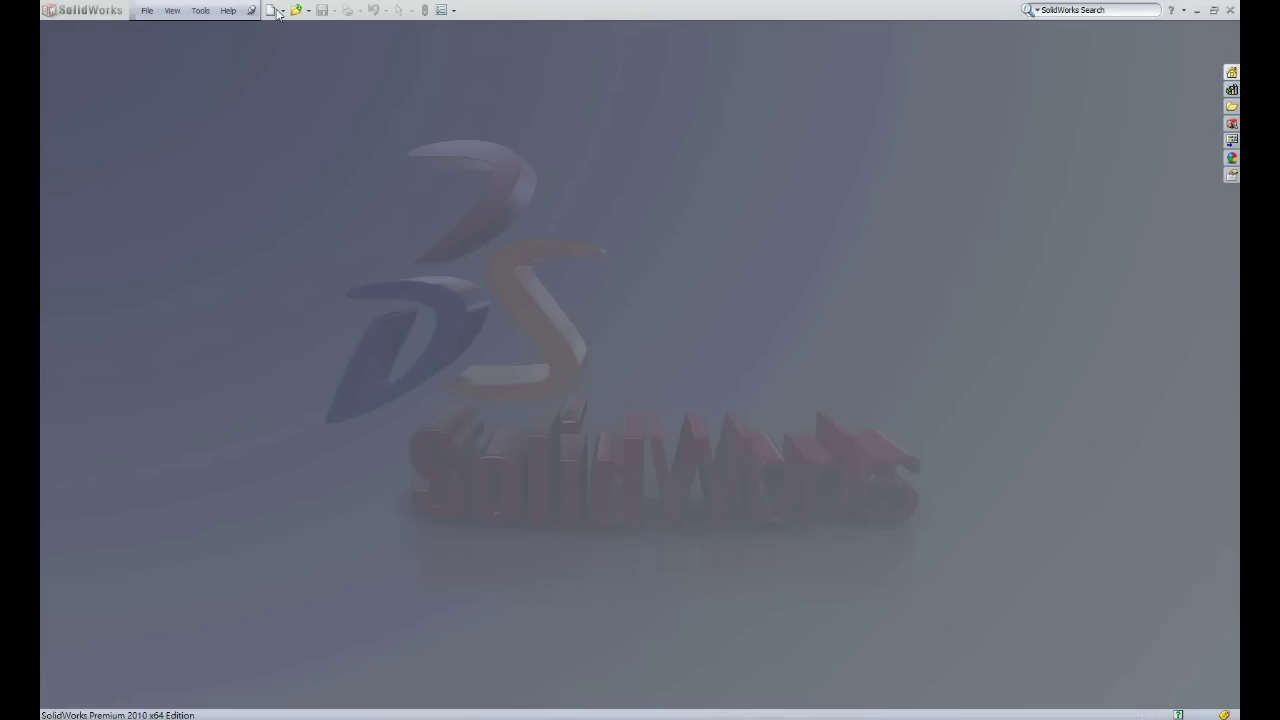
Create a new part document and save it as 'Machine Screw, Countersunk'.
left_click(272, 10)
left_click(552, 466)
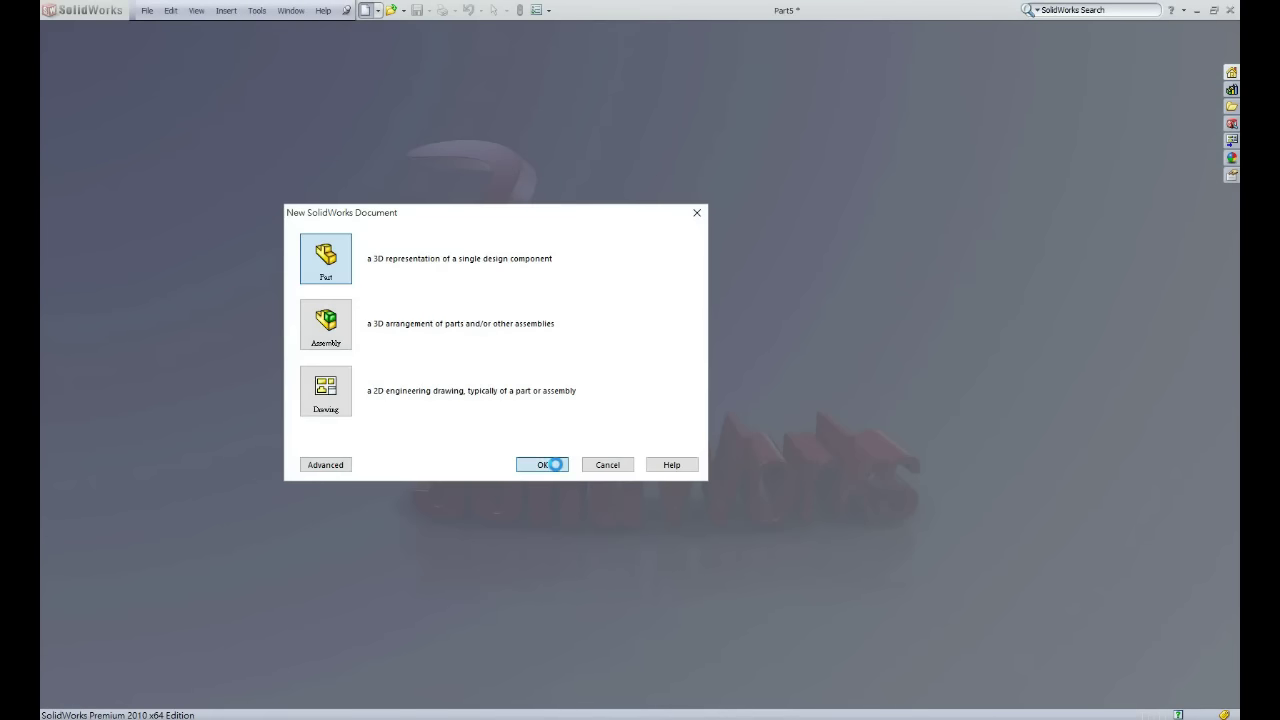
key("ctrl+s")
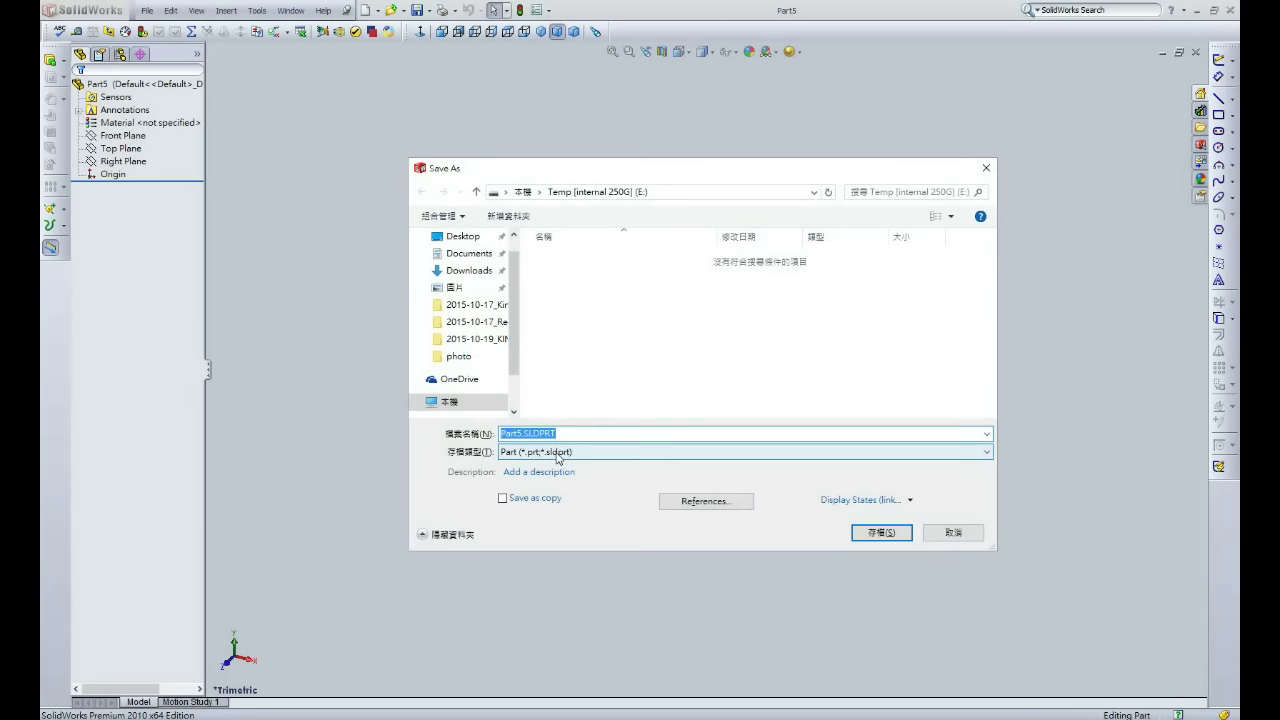
type("Machine Screw, Countersunk")
left_click(848, 535)
Sketch a circle at the origin on the Top Plane with a 6 mm diameter.
left_click(140, 148)
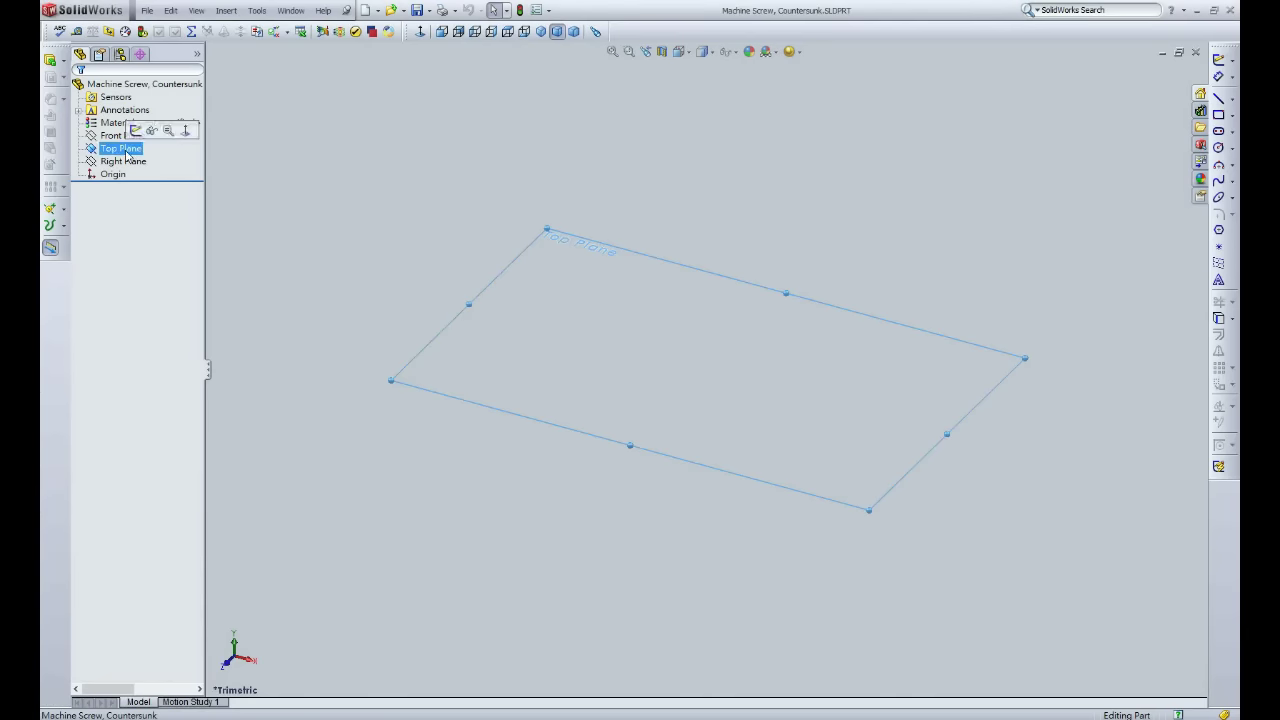
left_click(1219, 60)
left_click(1219, 147)
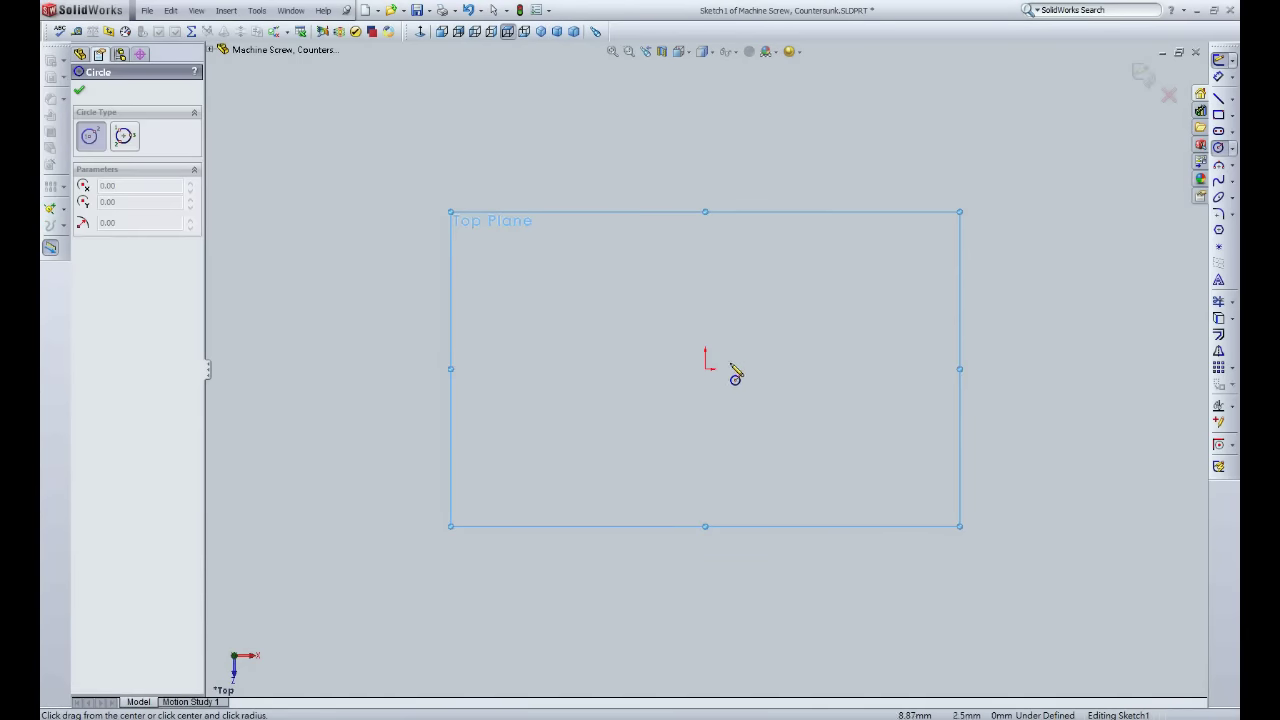
left_click(705, 369)
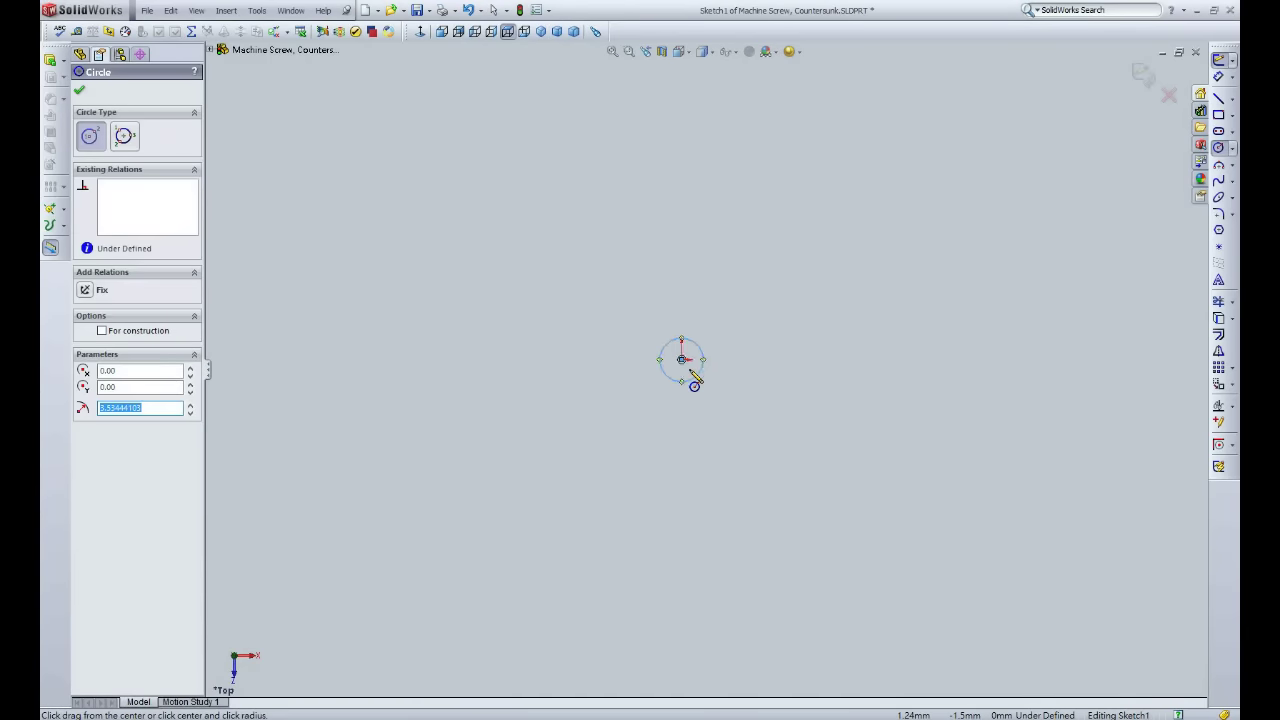
left_click(727, 391)
left_click(1219, 76)
left_click(678, 262)
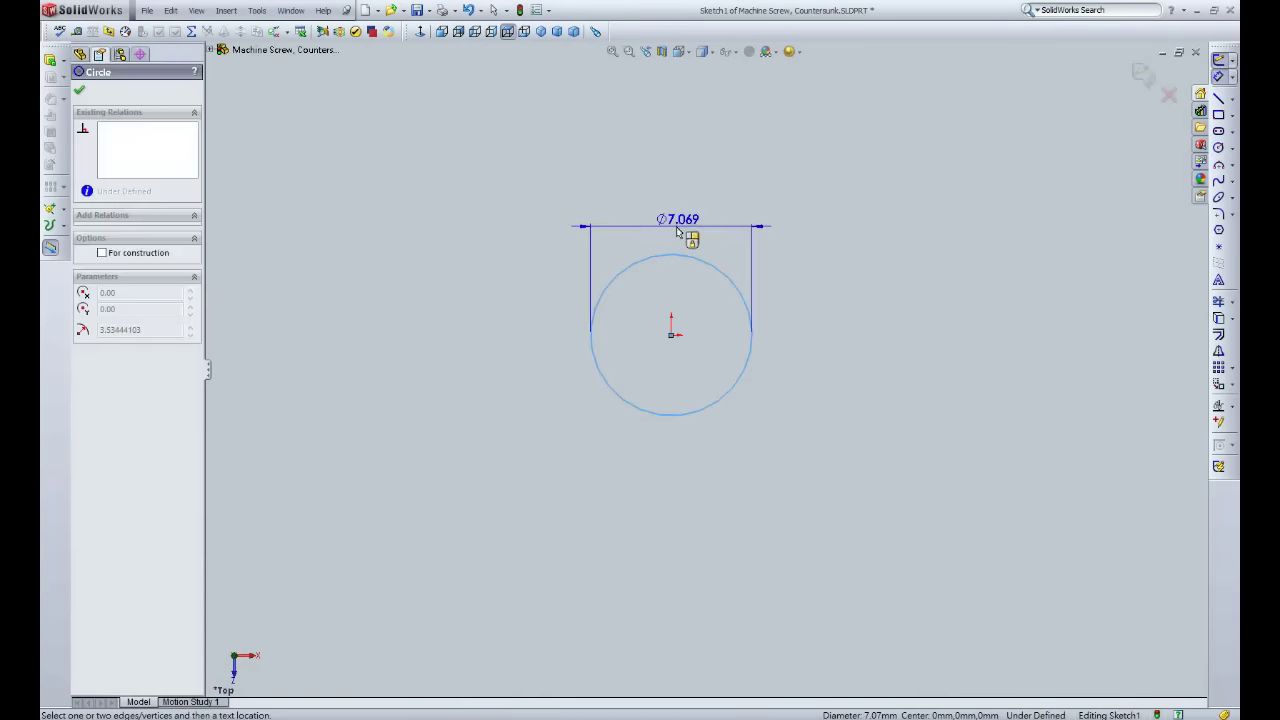
left_click(727, 231)
type("6.000mm")
key("Return")
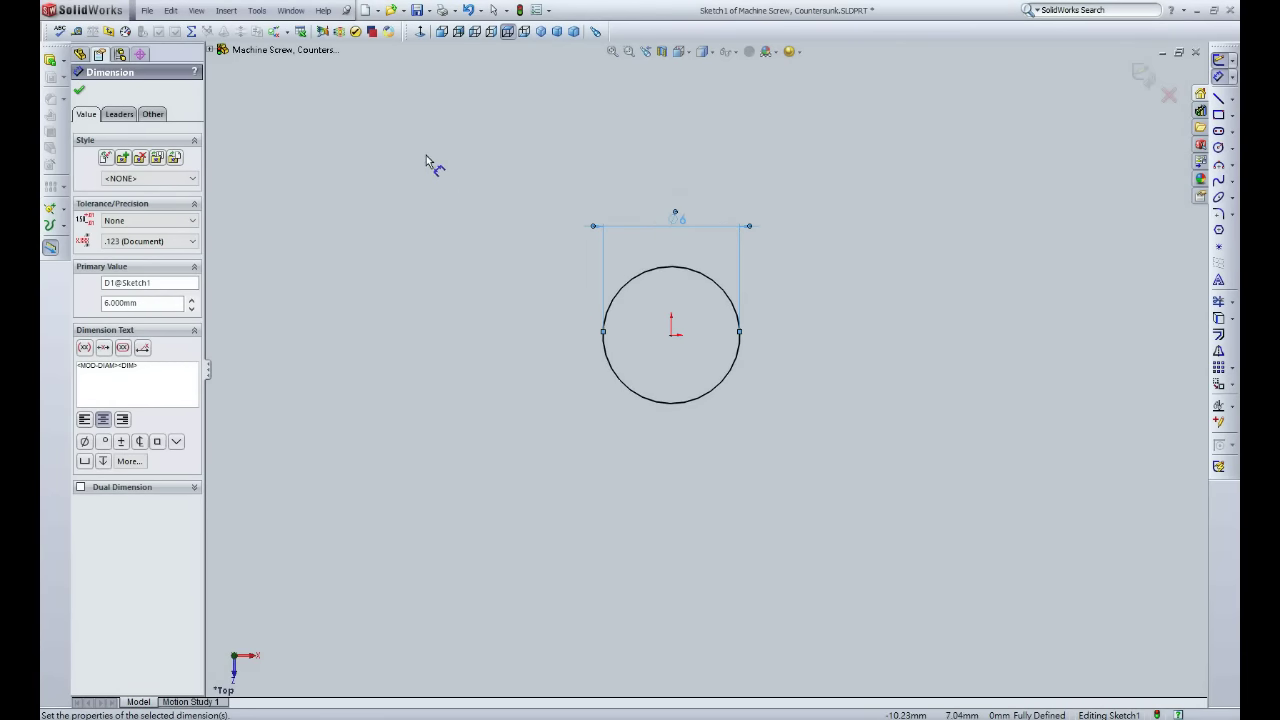
Show dimension names and rename the circle's diameter dimension to dia.
left_click(226, 10)
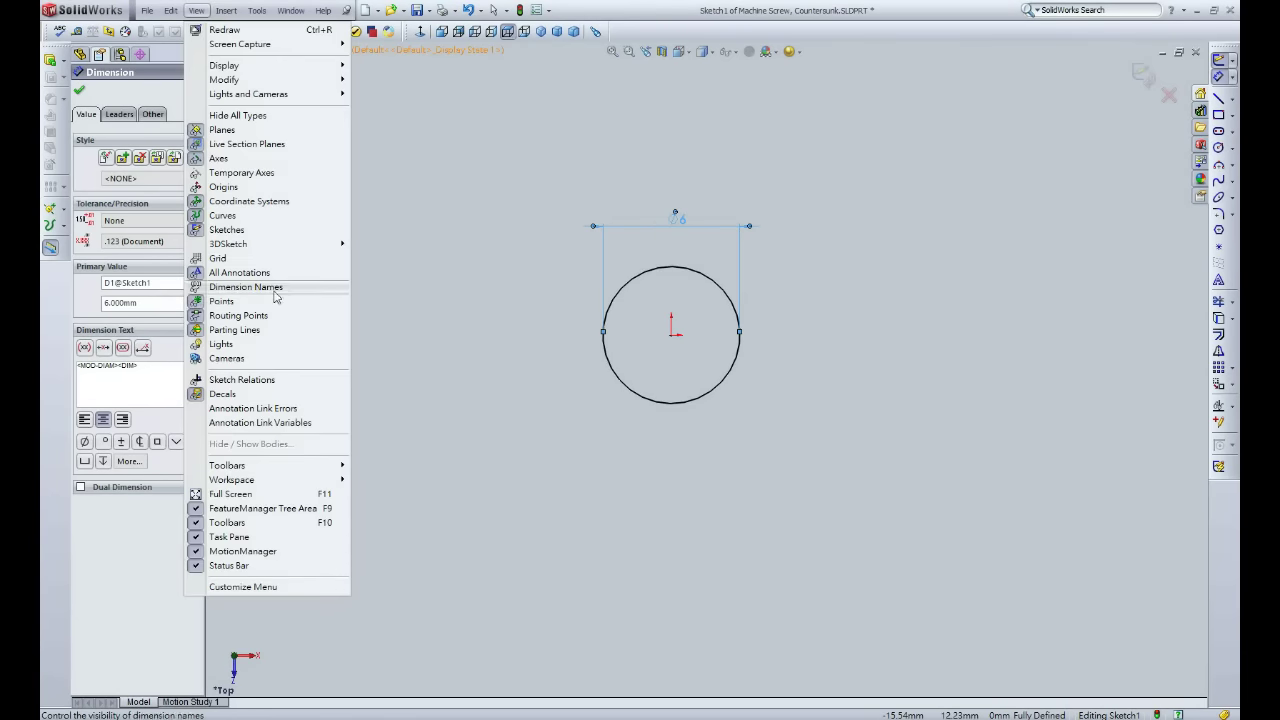
left_click(278, 290)
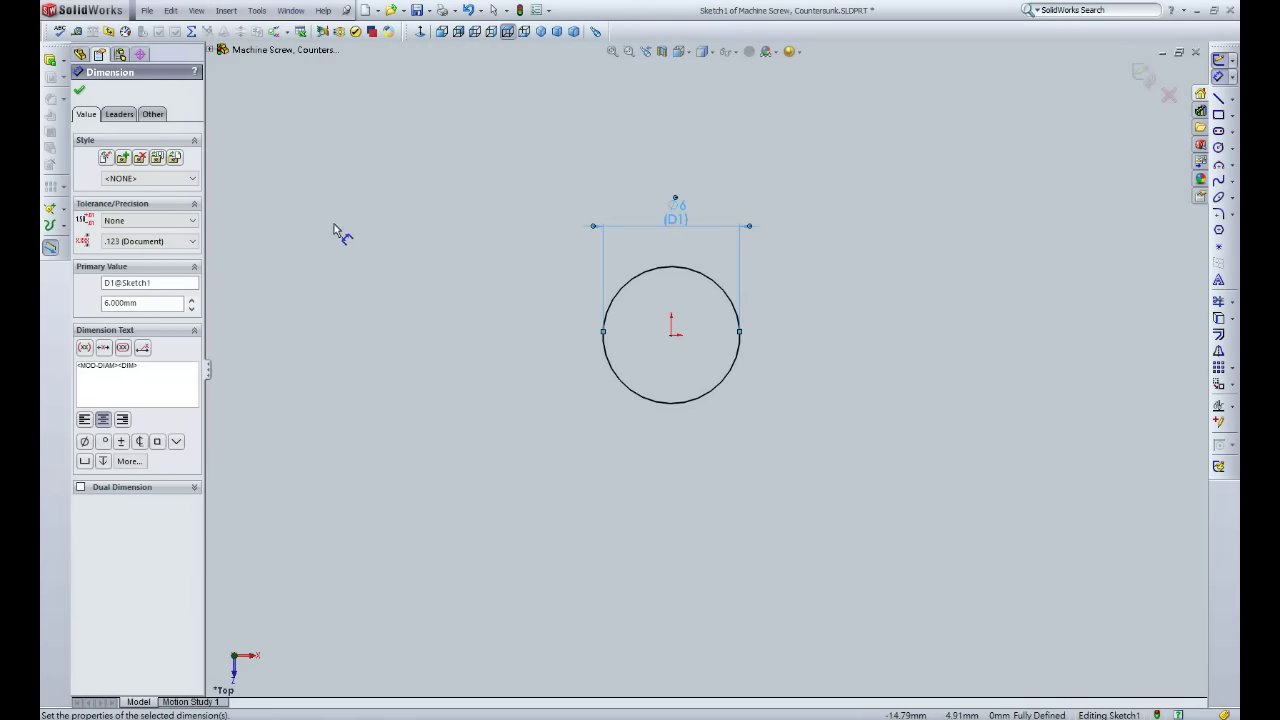
key("Escape")
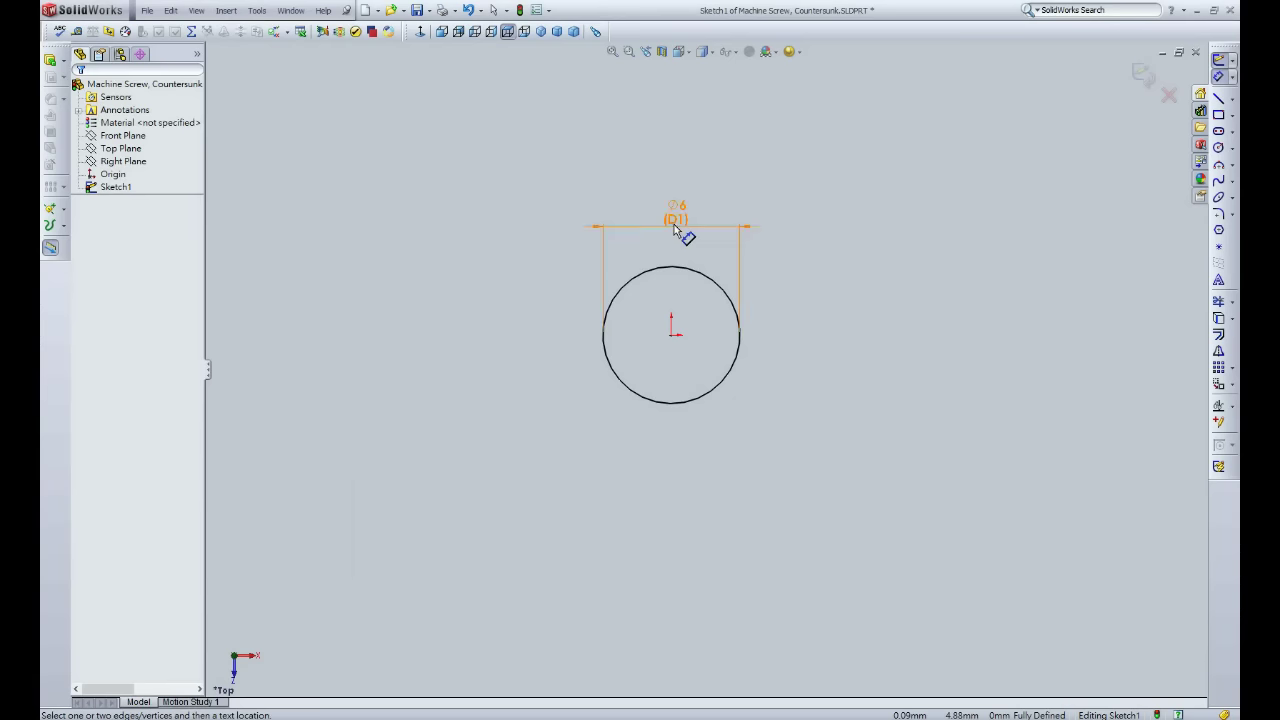
left_click(686, 226)
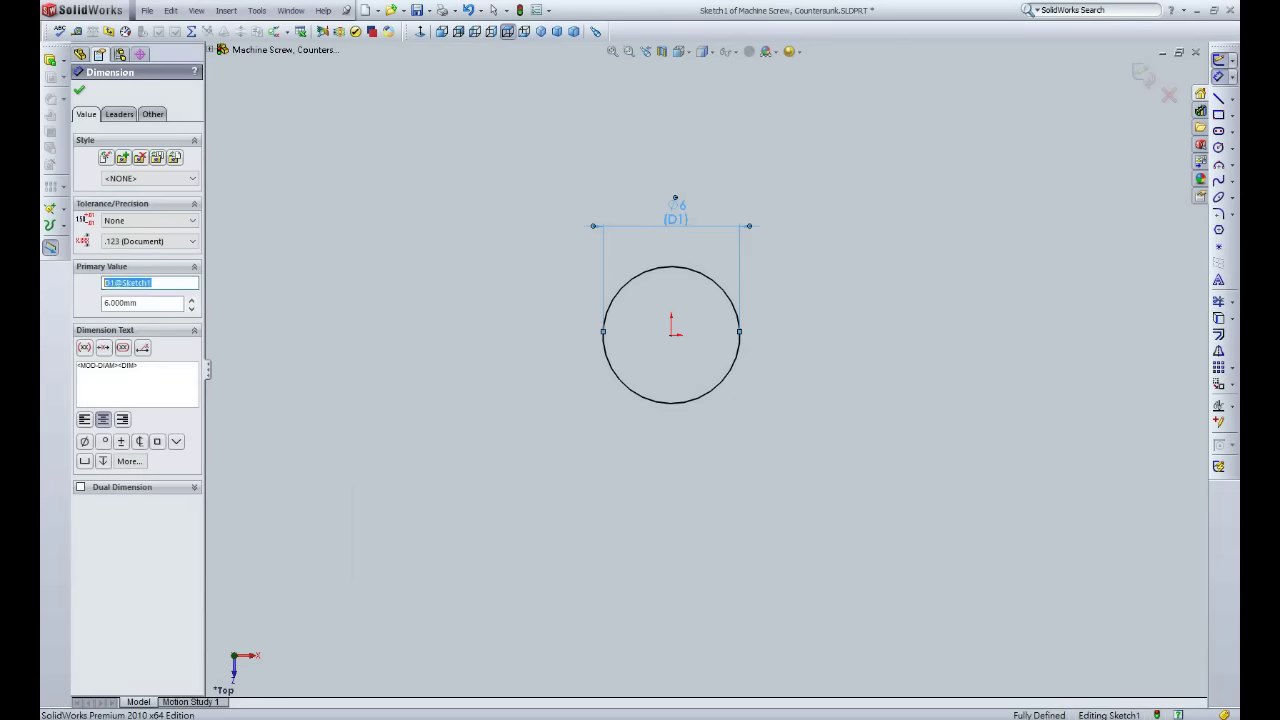
left_click(79, 93)
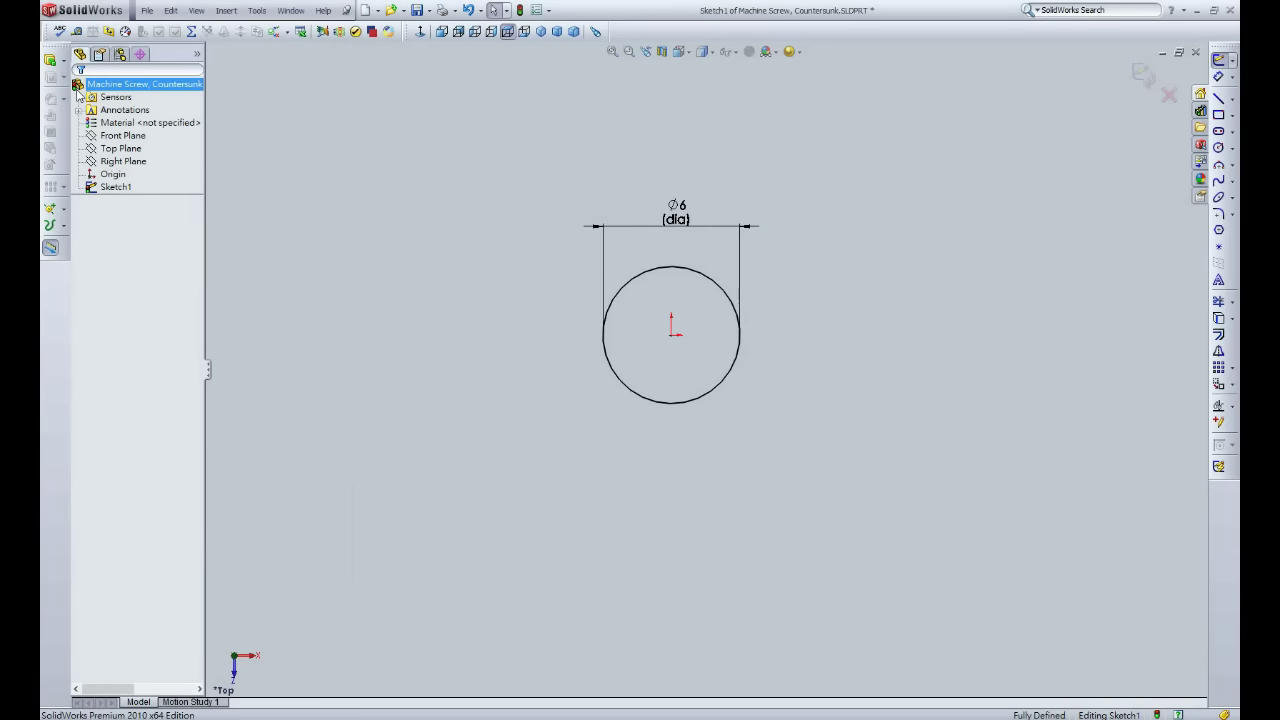
Extrude the circle 20 mm downward as a boss.
left_click(50, 61)
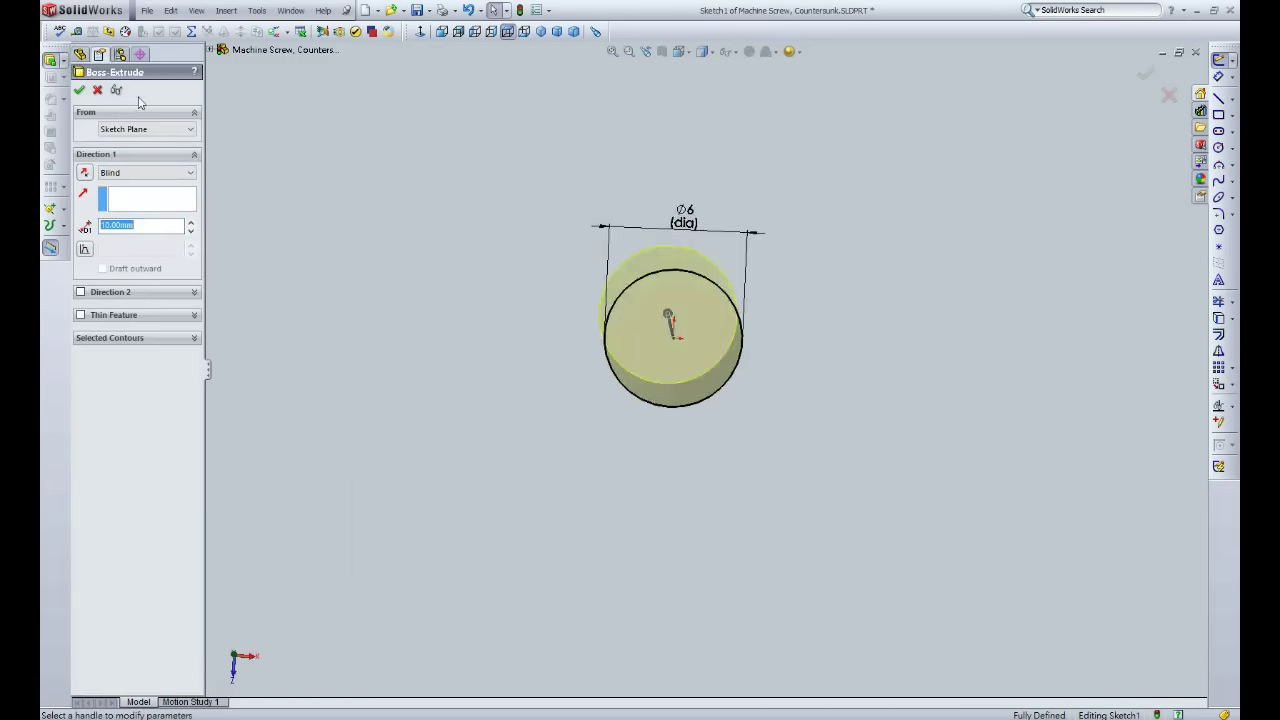
left_click(85, 174)
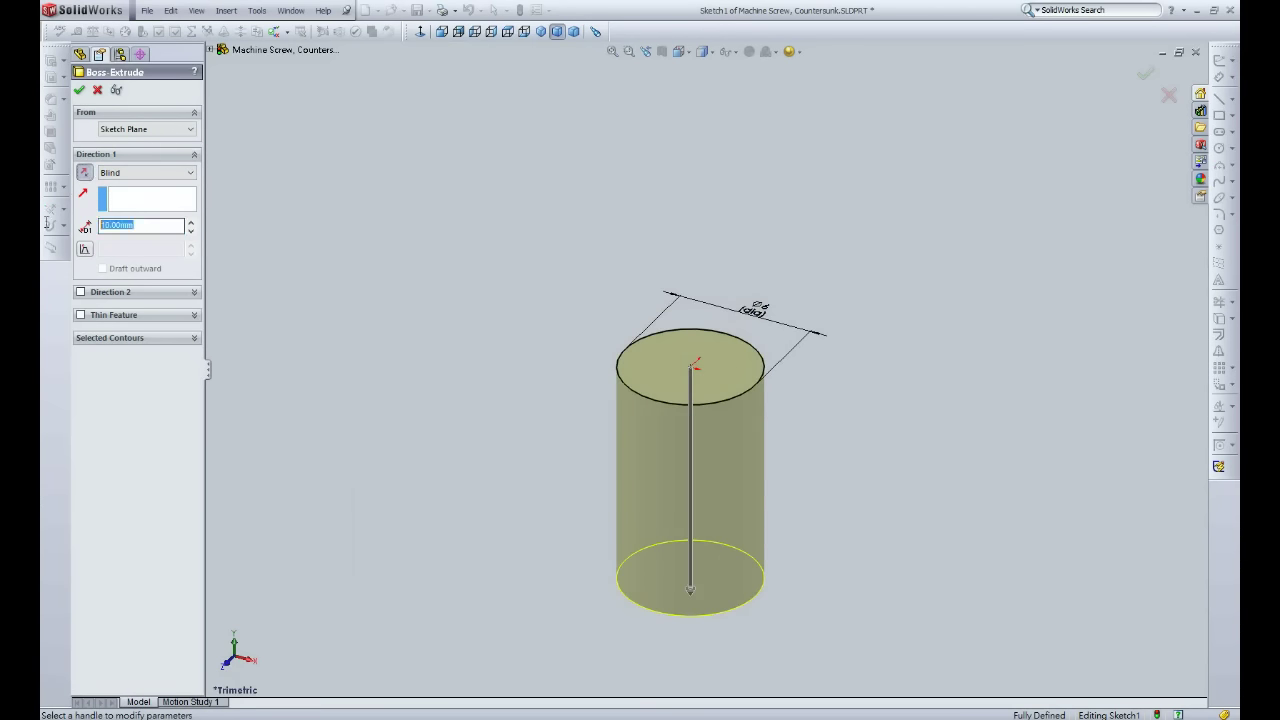
type("20")
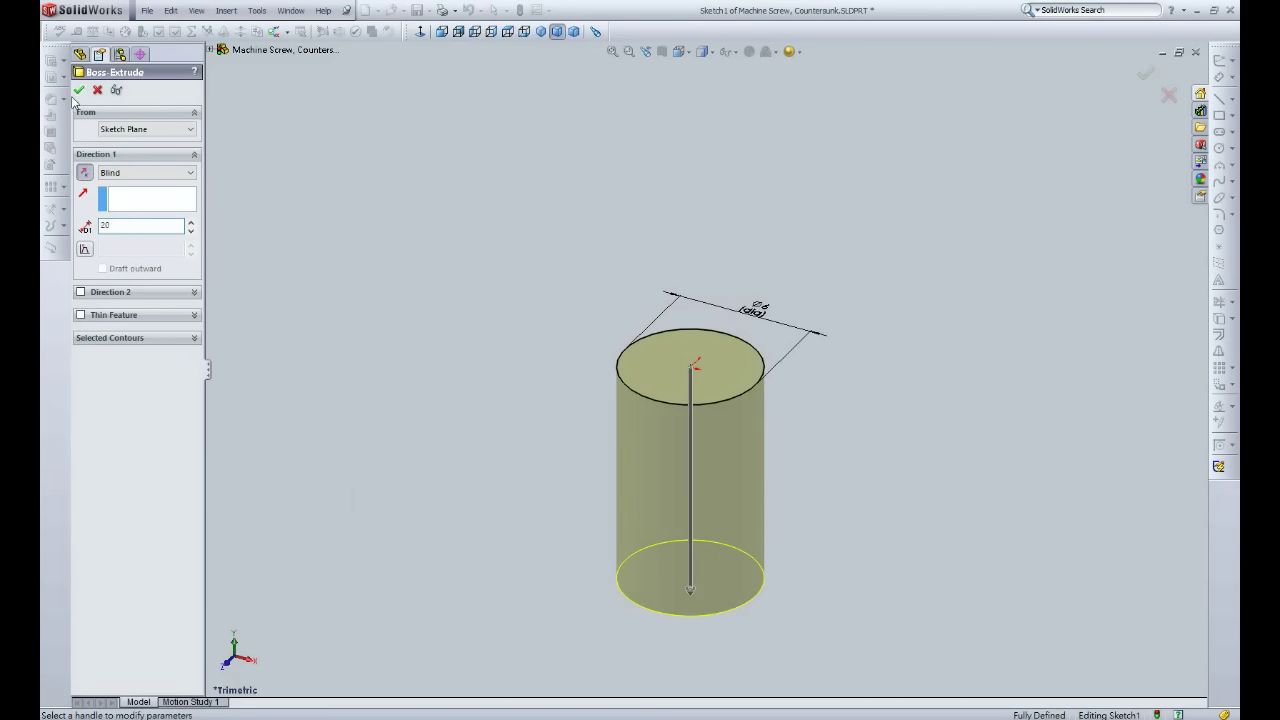
left_click(79, 91)
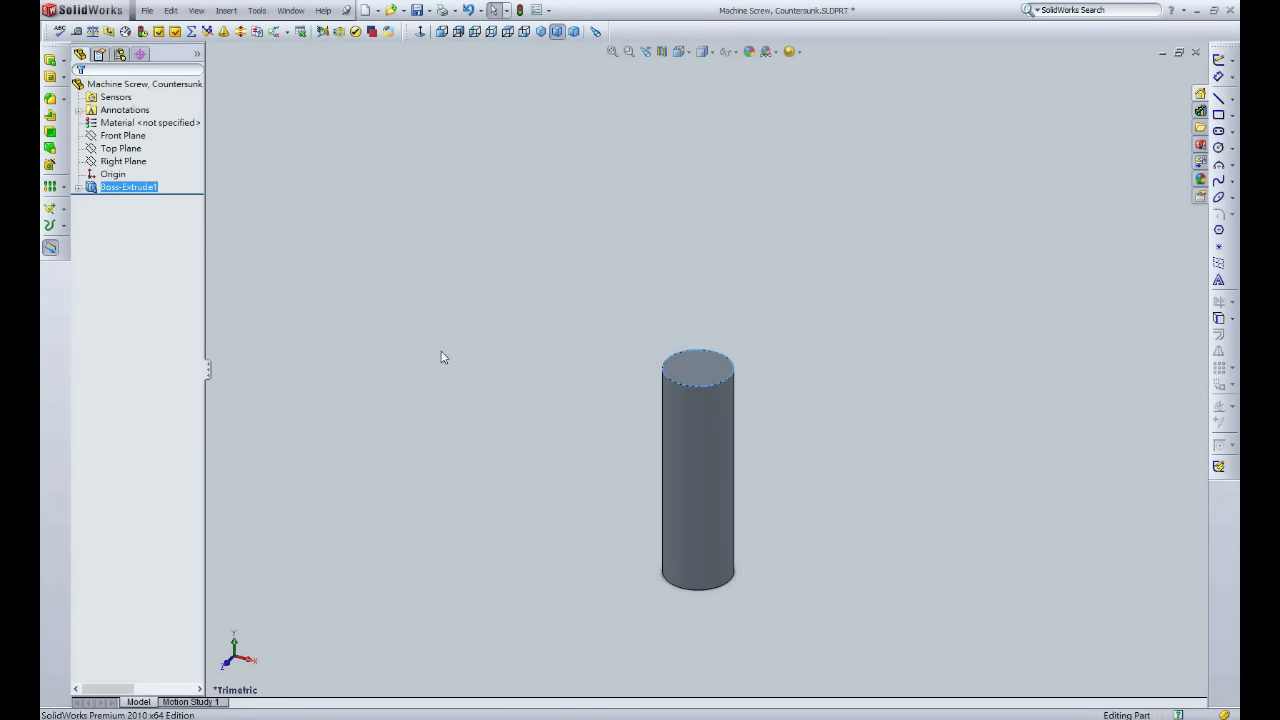
Rename the cylinder's 20 mm height dimension to length.
left_click(110, 188)
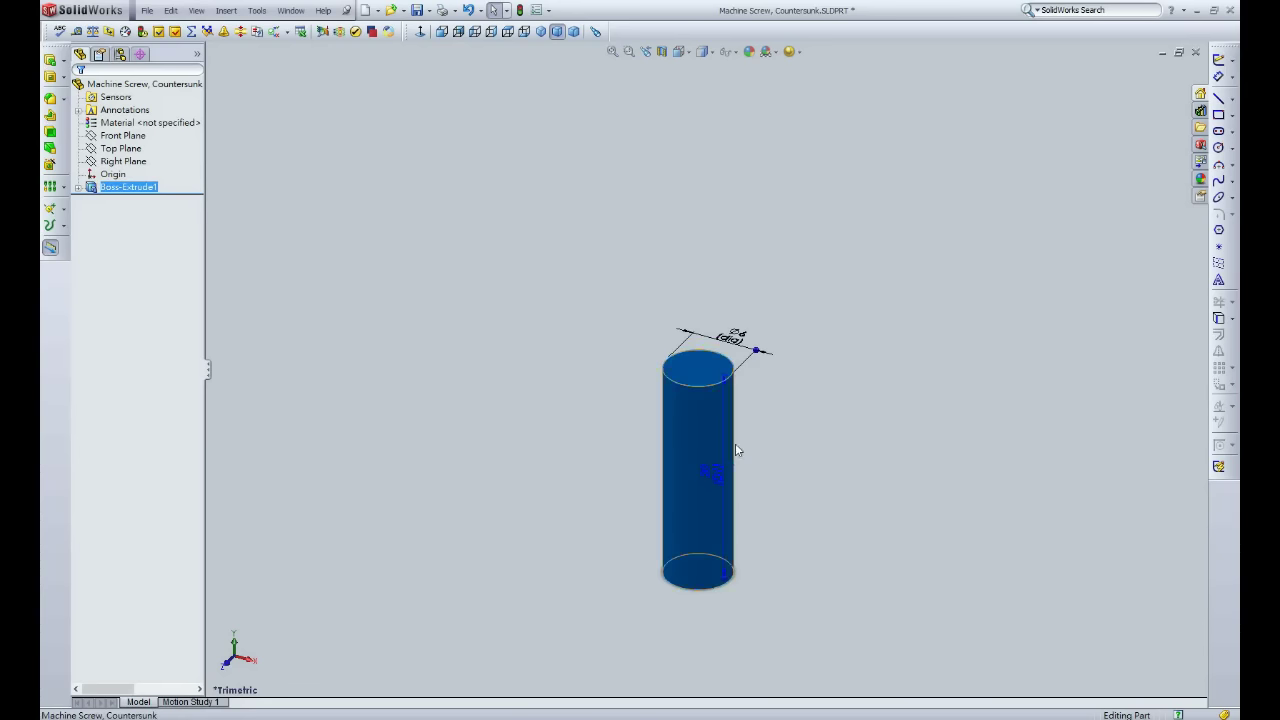
left_click(721, 485)
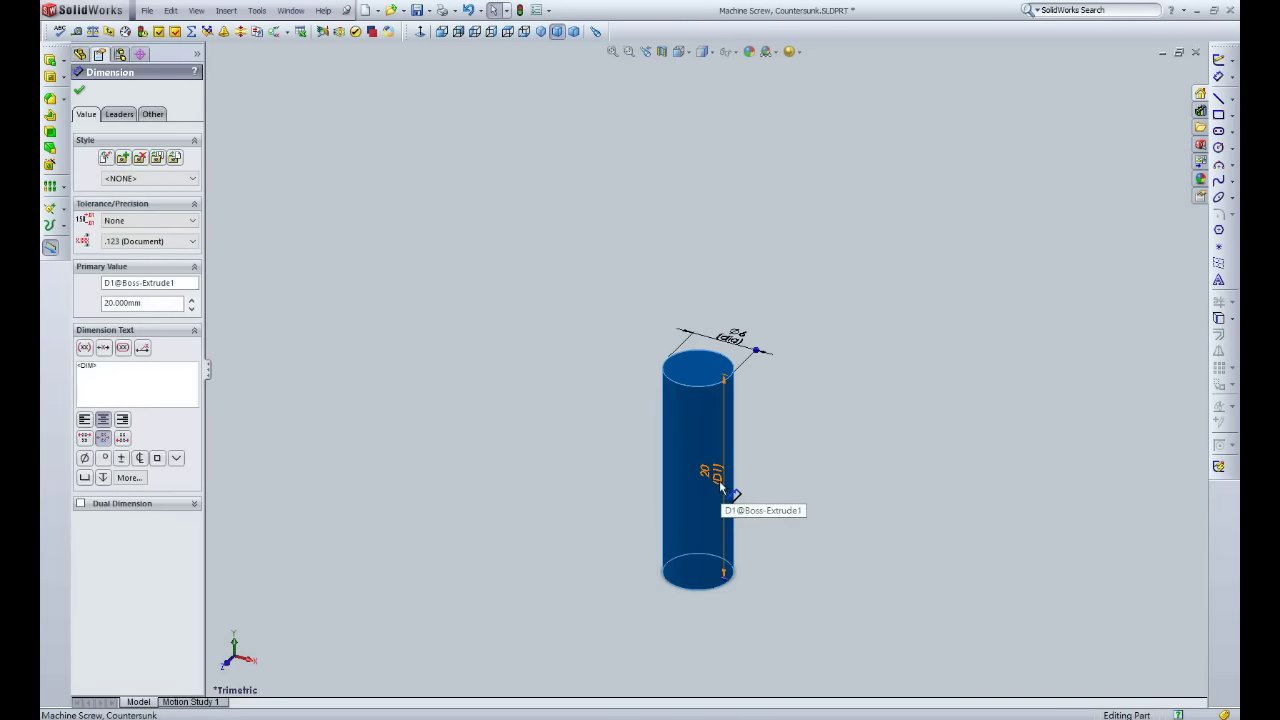
right_click(723, 487)
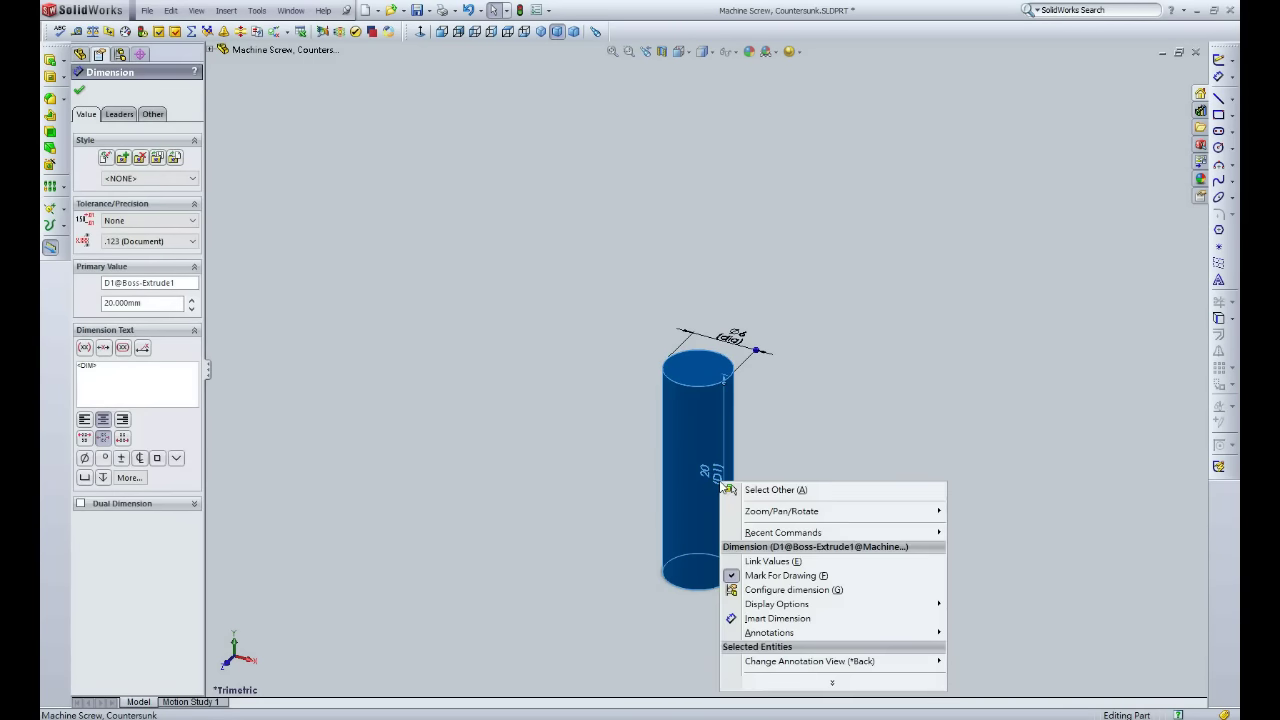
left_click(155, 288)
left_click_drag(180, 283, 42, 287)
type("length")
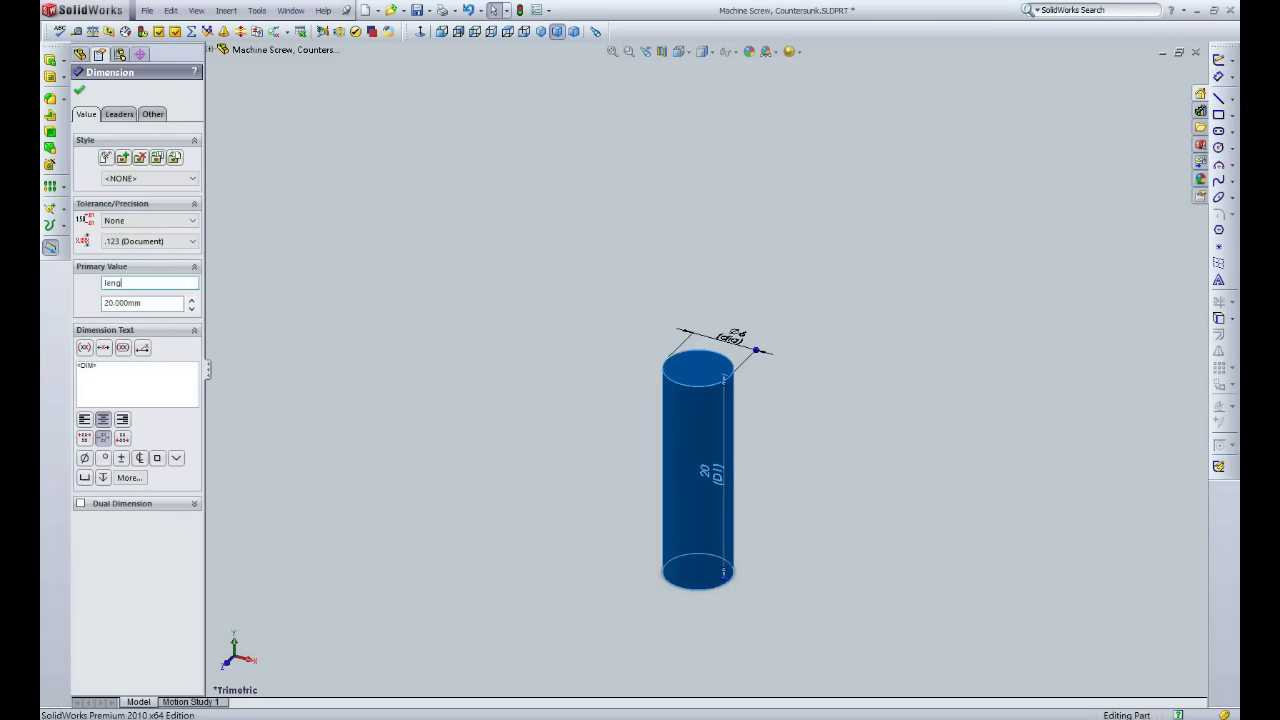
left_click(80, 91)
Rename the extrusion feature to bolt and its sketch to BoltSketch.
left_click(119, 188)
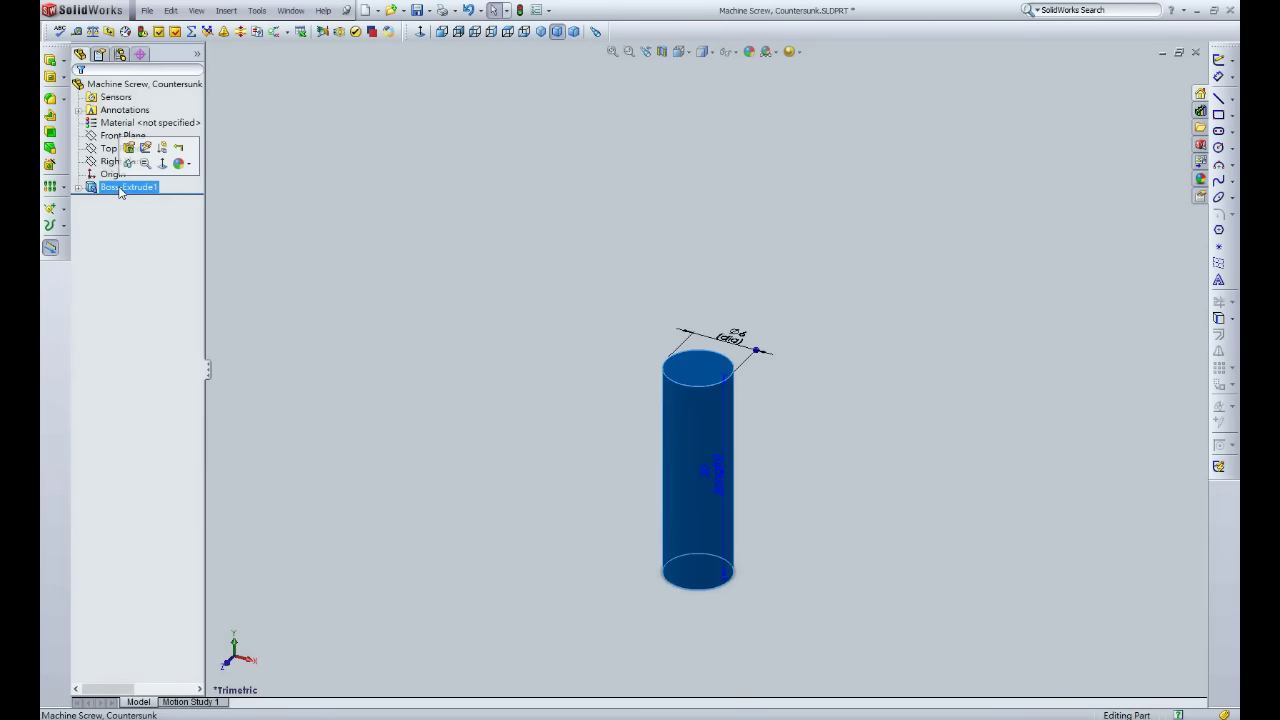
left_click(130, 189)
type("bolt")
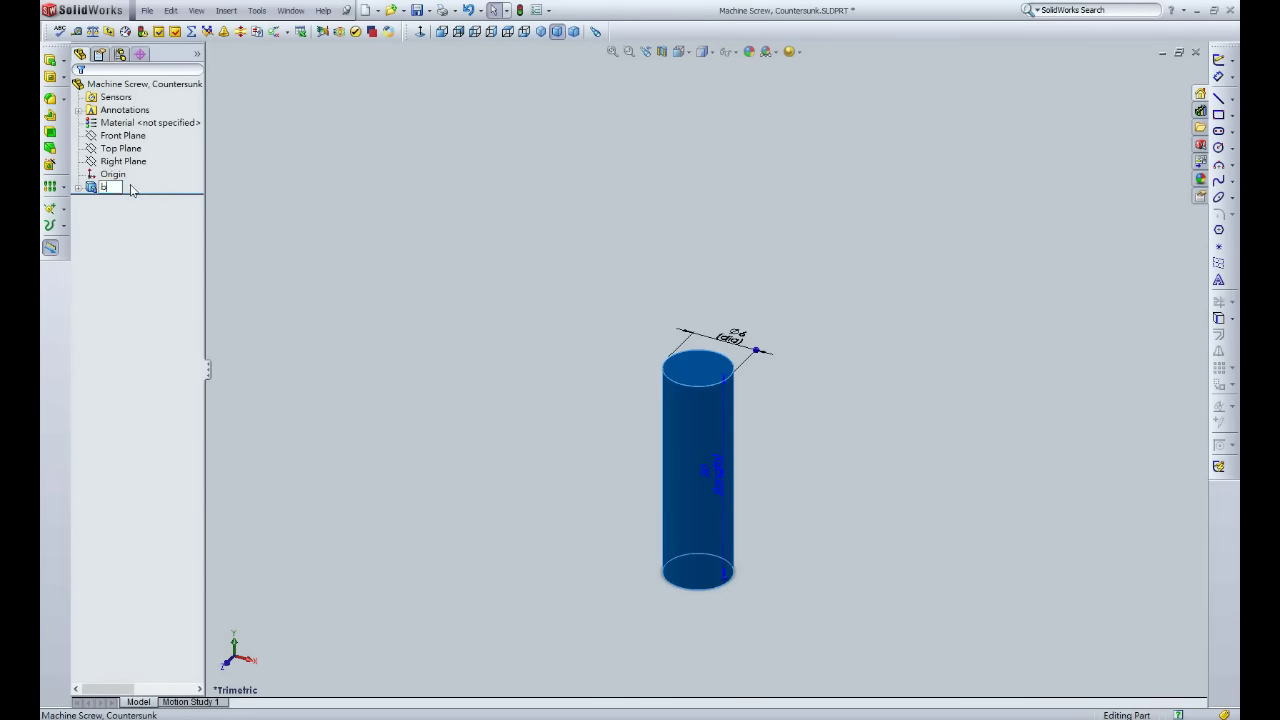
left_click(78, 188)
left_click(118, 202)
left_click(131, 201)
type("BoltSketch")
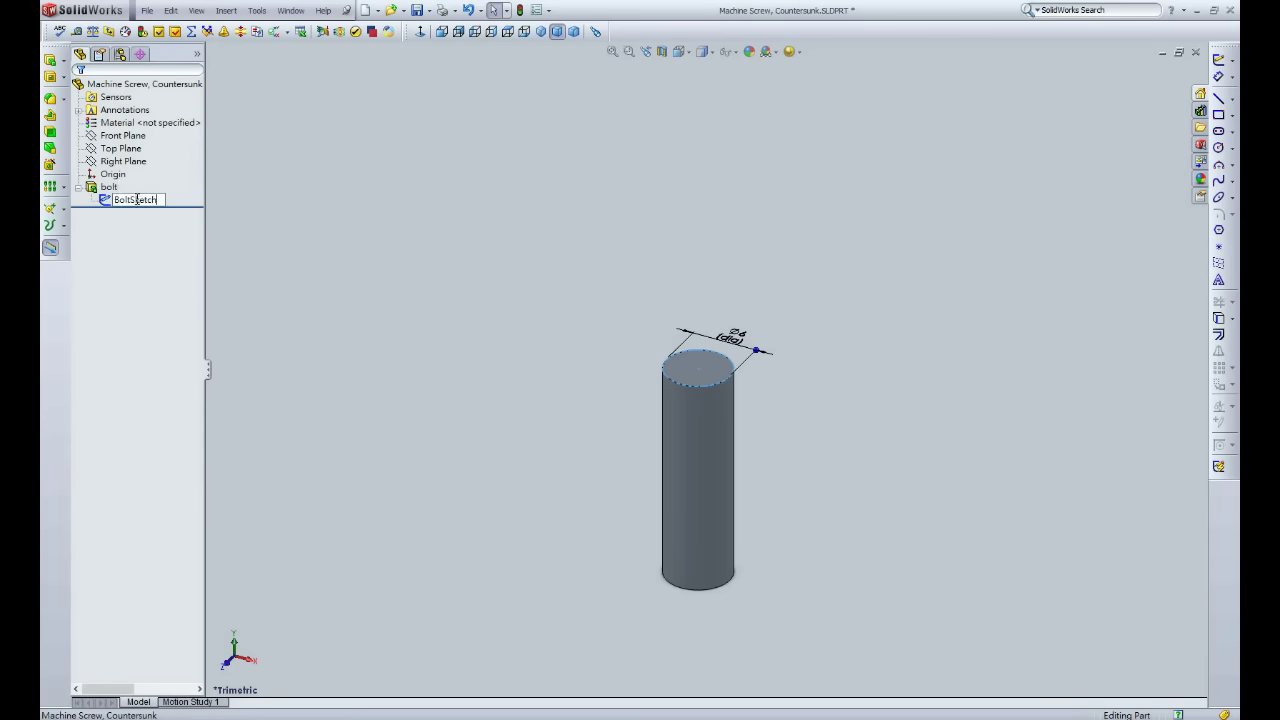
key("Return")
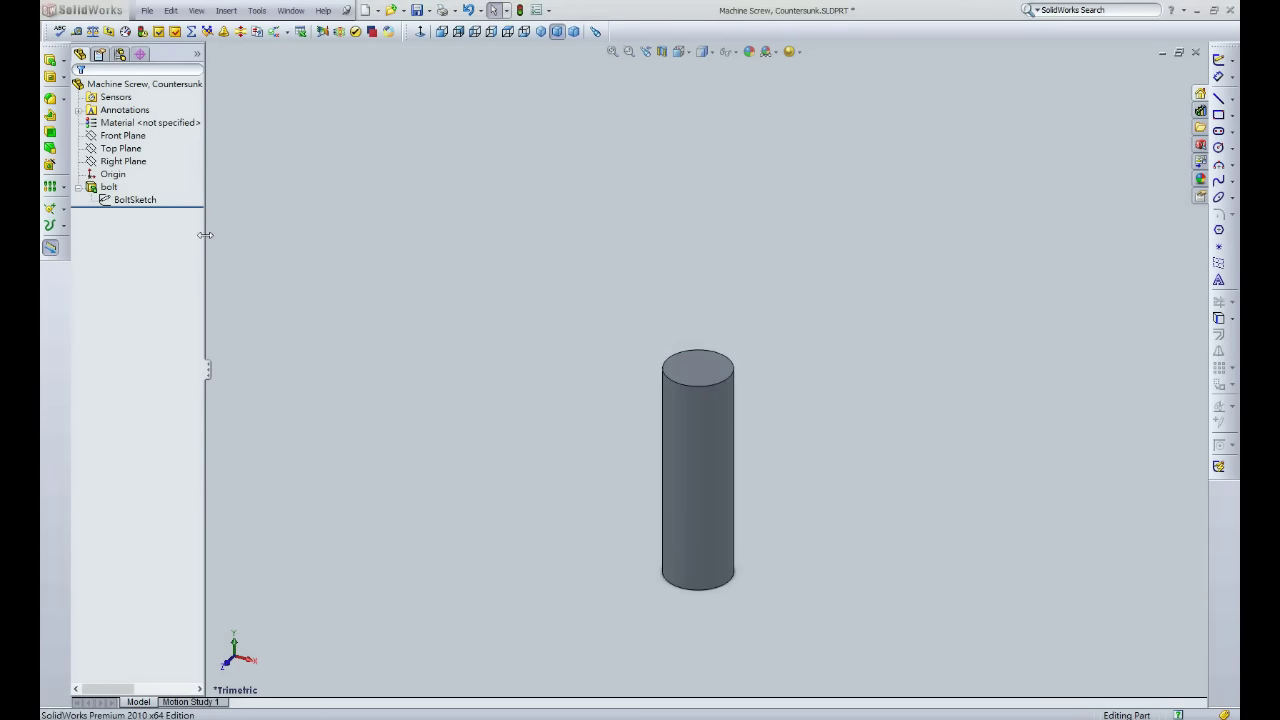
Start a Right Plane sketch and draw a small angled line profile above the cylinder.
left_click(122, 161)
left_click(1219, 60)
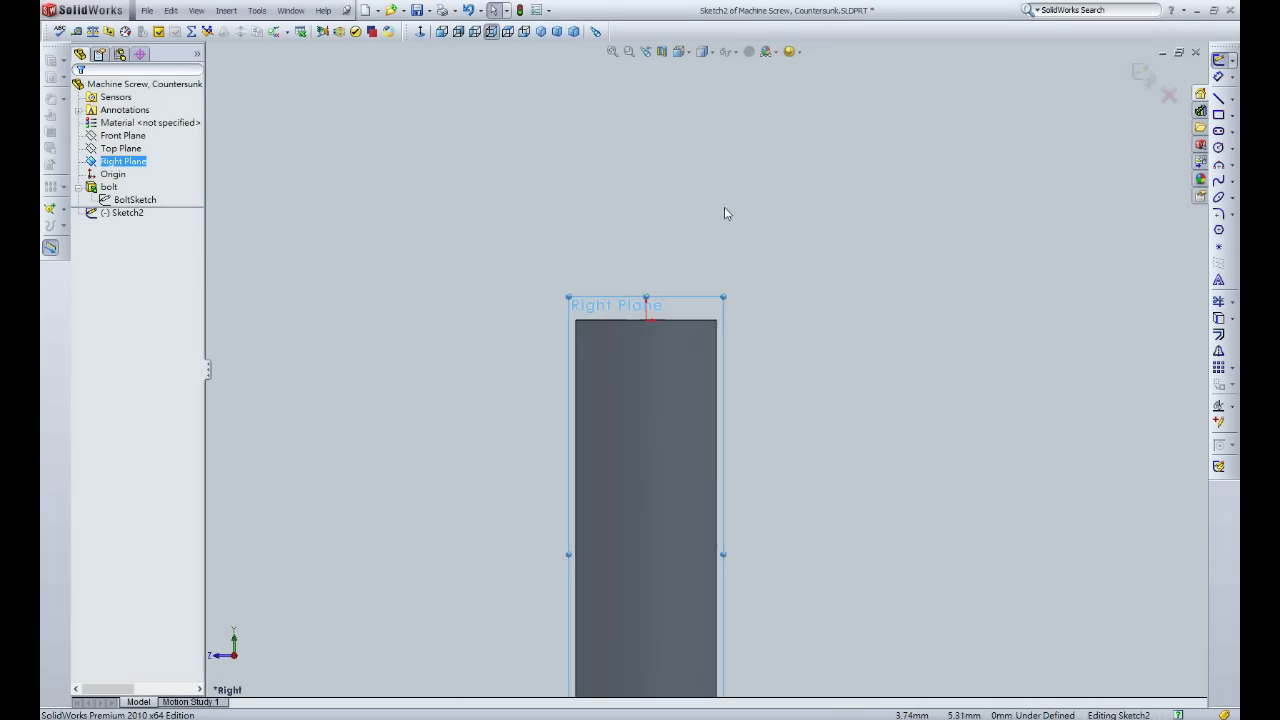
scroll(700, 260, "down", 3)
left_click(1219, 97)
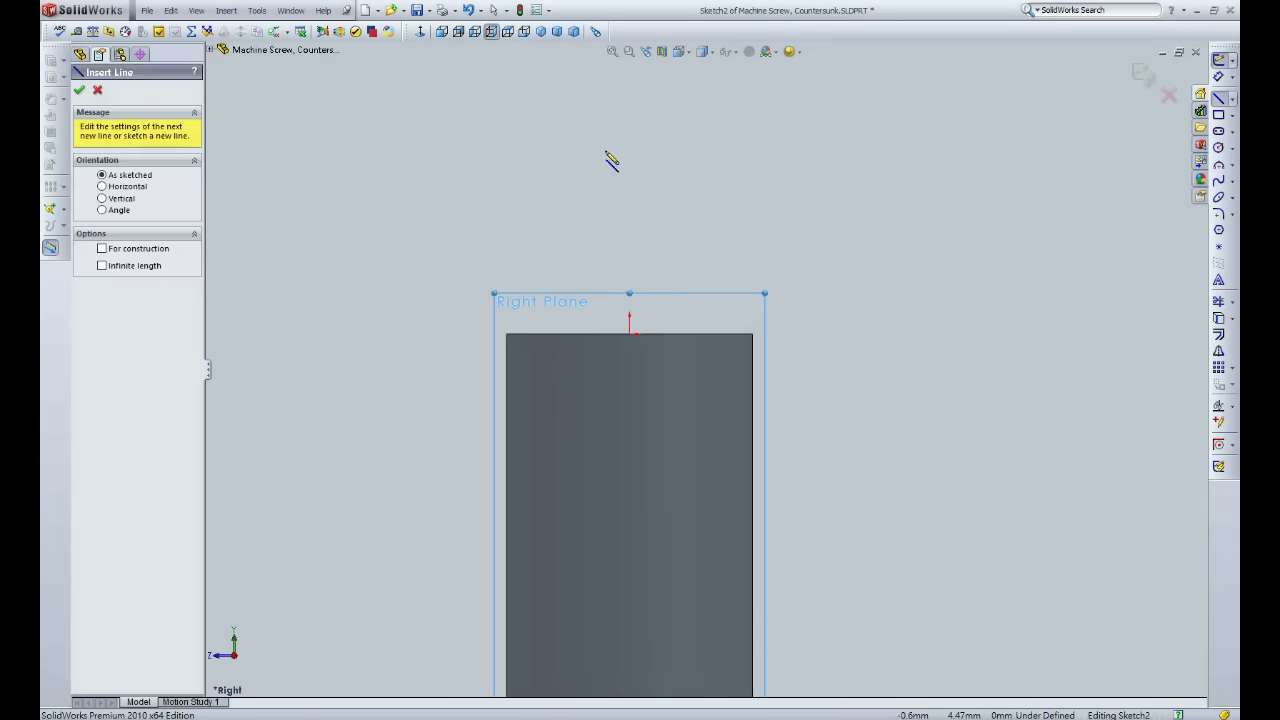
left_click(744, 195)
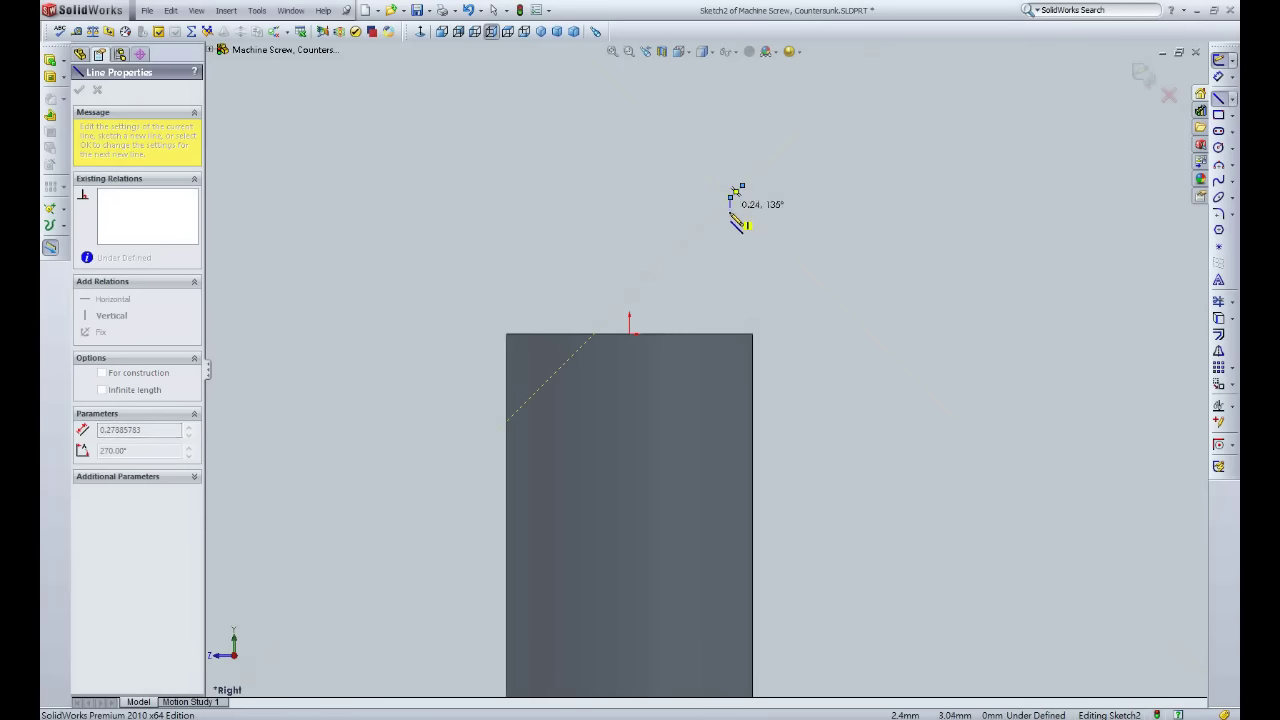
left_click(731, 208)
left_click(775, 208)
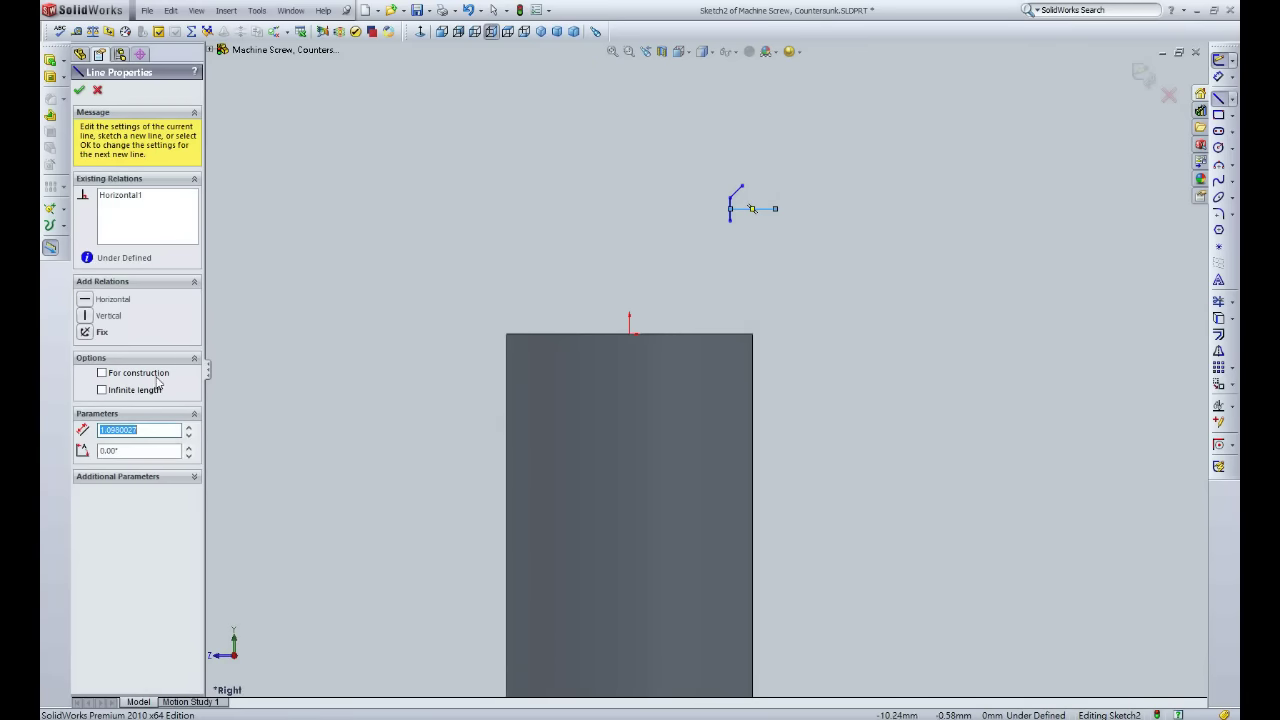
left_click(101, 372)
left_click(79, 91)
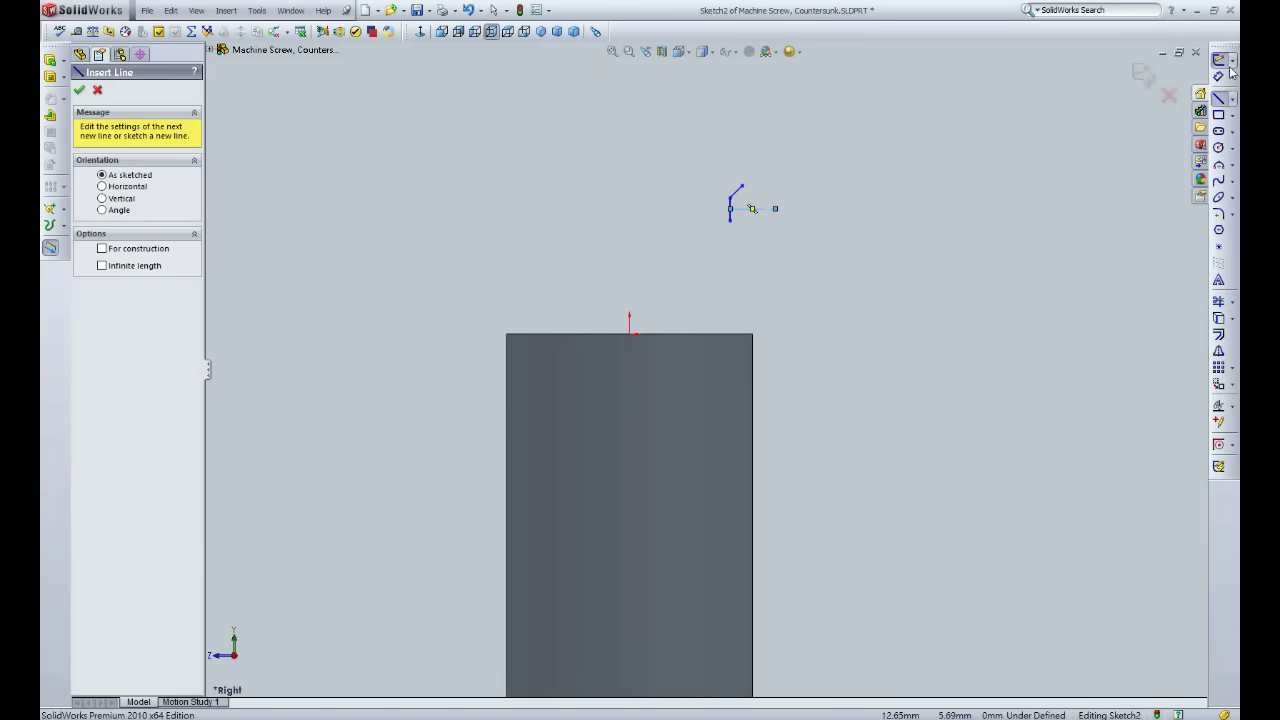
key("Escape")
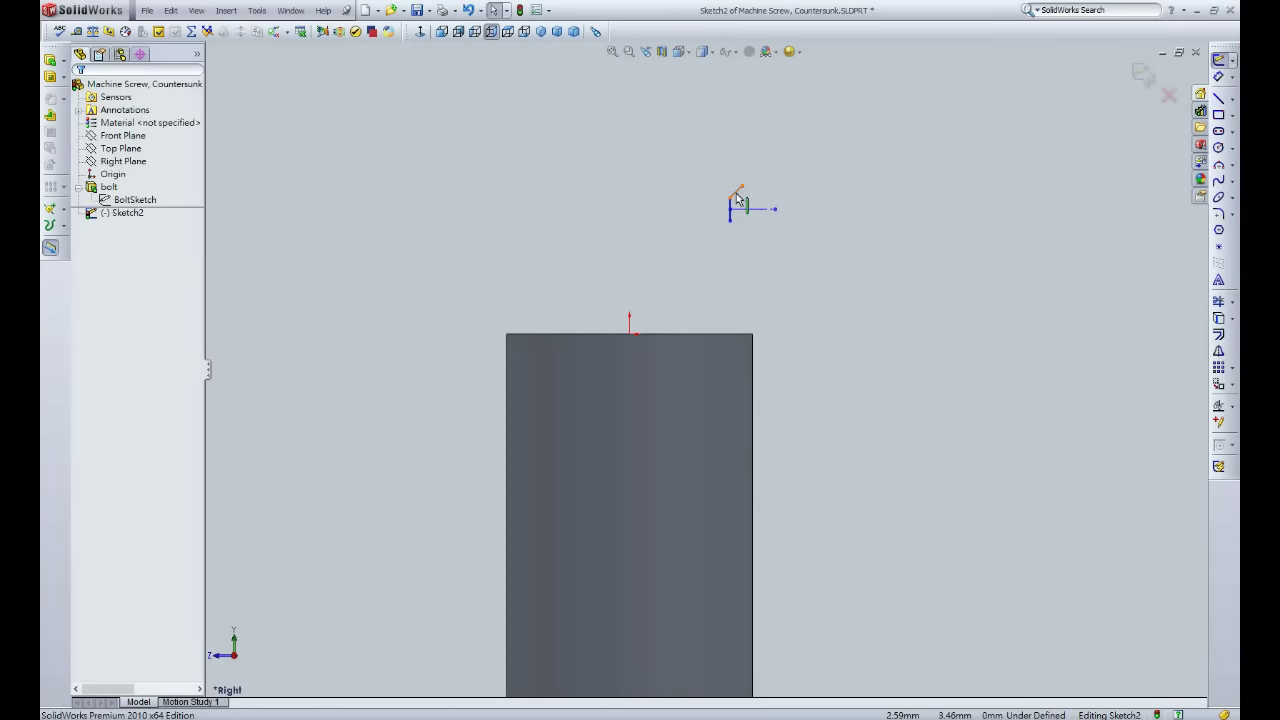
left_click(737, 200)
left_click(737, 222, "ctrl")
key("Escape")
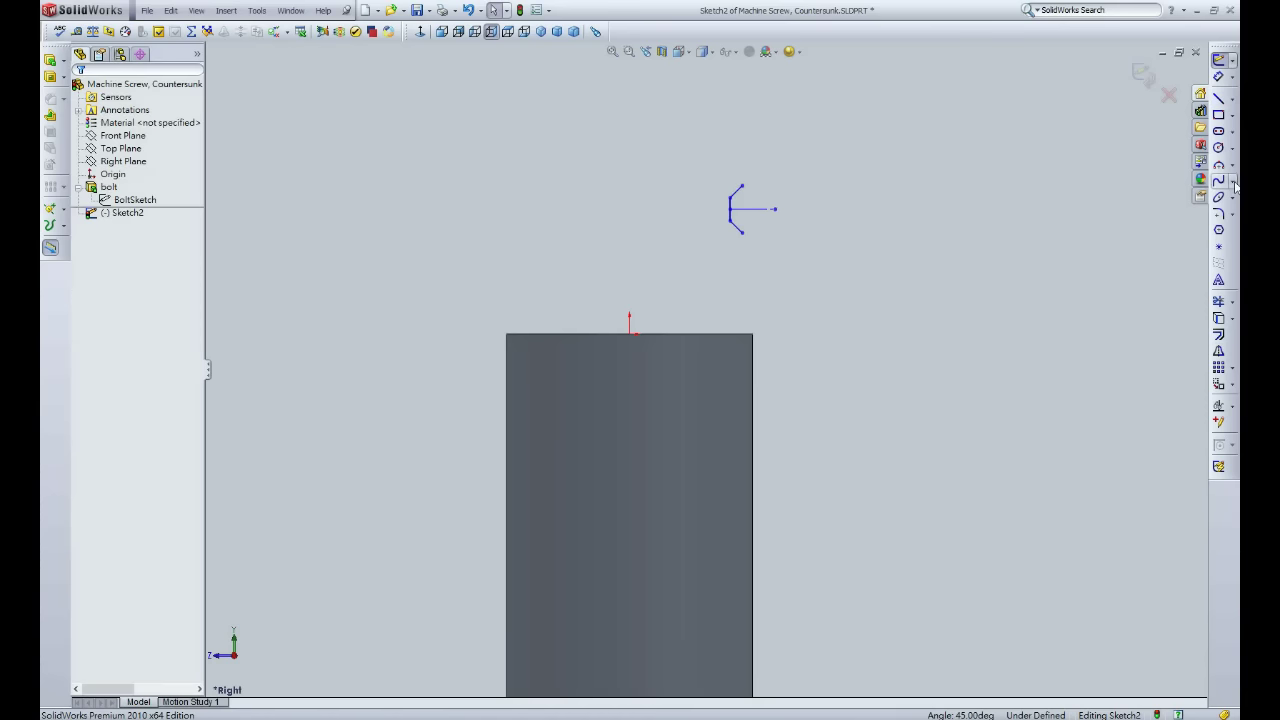
Draw a vertical line closing the profile and a long horizontal line below it.
left_click(1218, 97)
scroll(780, 195, "down", 3)
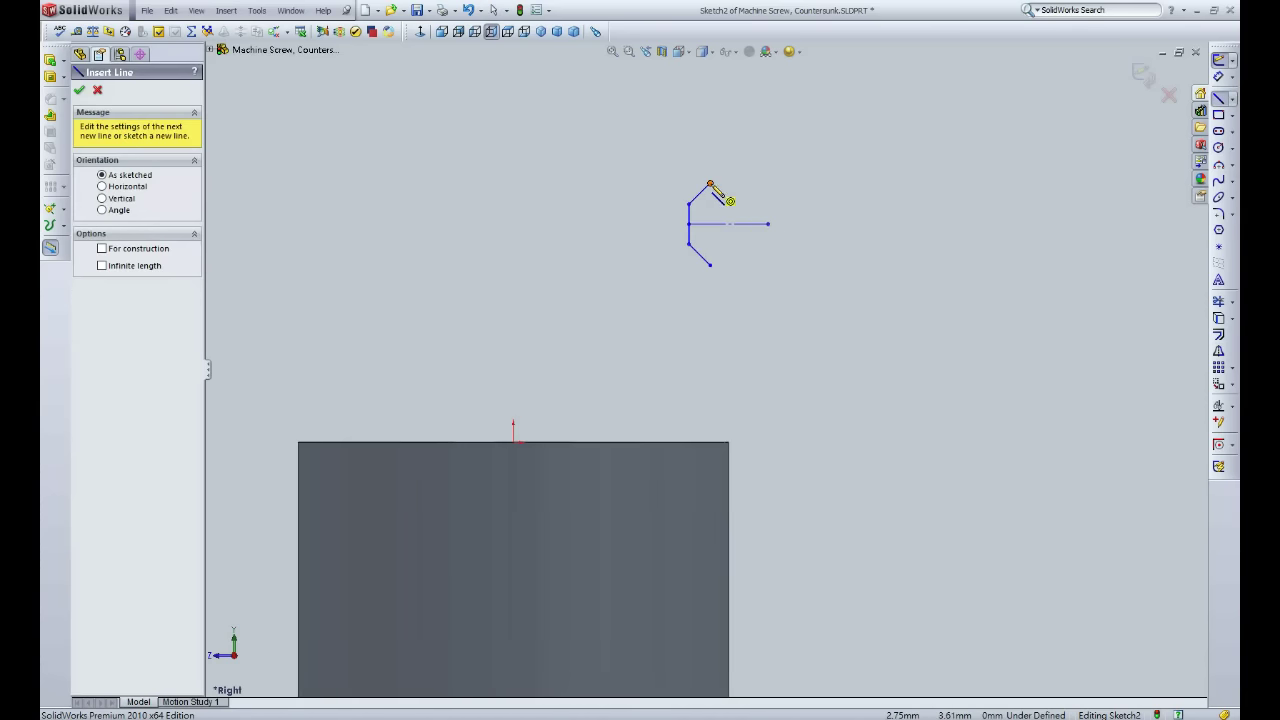
left_click_drag(710, 184, 710, 265)
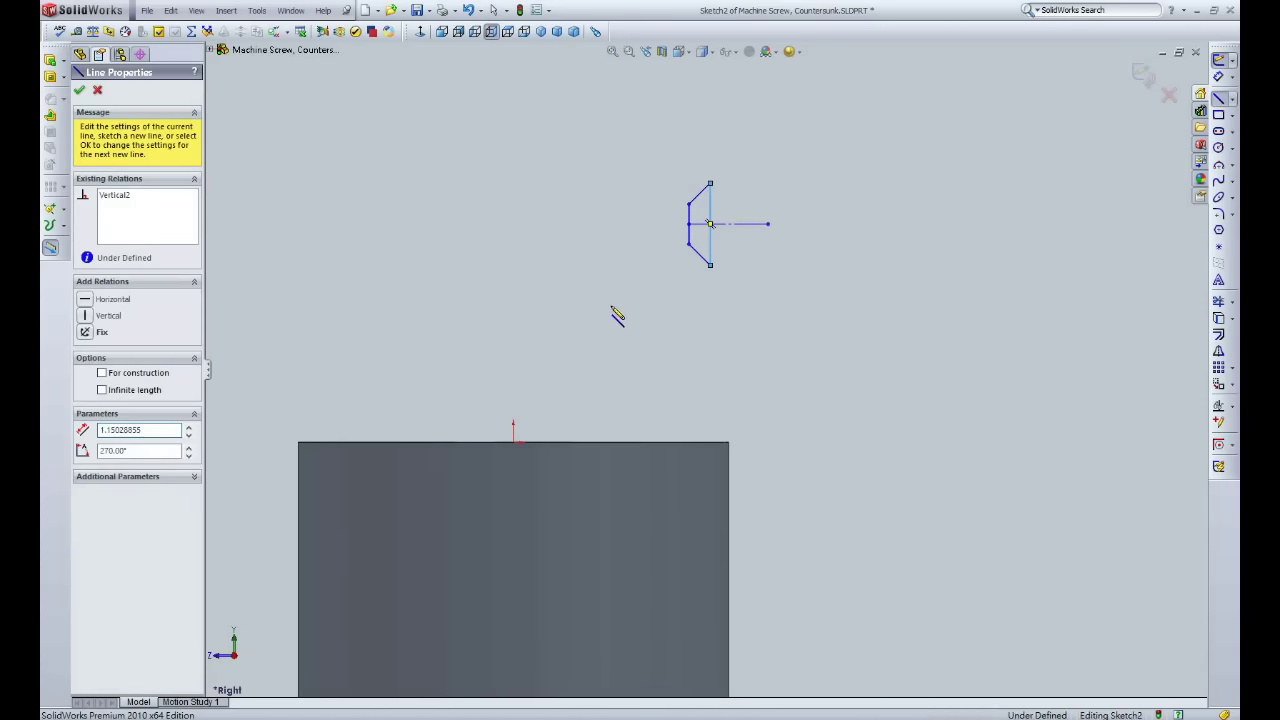
left_click_drag(604, 305, 893, 305)
Draw a vertical line up from the origin; make it and the horizontal line construction geometry.
left_click(513, 441)
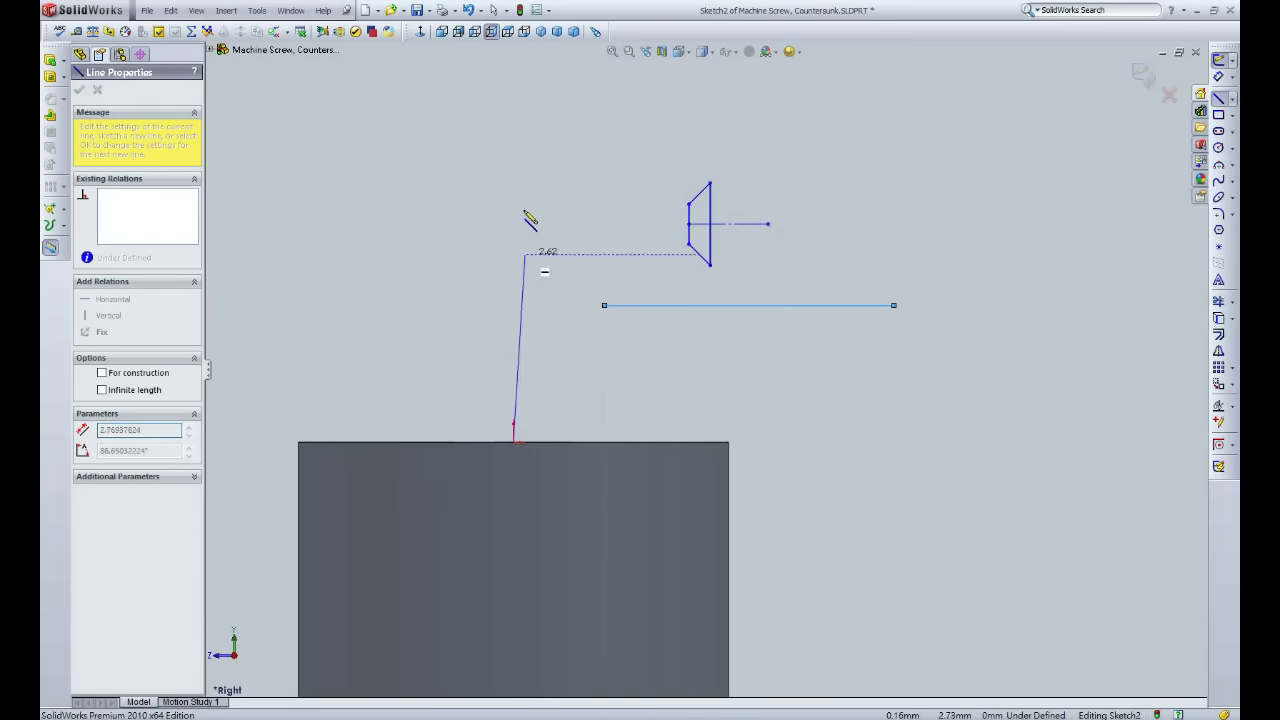
left_click(514, 113)
key("Escape")
key("Escape")
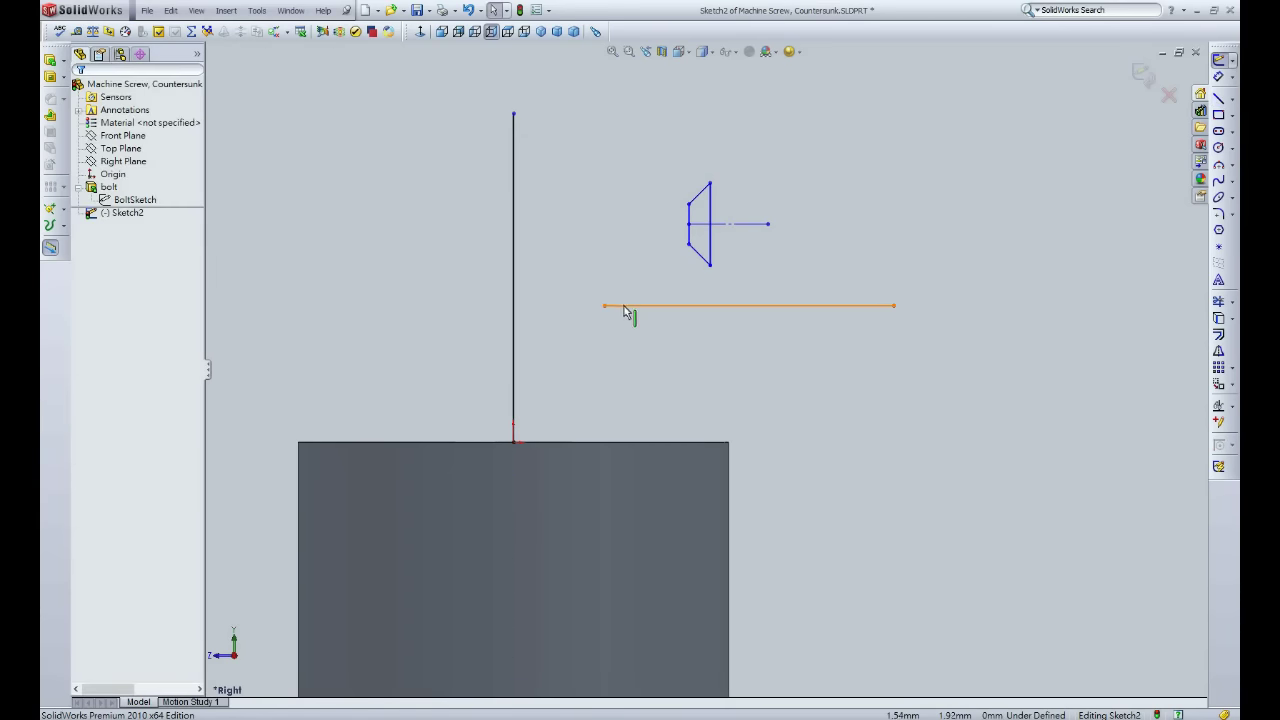
left_click(623, 306)
left_click(514, 271, "ctrl")
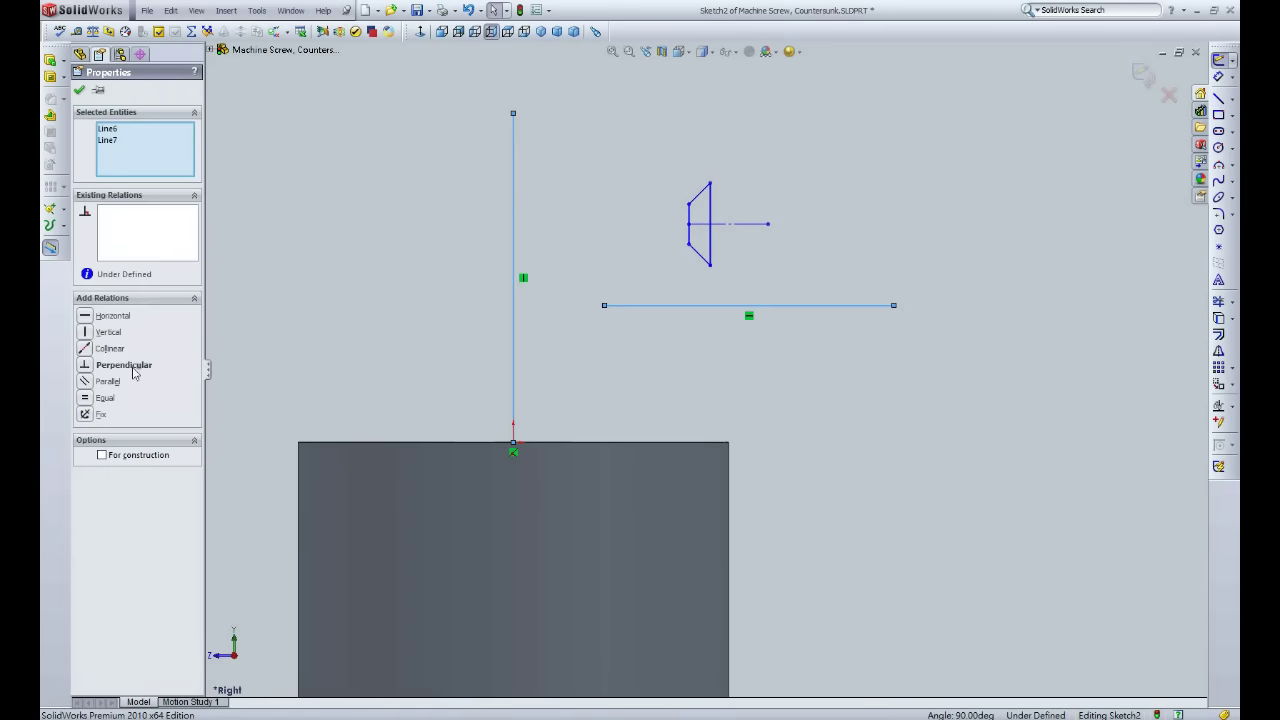
left_click(102, 455)
left_click(79, 90)
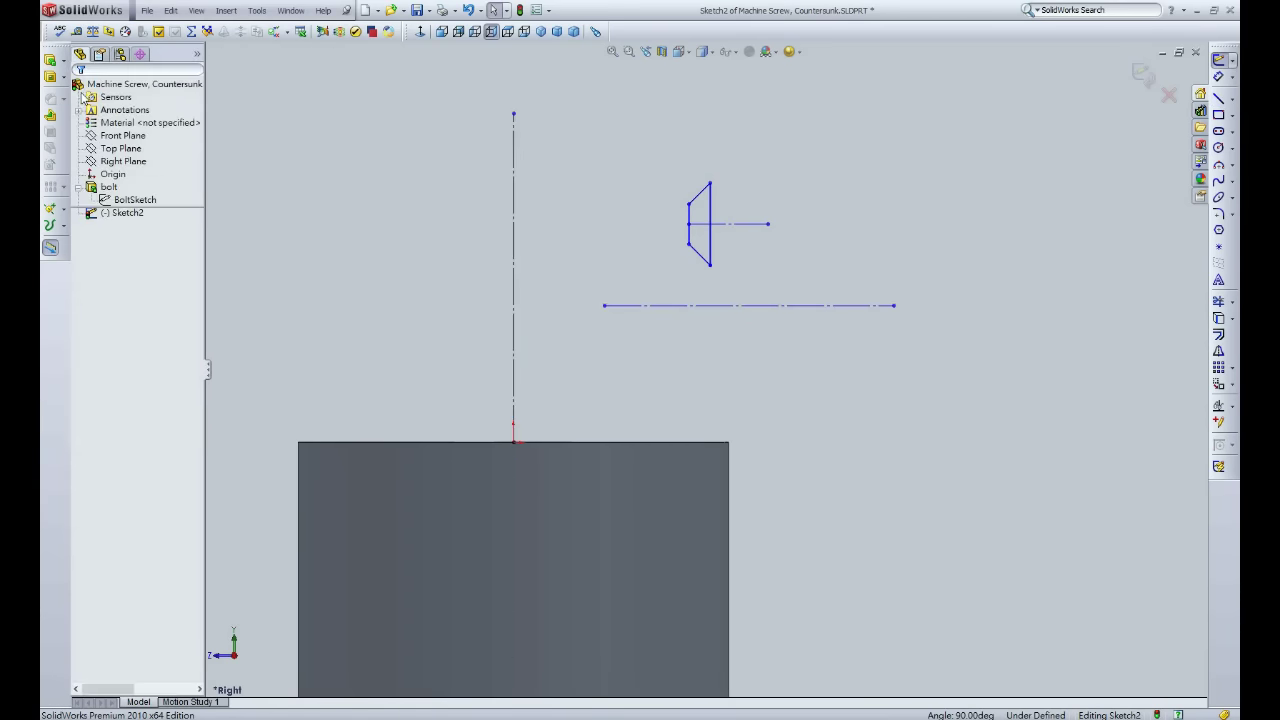
Mirror the profile about the horizontal centerline and make the lower copy construction geometry.
left_click_drag(651, 140, 728, 276)
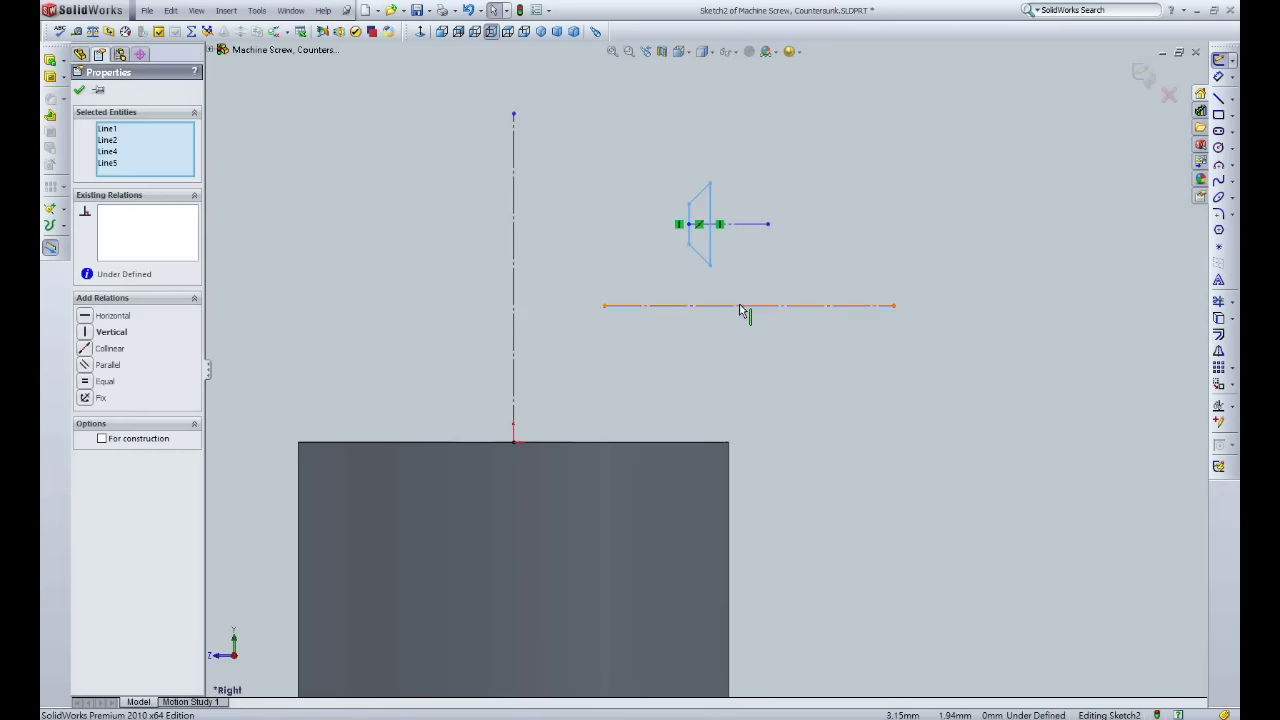
left_click(745, 306, "ctrl")
left_click(1219, 352)
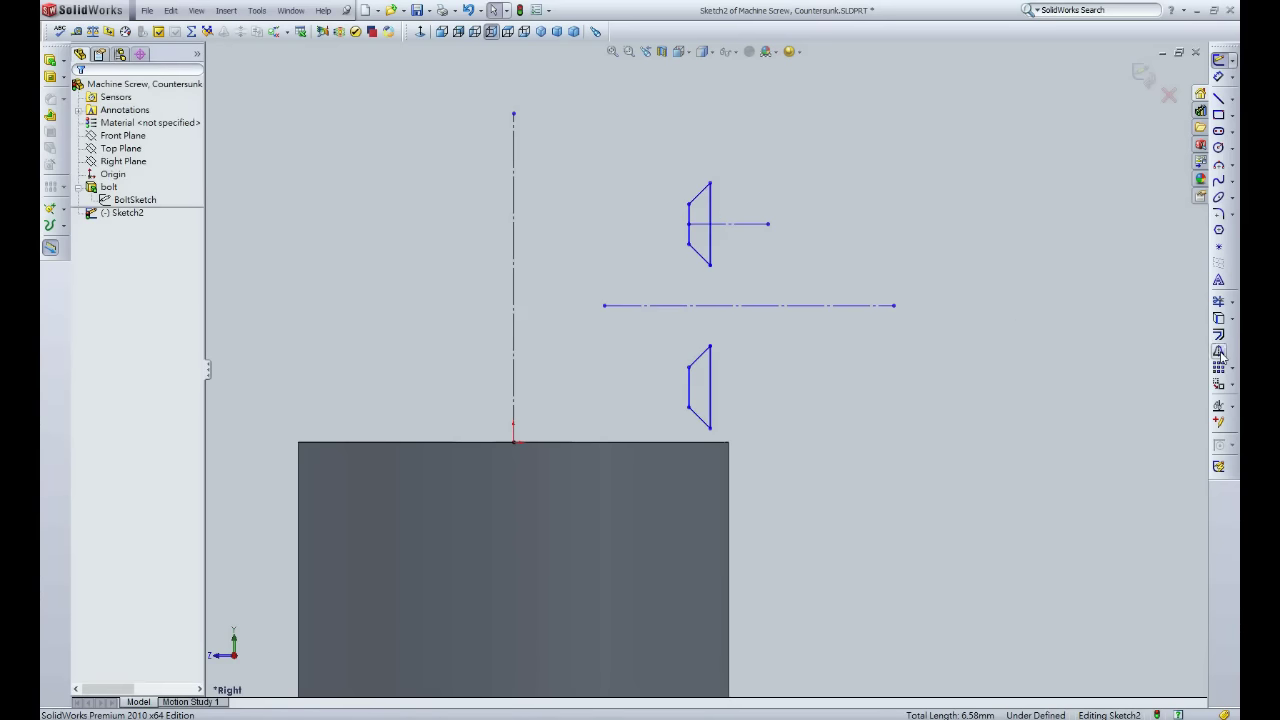
left_click(1219, 97)
left_click(688, 387)
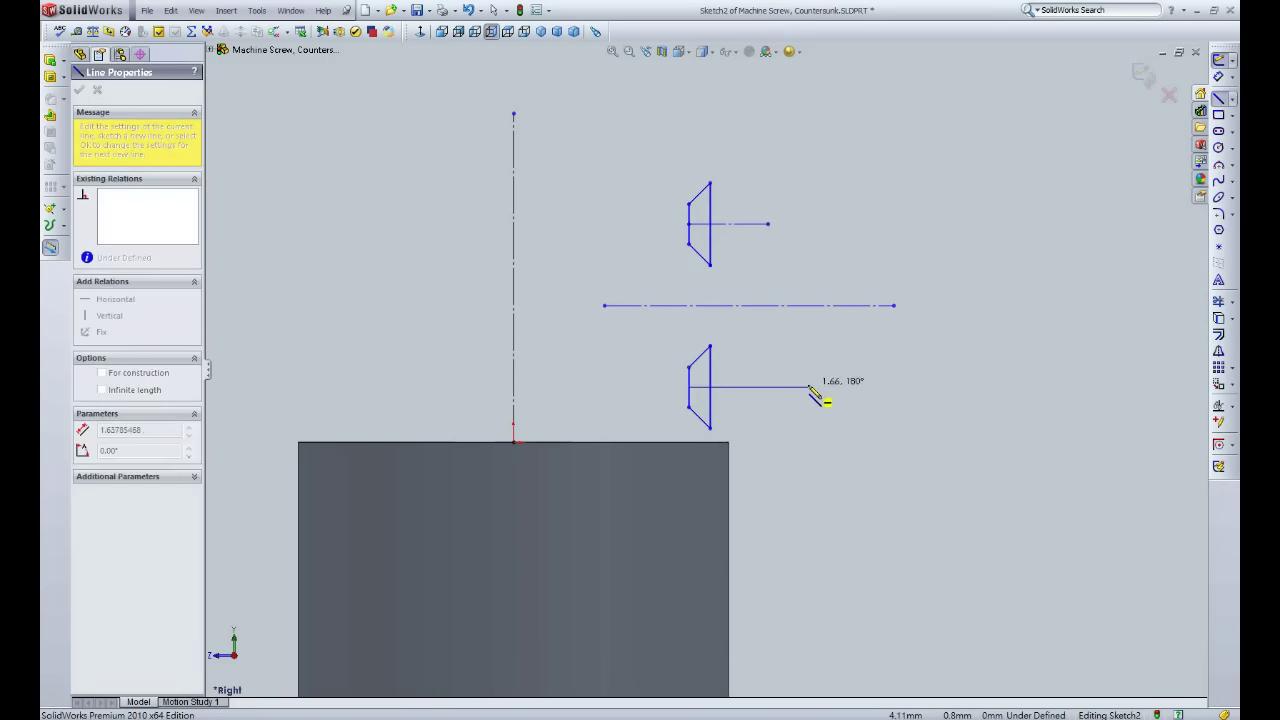
key("Escape")
left_click_drag(651, 330, 846, 467)
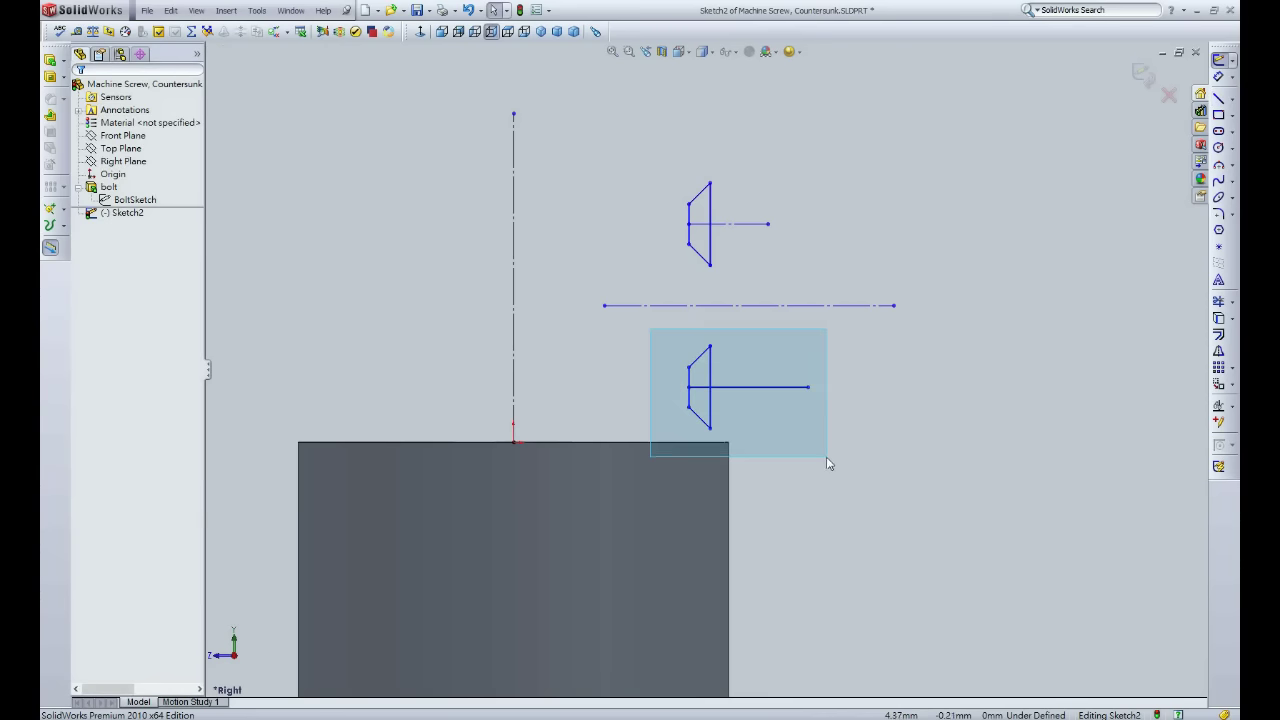
left_click(128, 440)
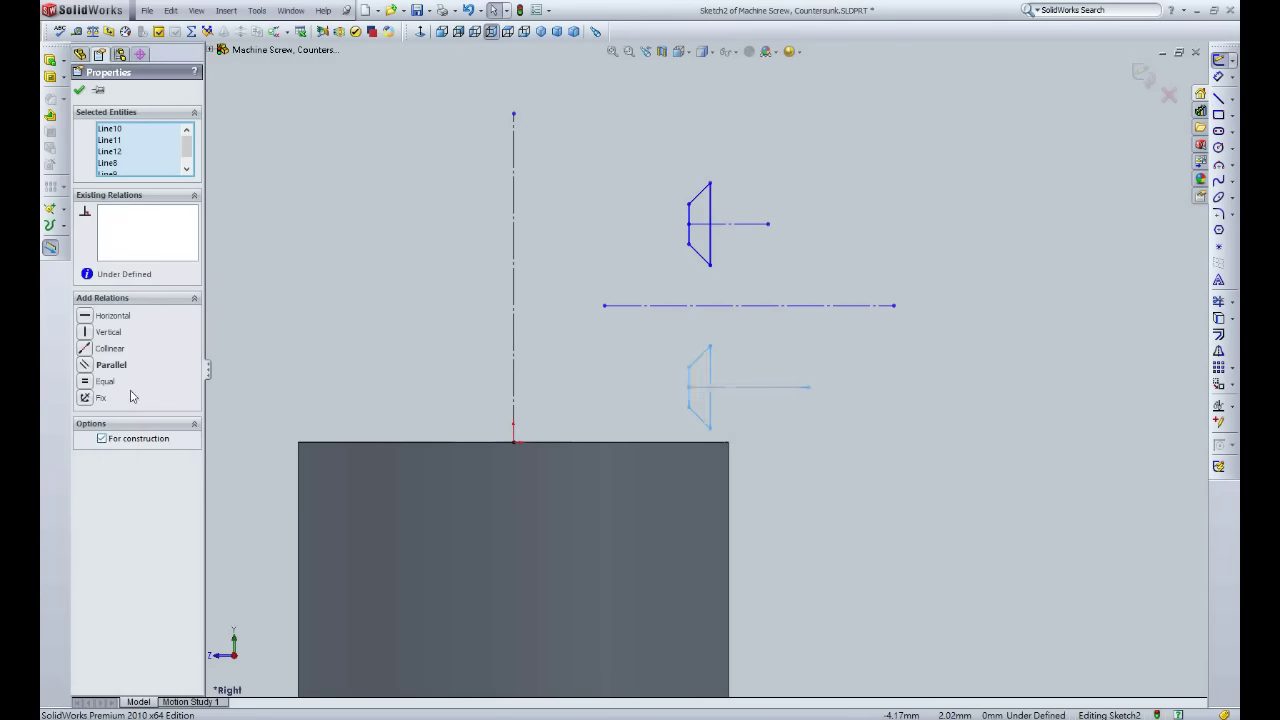
left_click(80, 92)
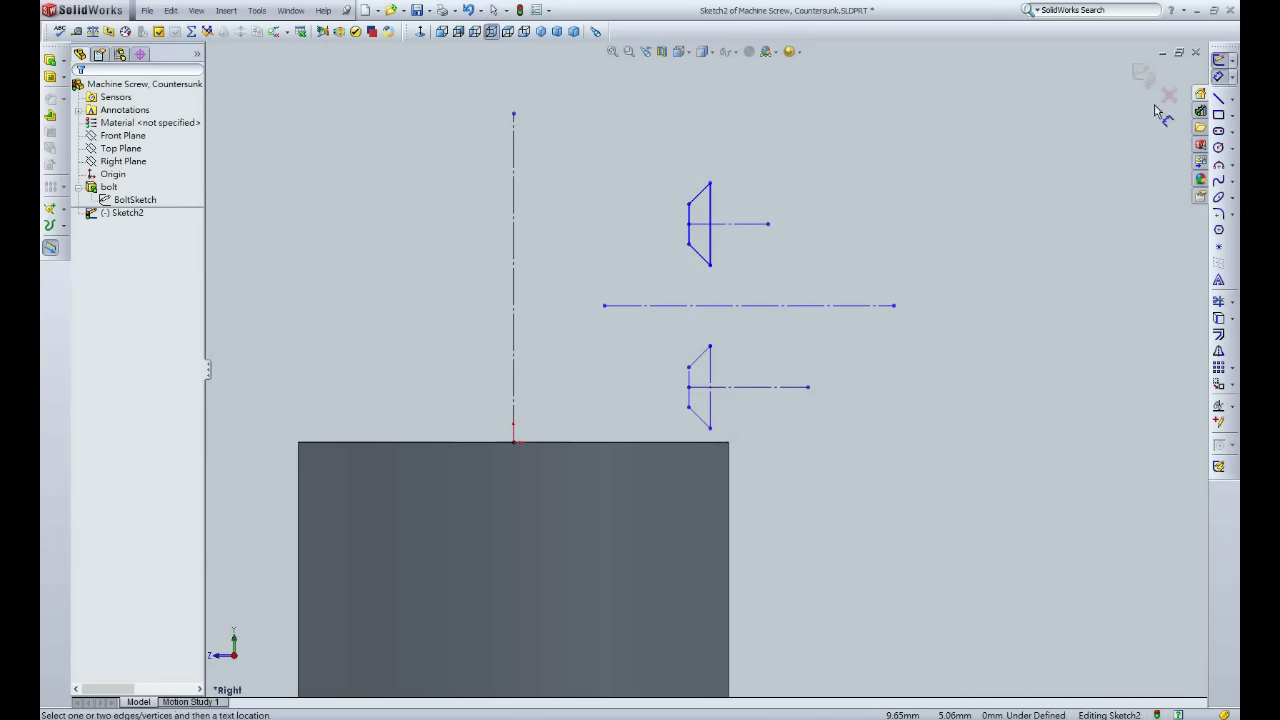
Dimension the profile: 60° angle between diagonals, 0.01 mm gap, 1 mm line spacing.
left_click(700, 256)
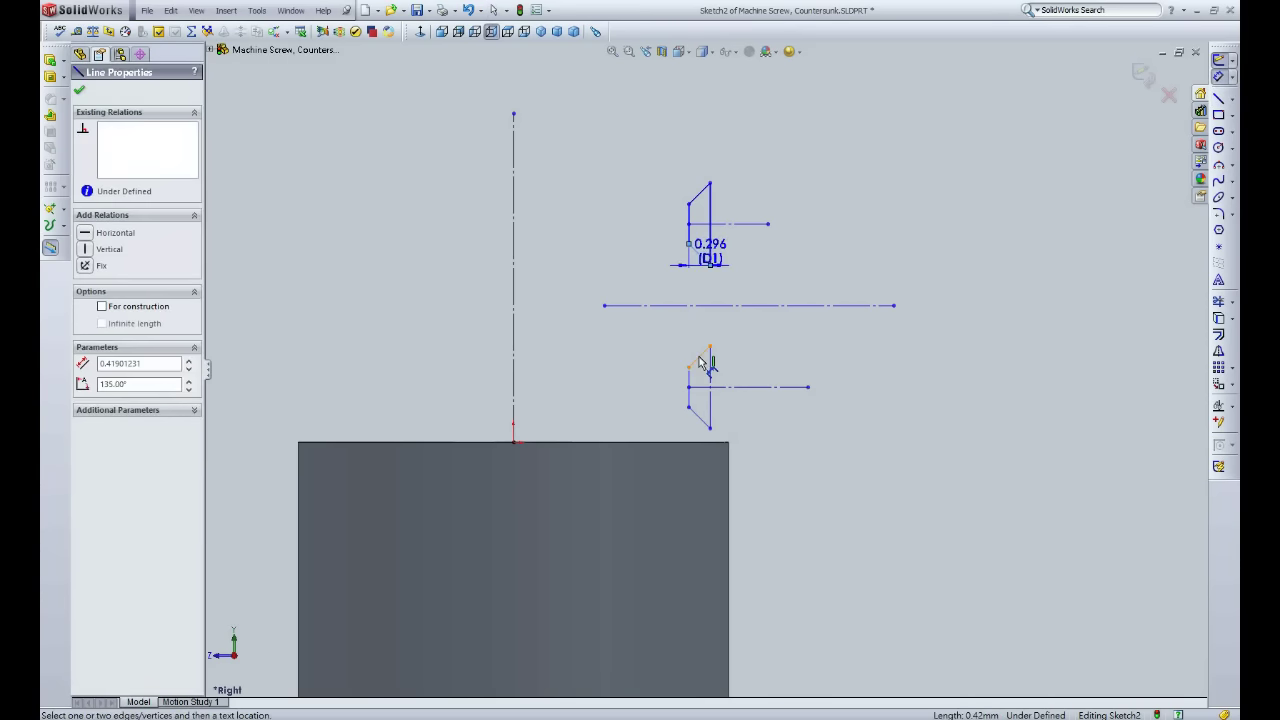
left_click(699, 357)
left_click(590, 312)
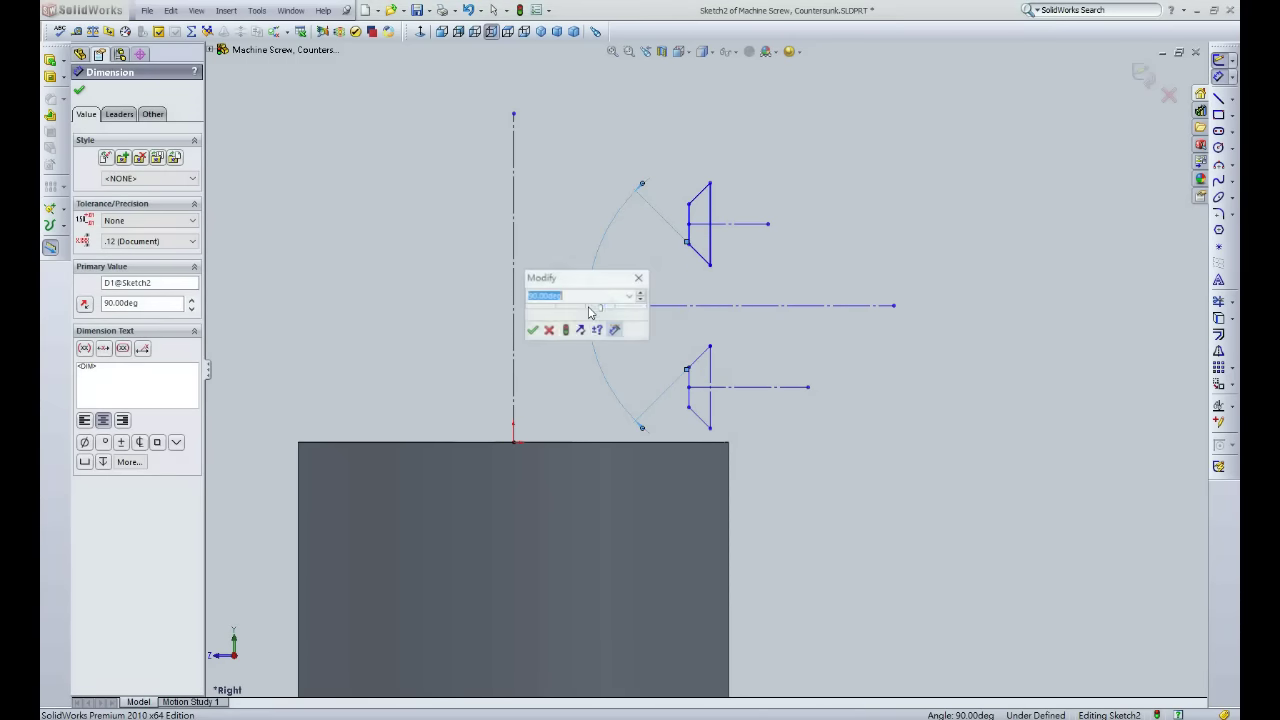
type("60")
key("Return")
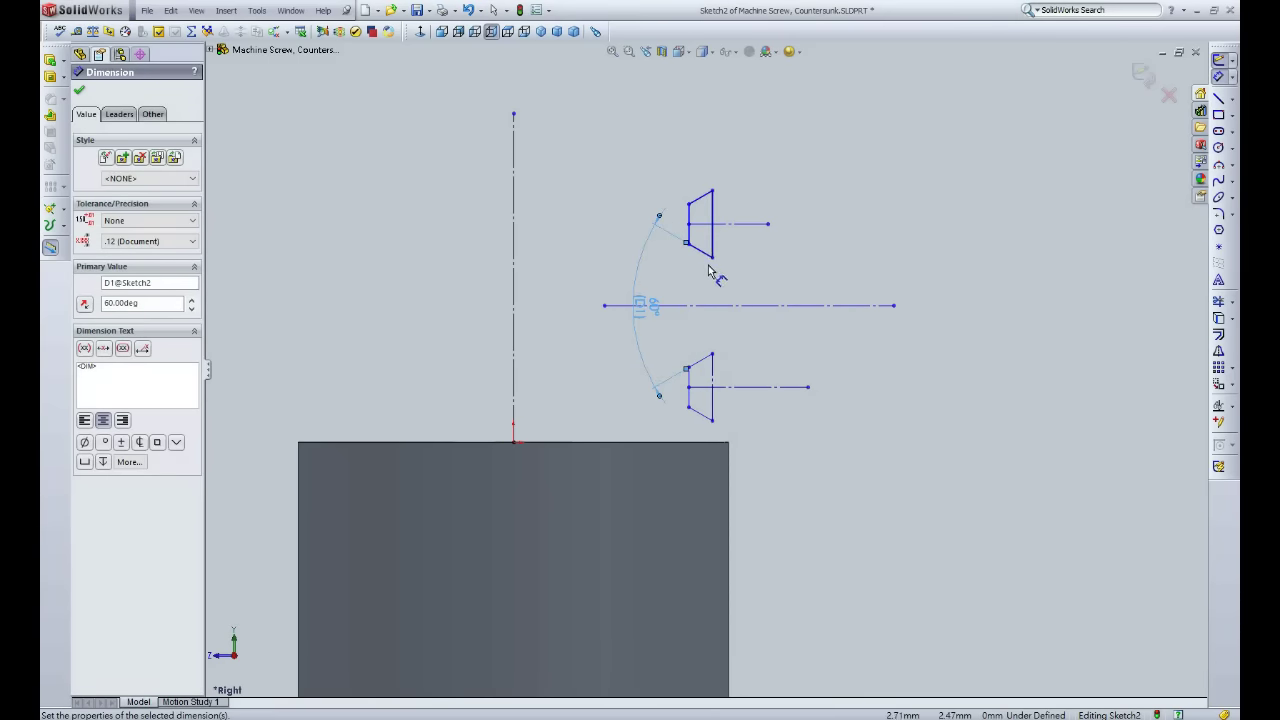
left_click(712, 257)
left_click(712, 354)
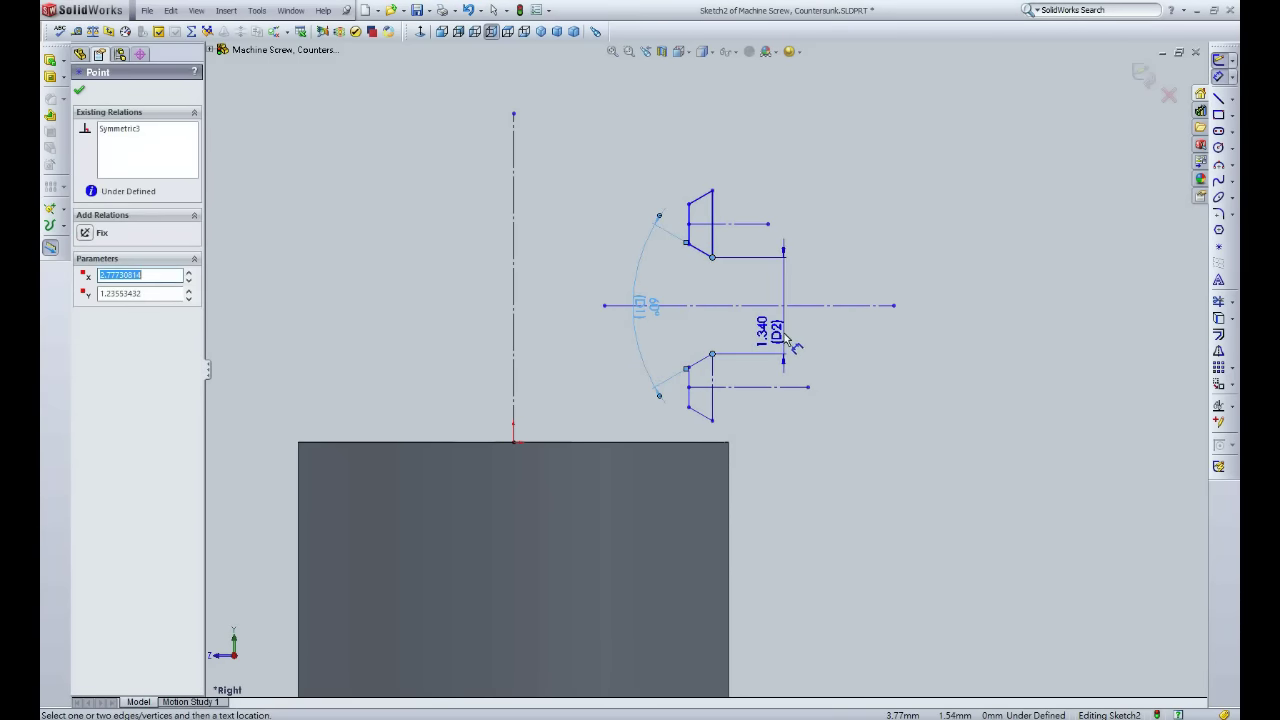
left_click(788, 343)
type("0.01")
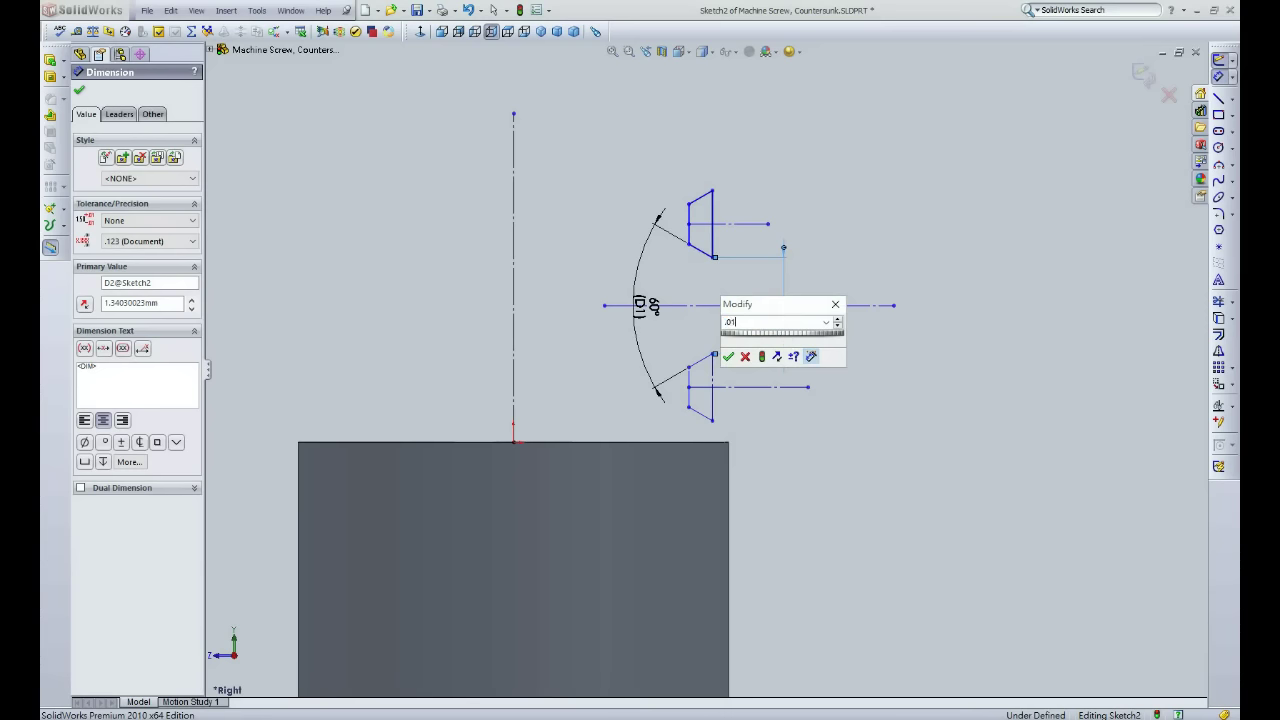
key("Return")
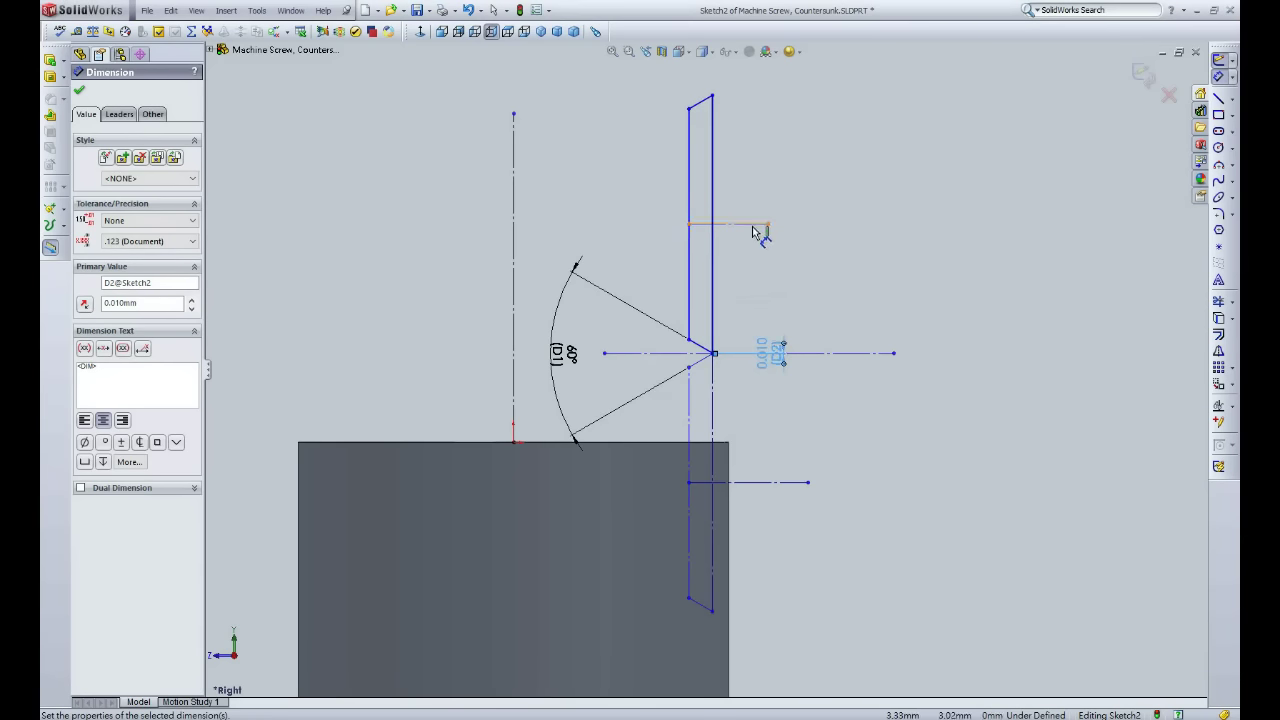
left_click(755, 226)
left_click(790, 483)
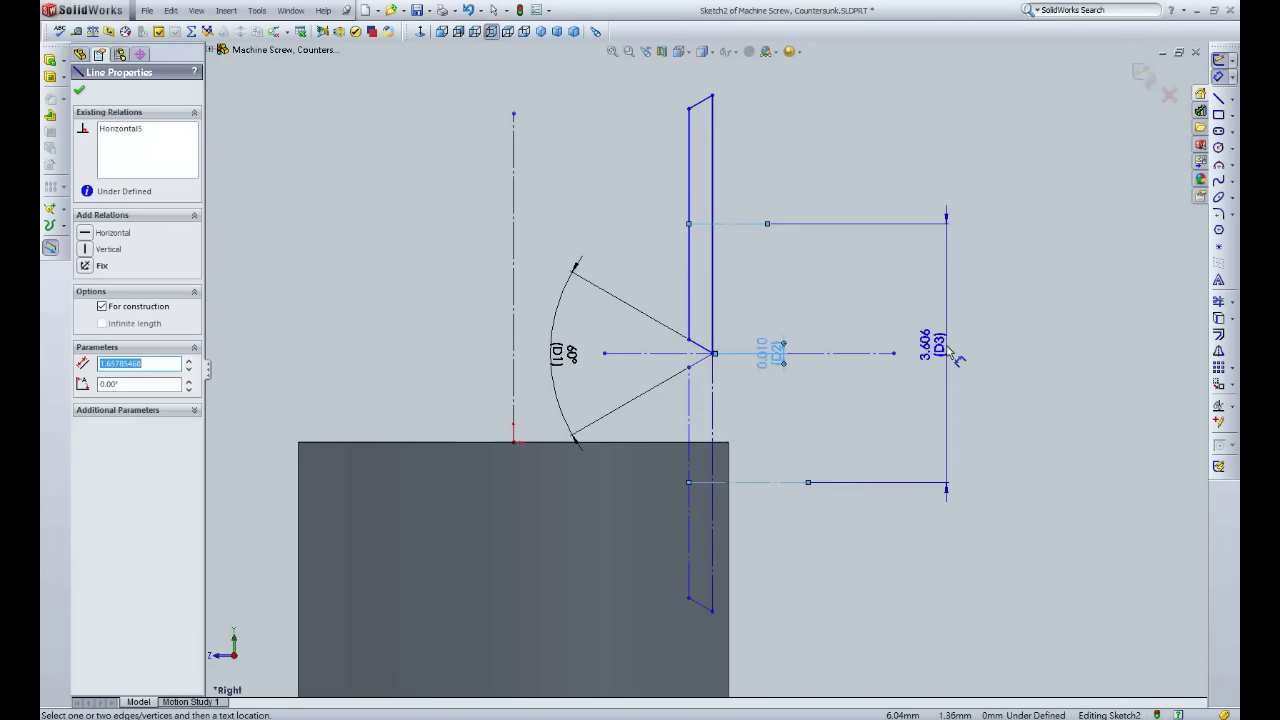
left_click(950, 352)
type("1mm")
key("Return")
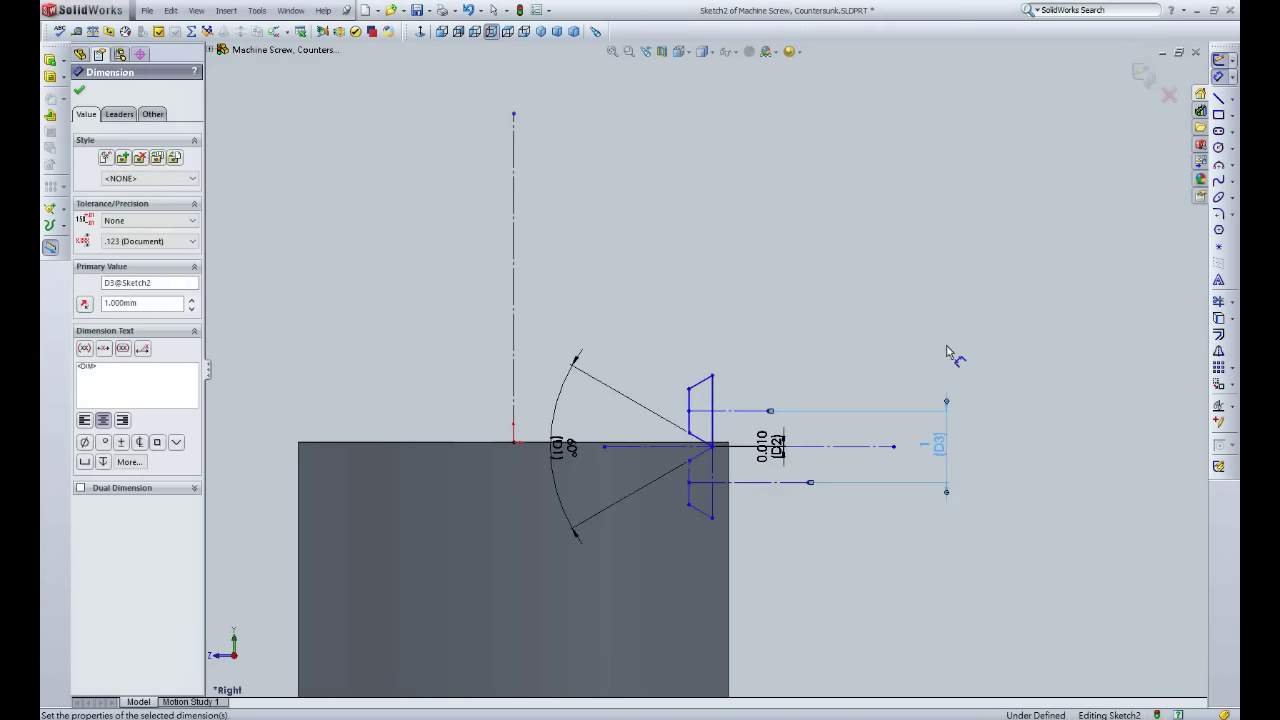
Rename the 1 mm spacing dimension to pitch.
left_click(942, 446)
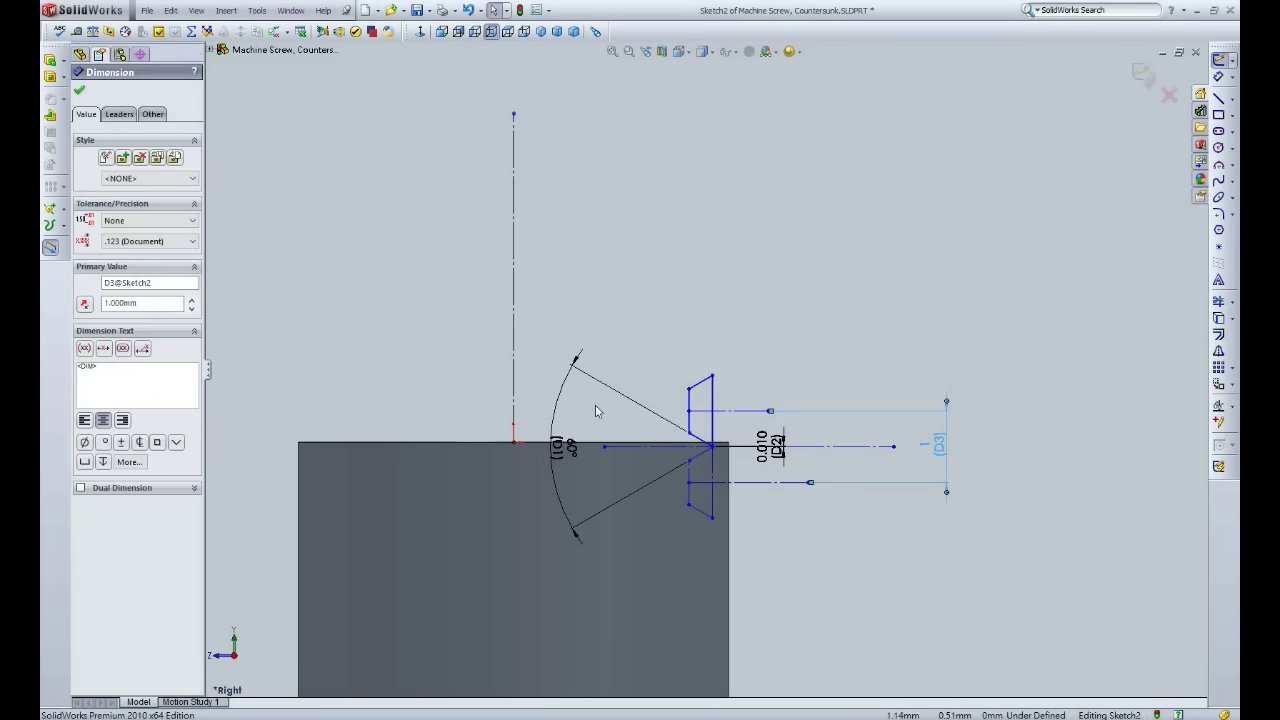
triple_click(166, 286)
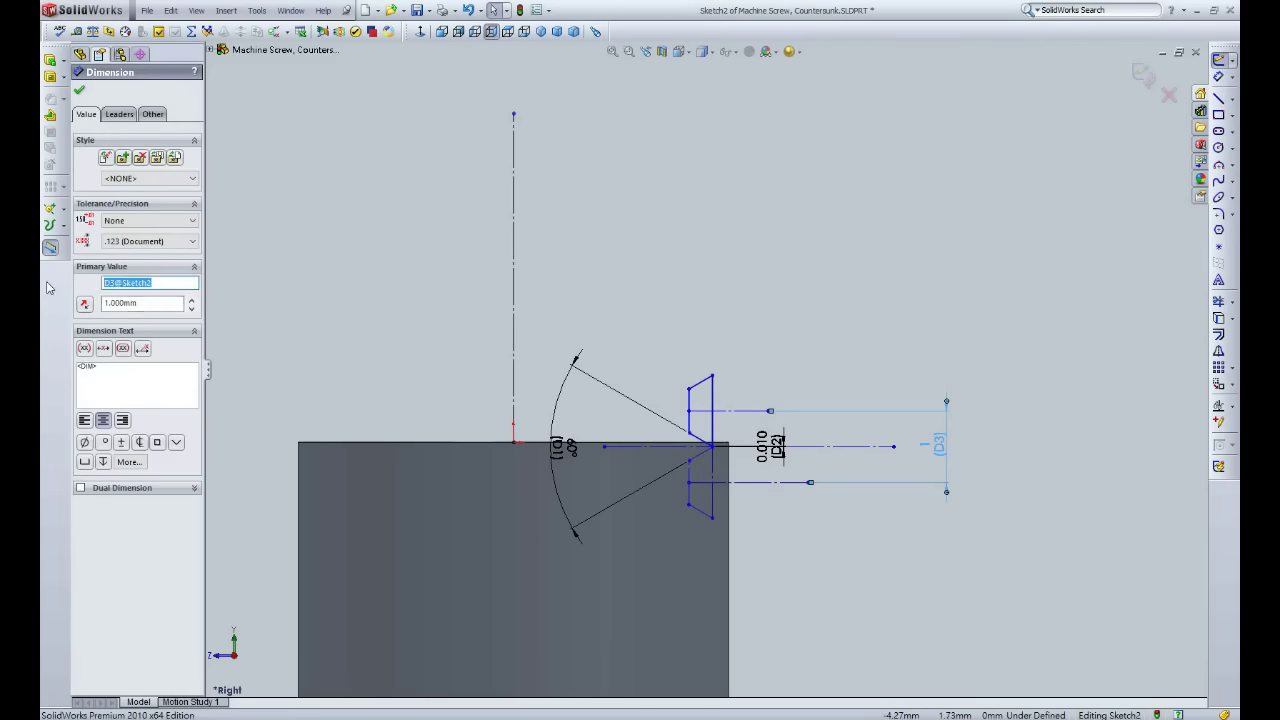
type("pitch")
left_click(79, 92)
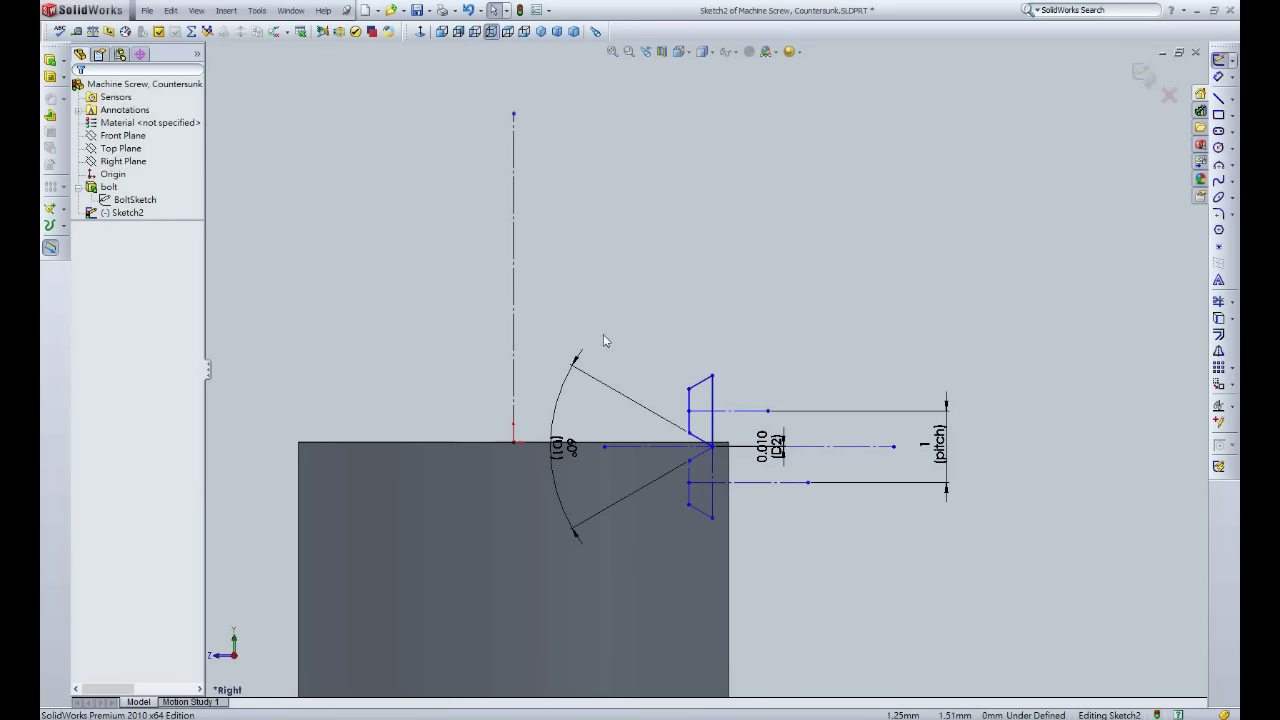
Move the profile up and dimension its 2.166 mm height and 0.166 mm short line.
mouse_move(752, 414)
left_mouse_down()
mouse_move(764, 317)
mouse_move(752, 364)
mouse_move(723, 286)
mouse_move(719, 215)
left_mouse_up()
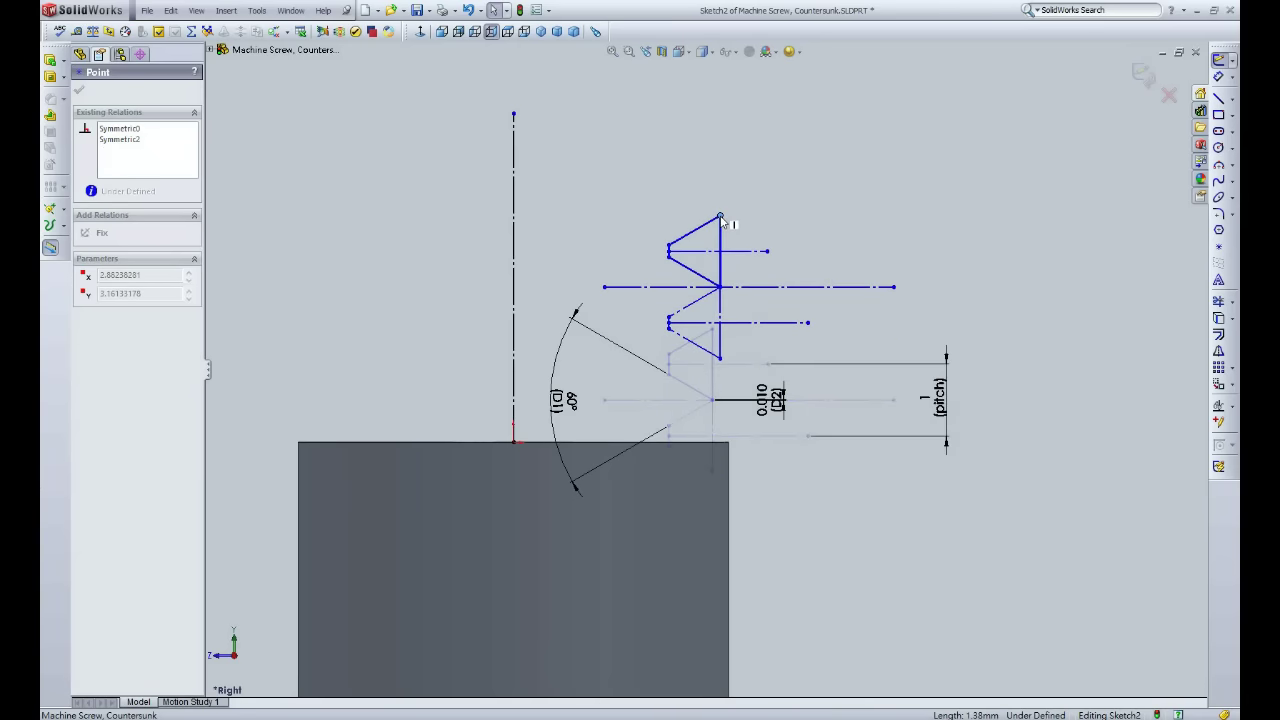
left_click(1169, 95)
left_click(1218, 76)
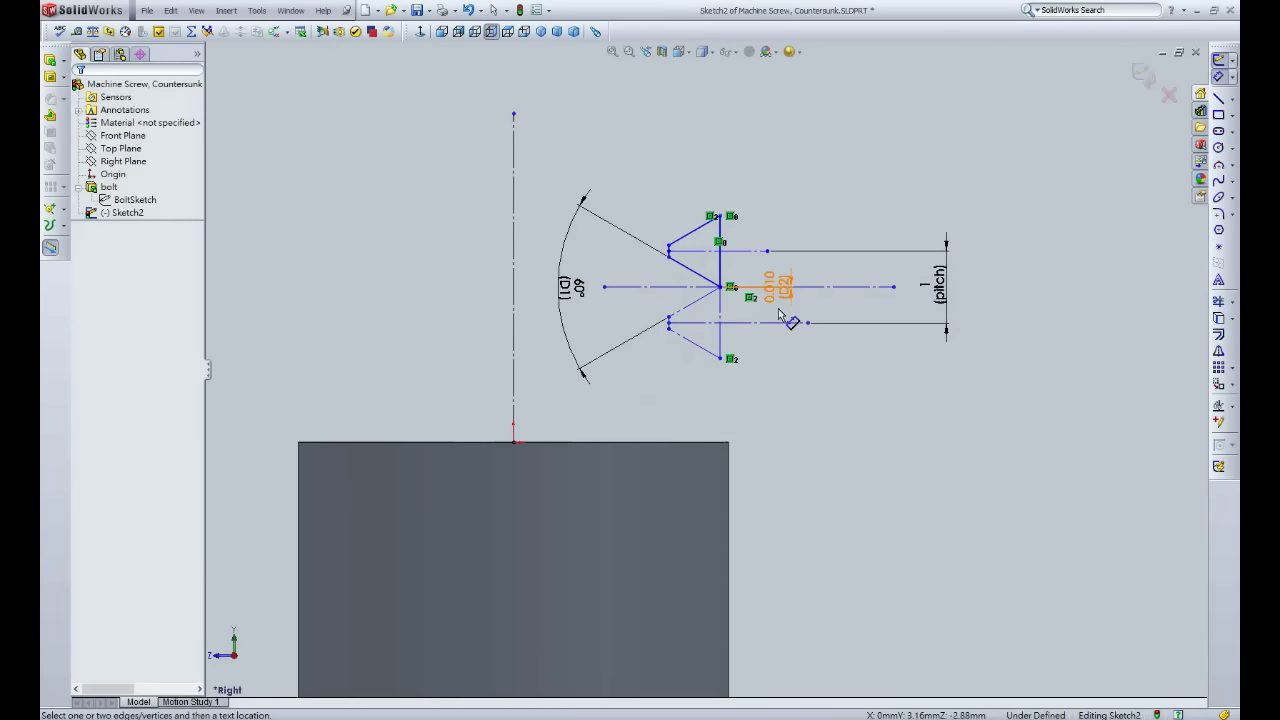
left_click(835, 288)
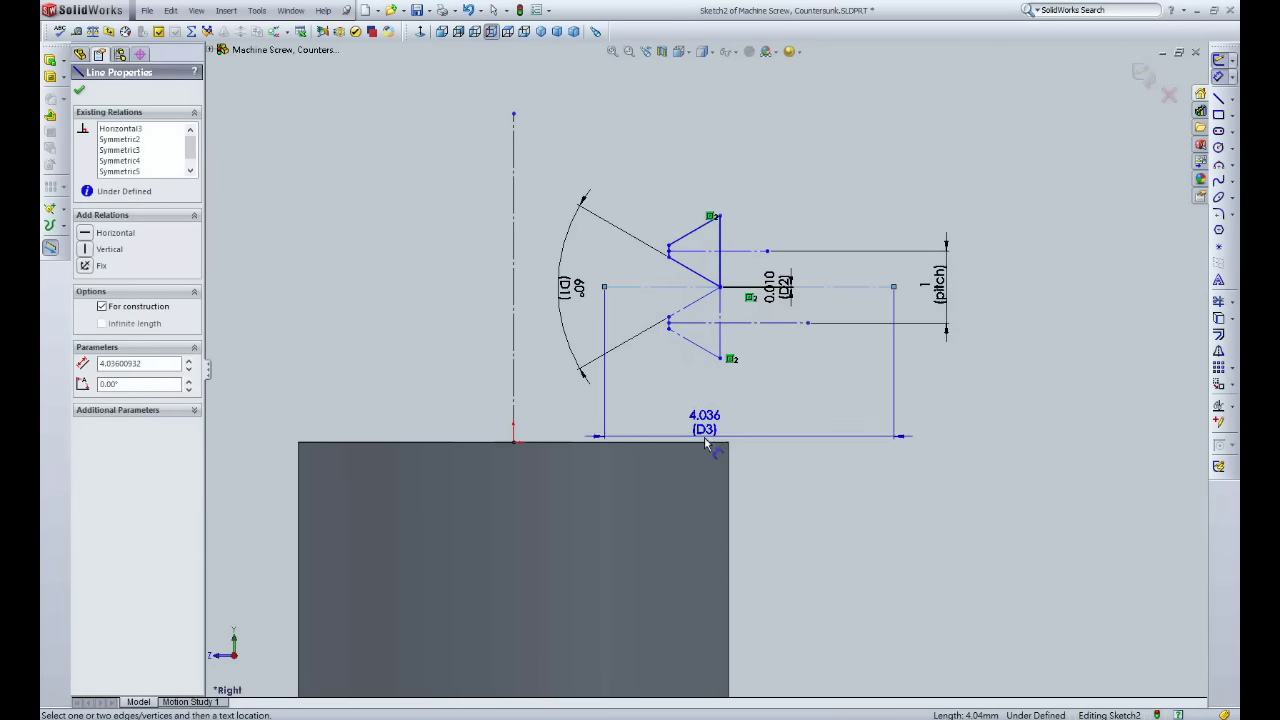
left_click(725, 443)
left_click(885, 385)
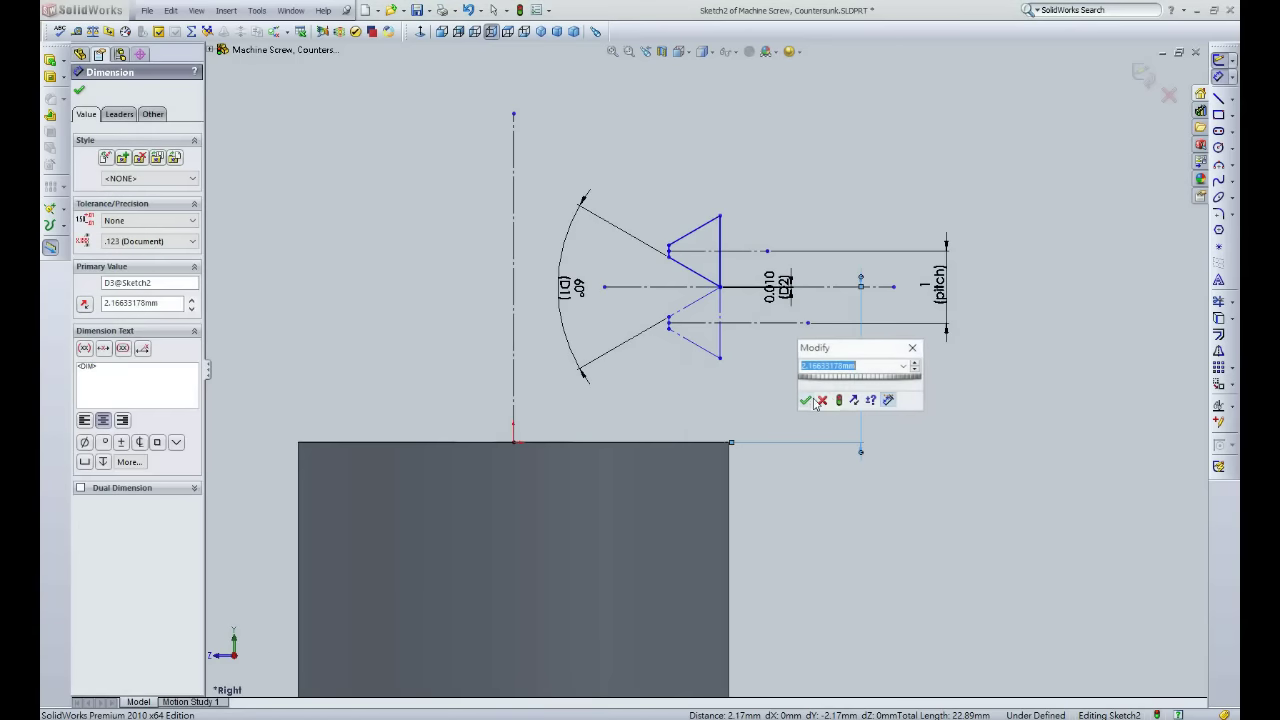
left_click(806, 400)
scroll(660, 240, "down", 3)
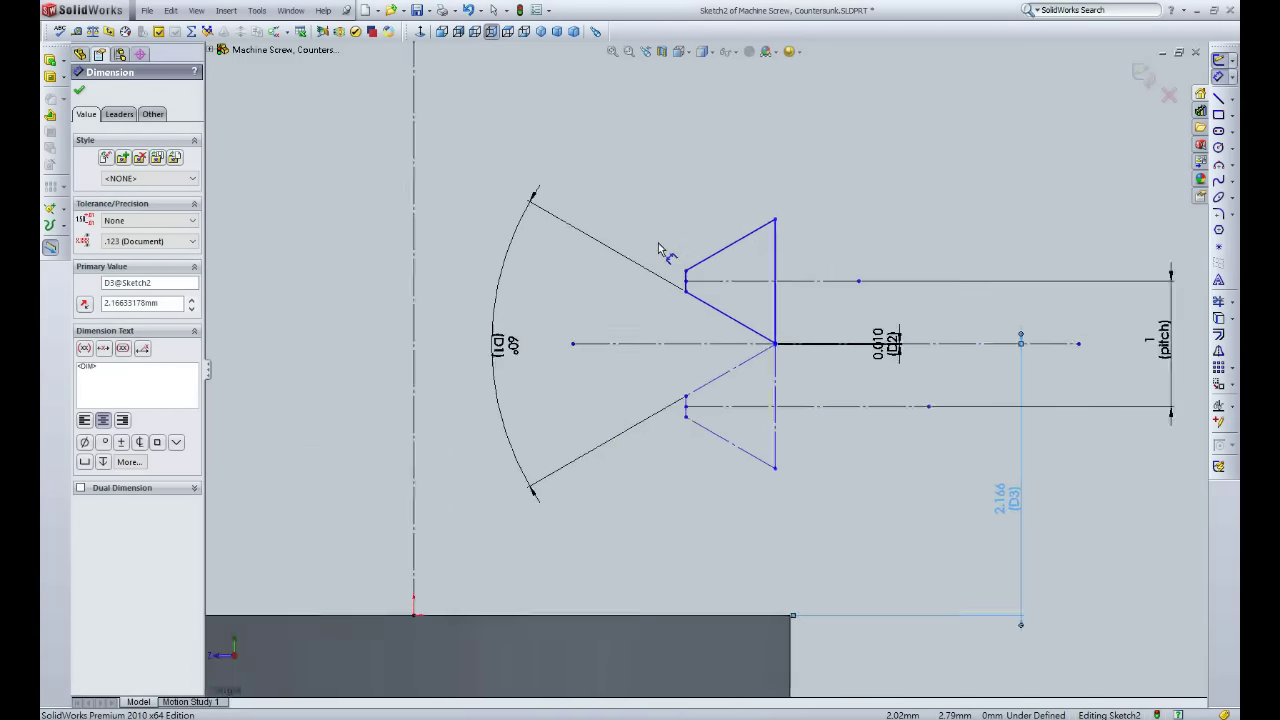
scroll(700, 290, "down", 2)
left_click(704, 310)
left_click(630, 298)
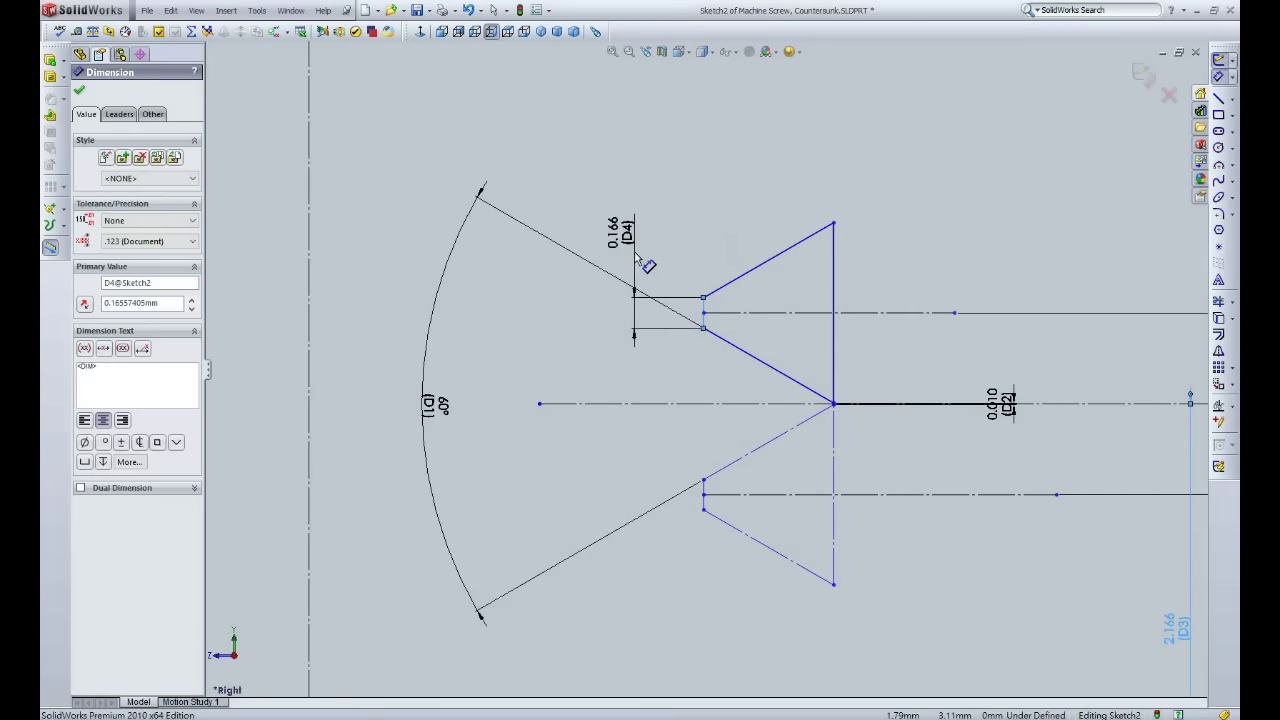
left_click(579, 257)
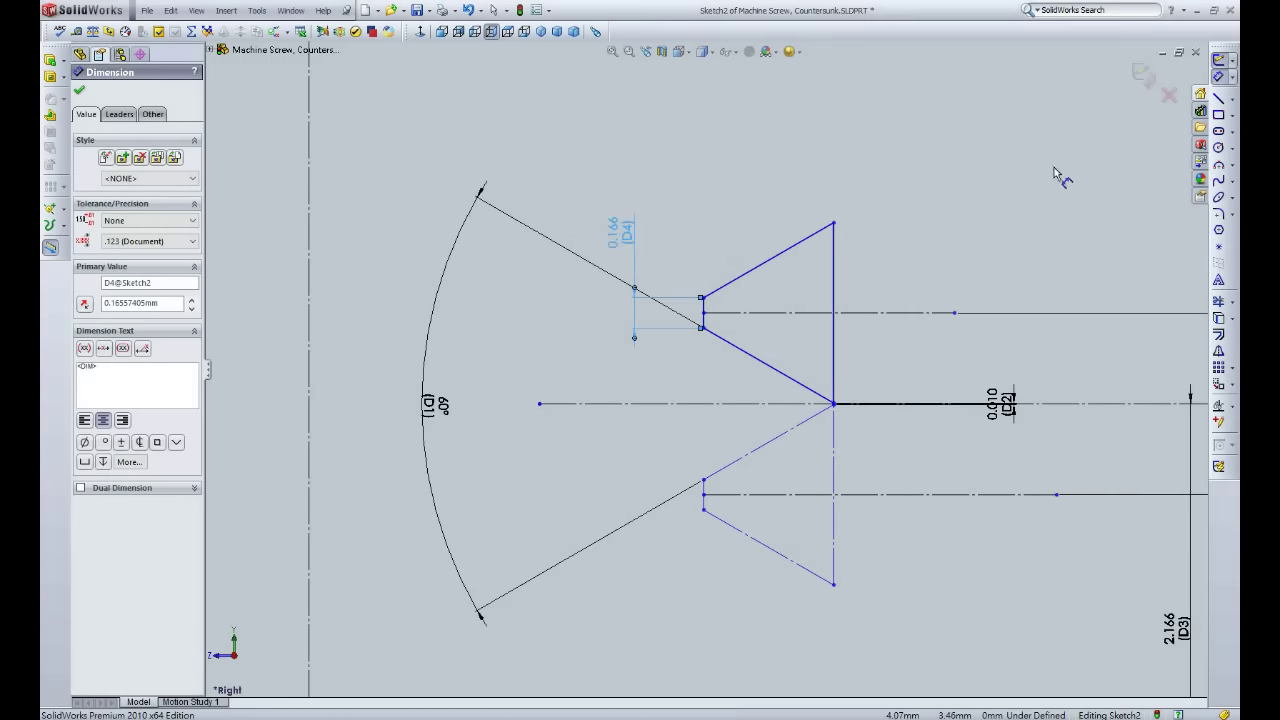
Add the 4.337 mm D5 distance from the short line to the vertical axis.
left_click(704, 314)
scroll(706, 313, "up", 3)
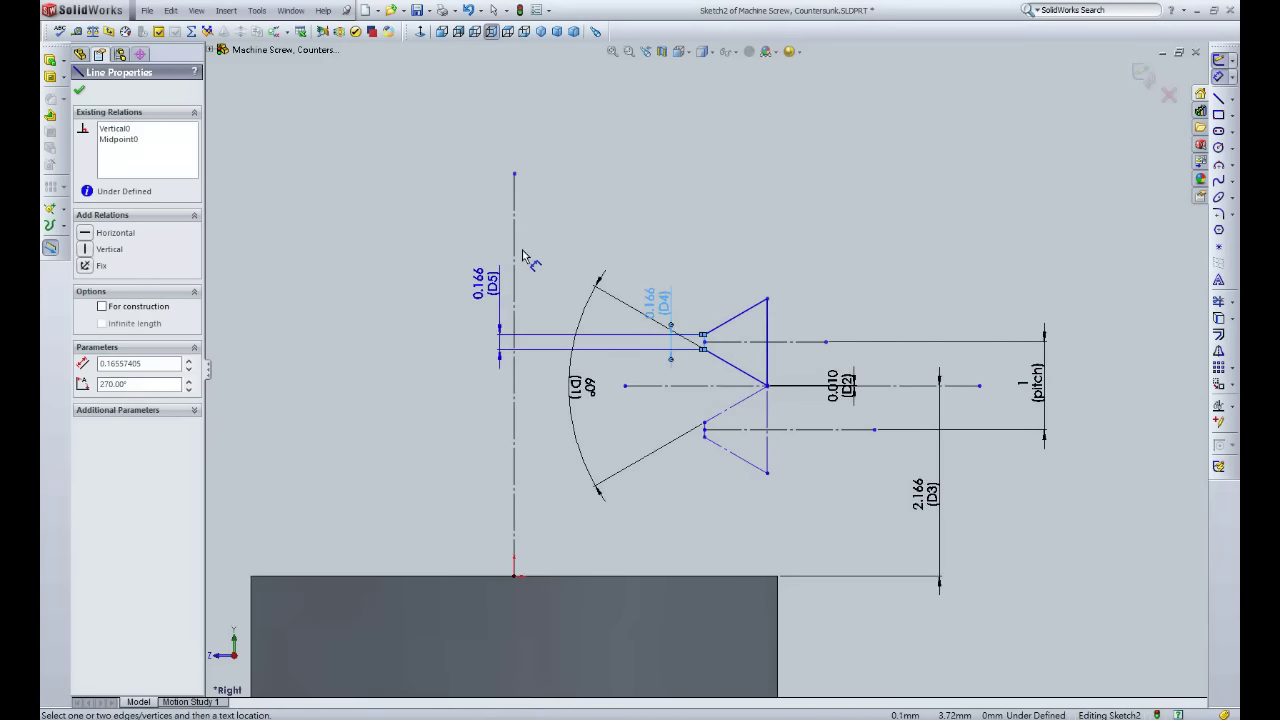
left_click(514, 285)
left_click(522, 143)
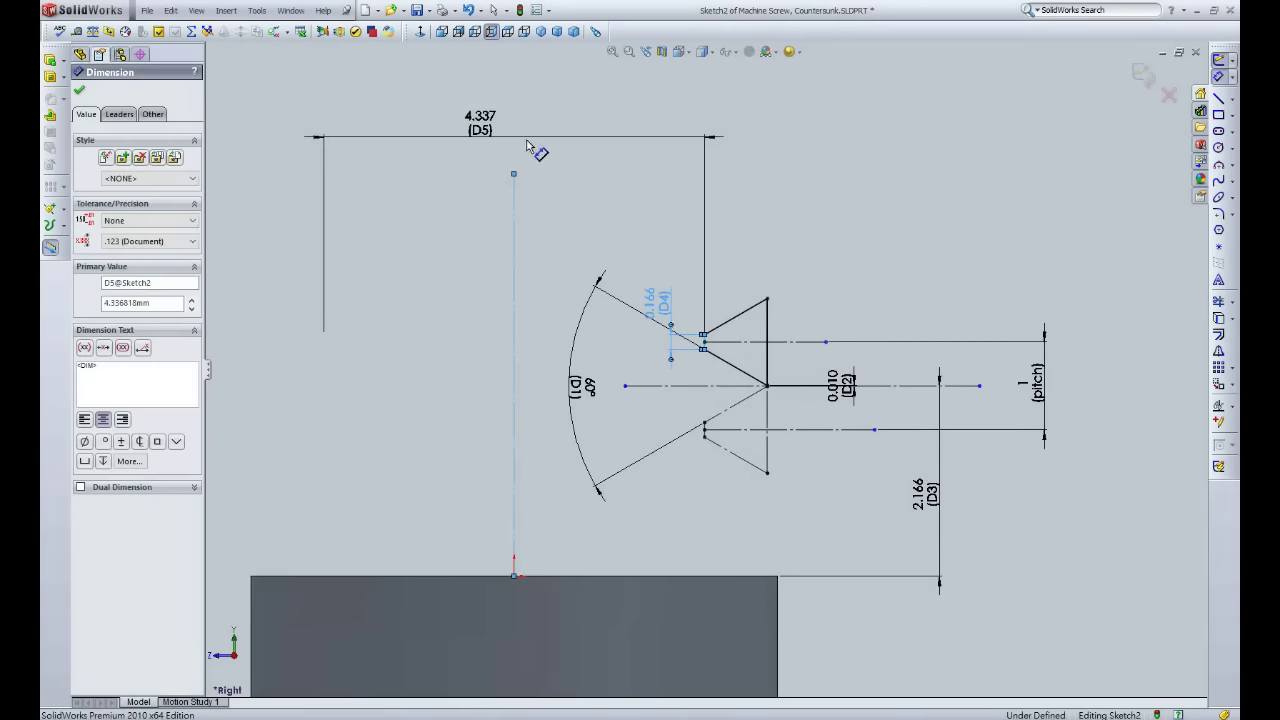
left_click(425, 163)
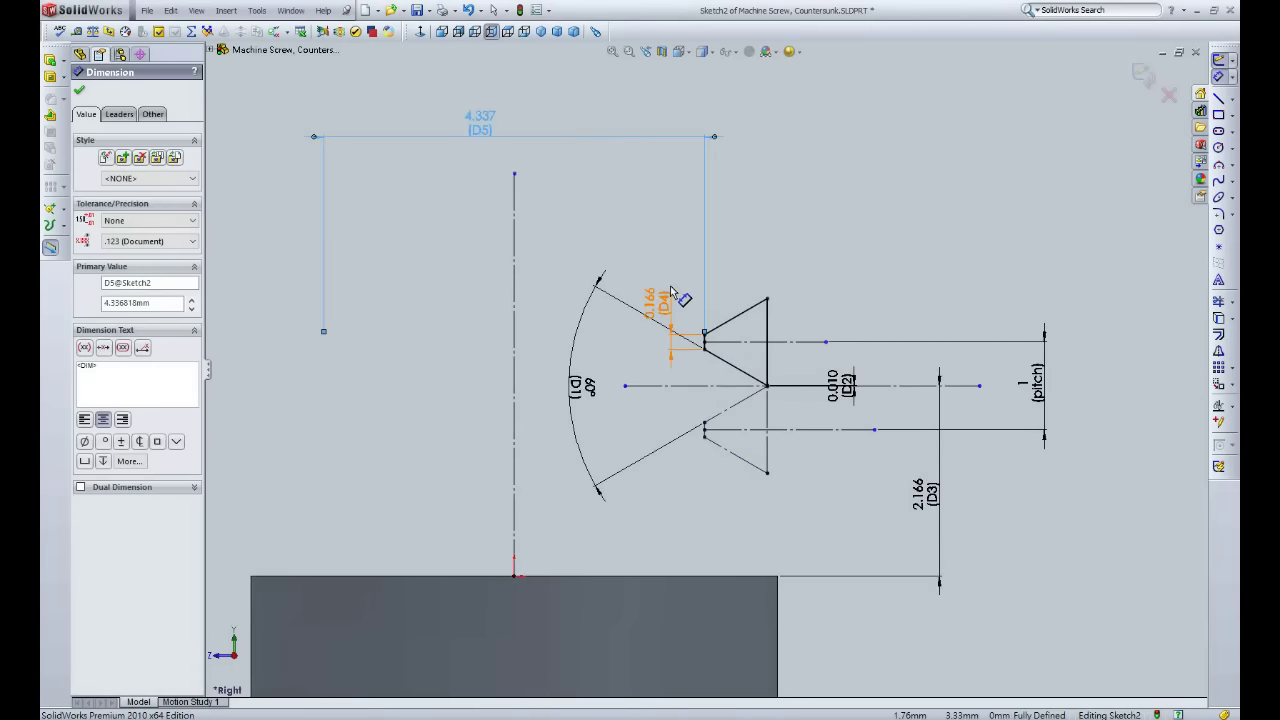
key("Escape")
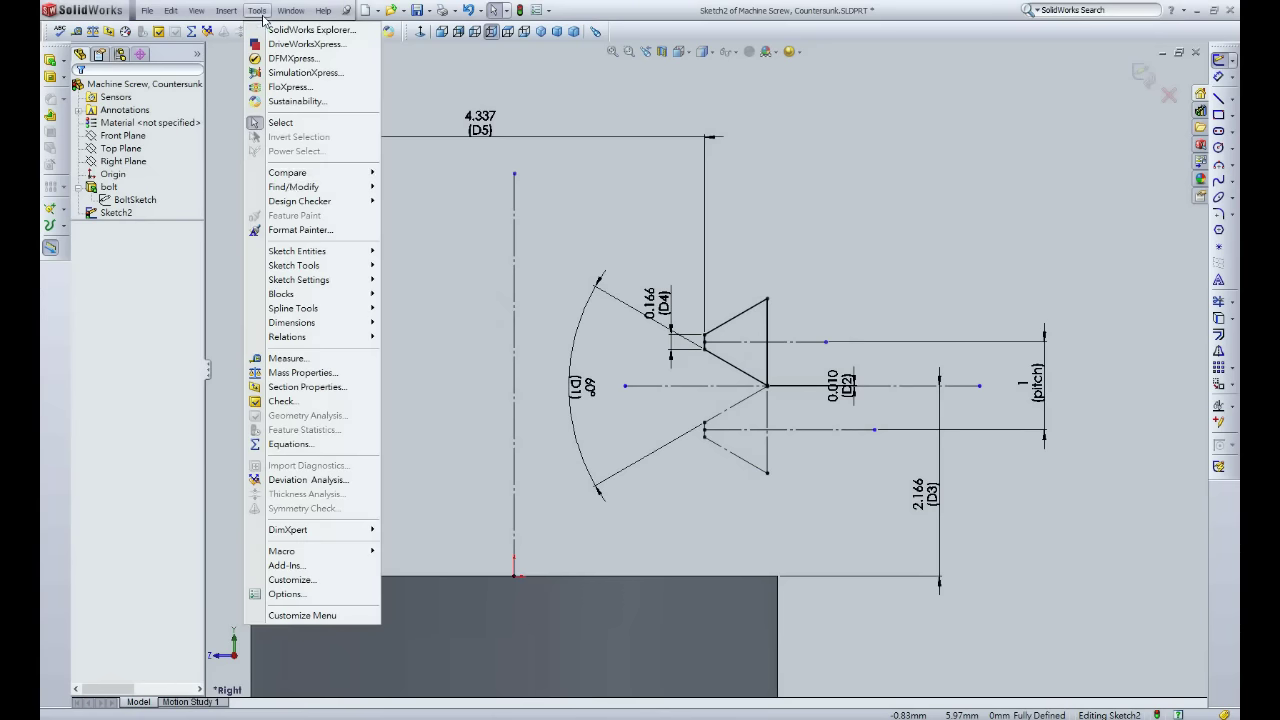
In the Equations manager, add the equation D3 = pitch.
left_click(257, 10)
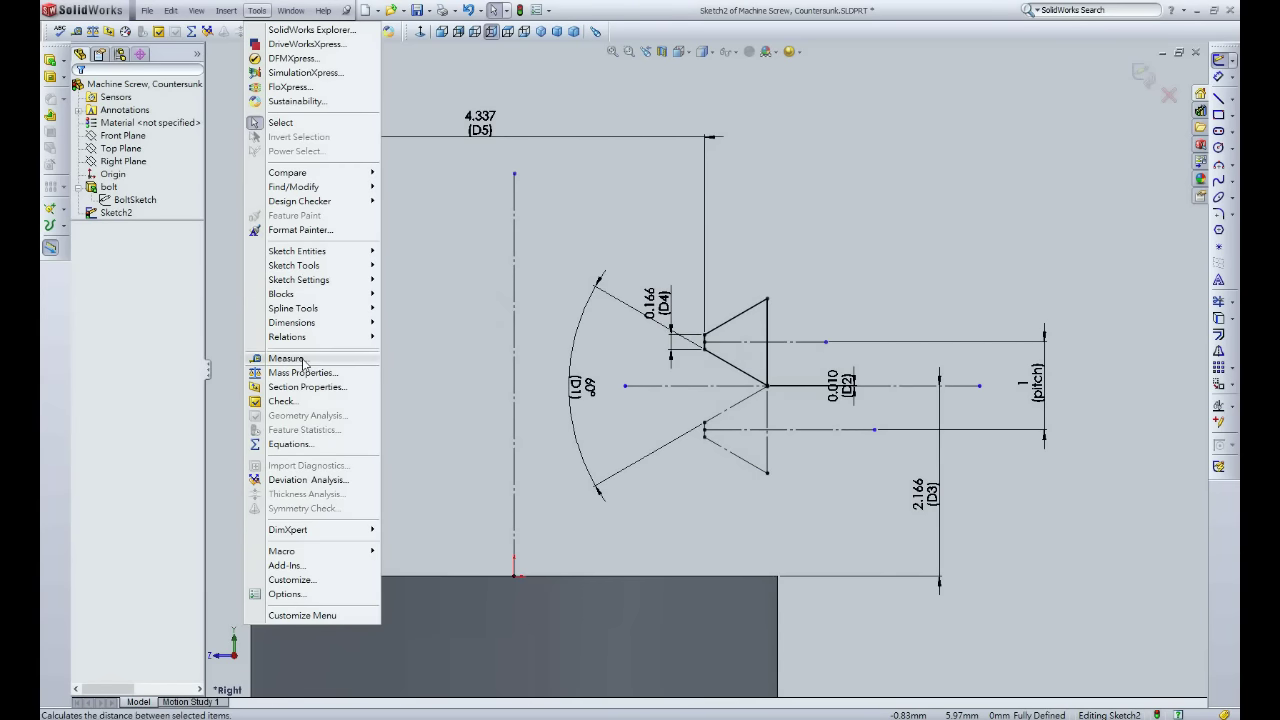
left_click(313, 449)
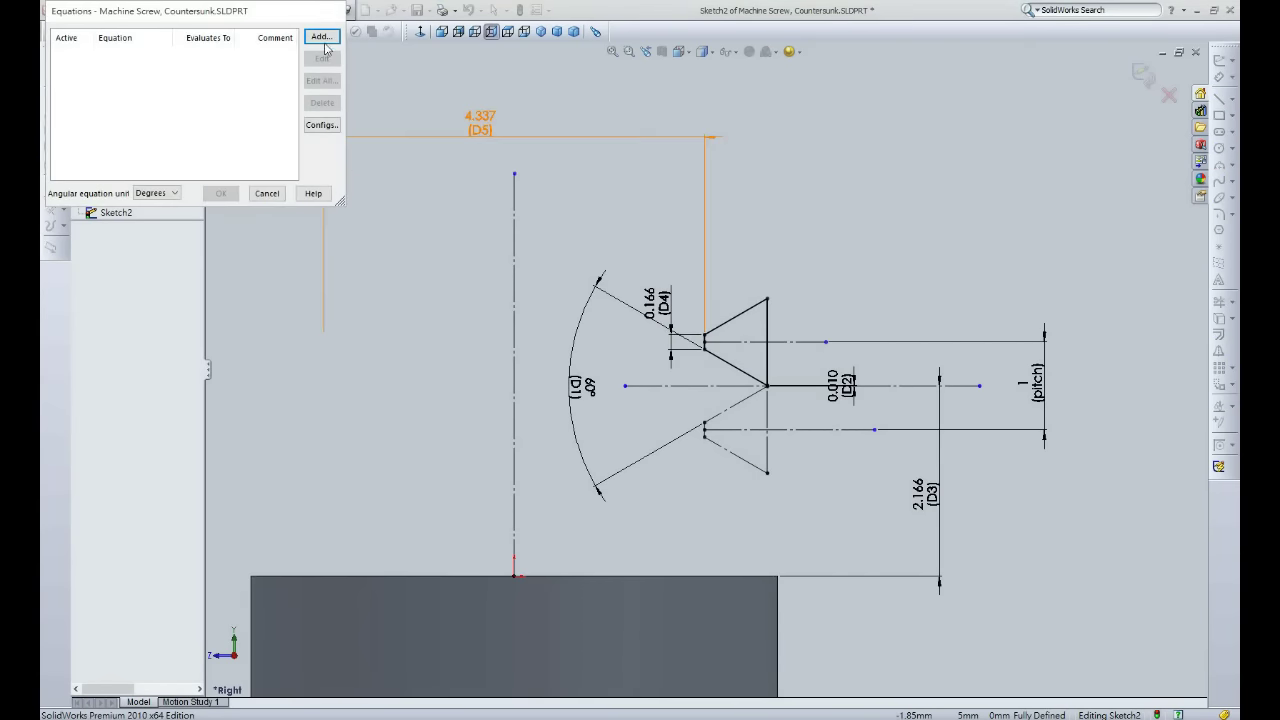
left_click(322, 38)
left_click(943, 512)
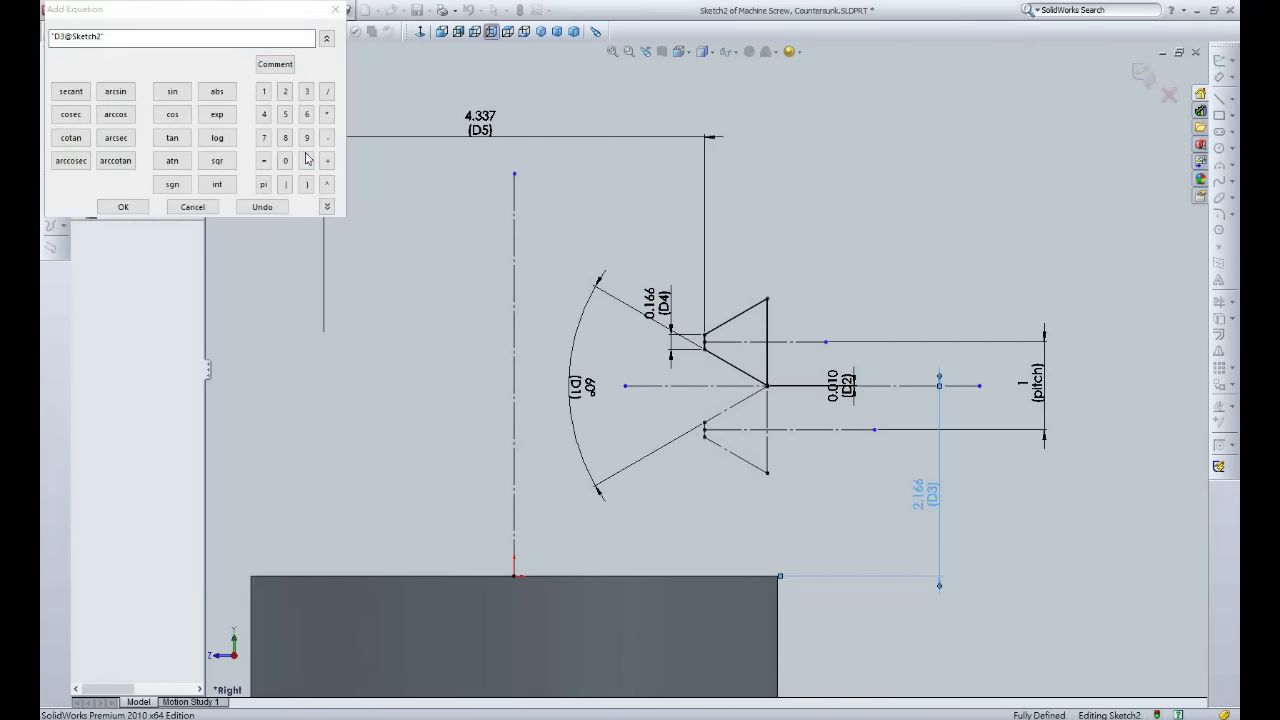
type("*")
left_click(1038, 383)
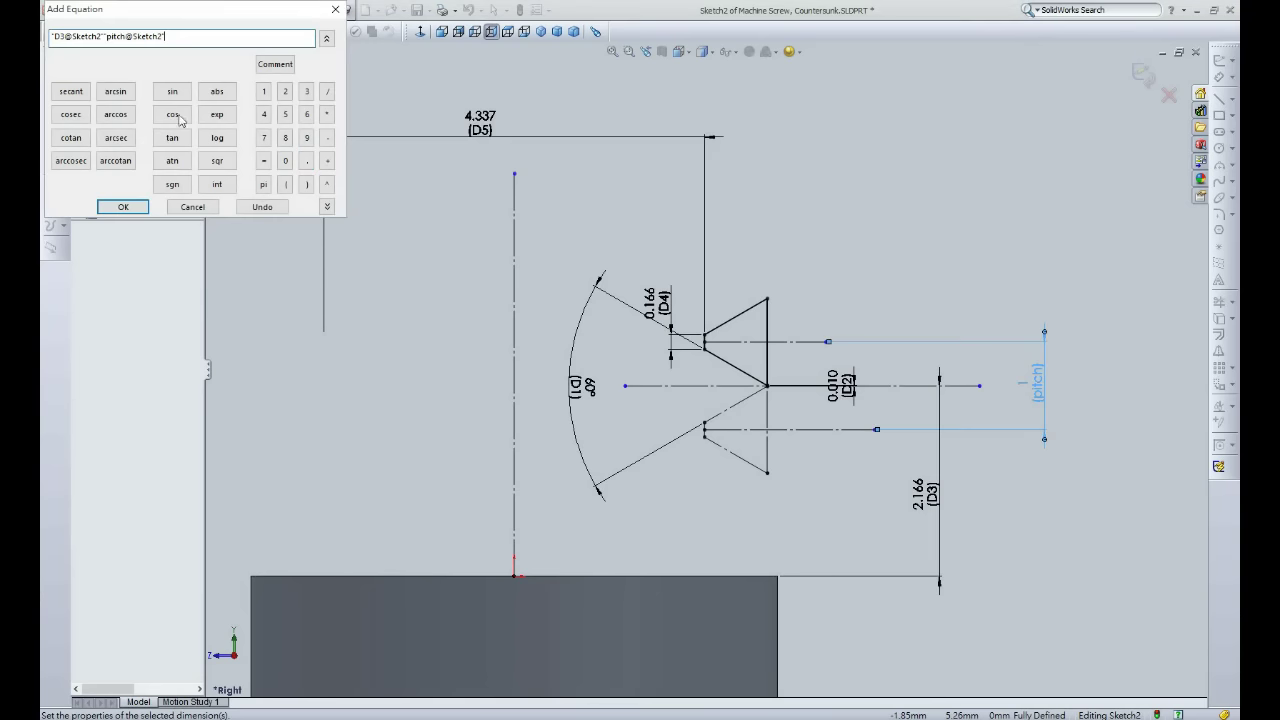
left_click(123, 207)
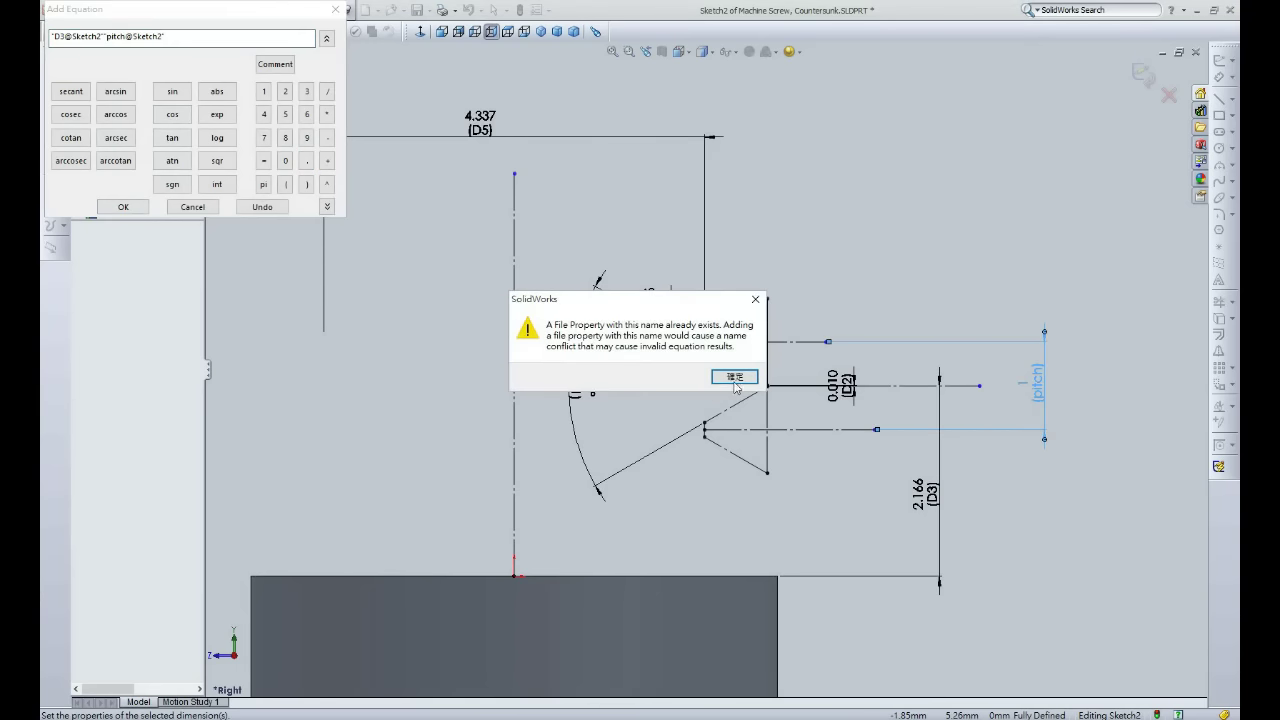
left_click(733, 378)
type("=")
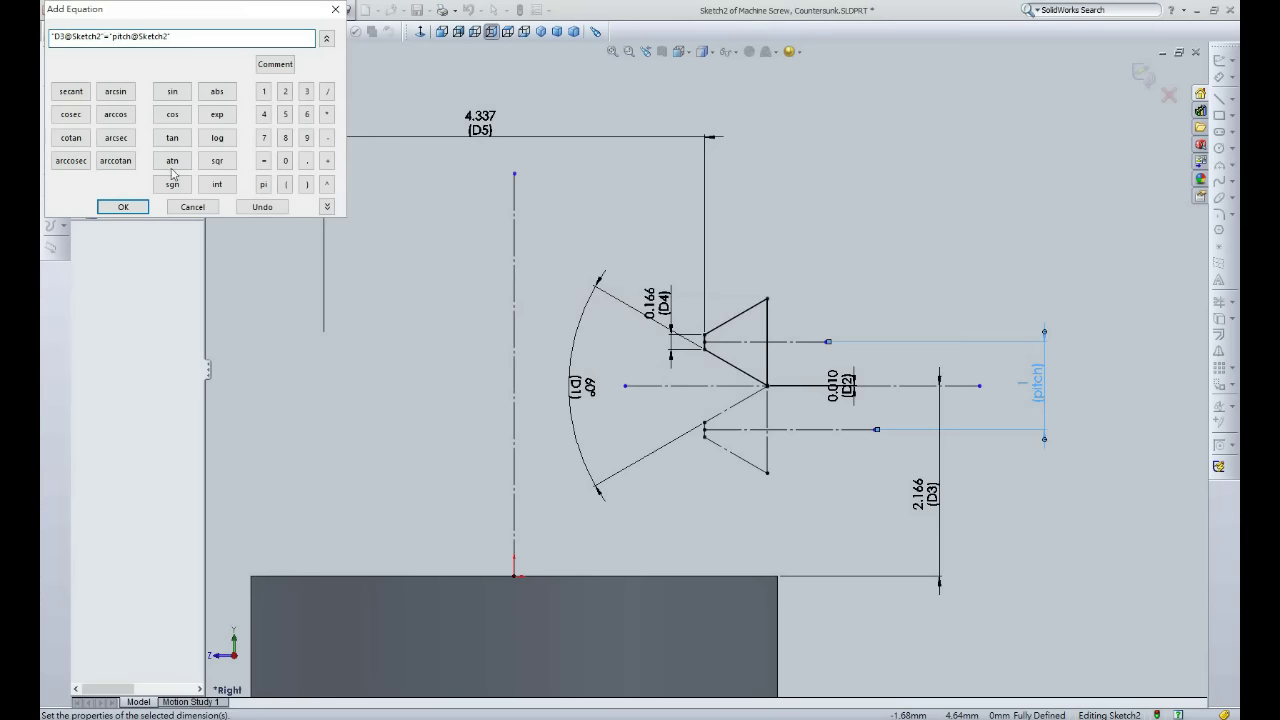
left_click(123, 207)
Add the equation D4 = pitch/4.
left_click(320, 37)
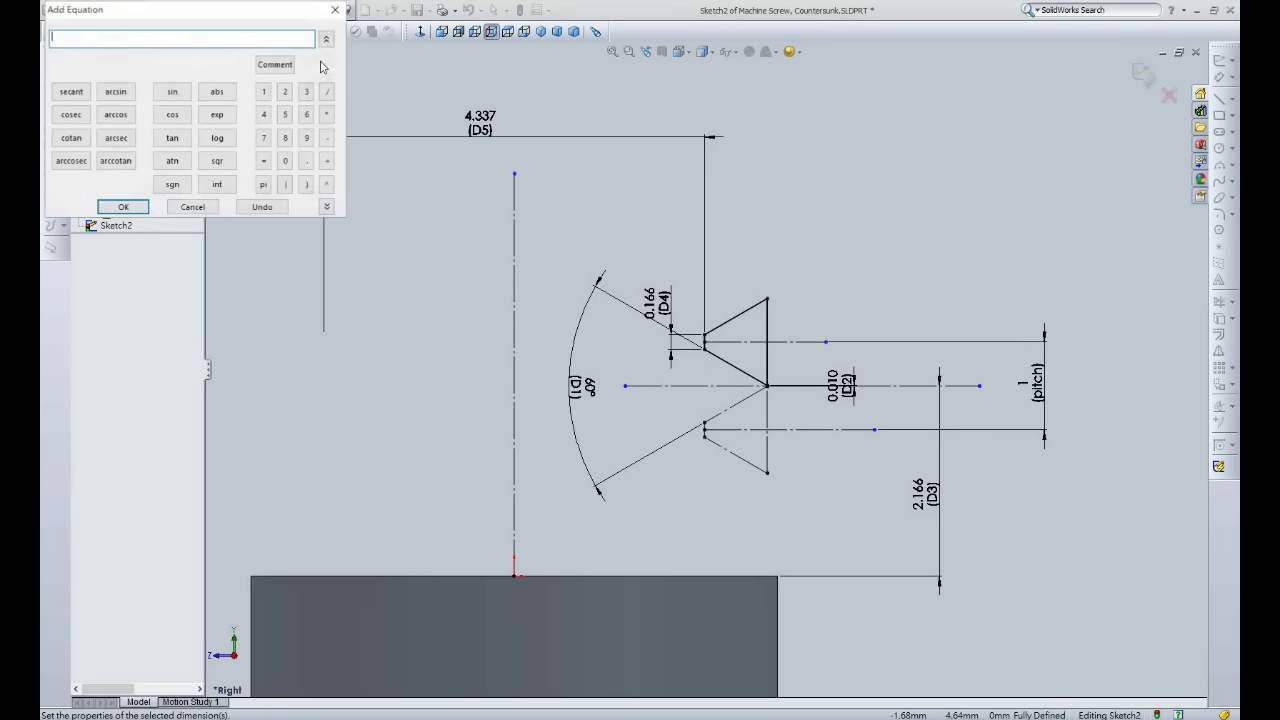
left_click(661, 310)
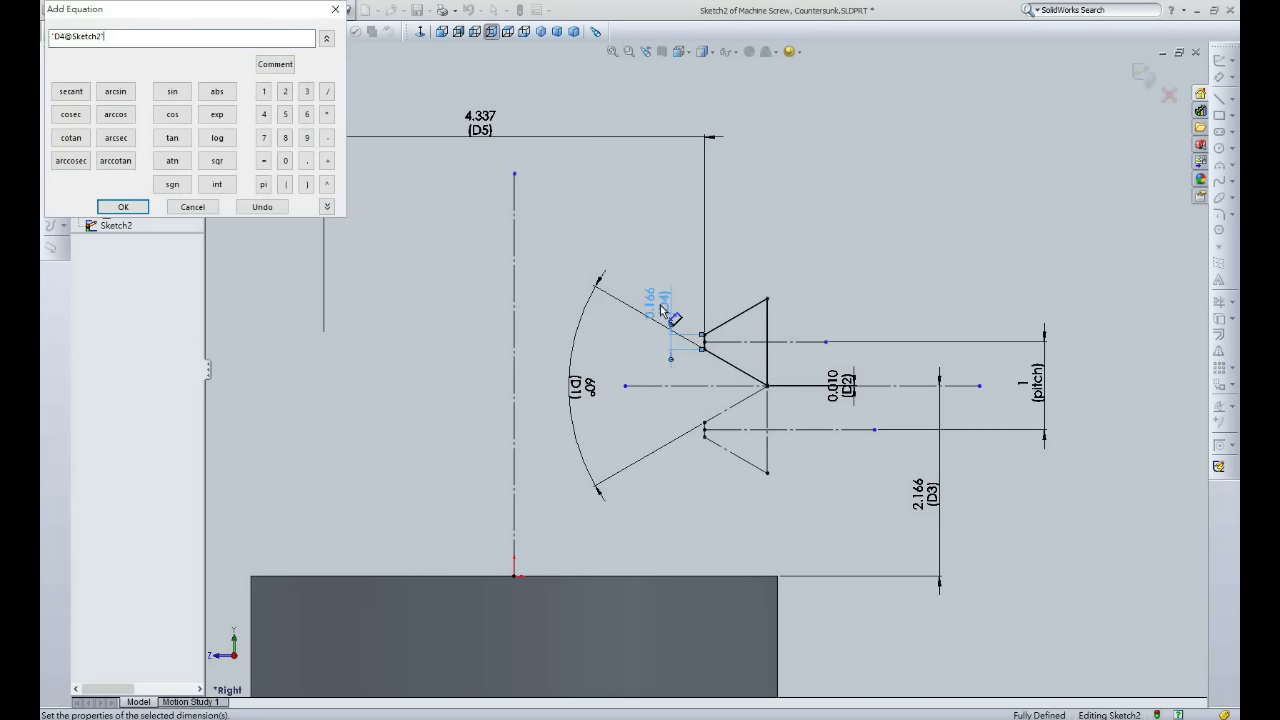
type("=")
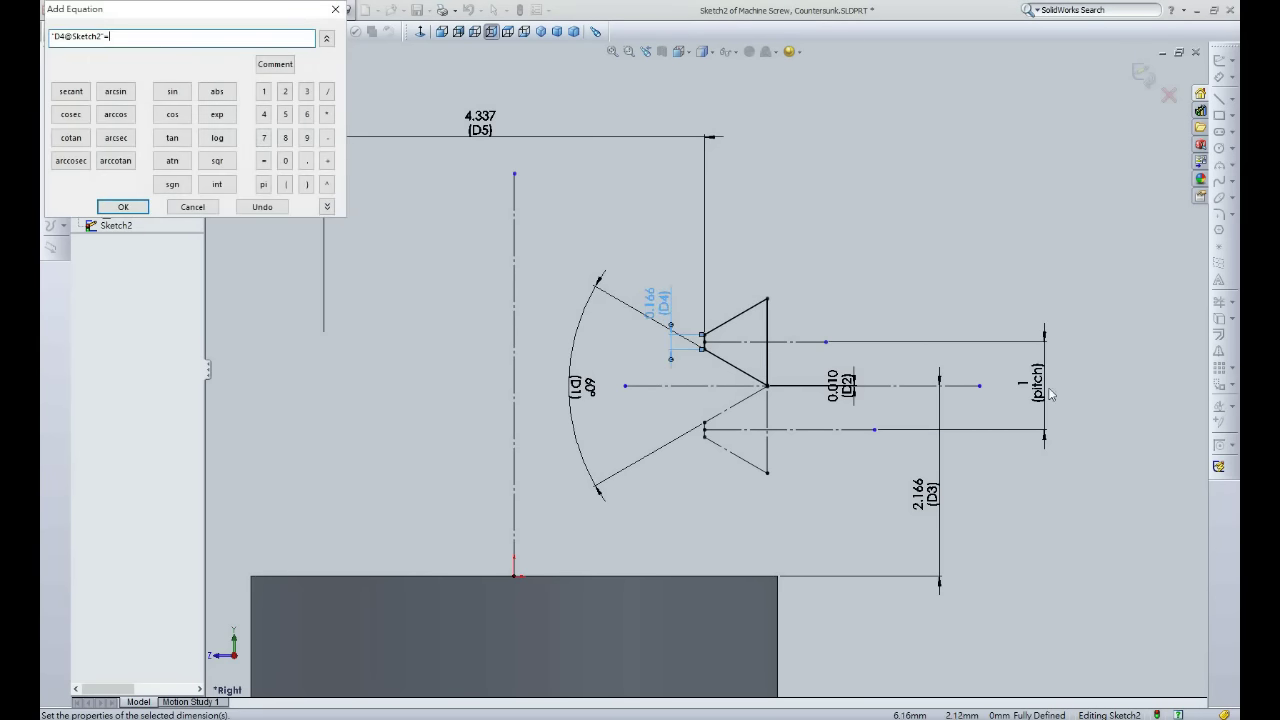
left_click(1045, 393)
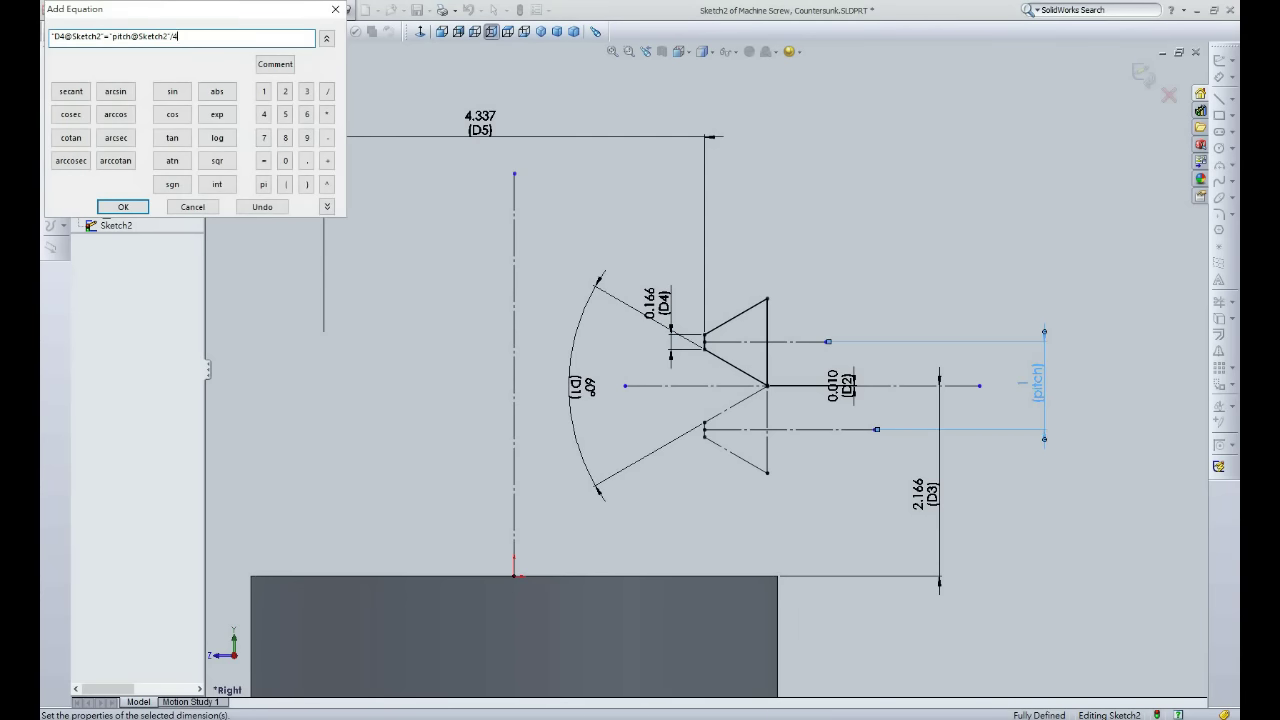
left_click(123, 206)
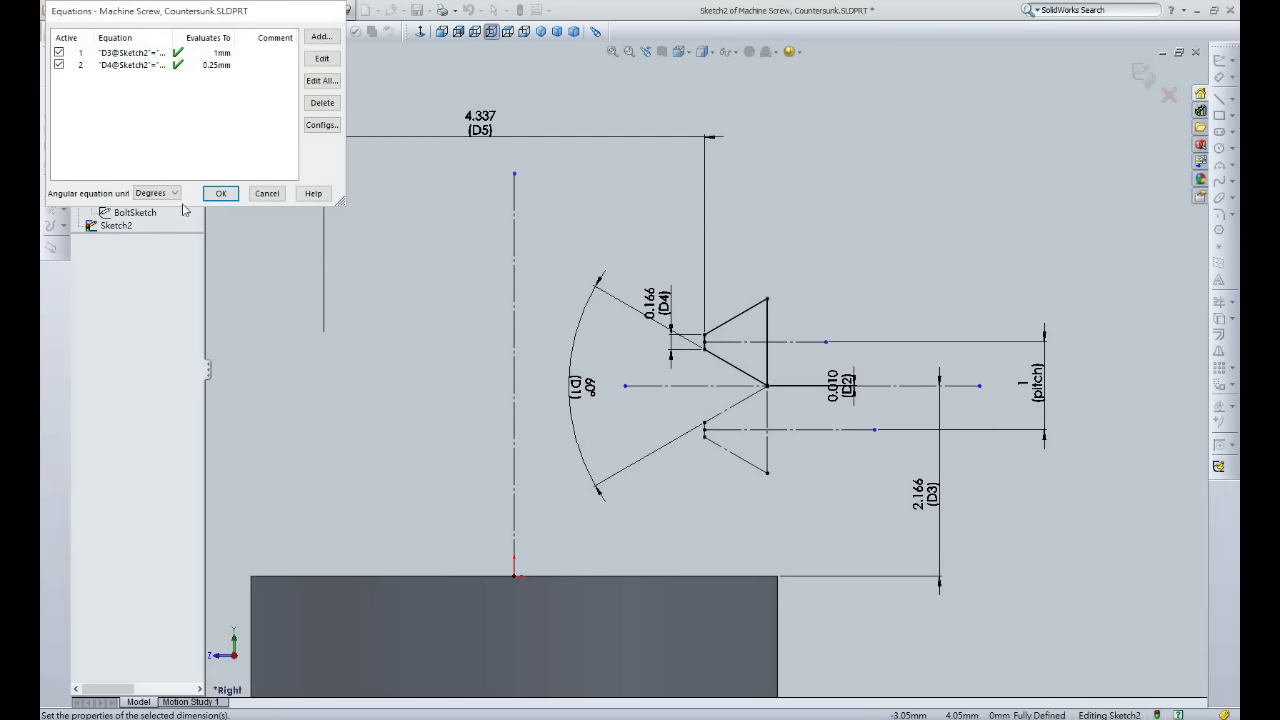
Add a D5 equation from dia@BoltSketch and pitch, then rebuild.
left_click(320, 37)
left_click(480, 123)
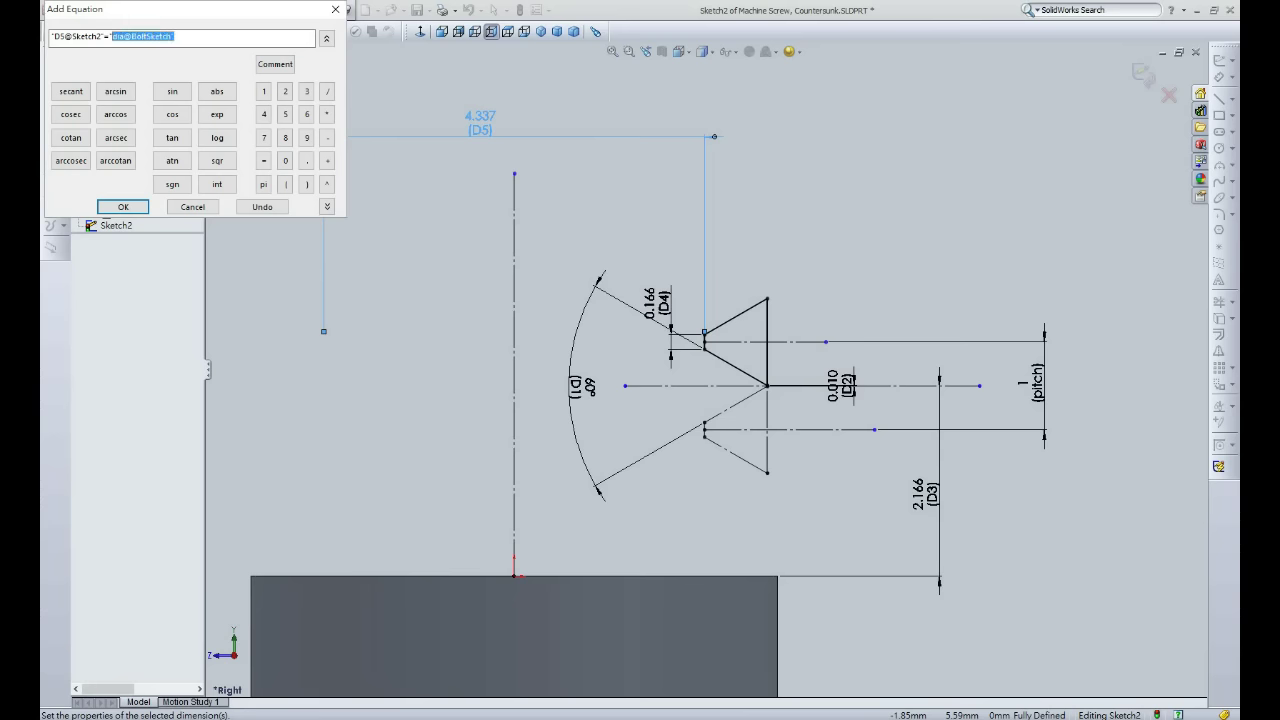
left_click(175, 36)
type("-(5*3^0.5/8*")
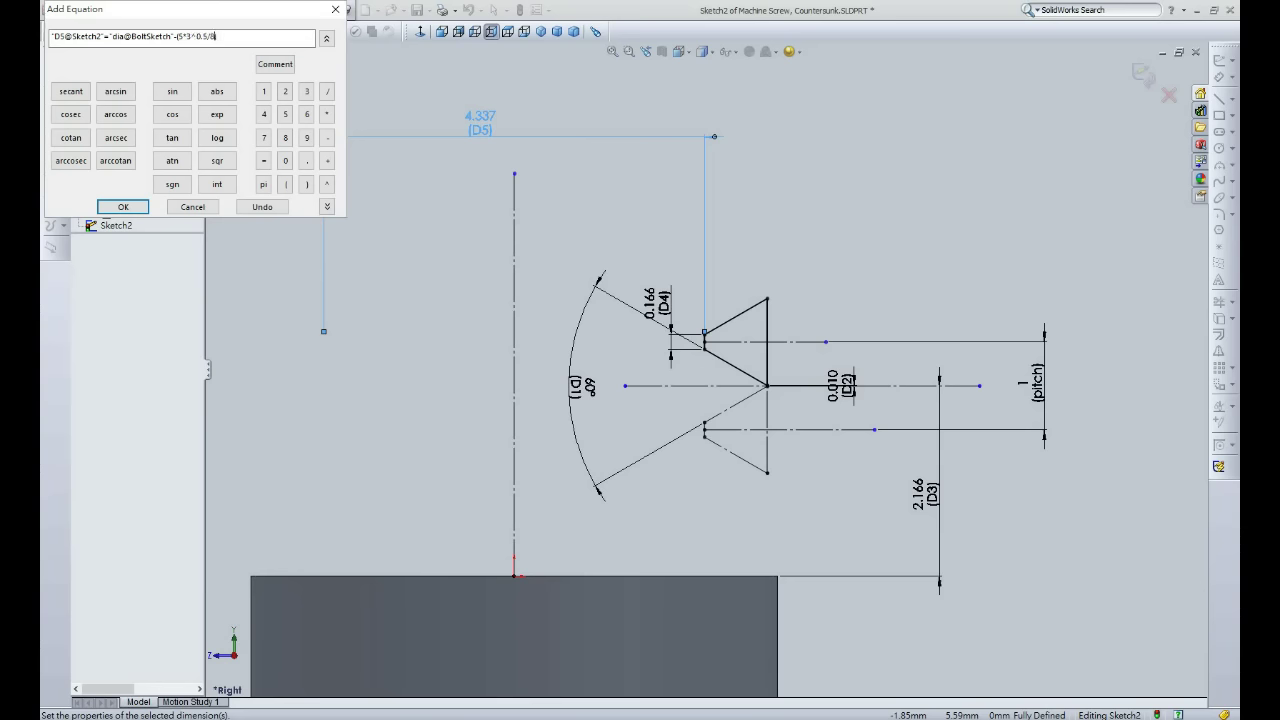
left_click(1042, 389)
left_click(123, 207)
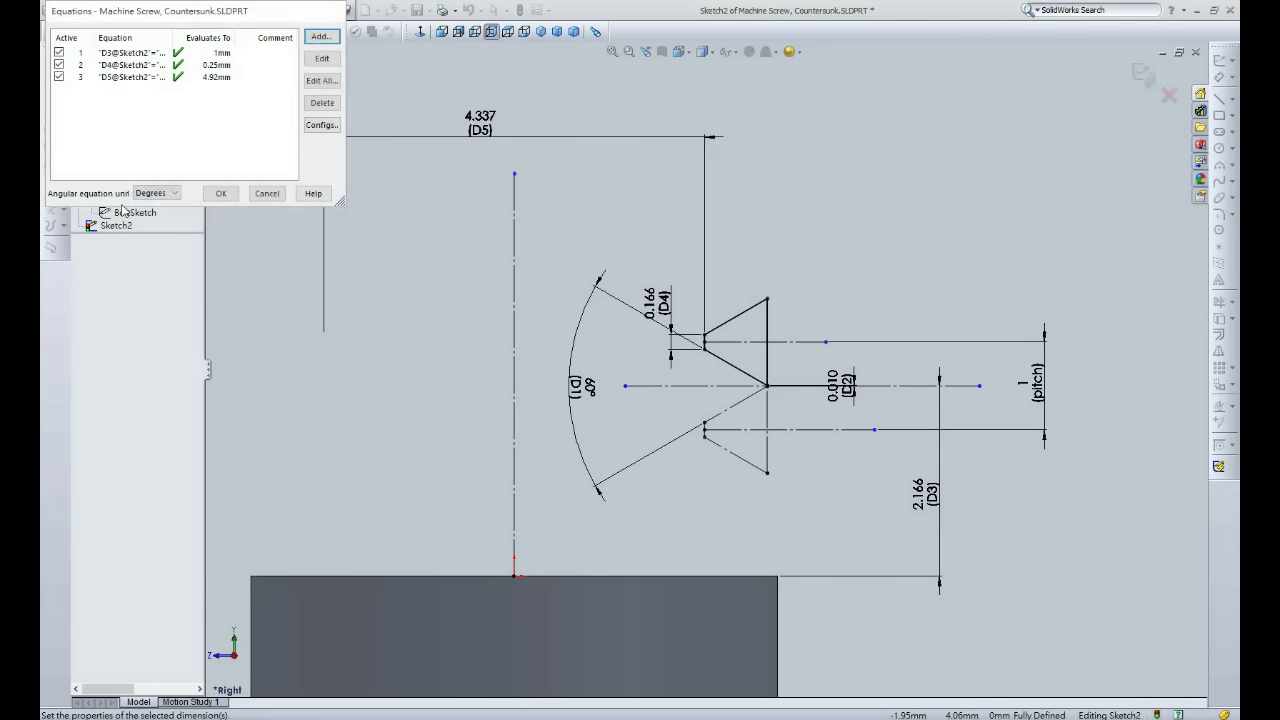
left_click(222, 193)
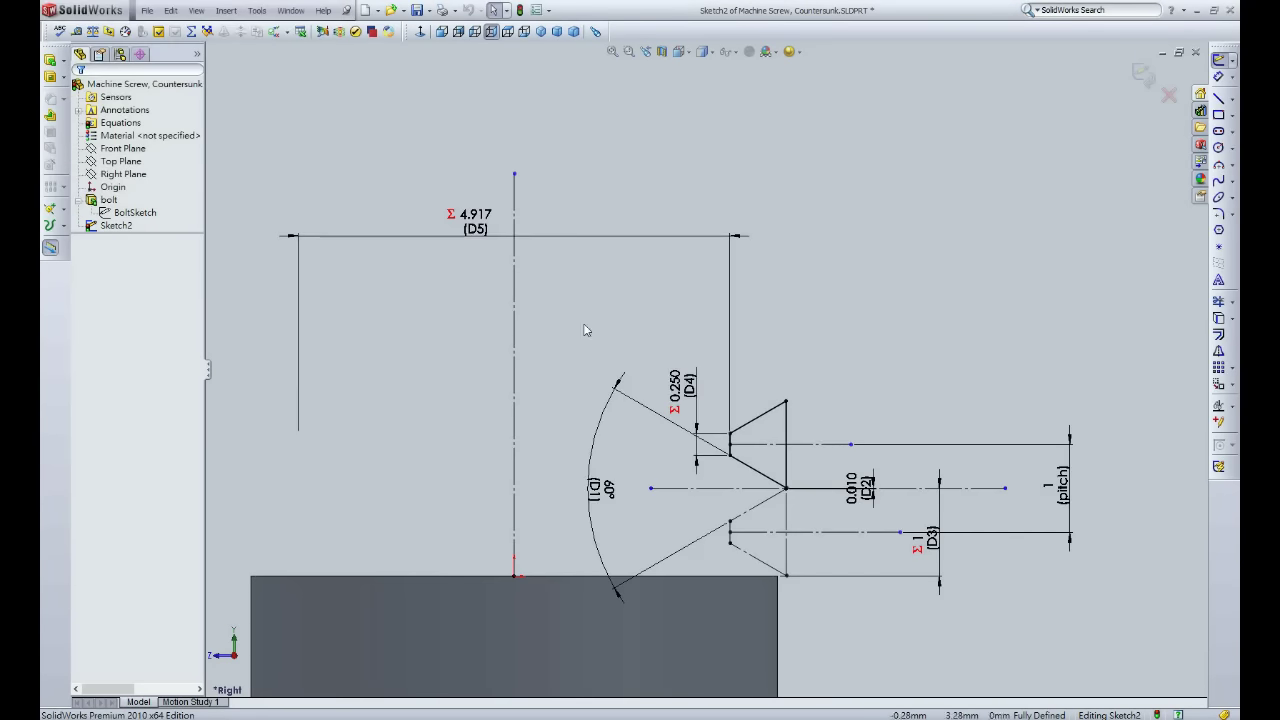
Exit the thread sketch and rename Sketch2 to ThreadSketch.
left_click(1219, 60)
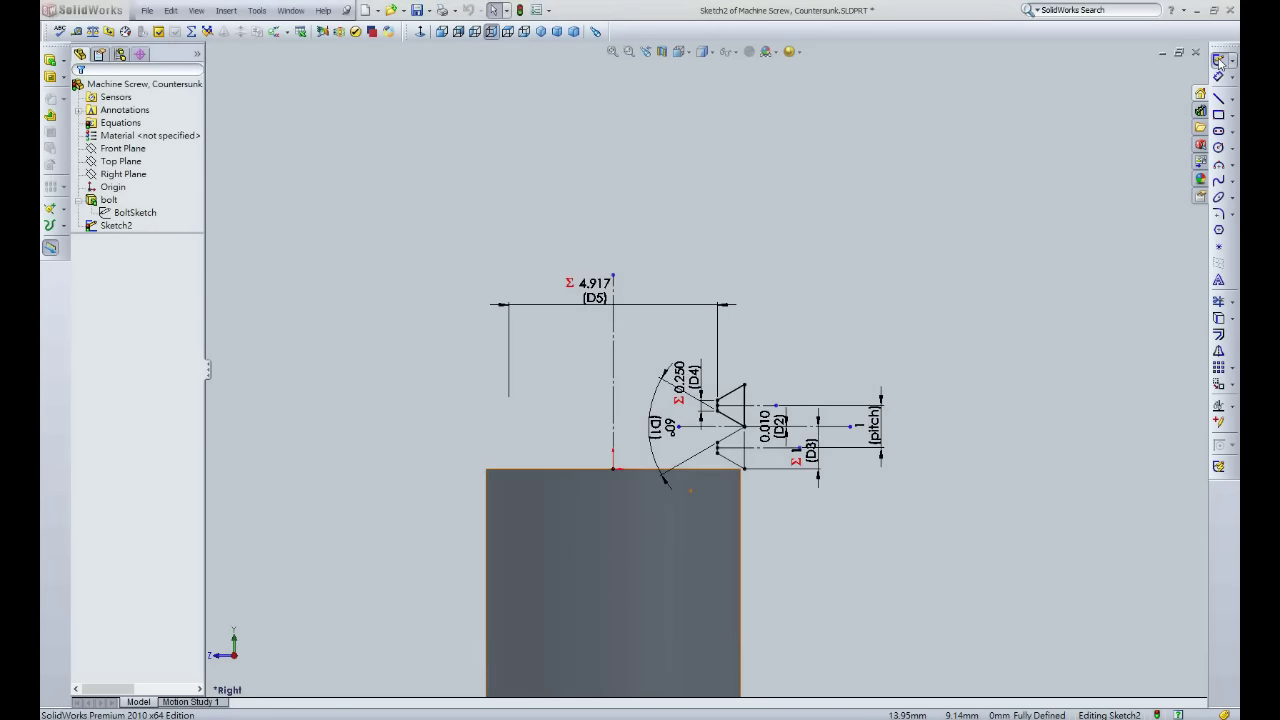
left_click(104, 228)
left_click(104, 228)
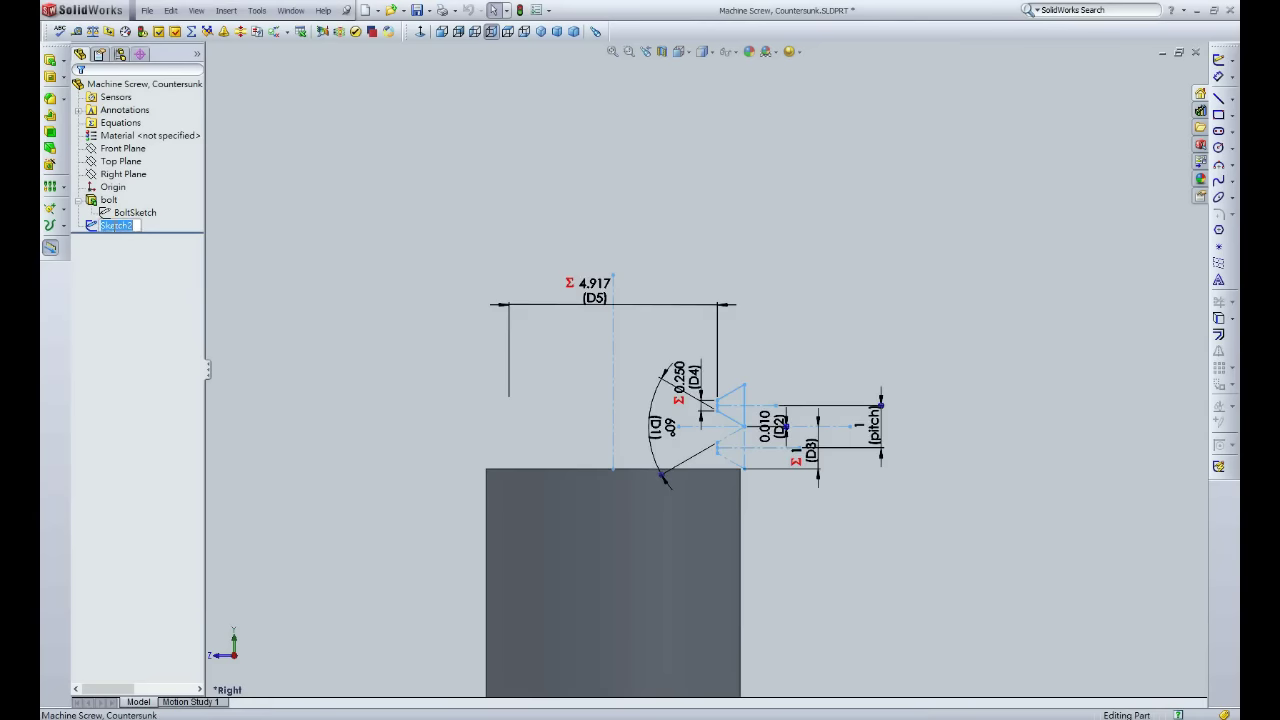
type("Thread")
key("Return")
left_click(267, 218)
Orbit the model into 3D and select the Top Plane as a reference.
middle_click_drag(366, 220, 400, 271)
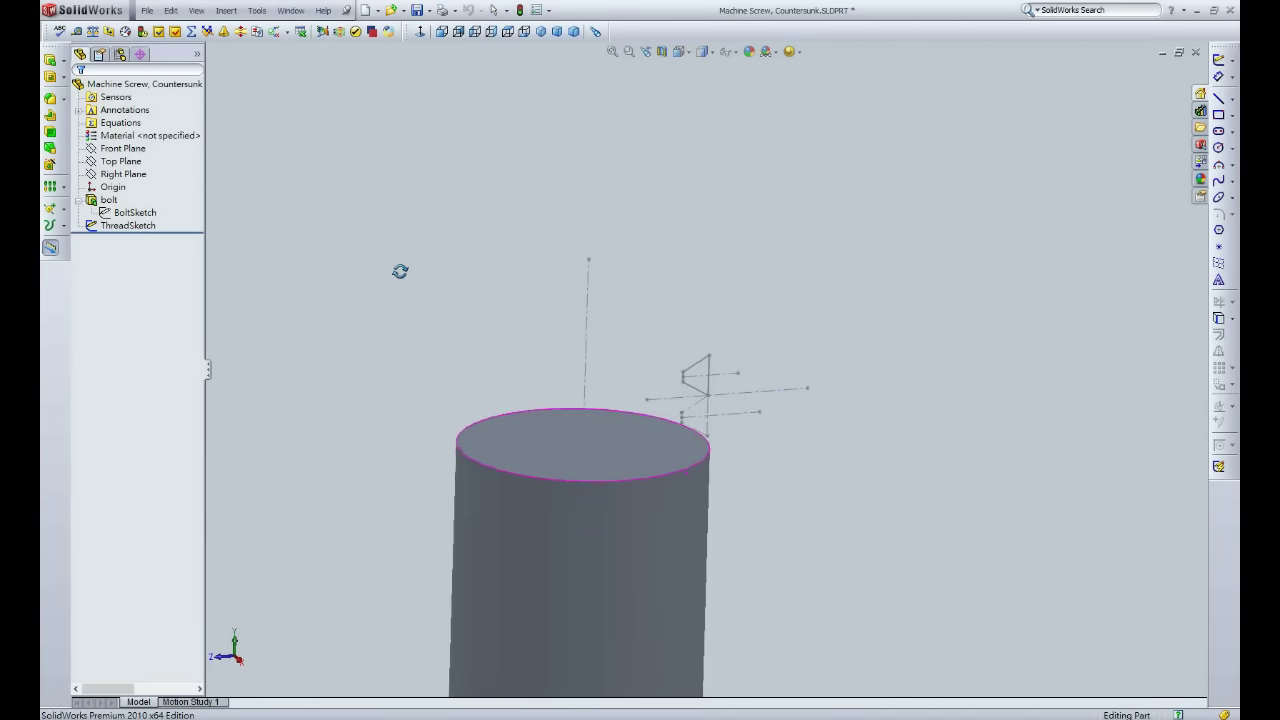
left_click(121, 161)
scroll(669, 364, "down", 3)
Create Plane1 parallel to the Top Plane through the selected ThreadSketch profile point.
left_click(660, 344, "ctrl")
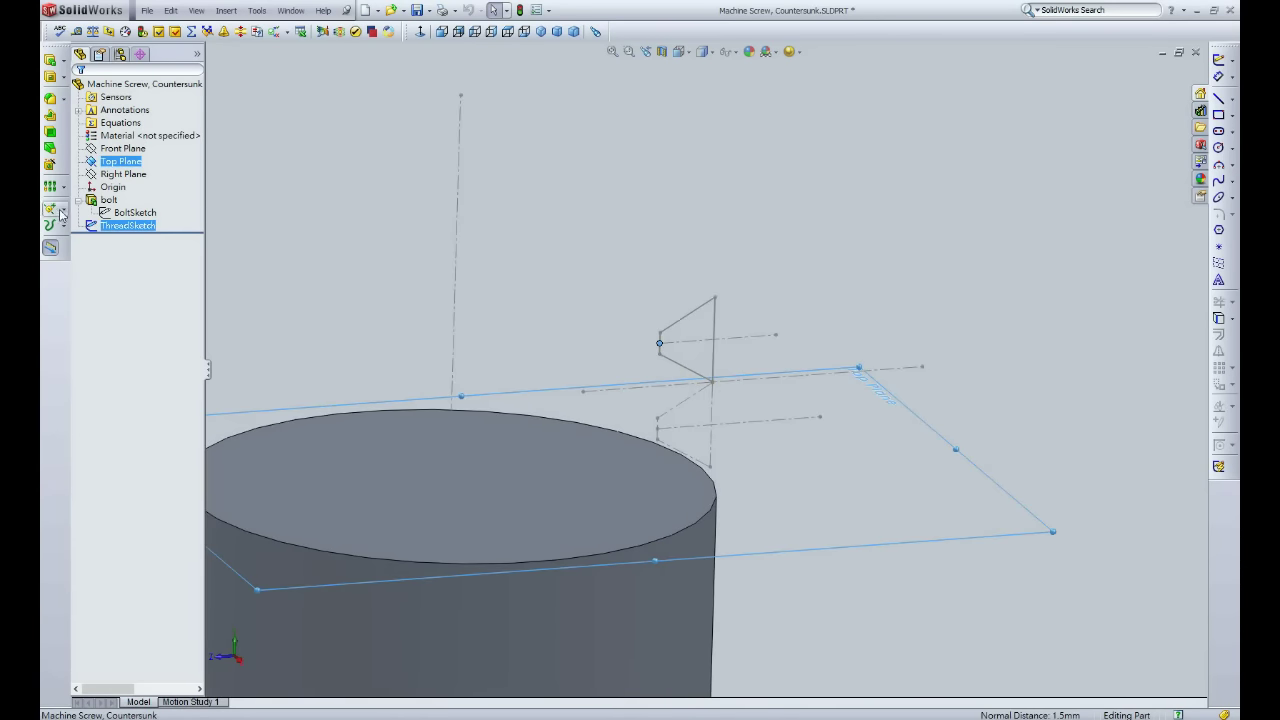
left_click(65, 244)
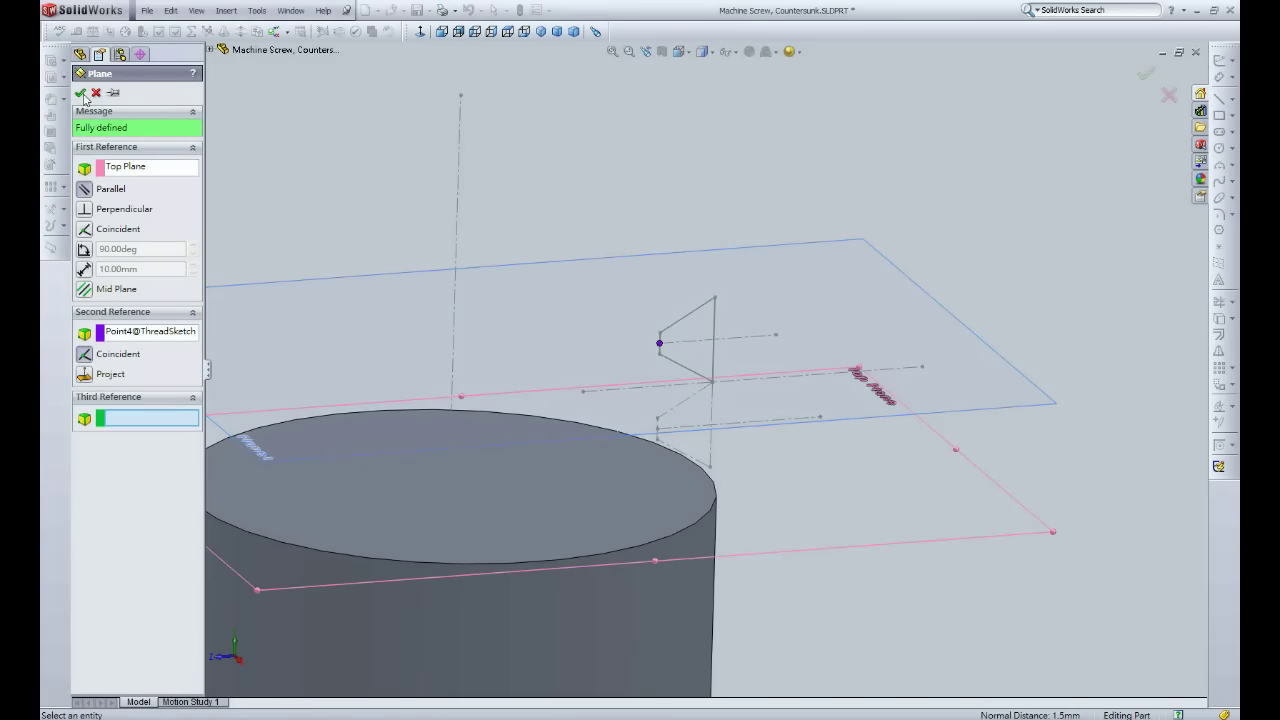
left_click(81, 93)
scroll(563, 297, "up", 3)
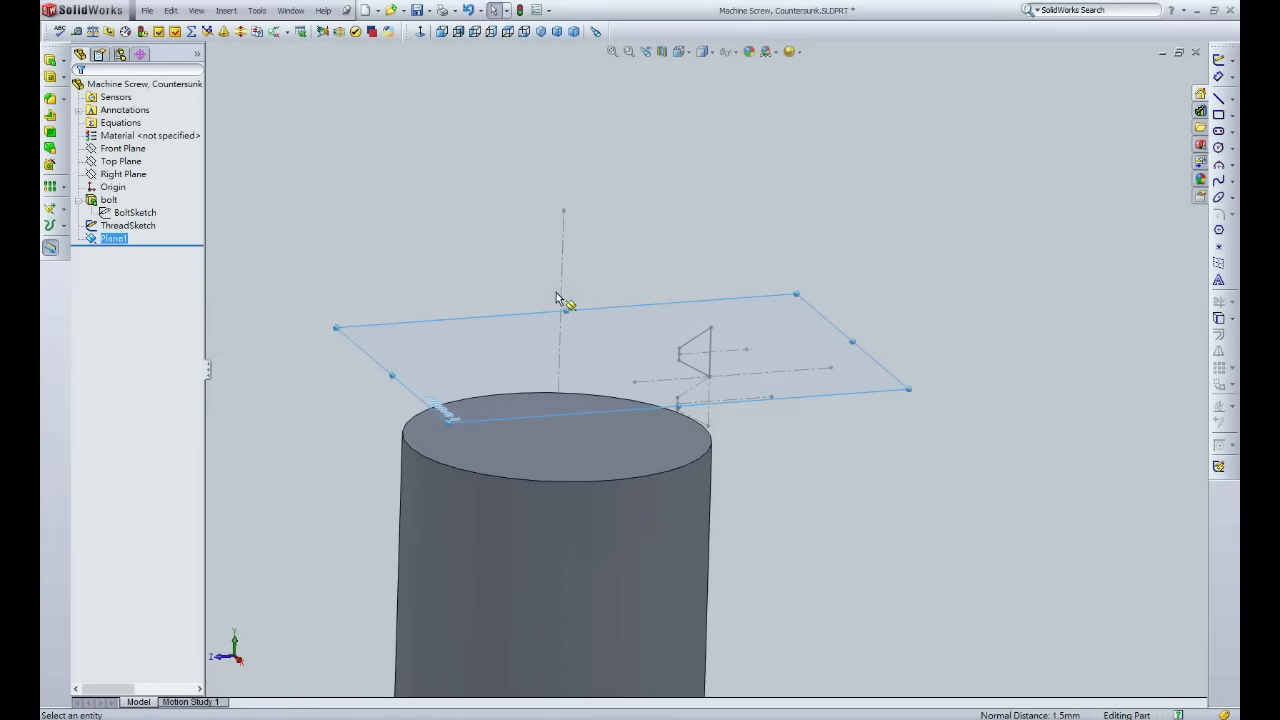
right_click(117, 241)
left_click(214, 250)
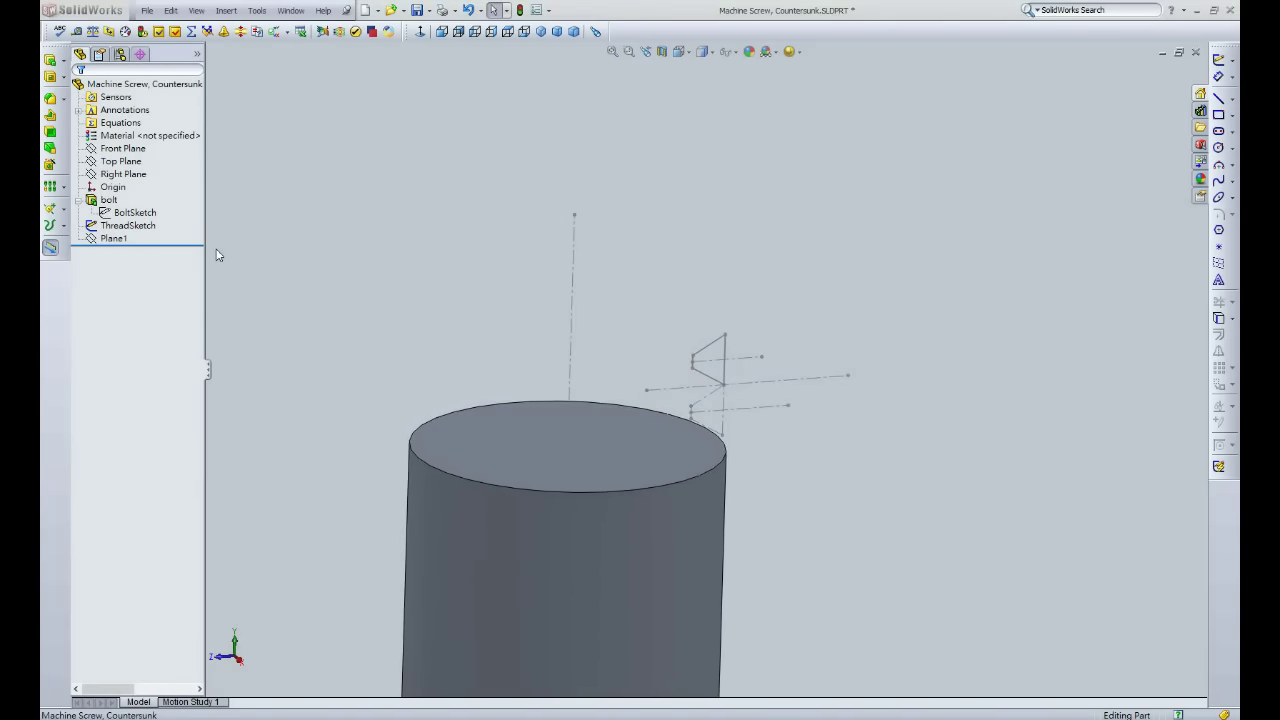
On Plane1, sketch a circle centred on the origin that passes through the thread profile point.
left_click(125, 243)
left_click(1219, 59)
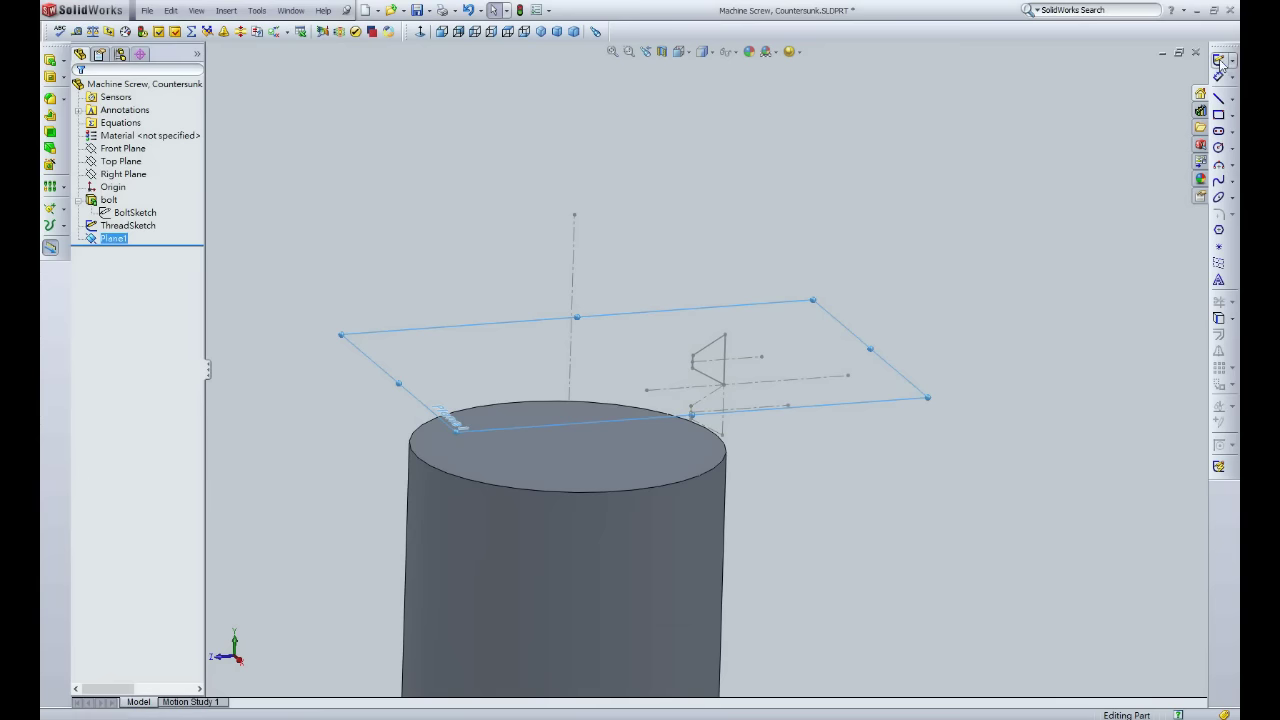
left_click(1219, 148)
left_click(569, 371)
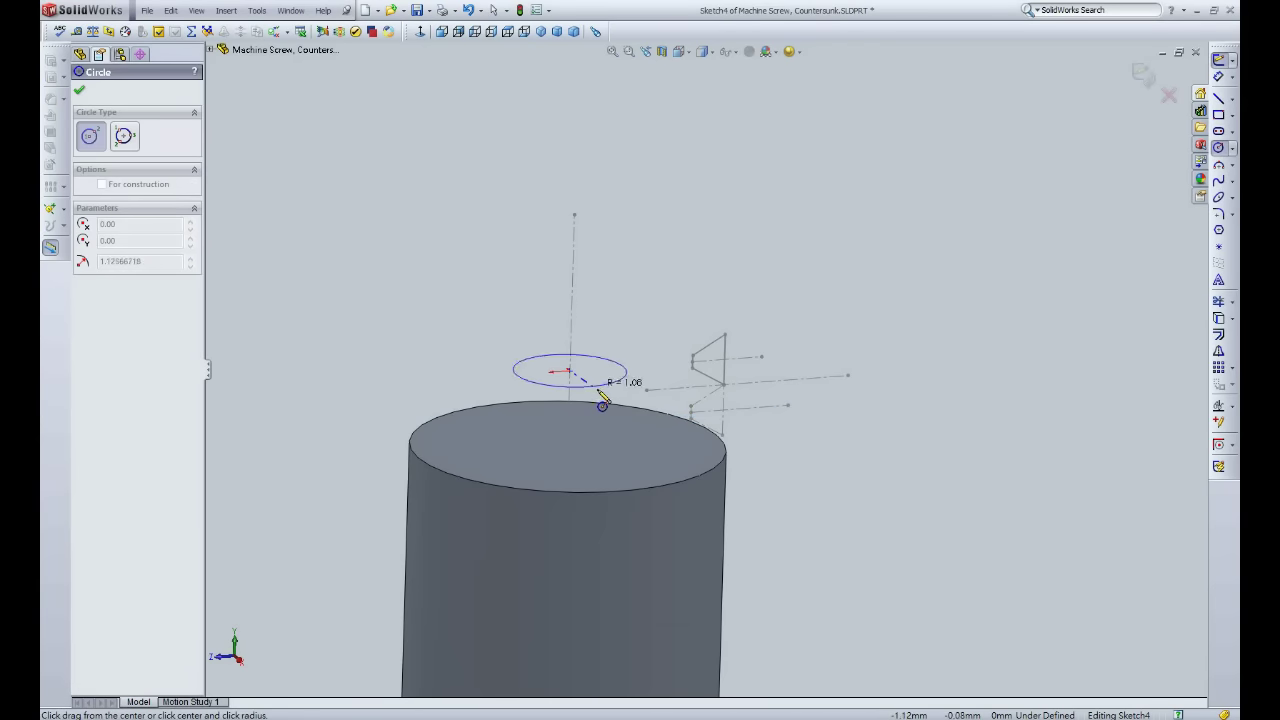
key("Escape")
left_click(648, 374)
left_click(692, 361, "ctrl")
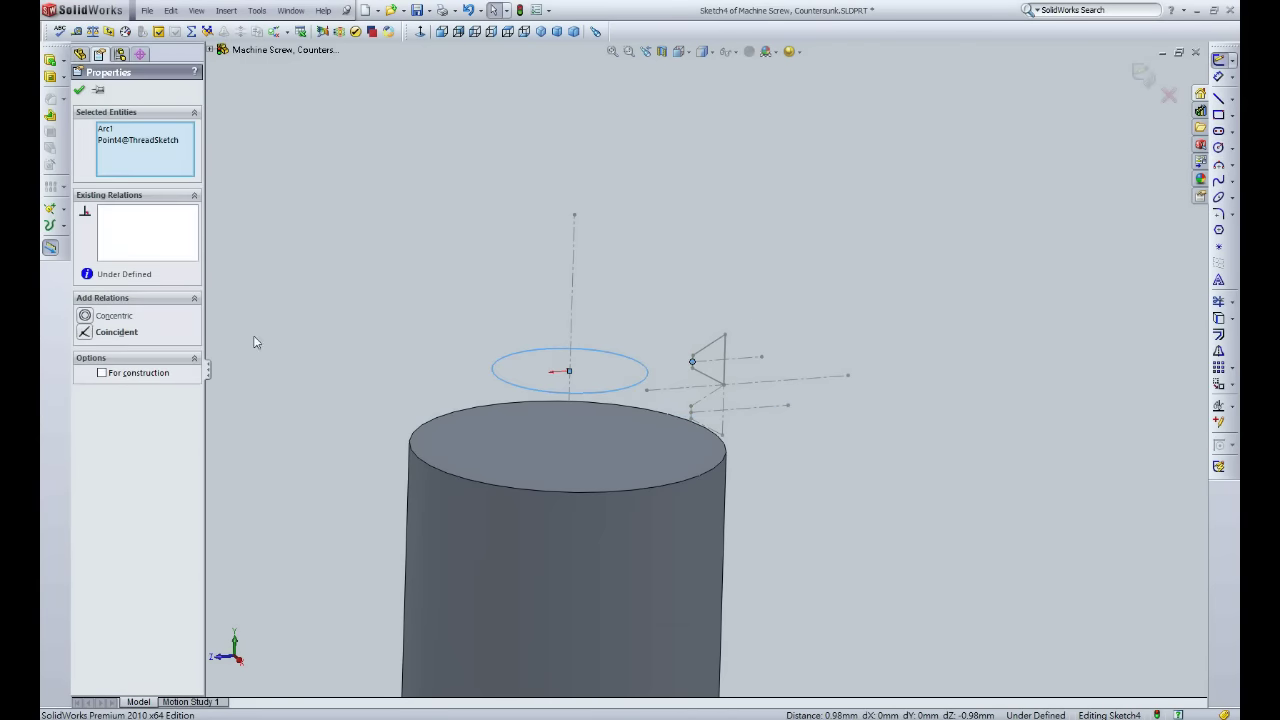
left_click(116, 332)
key("Escape")
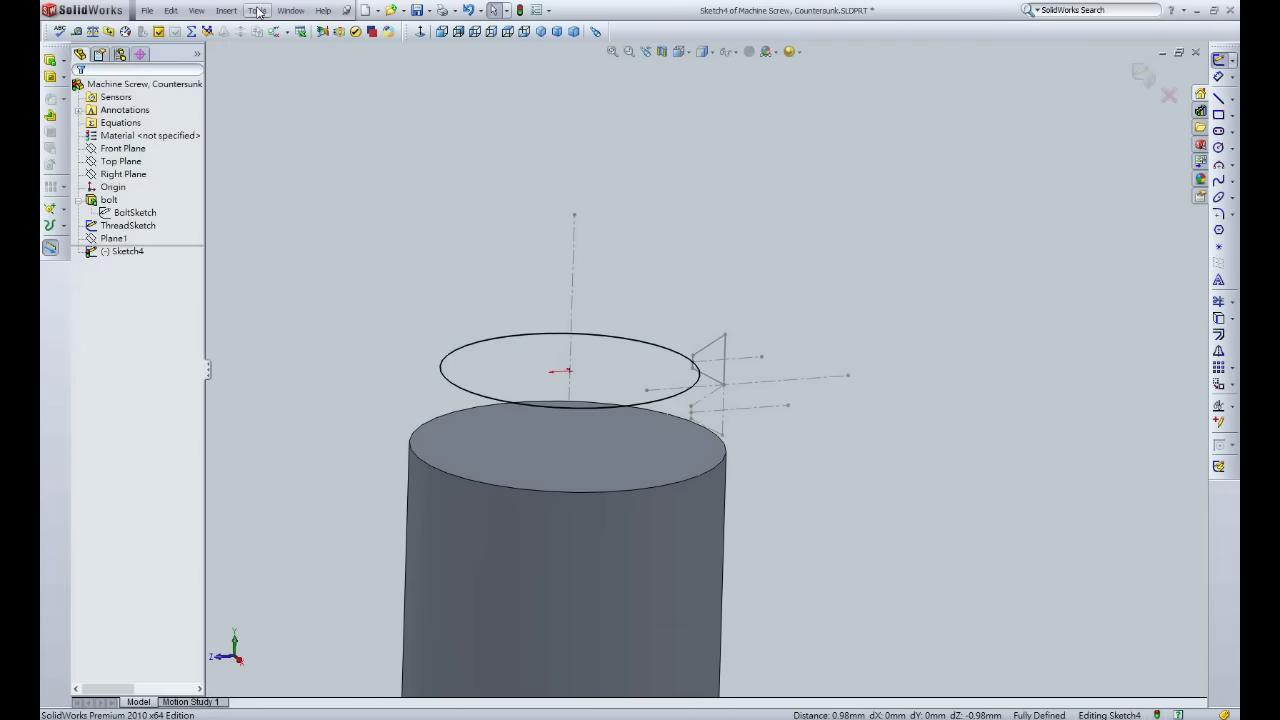
Create a helix from the circle, defined by height and pitch: 10 mm height, 2 mm pitch.
left_click(226, 10)
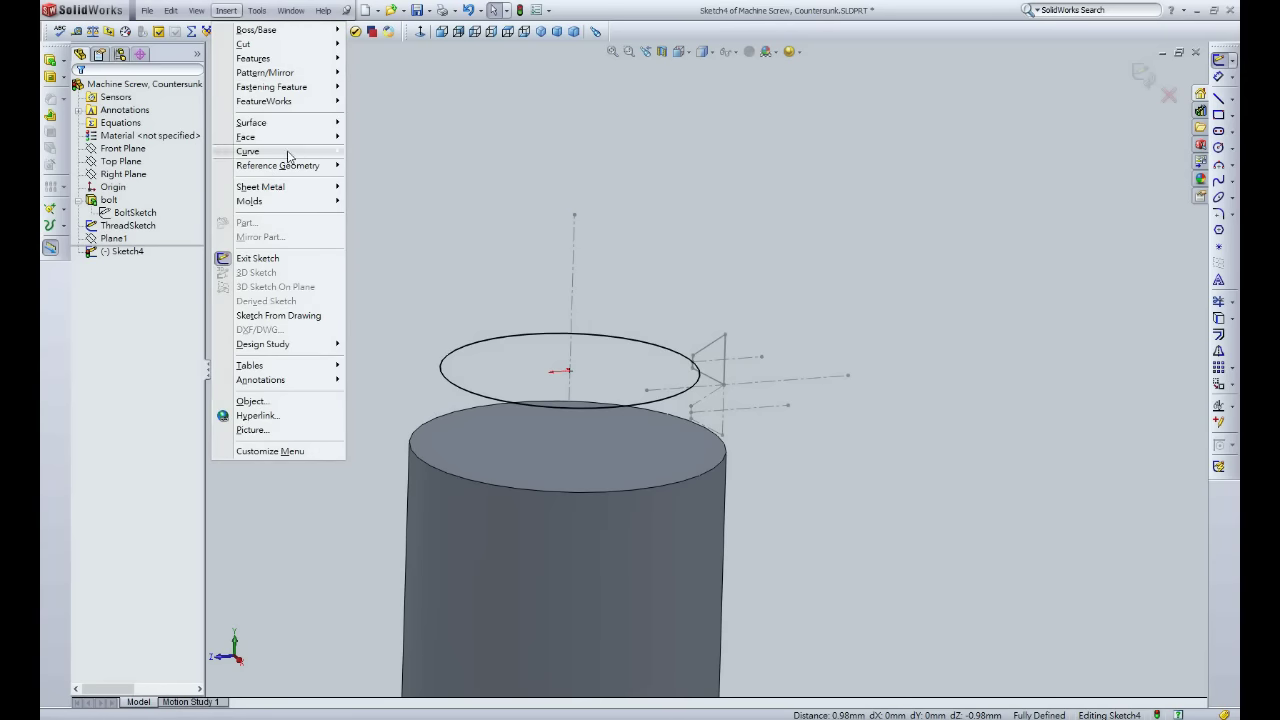
mouse_move(248, 151)
left_click(398, 231)
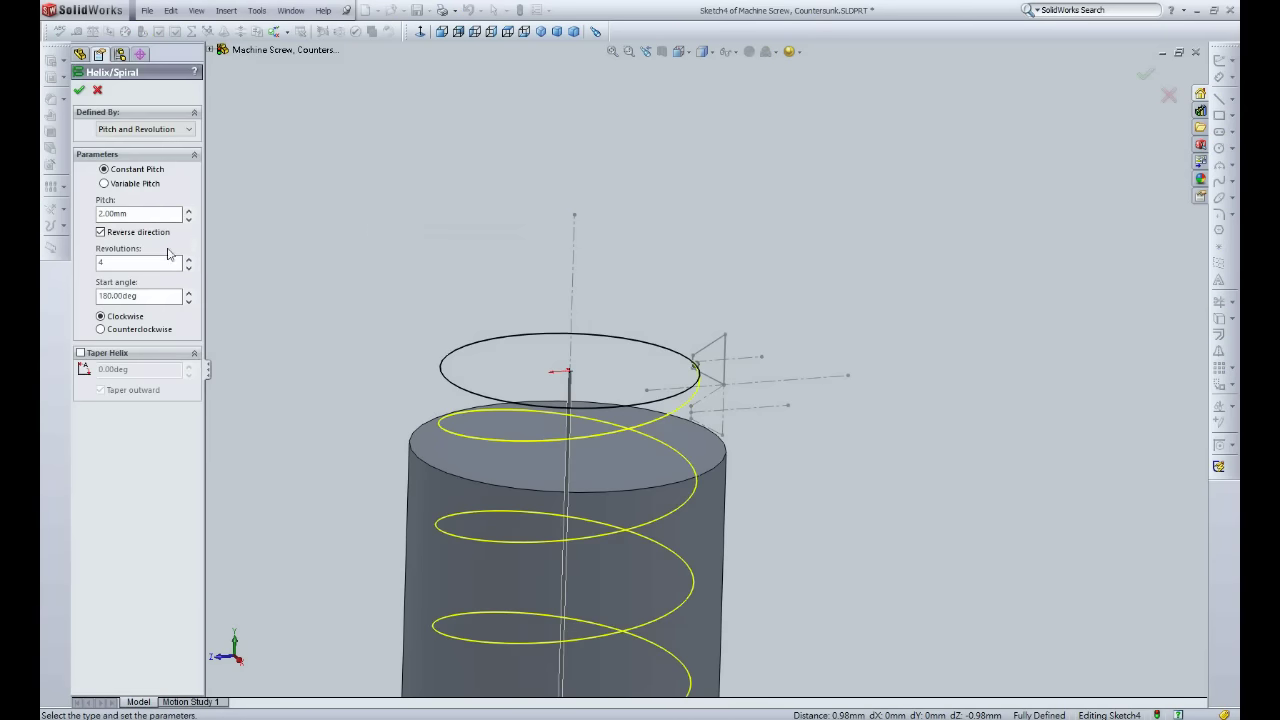
left_click(141, 130)
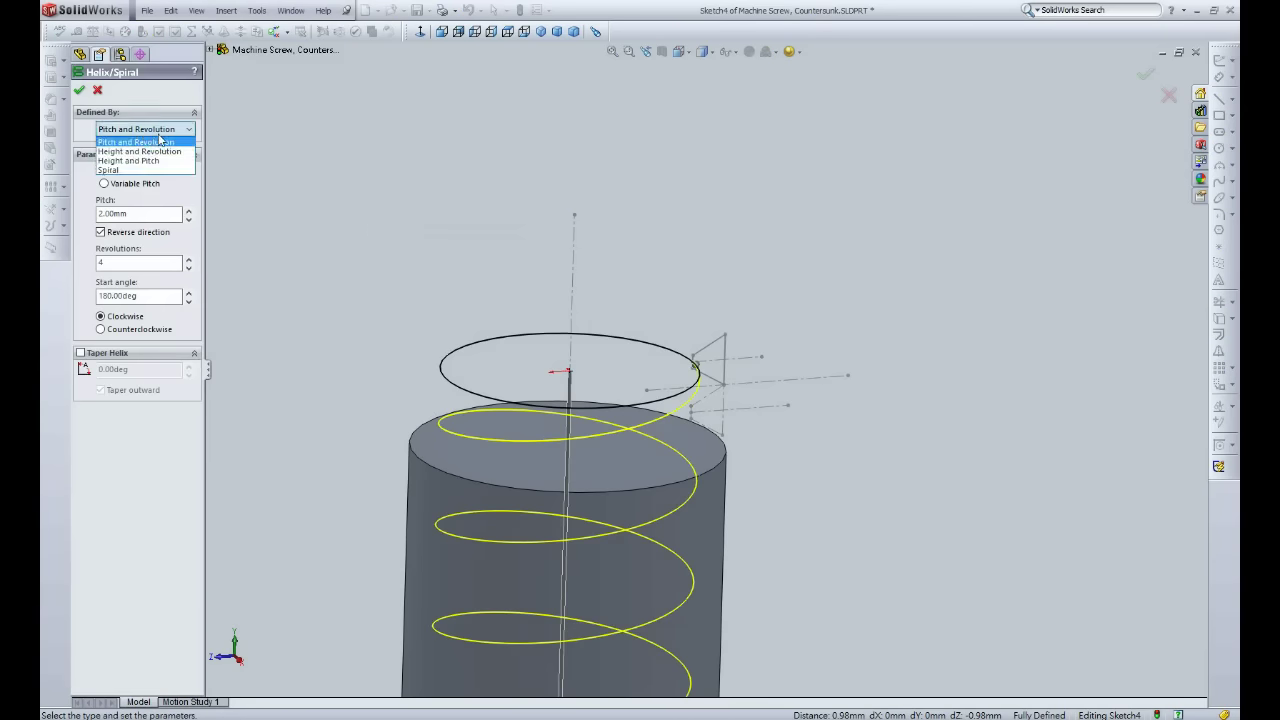
left_click(140, 160)
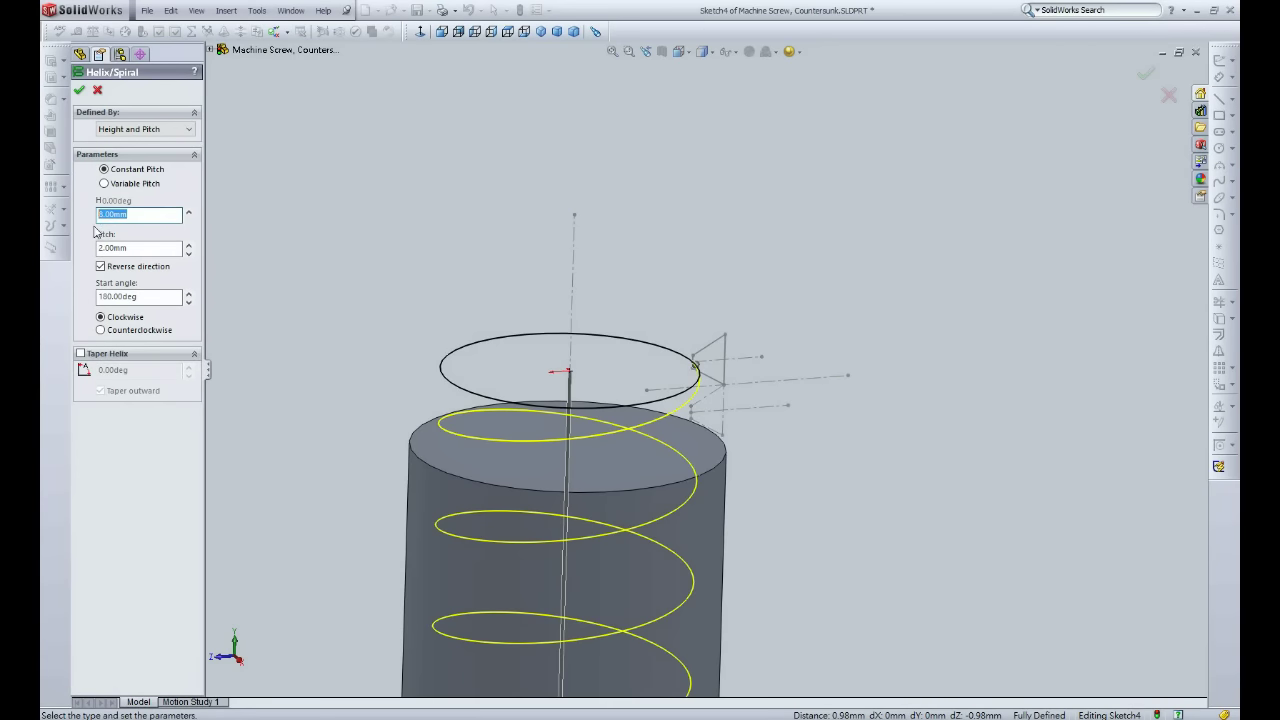
type("10")
key("Tab")
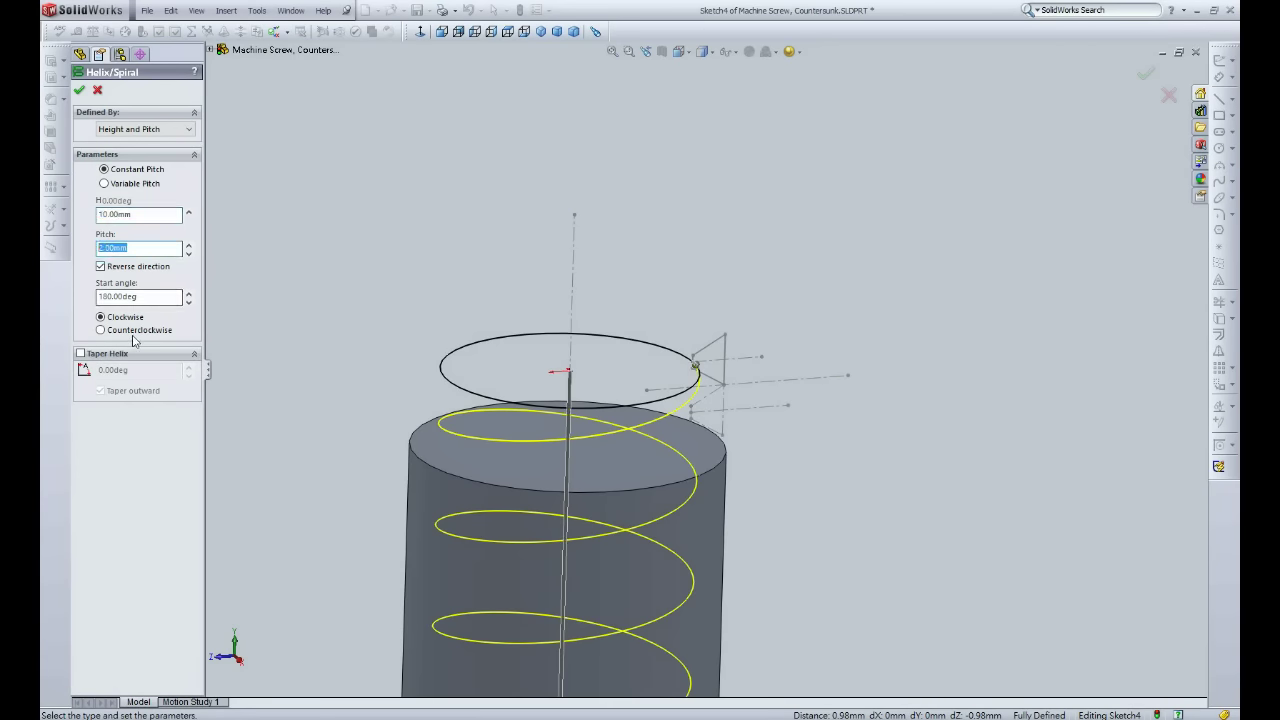
left_click(81, 92)
left_click(81, 92)
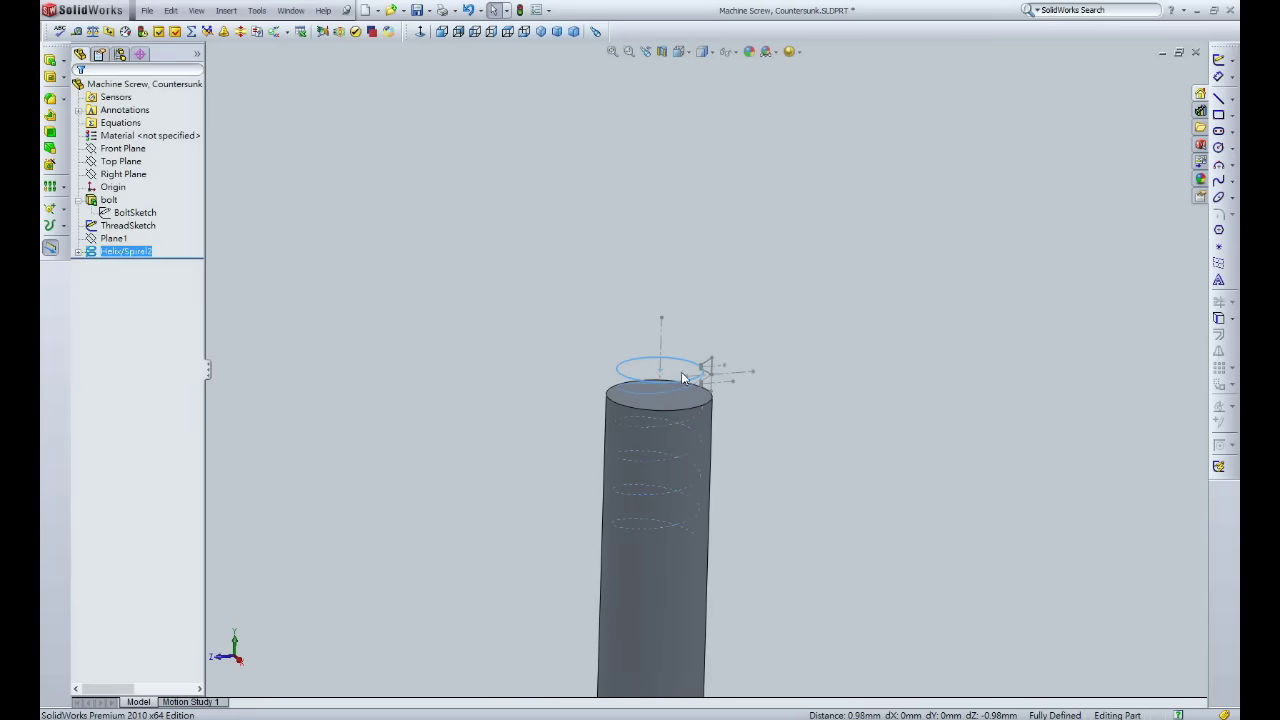
Add an equation setting the helix pitch D4 to pitch@ThreadSketch.
left_click(127, 253)
scroll(700, 365, "down", 2)
scroll(700, 400, "down", 2)
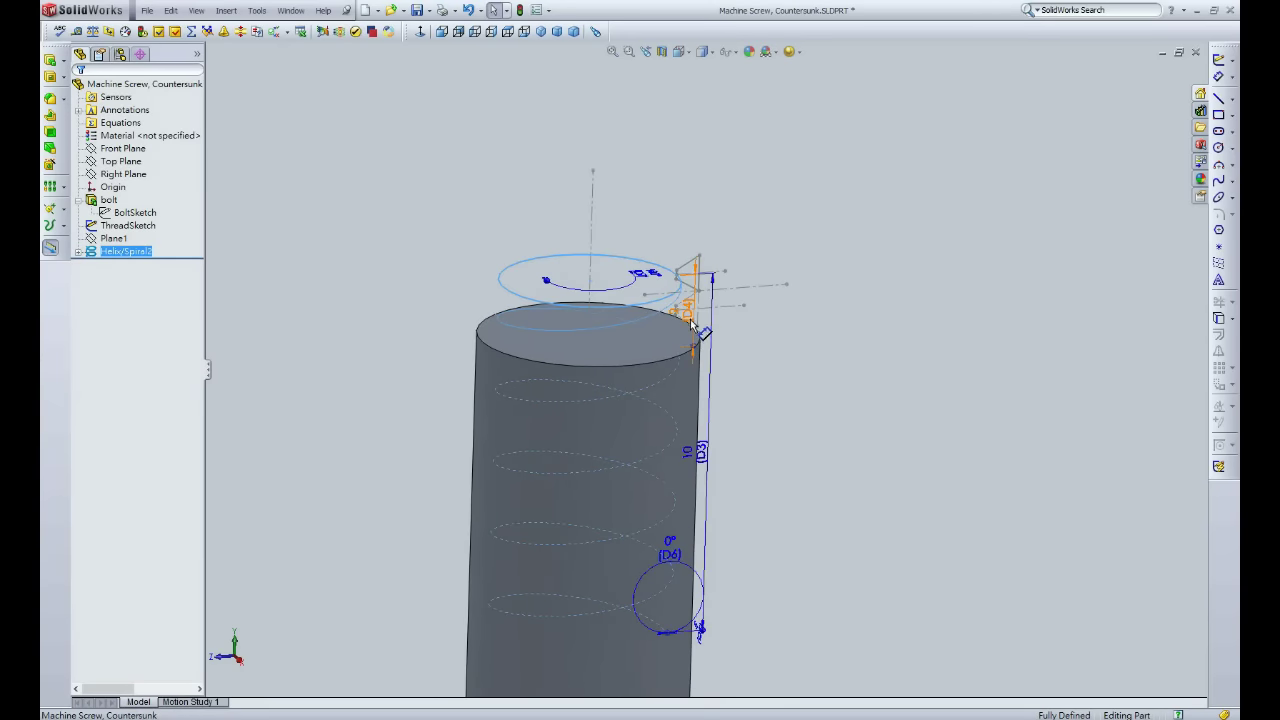
left_click(252, 12)
left_click(300, 445)
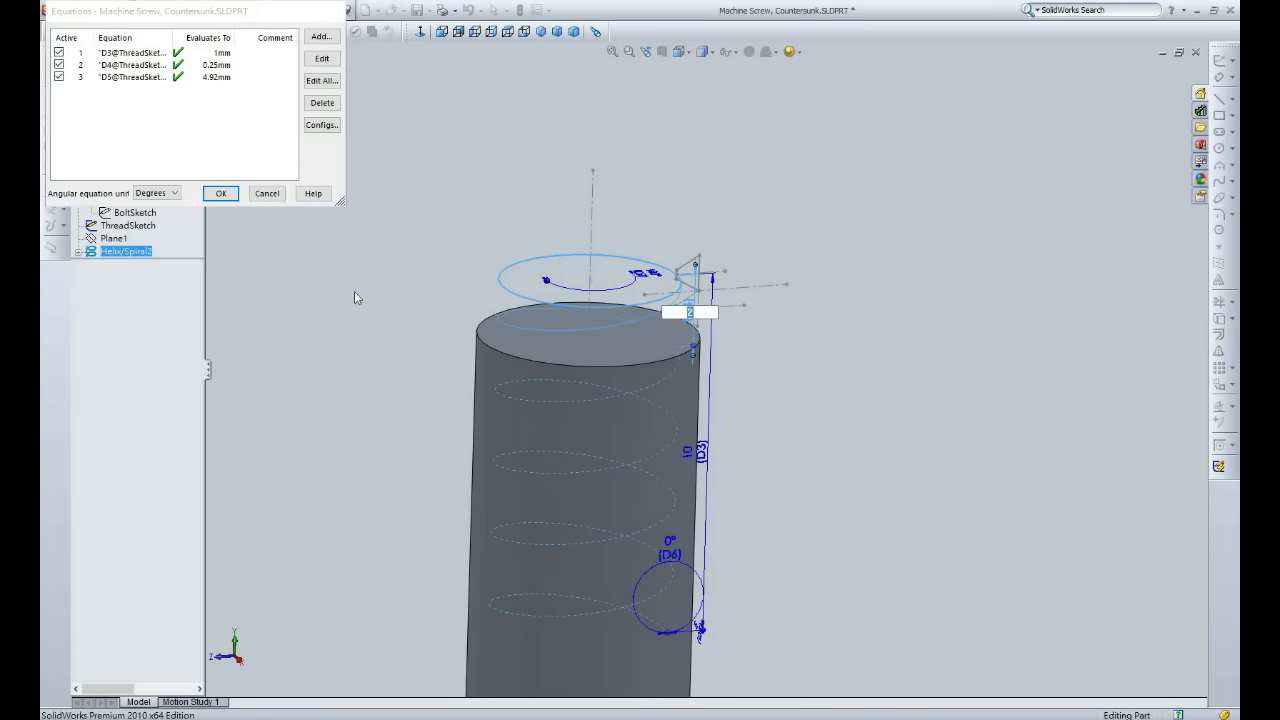
left_click(325, 60)
left_click(320, 37)
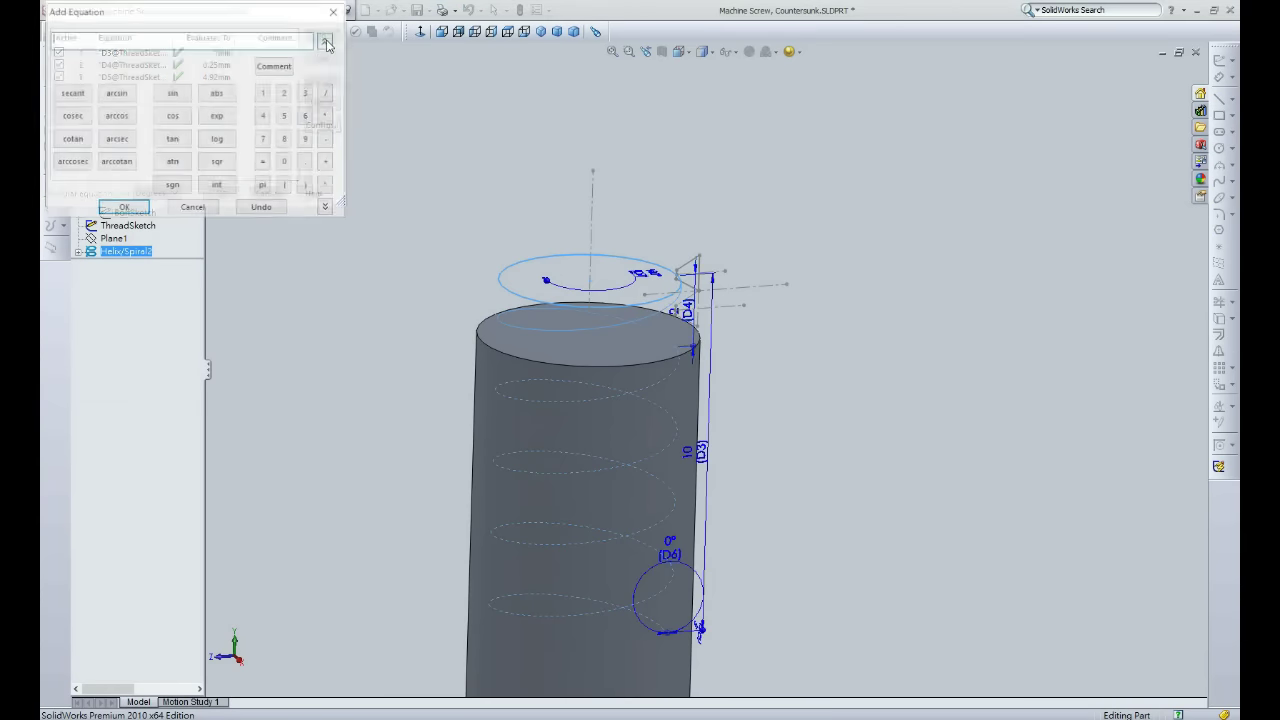
left_click(687, 314)
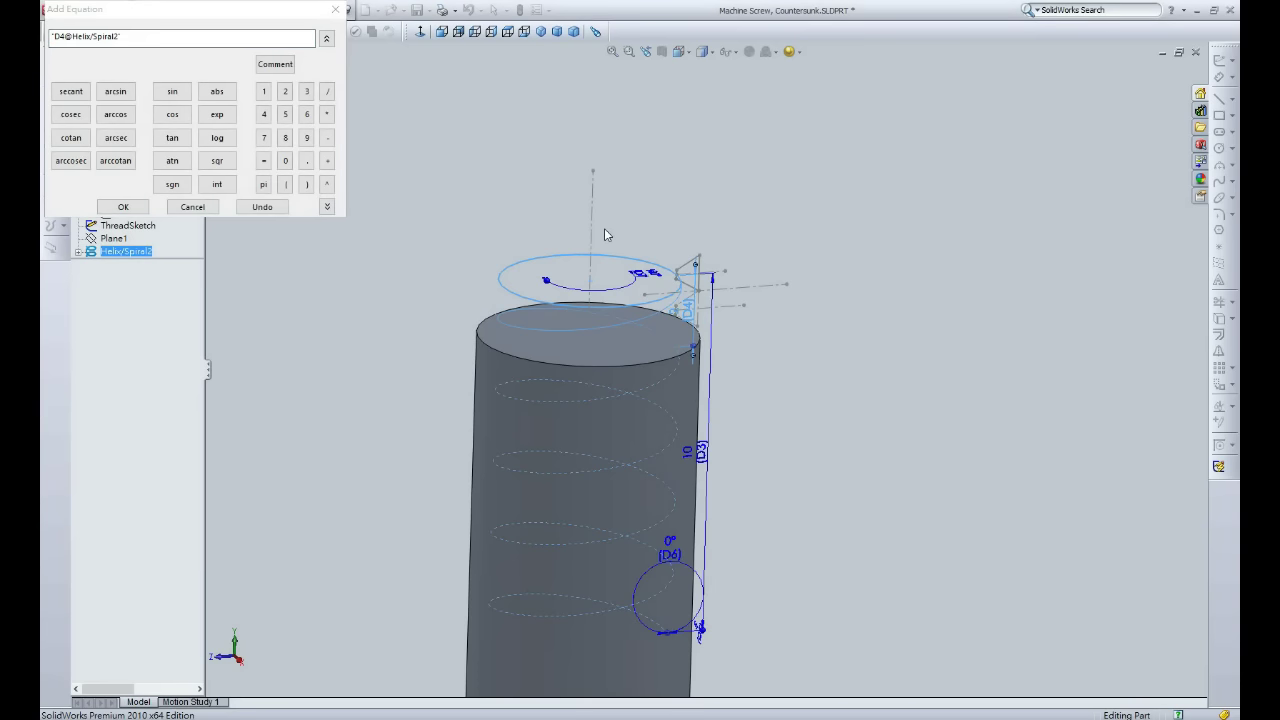
left_click(166, 38)
type("= \"pitch@ThreadSketch")
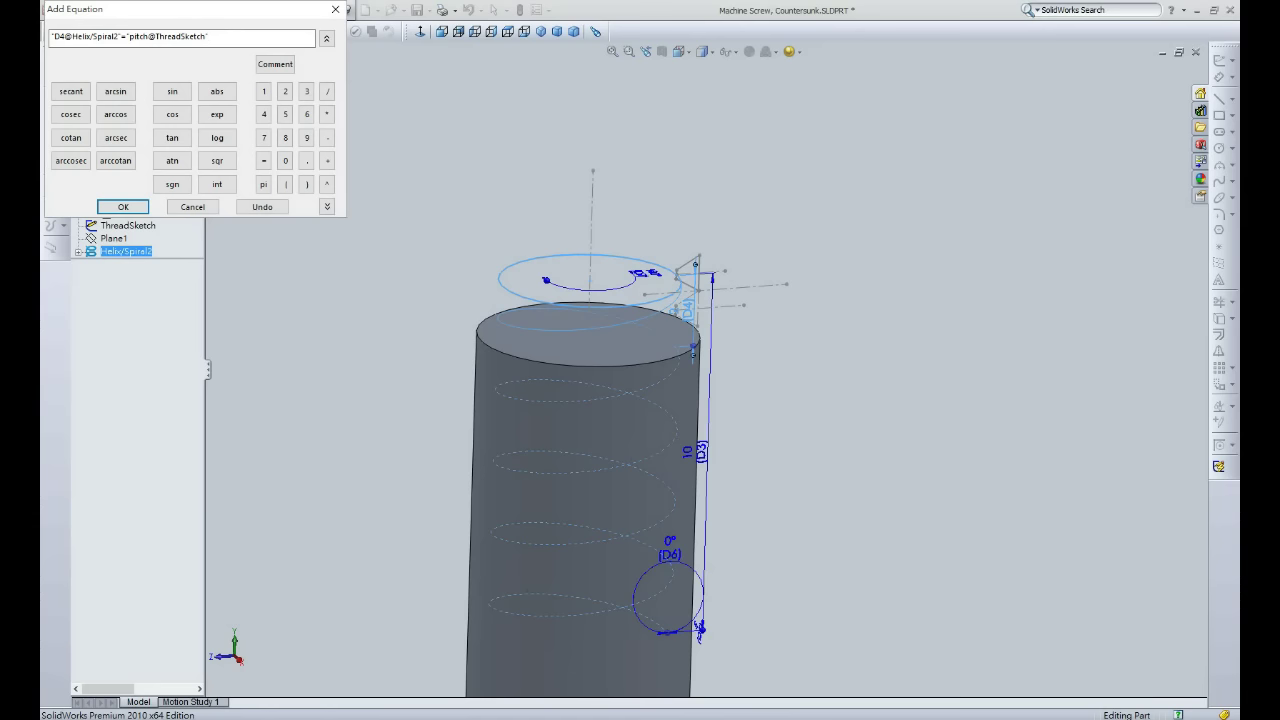
left_click(123, 207)
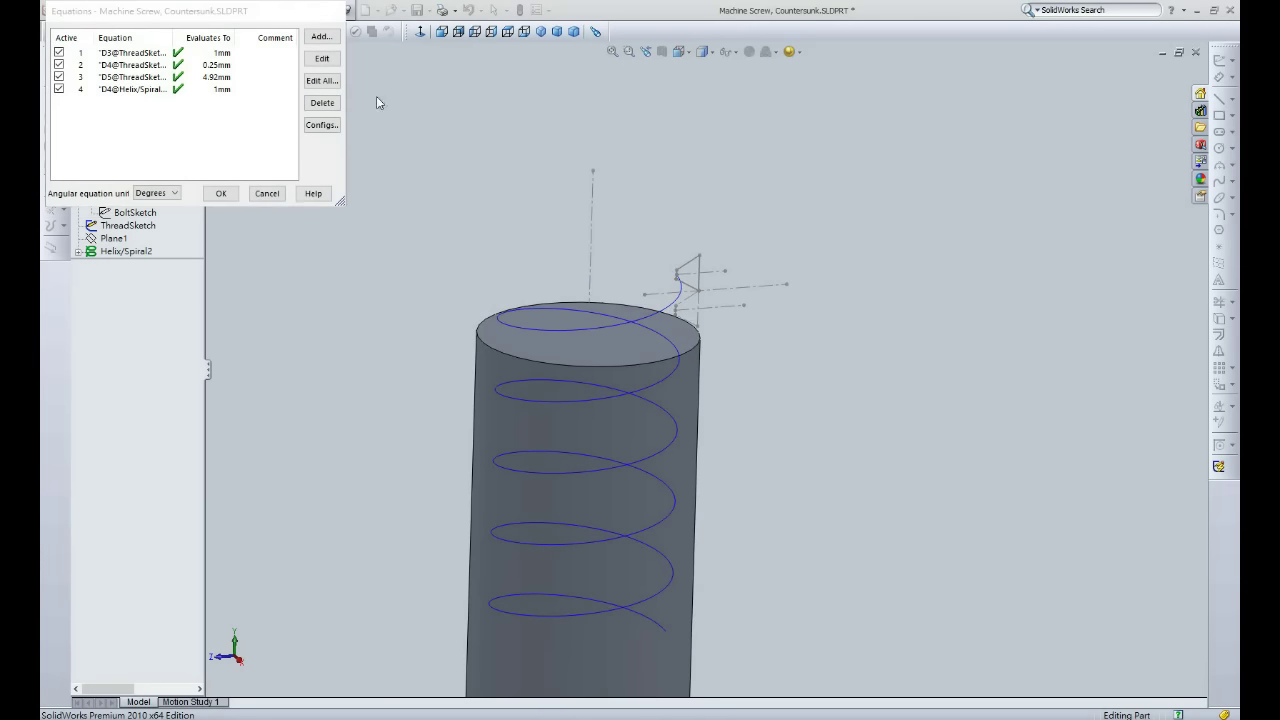
Add an equation driving the helix height D3 from length@bolt, then rebuild the model.
left_click(321, 36)
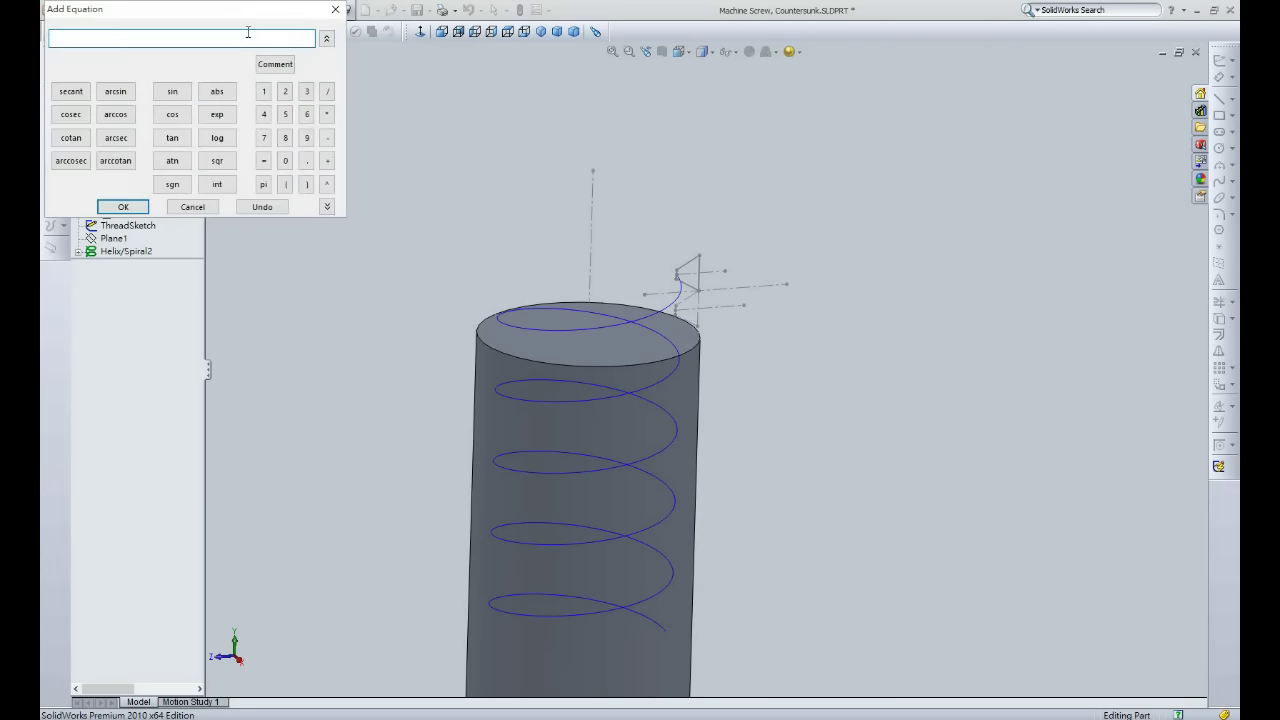
scroll(580, 373, "up", 3)
double_click(588, 463)
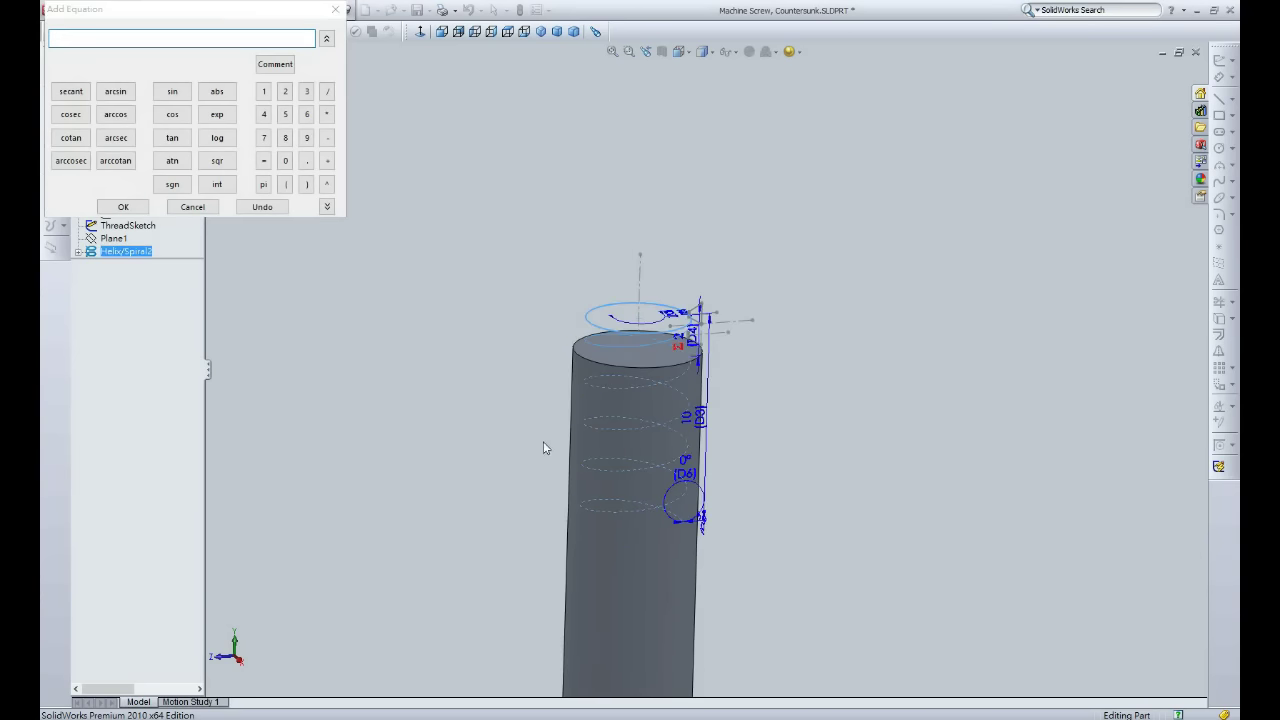
left_click(692, 416)
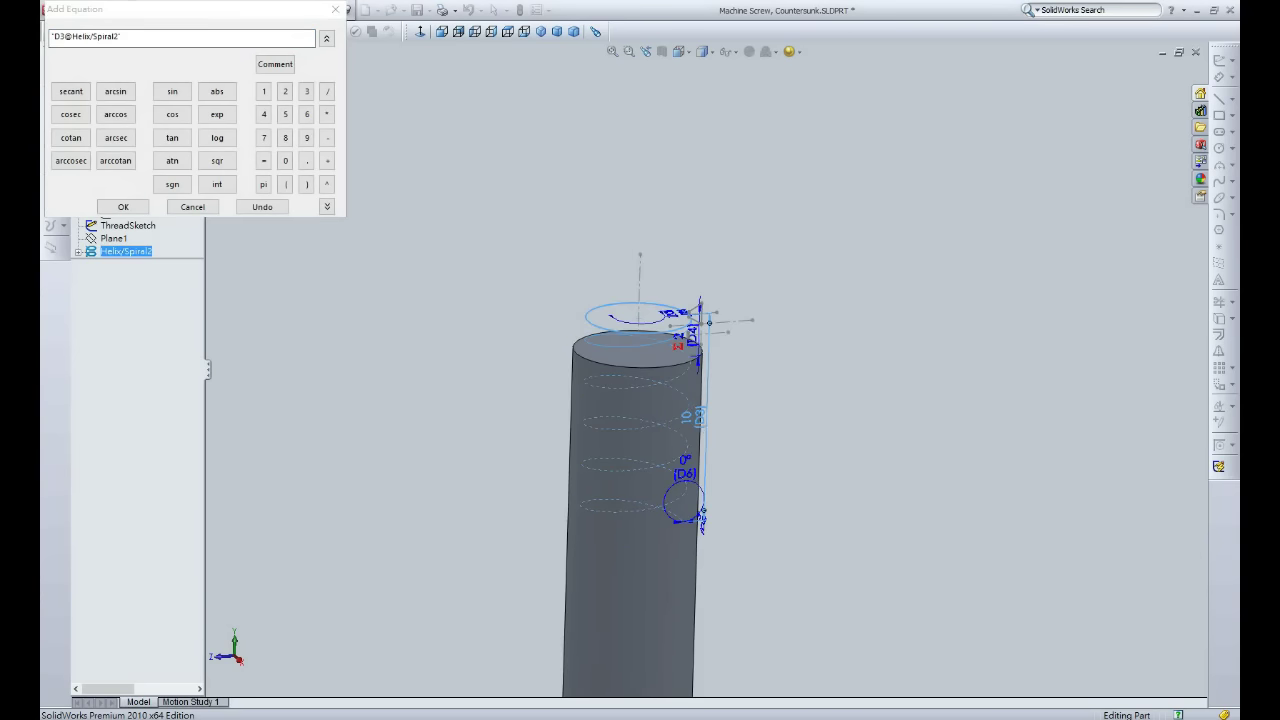
left_click(185, 38)
type("= \"length@bolt\"*2")
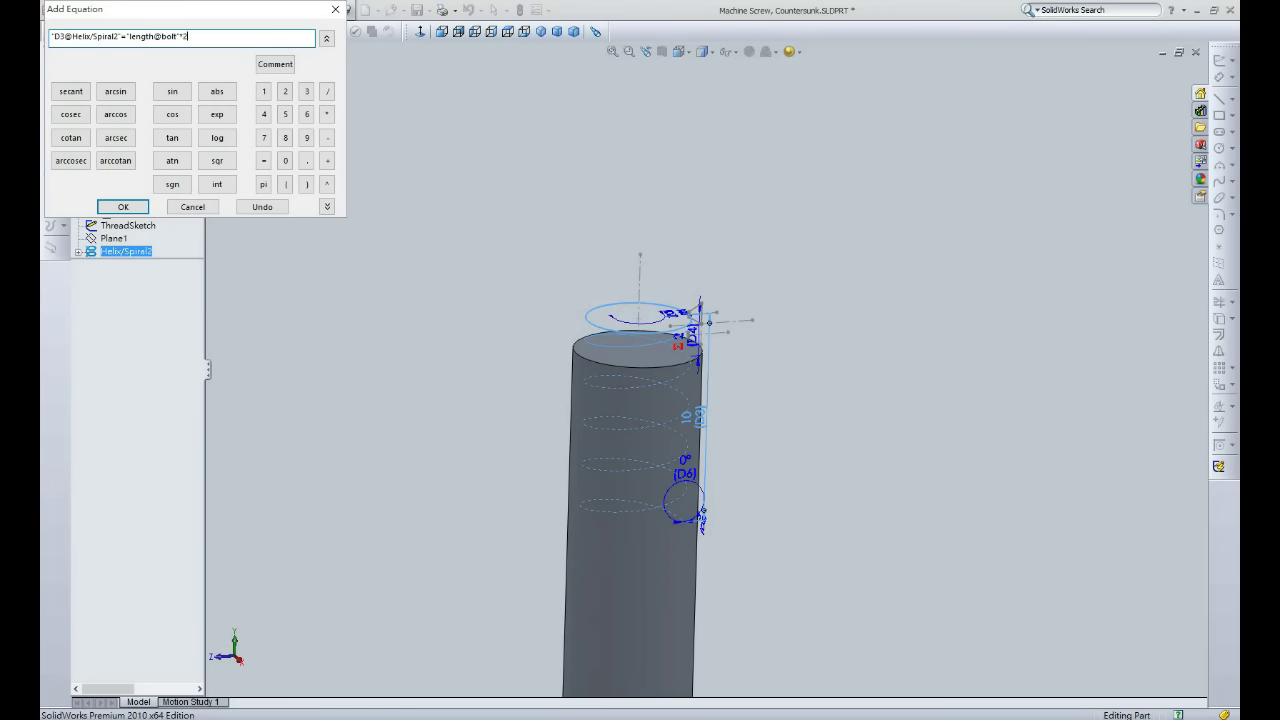
left_click(117, 205)
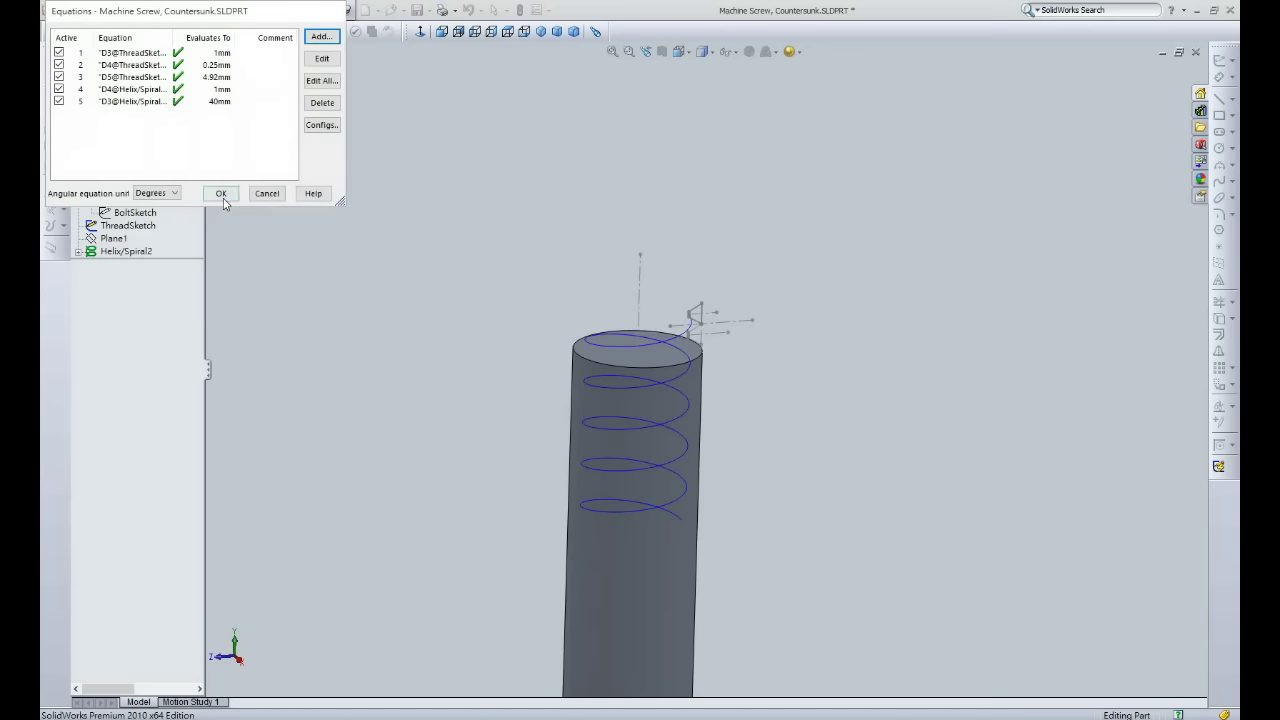
left_click(224, 200)
left_click(520, 10)
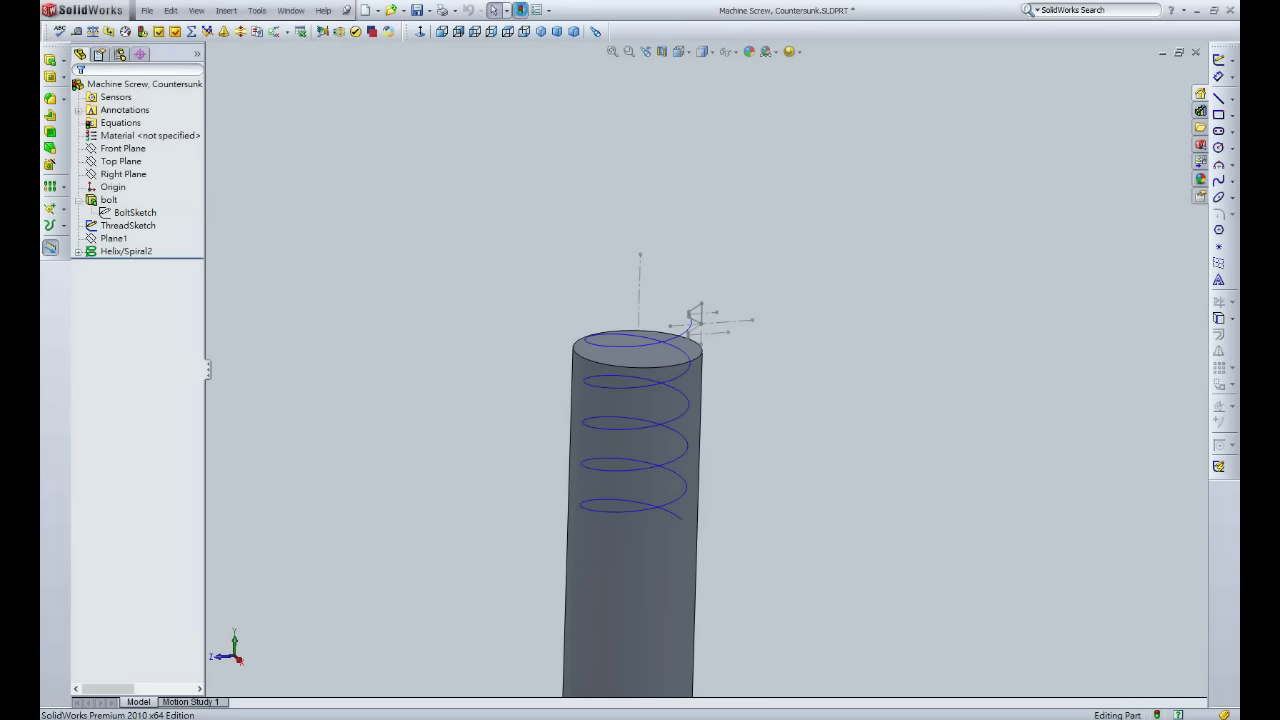
Sweep-cut ThreadSketch along Helix/Spiral2 to cut threads into the bolt shaft.
scroll(700, 380, "down", 3)
left_click(128, 225)
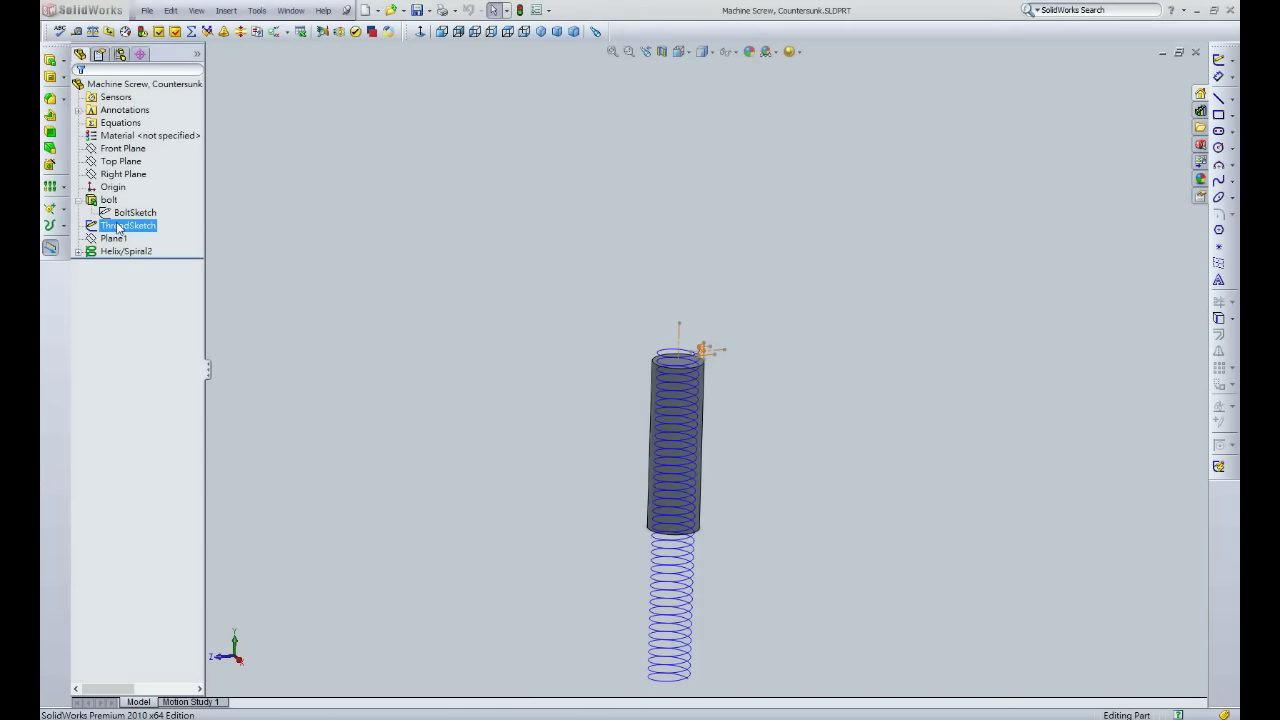
left_click(125, 251, "ctrl")
left_click(226, 11)
mouse_move(243, 44)
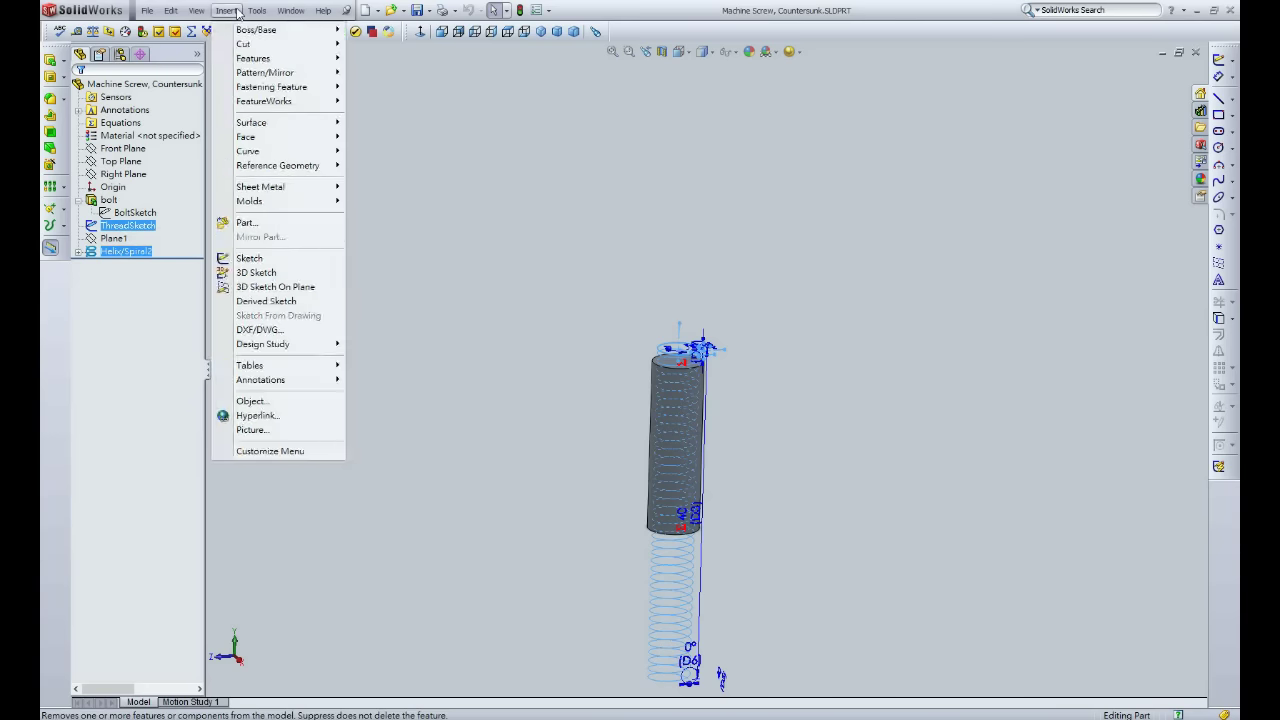
left_click(362, 73)
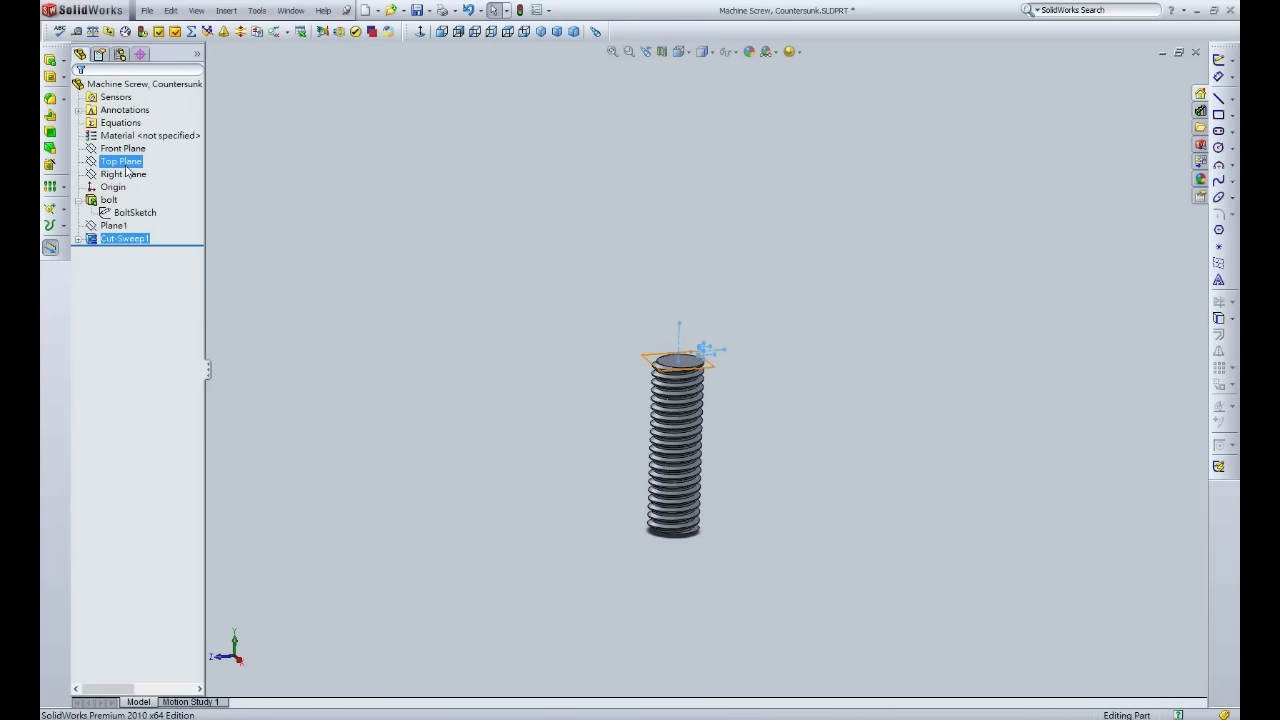
On the Right Plane, draw a closed triangle beside the last thread at the bolt's end.
left_click(125, 176)
left_click(1220, 62)
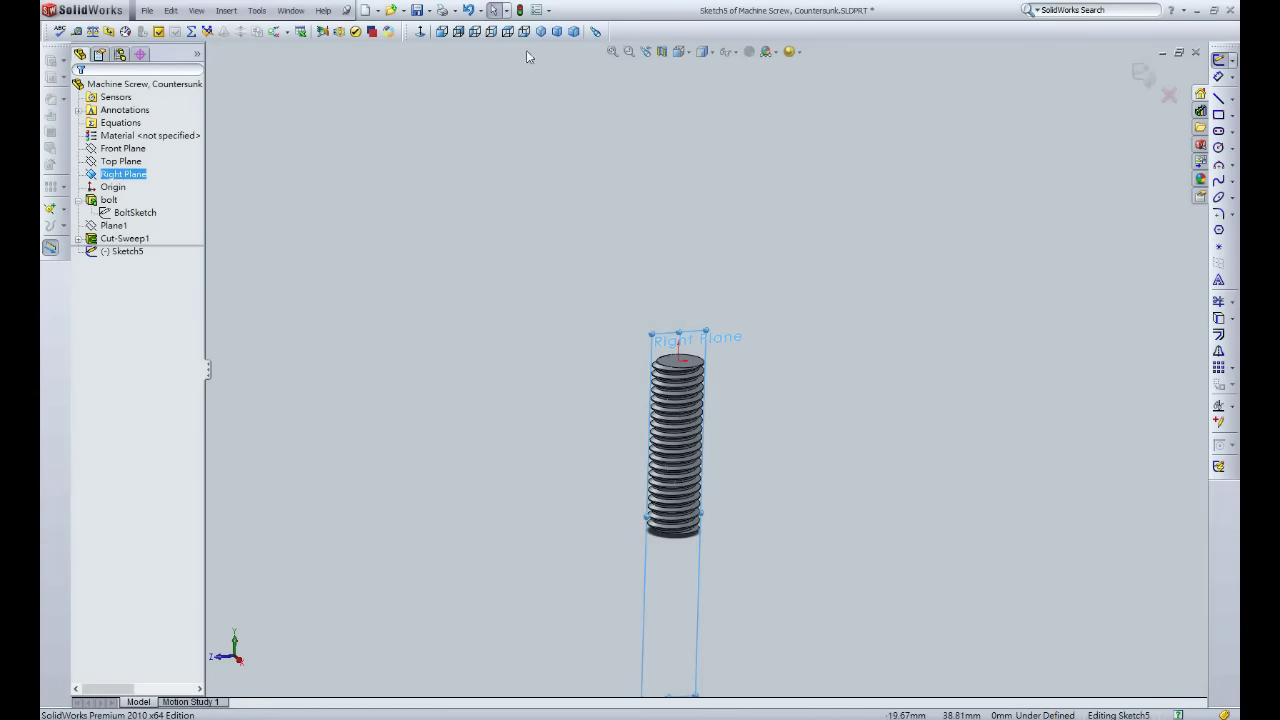
left_click(421, 32)
left_click(1218, 97)
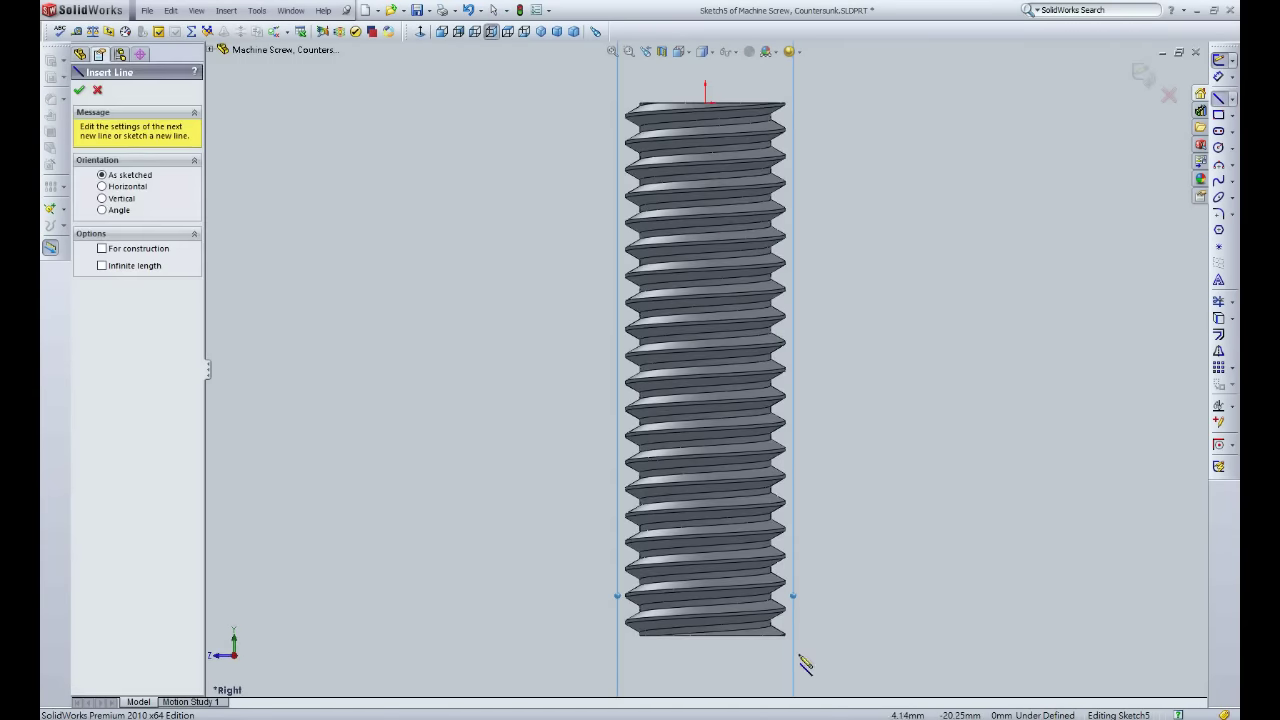
scroll(746, 651, "down", 5)
left_click(740, 531)
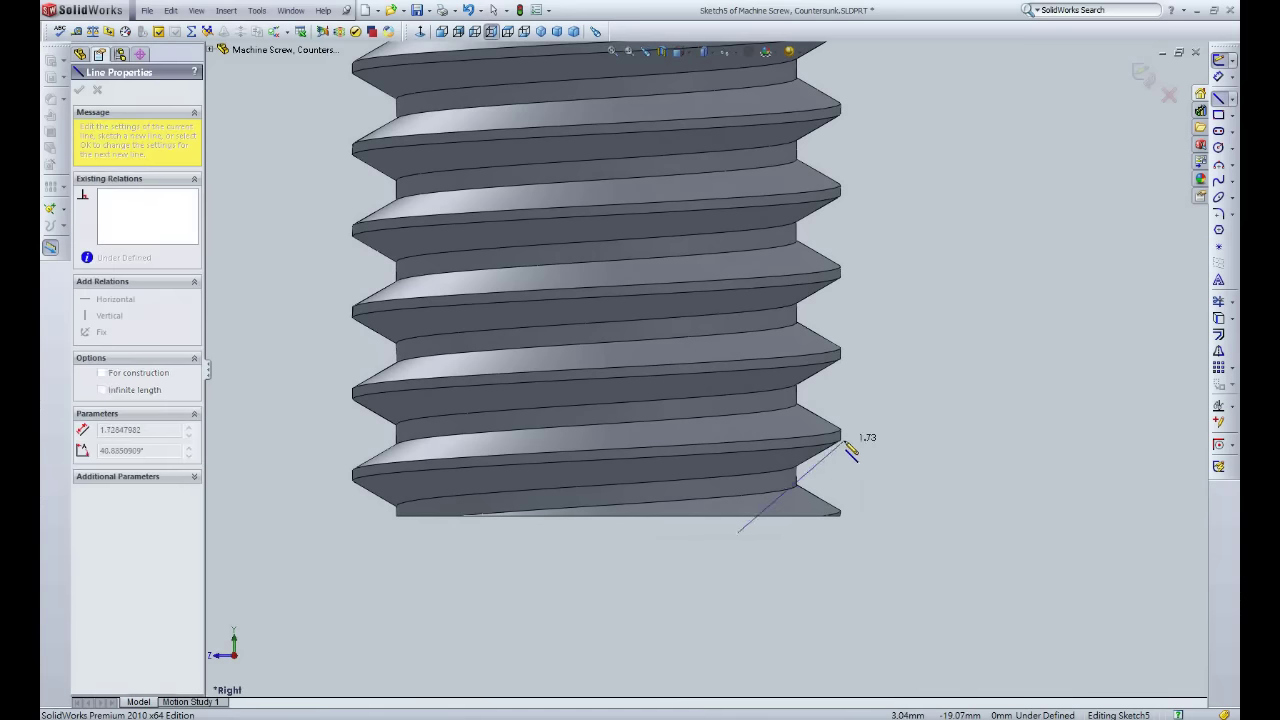
left_click(858, 432)
left_click(858, 531)
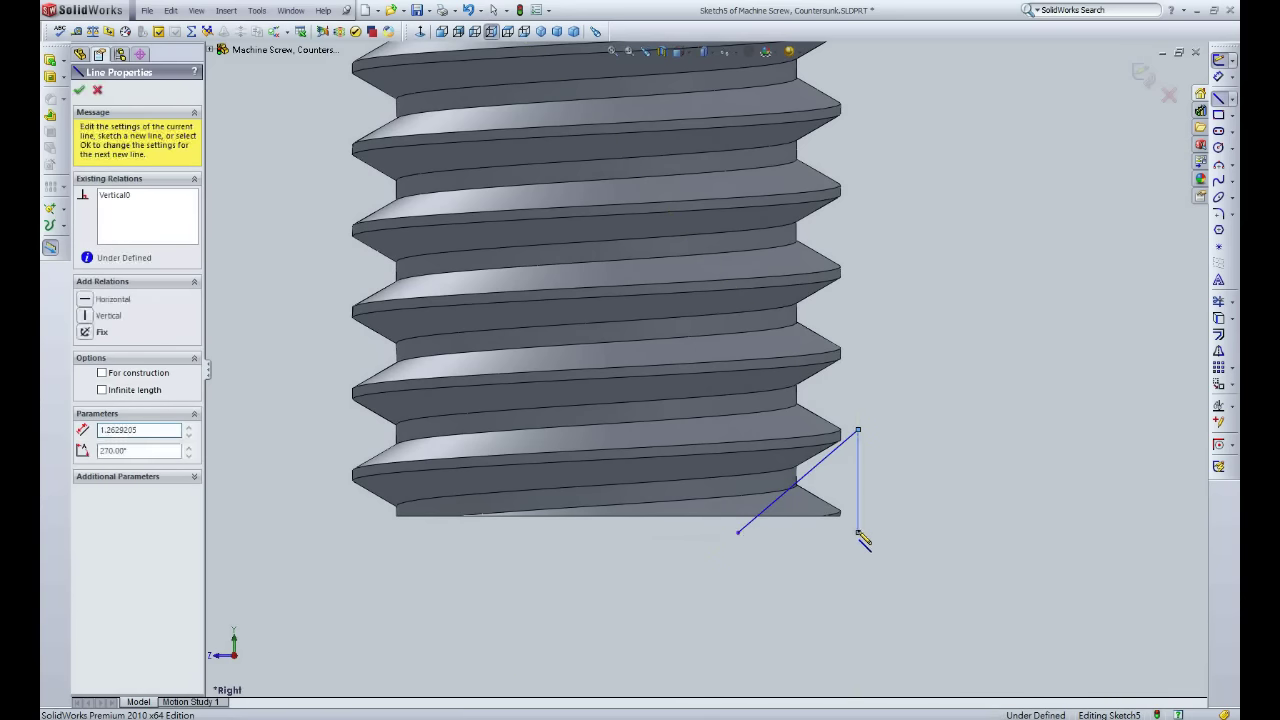
left_click(740, 531)
Draw a vertical construction centreline down the bolt's axis.
scroll(738, 533, "up", 3)
scroll(750, 480, "up", 4)
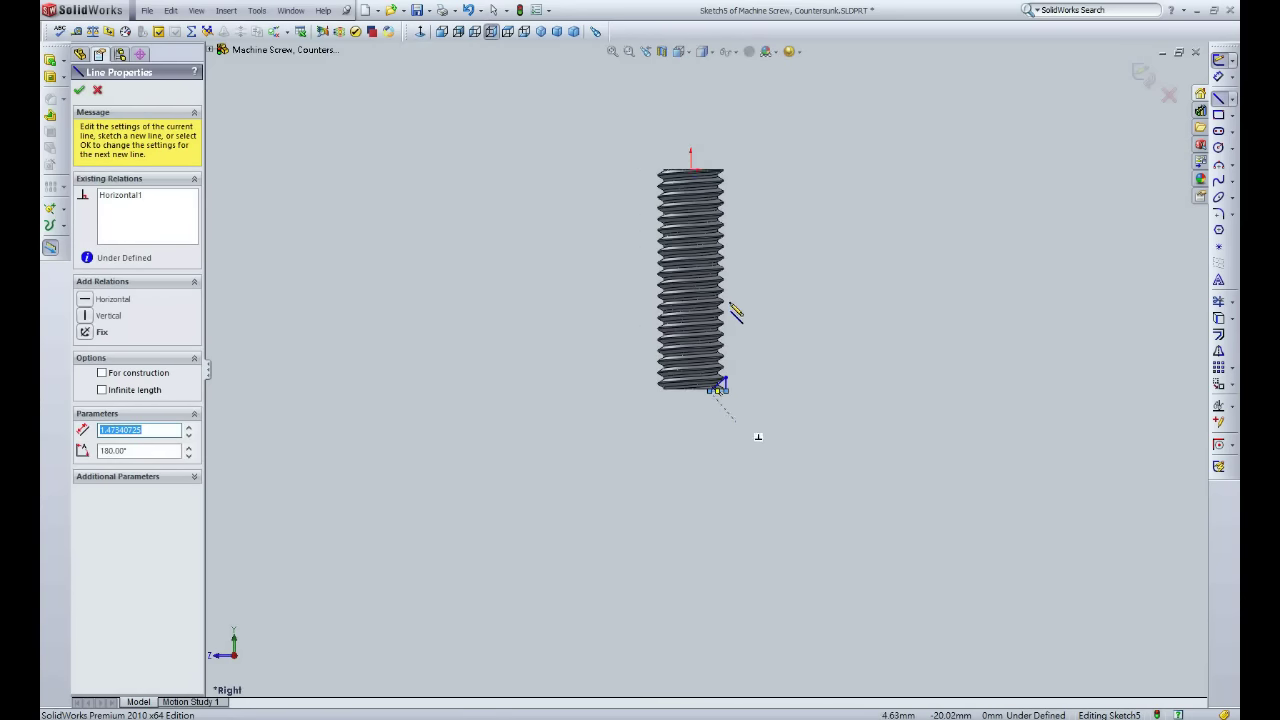
left_click(691, 172)
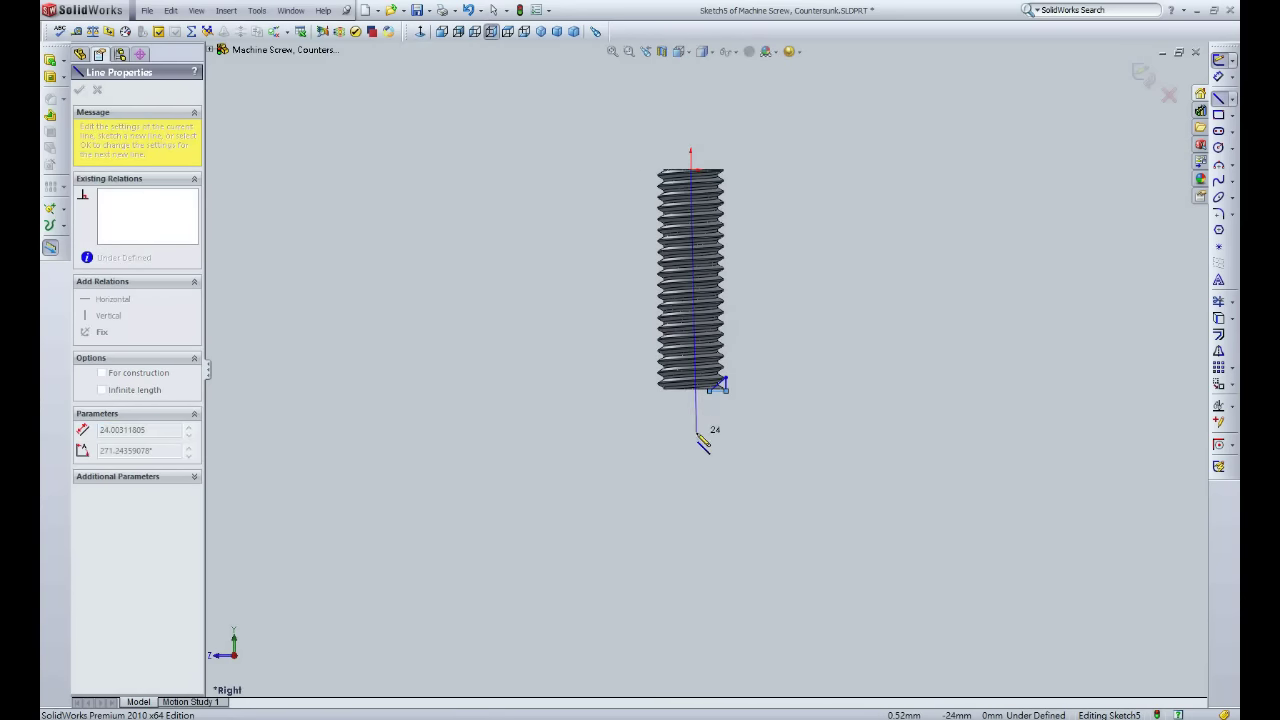
left_click(697, 438)
left_click(101, 372)
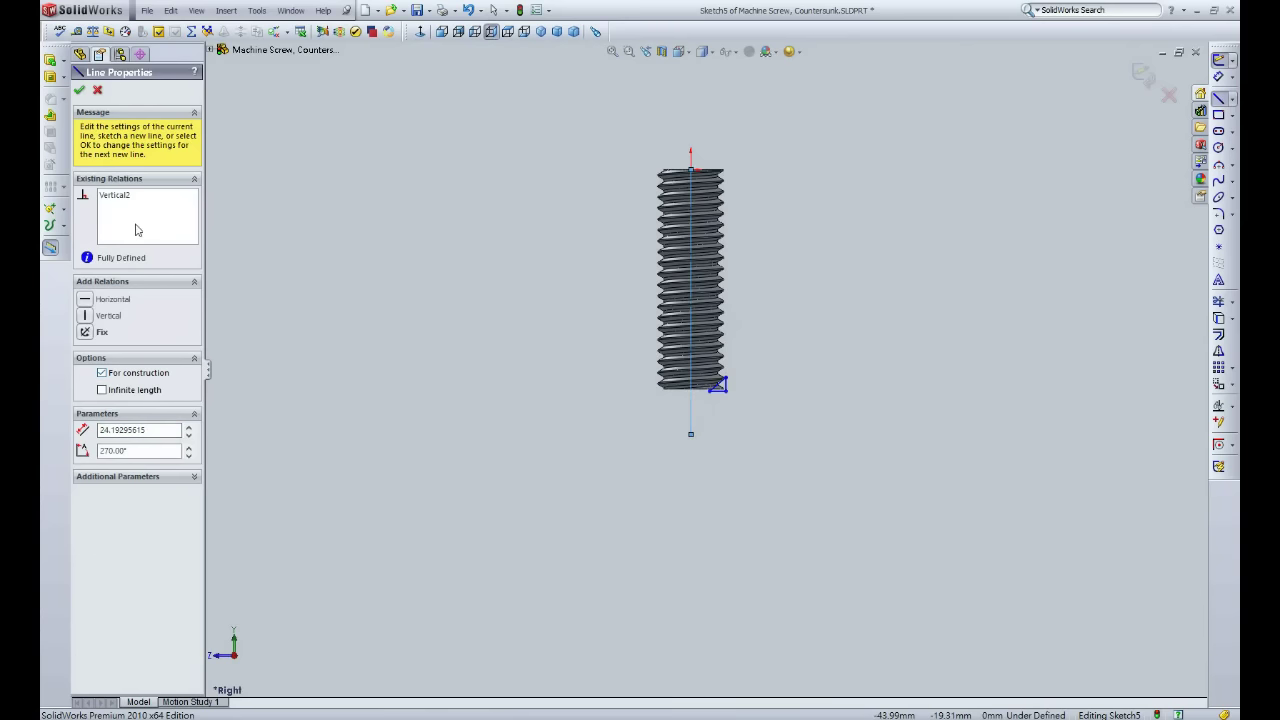
left_click(79, 90)
scroll(717, 394, "down", 2)
scroll(723, 386, "down", 2)
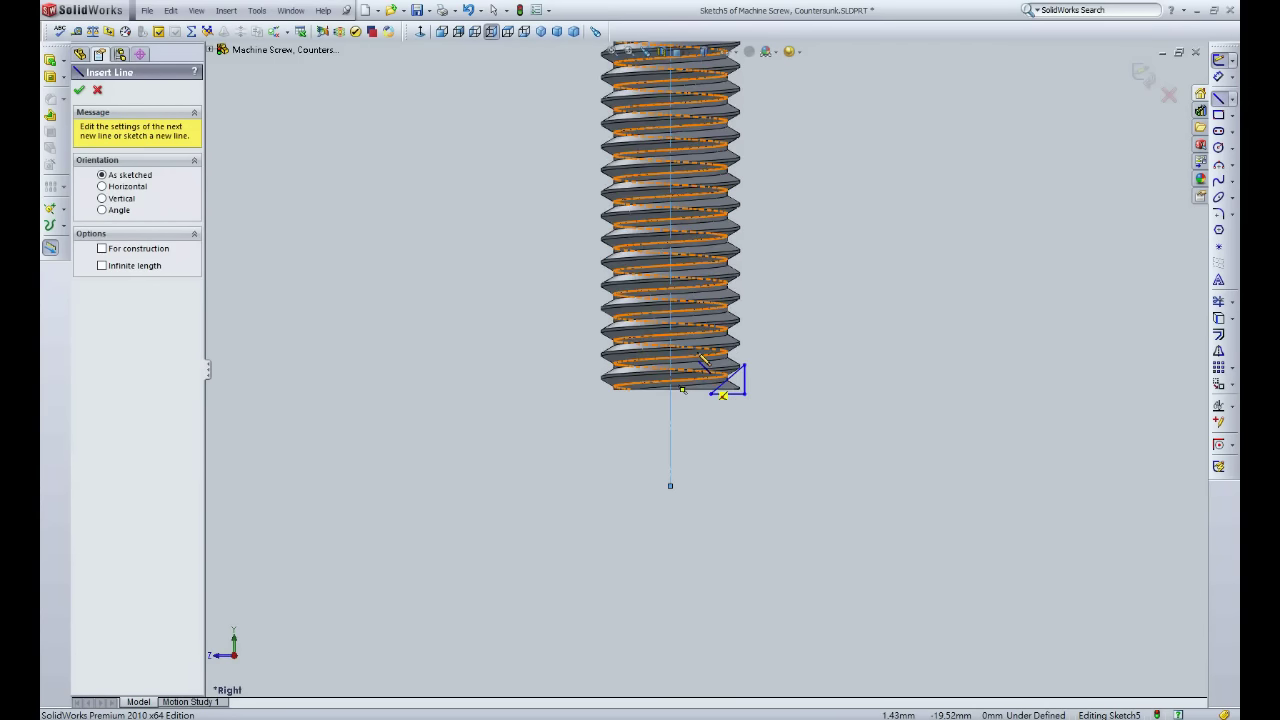
scroll(710, 370, "down", 3)
scroll(751, 443, "down", 2)
scroll(803, 463, "down", 2)
scroll(837, 457, "down", 2)
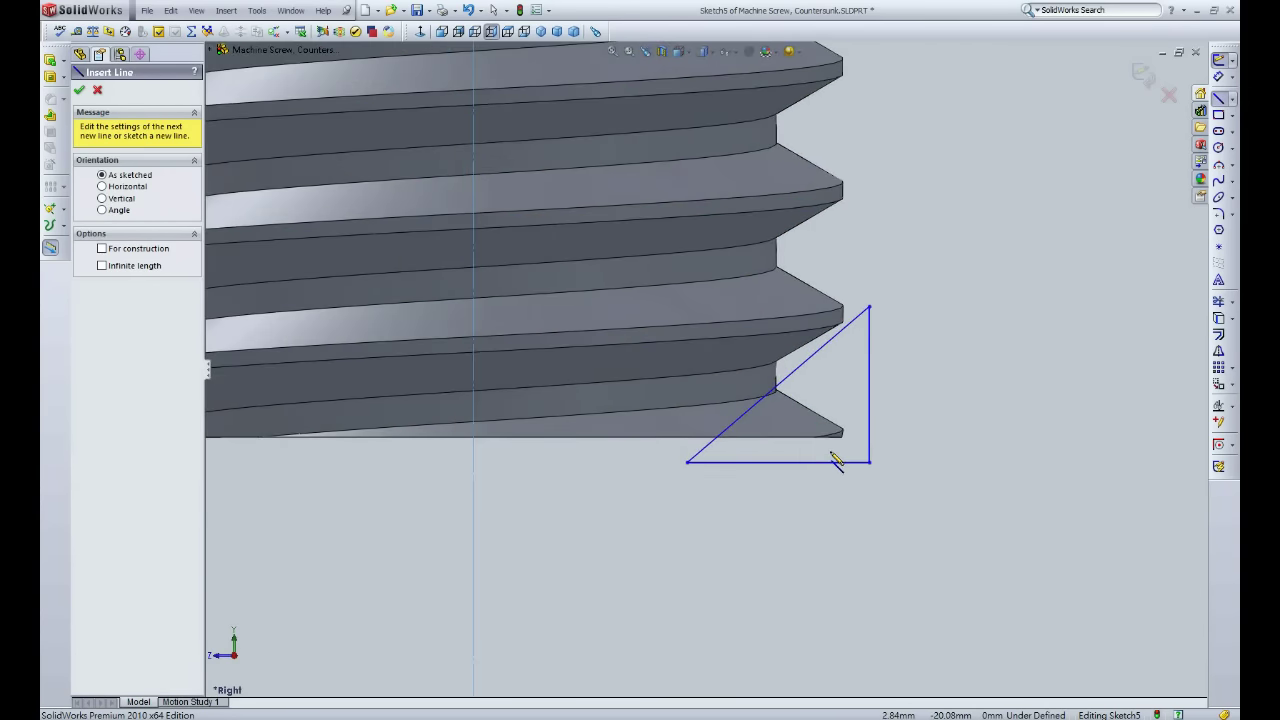
key("Escape")
Make the triangle's bottom line collinear with the bolt's bottom thread edge.
left_click(831, 462)
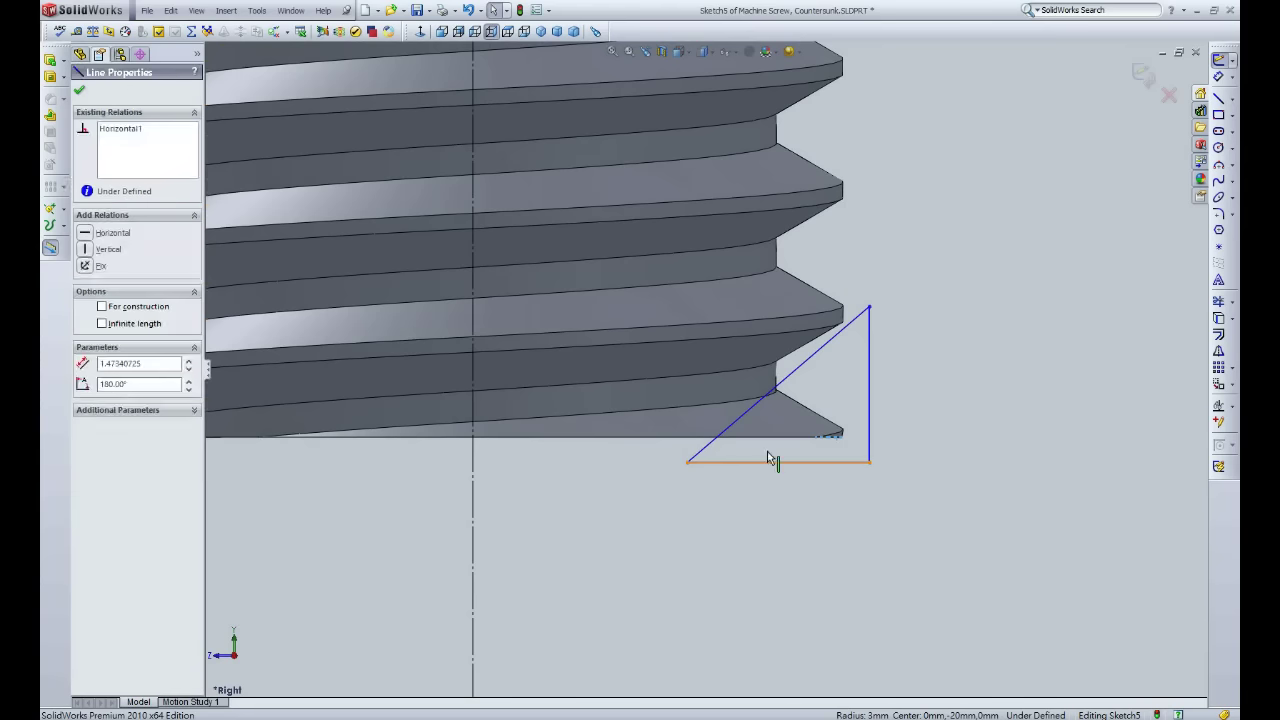
left_click(767, 438, "ctrl")
left_click(85, 316)
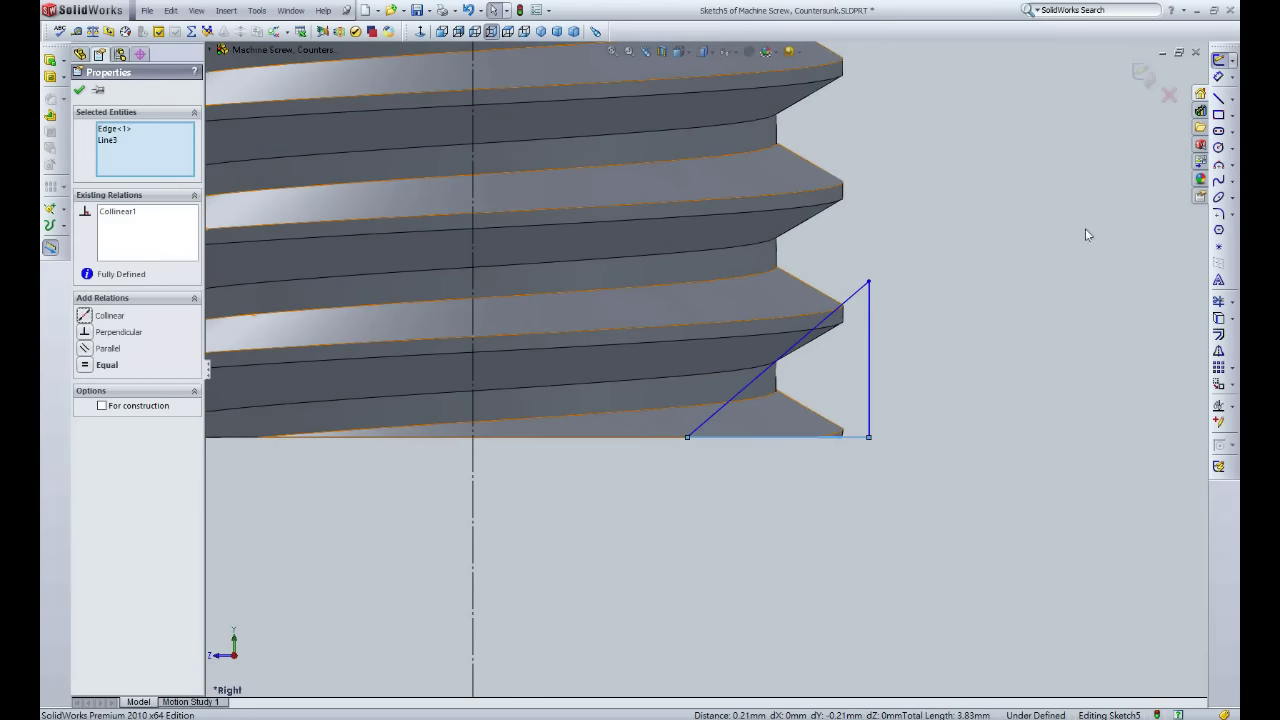
key("Escape")
Dimension the triangle's vertical side to the centreline as a 6.416 diameter (D1).
left_click(771, 434)
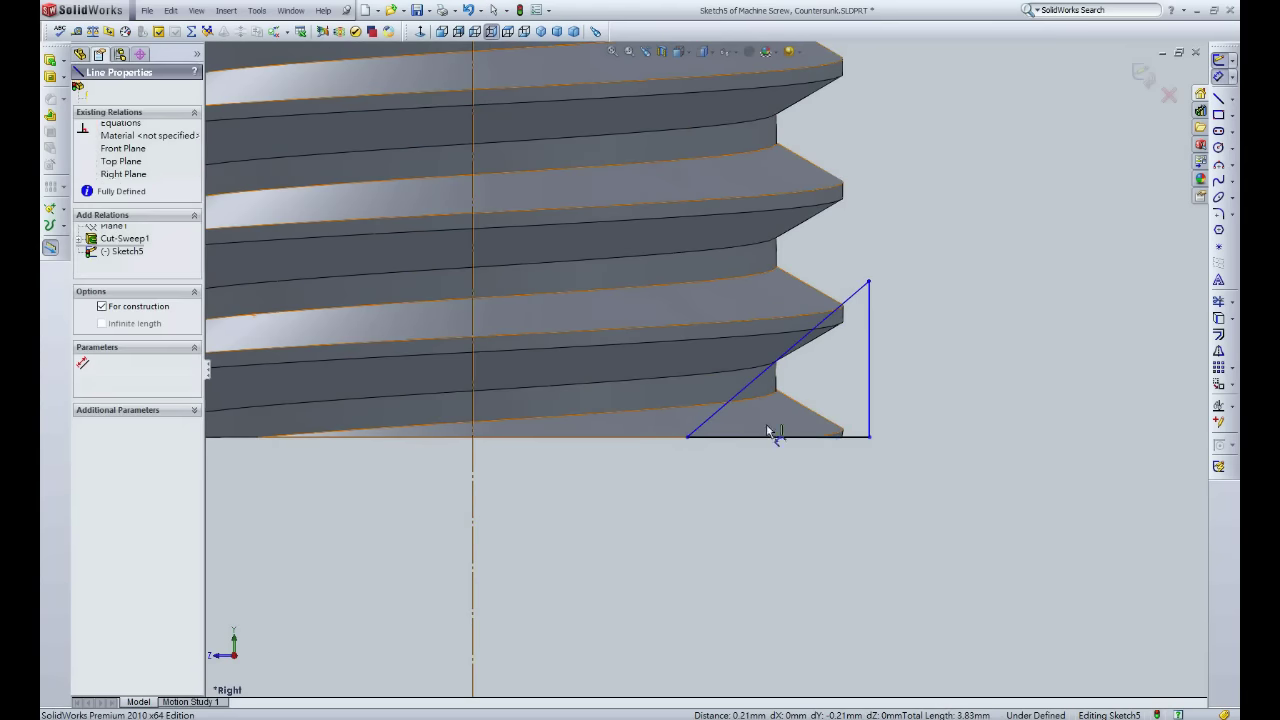
left_click(868, 400)
left_click(473, 475)
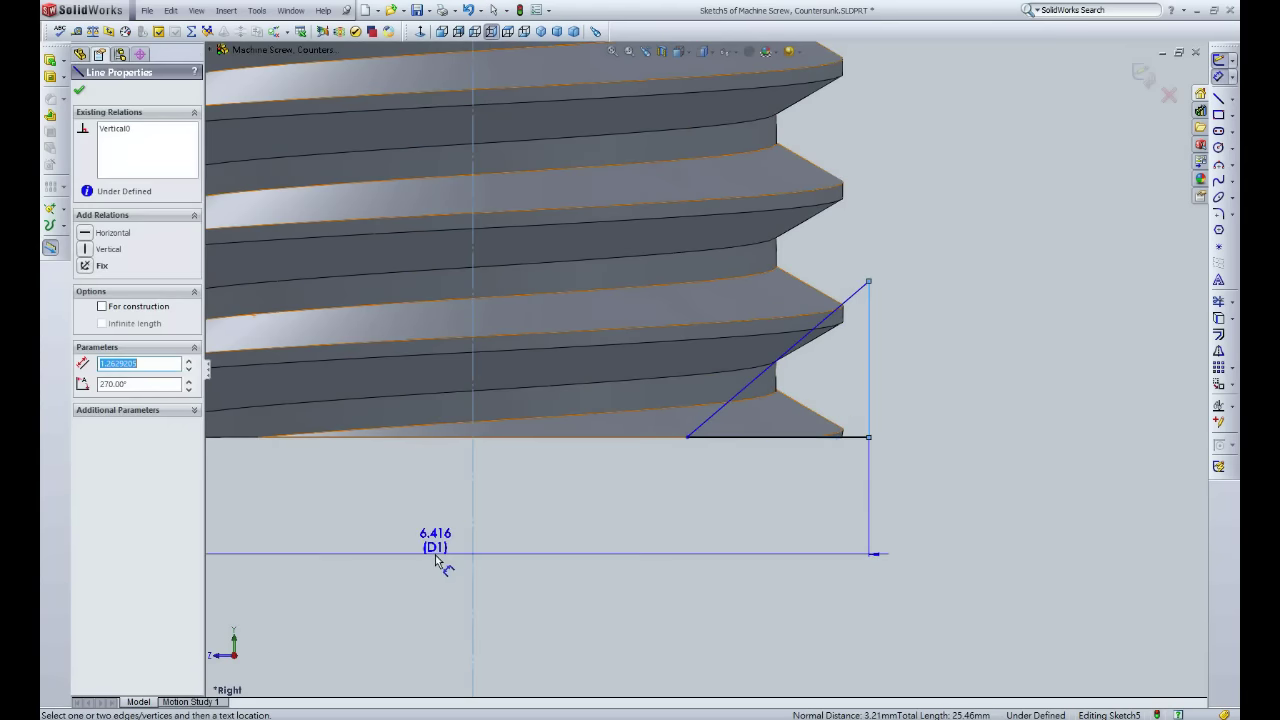
left_click(455, 553)
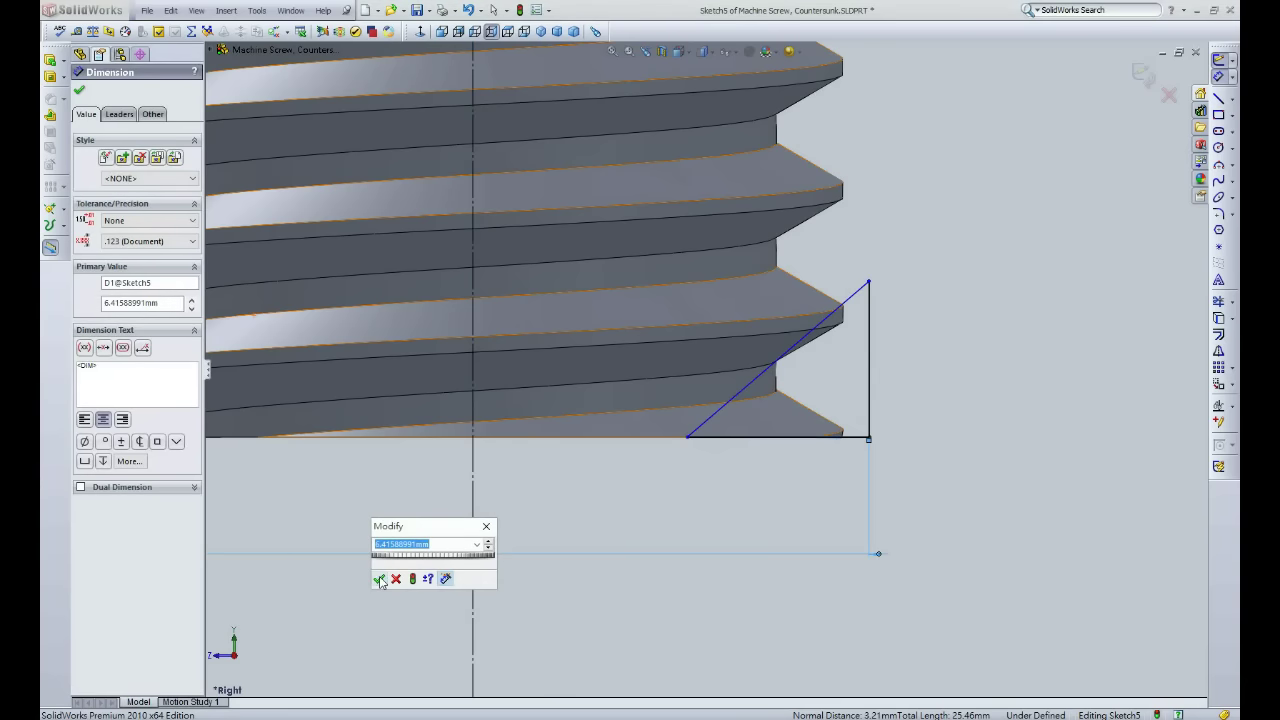
left_click(380, 580)
left_click(445, 545)
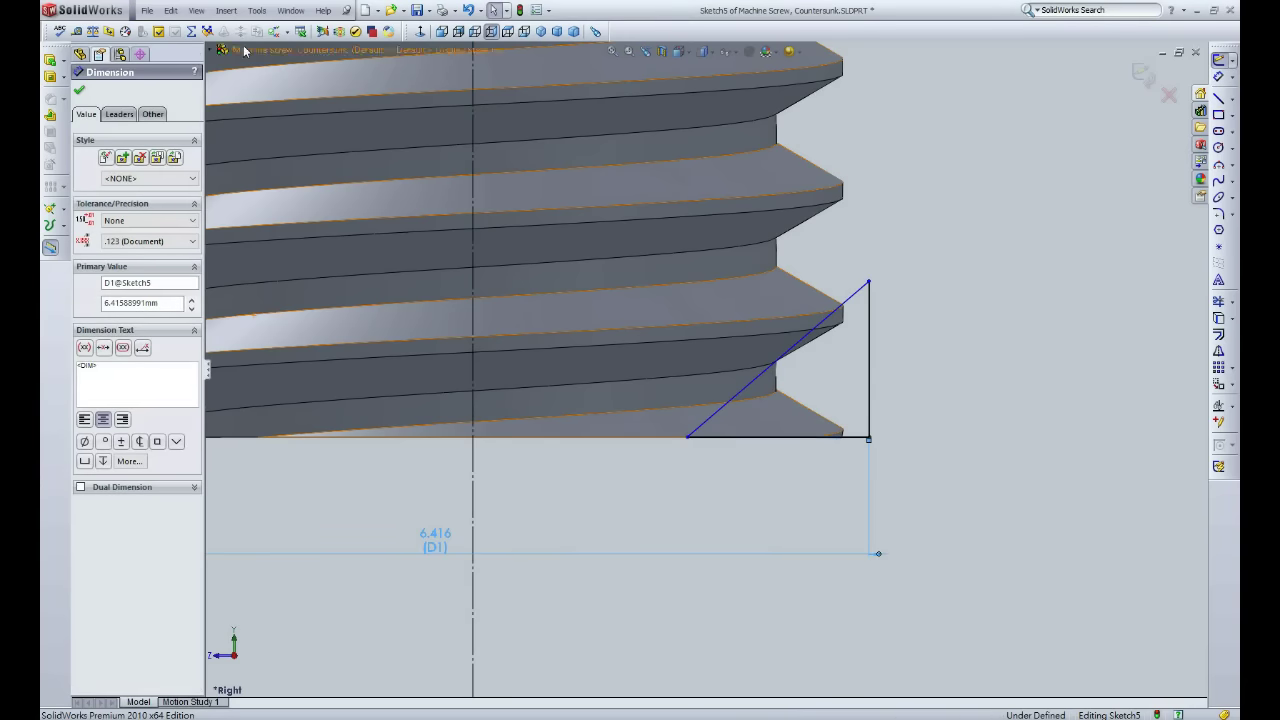
left_click(257, 11)
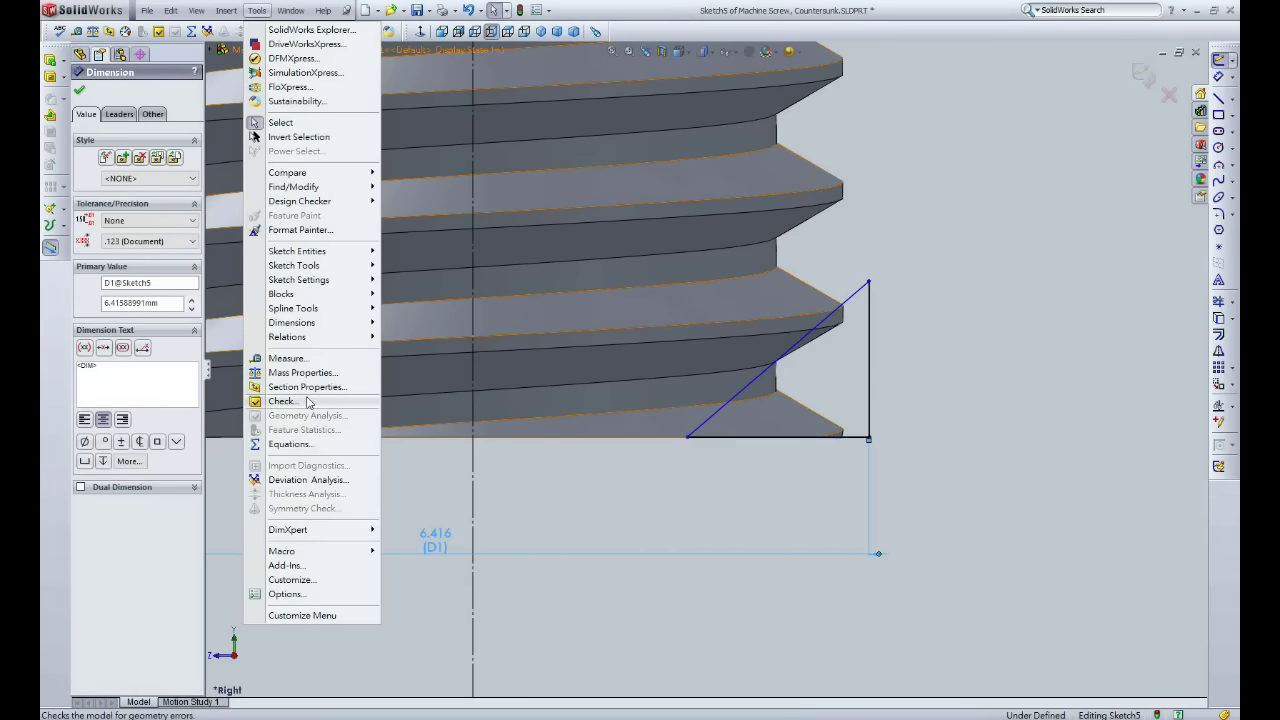
Add an equation setting D1 to "dia@BoltSketch" and rebuild.
left_click(290, 444)
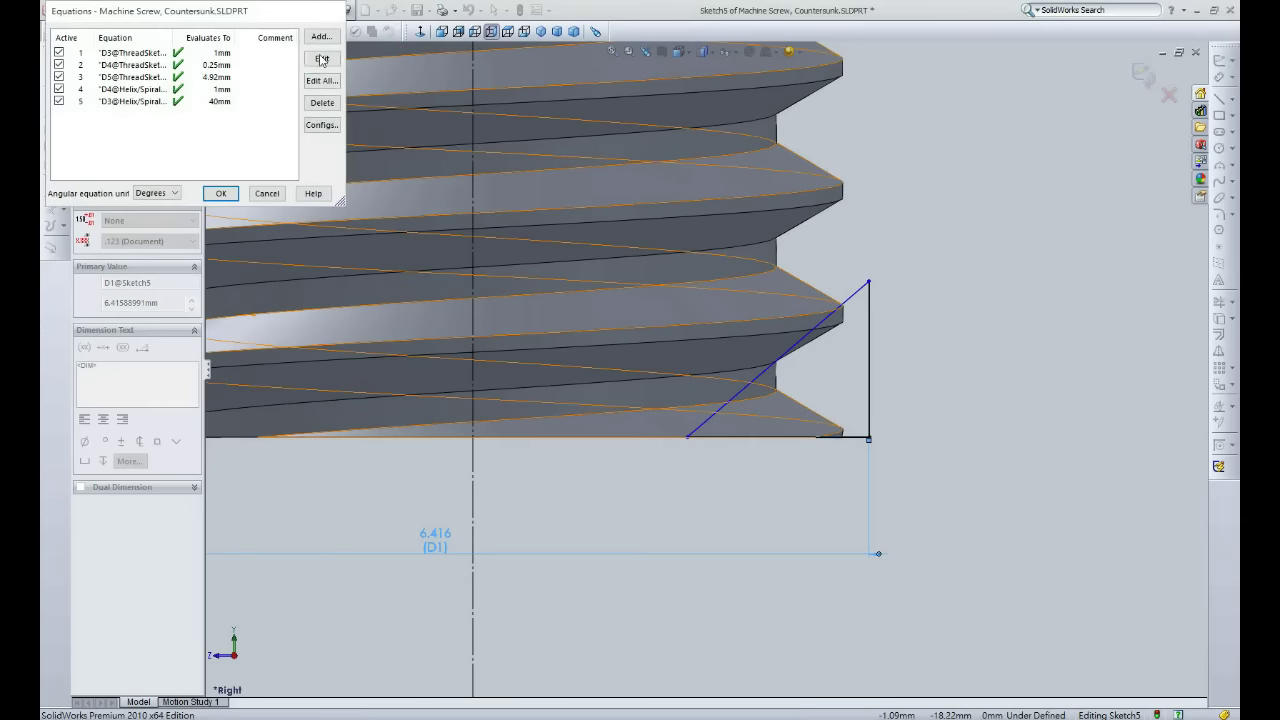
left_click(322, 52)
type("\"dia@BoltSketch\"")
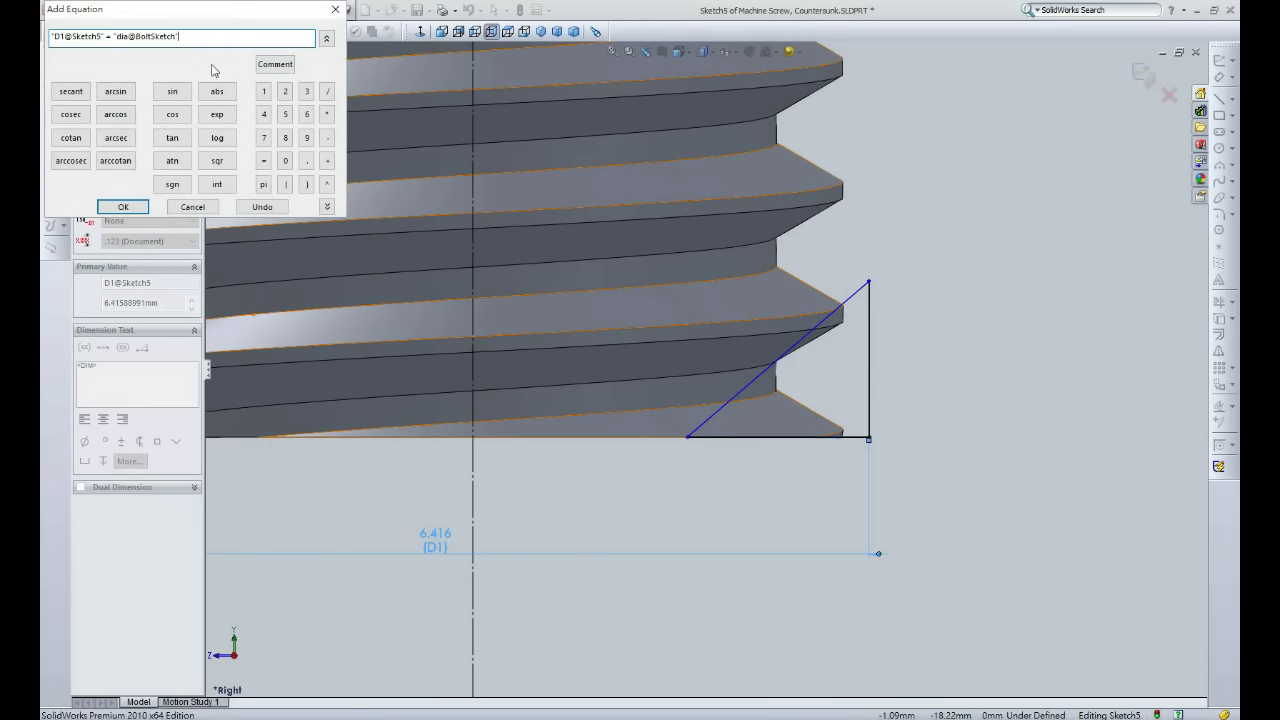
left_click(123, 206)
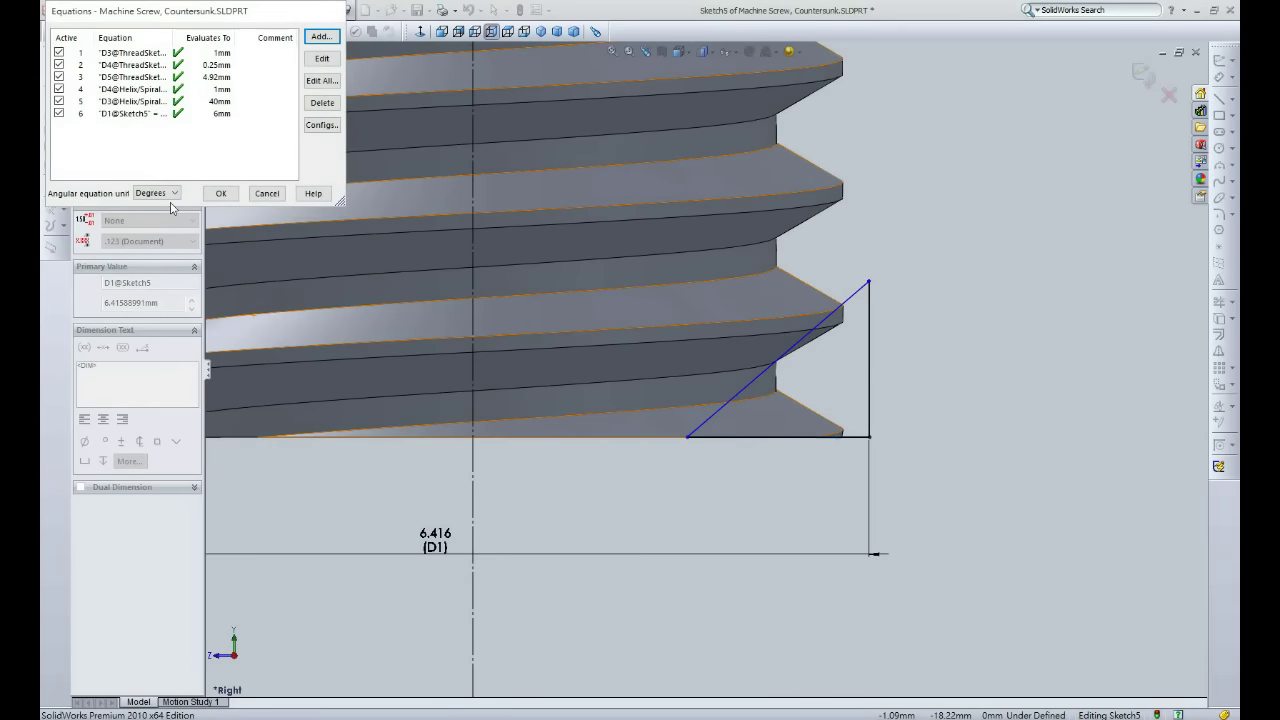
left_click(217, 194)
scroll(690, 375, "down", 5)
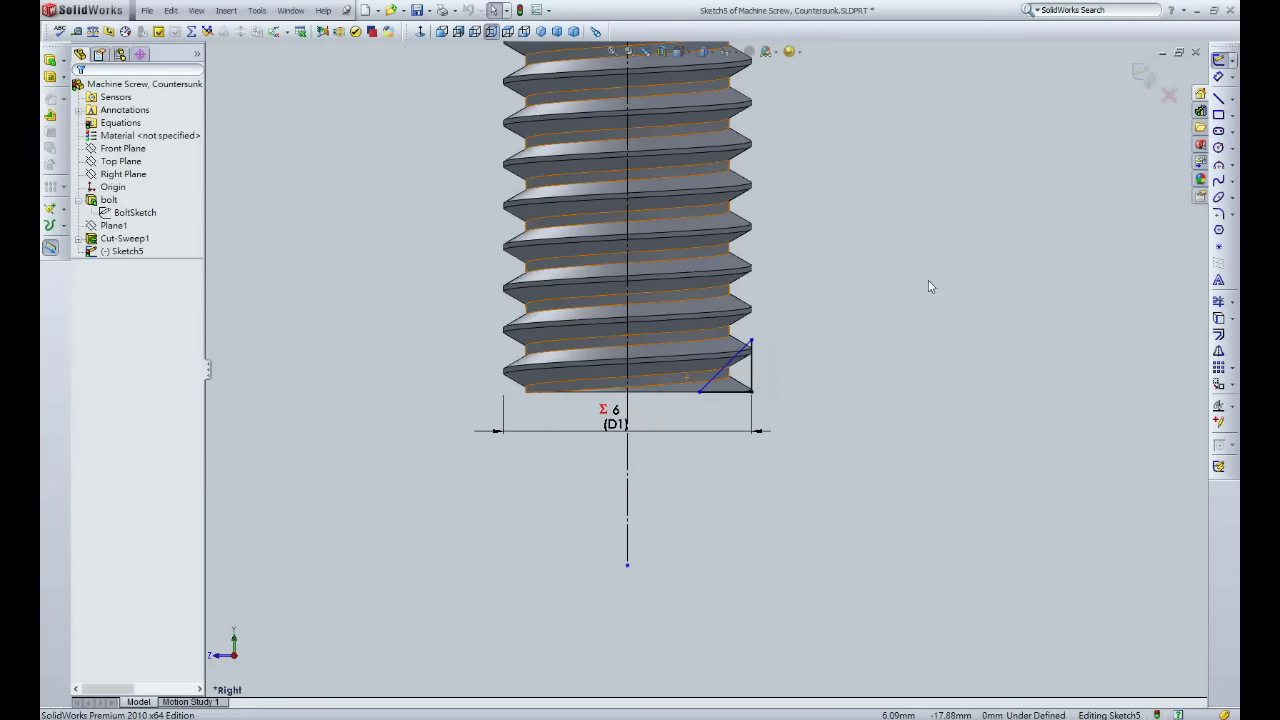
Dimension the angle between the diagonal chamfer line and the bottom line to 45°.
left_click(1218, 78)
scroll(735, 372, "down", 4)
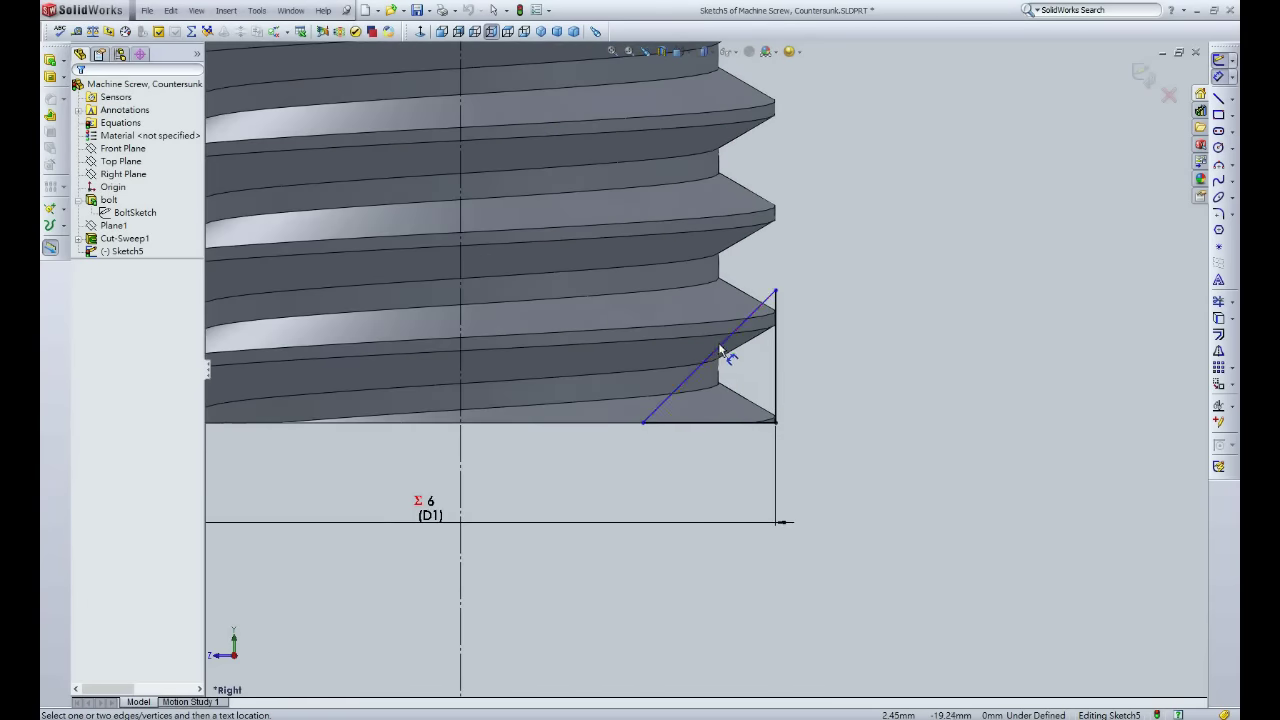
left_click(730, 351)
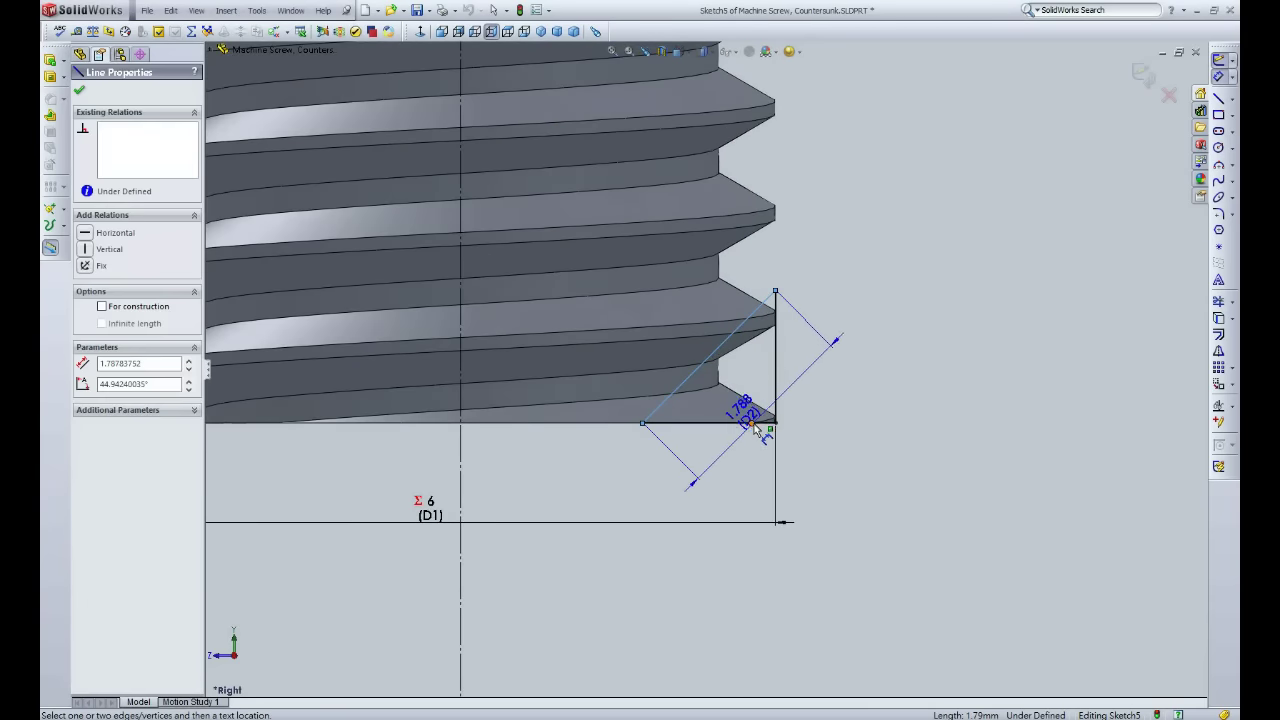
left_click(866, 350)
key("ctrl+z")
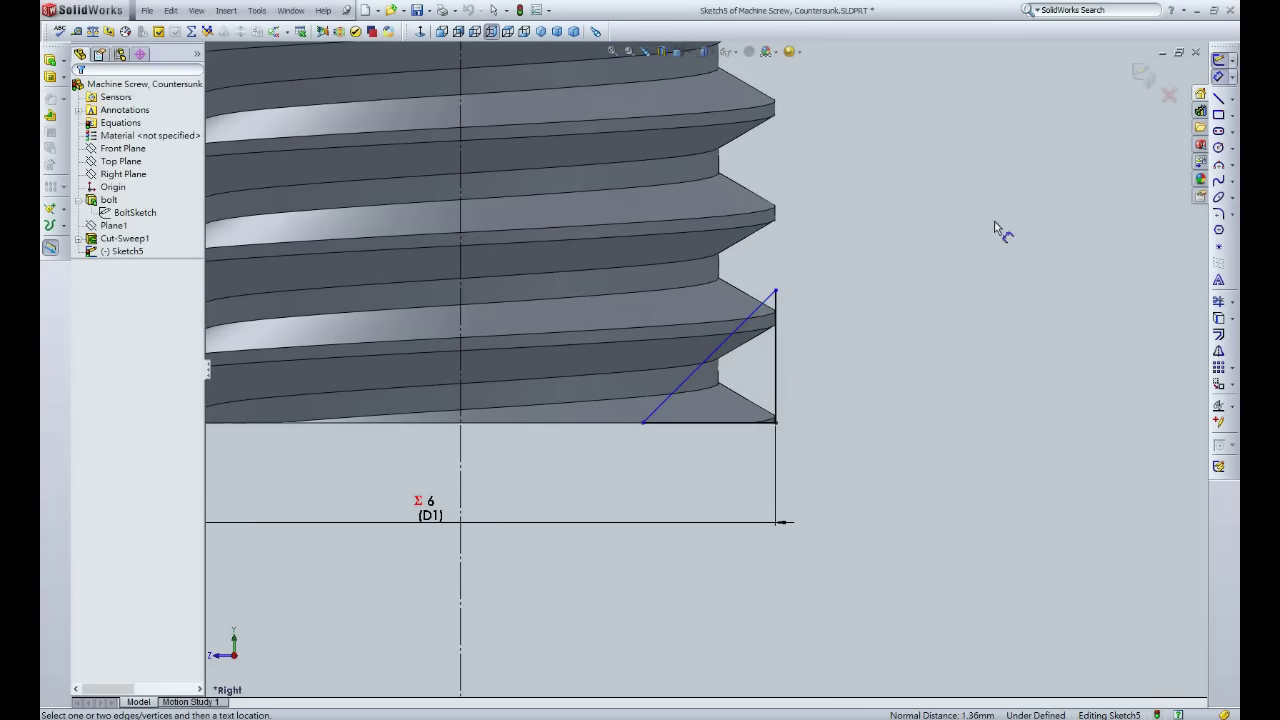
left_click(745, 335)
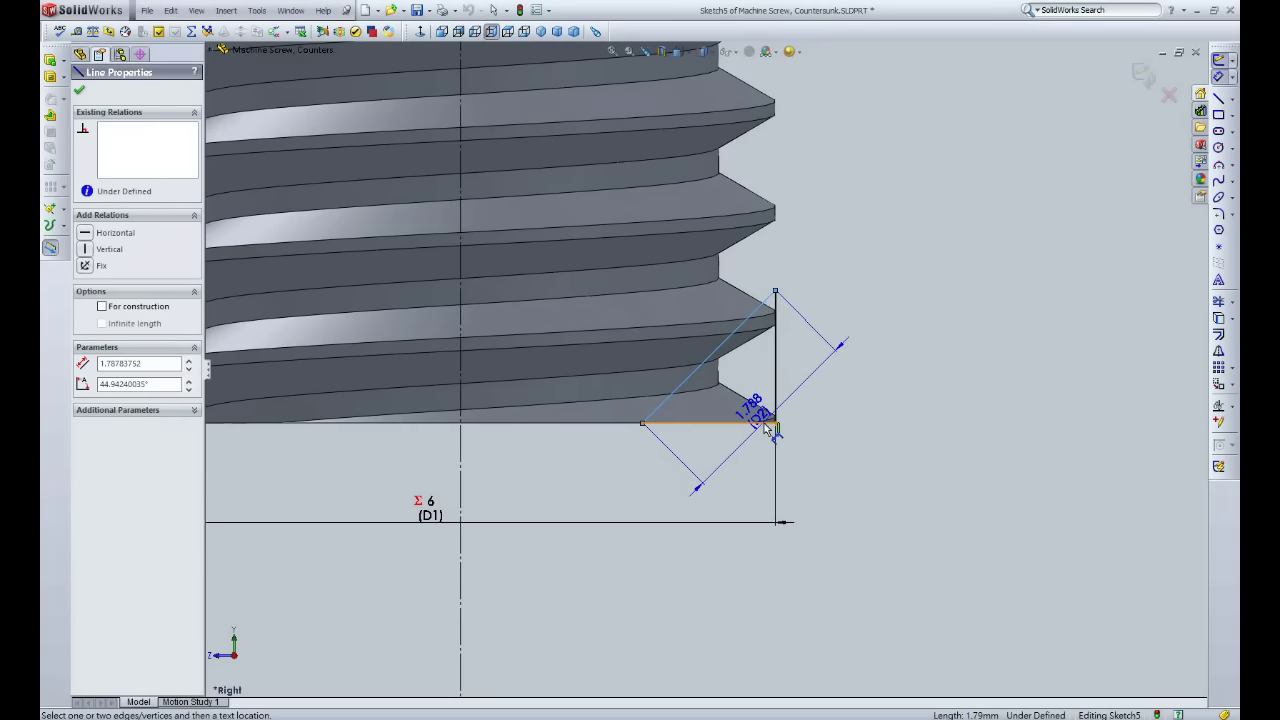
left_click(757, 422)
left_click(868, 335)
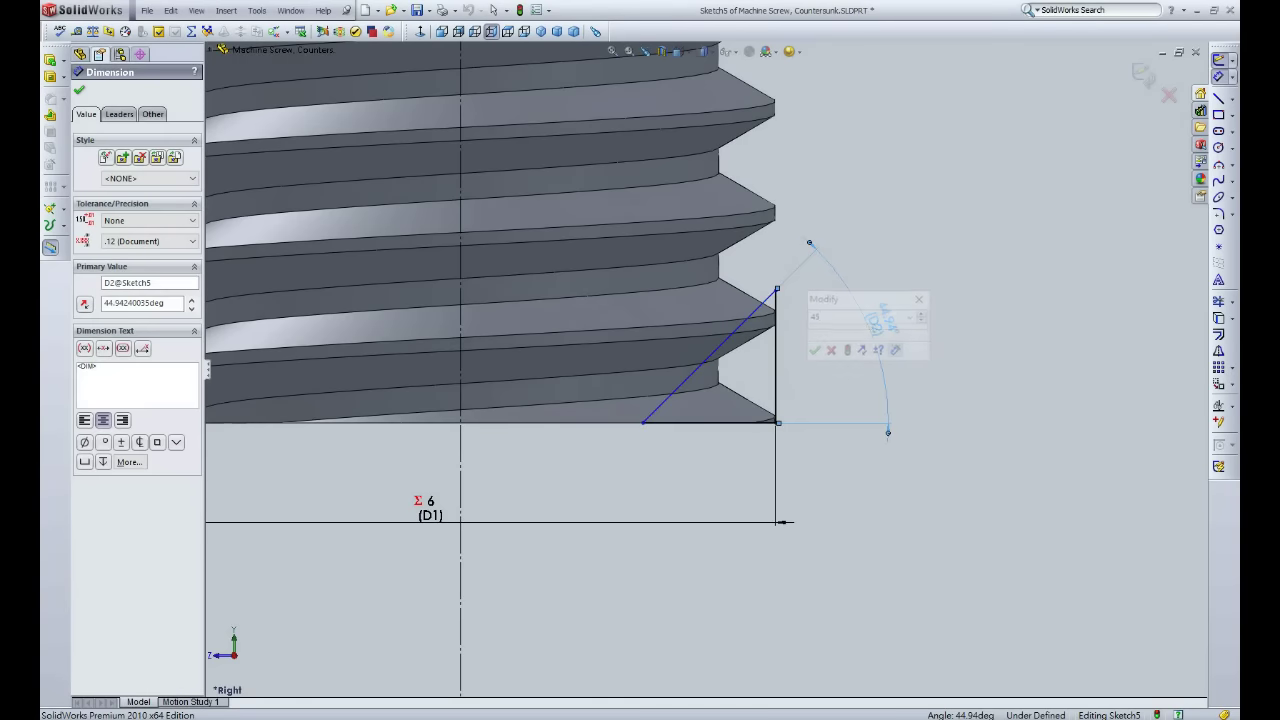
type("45")
key("Return")
key("Escape")
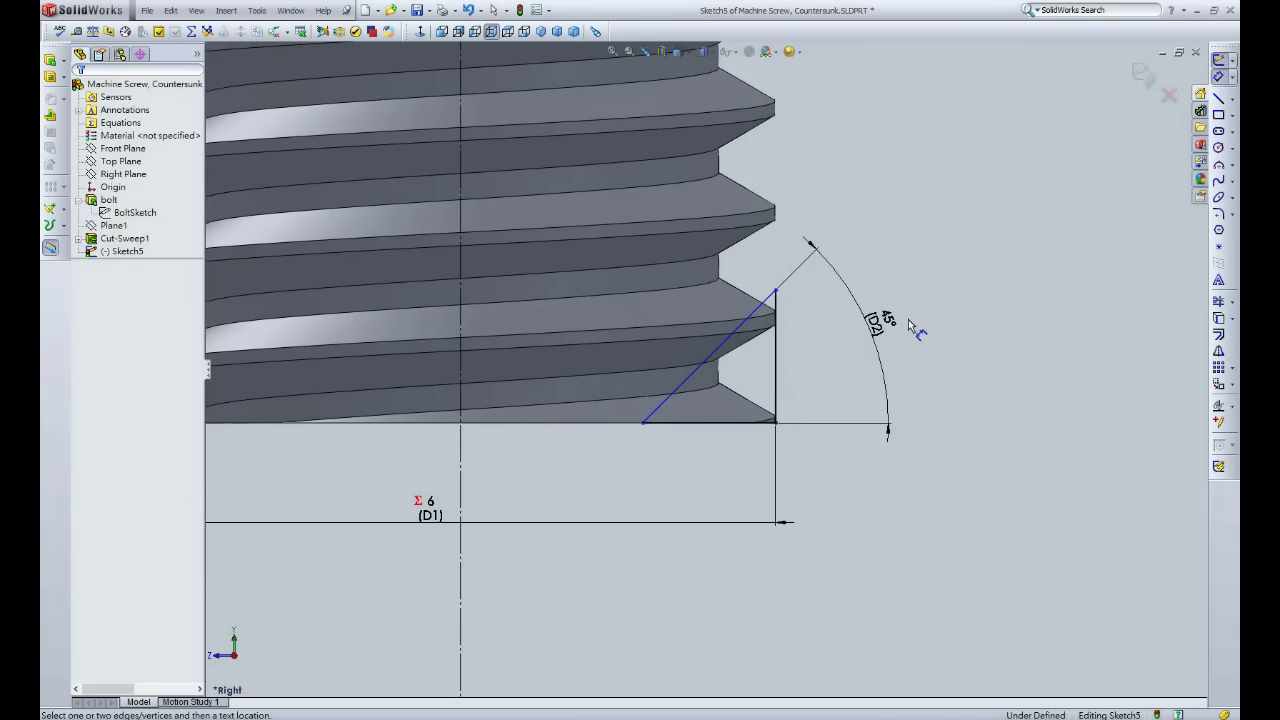
key("Escape")
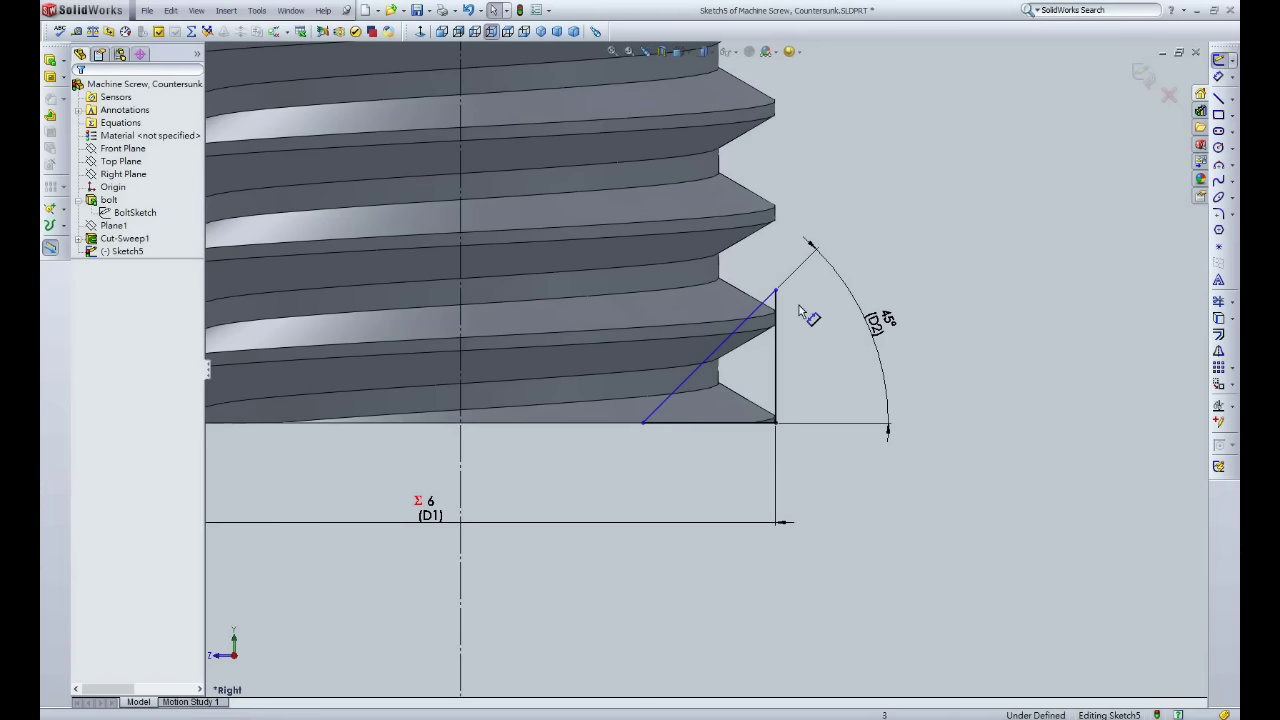
Add a doubled-distance D3 dimension from the diagonal's lower endpoint across the centreline (3.469).
left_click(643, 424)
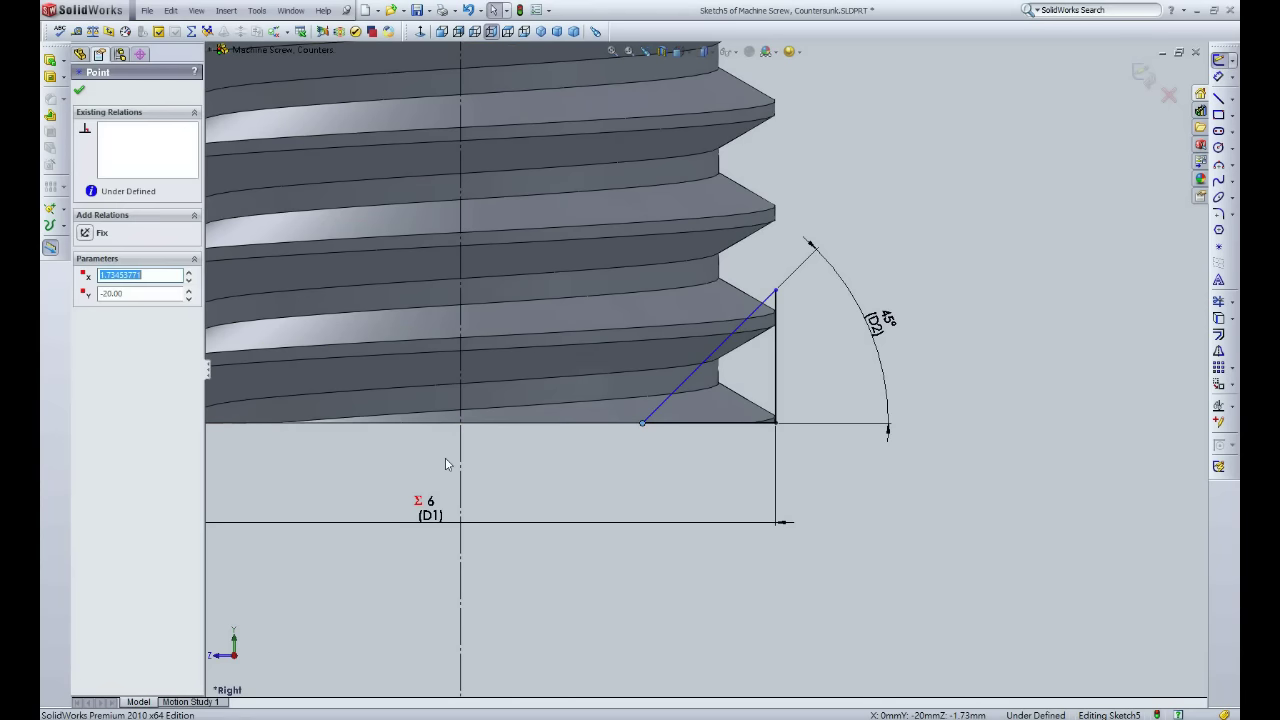
left_click(460, 458)
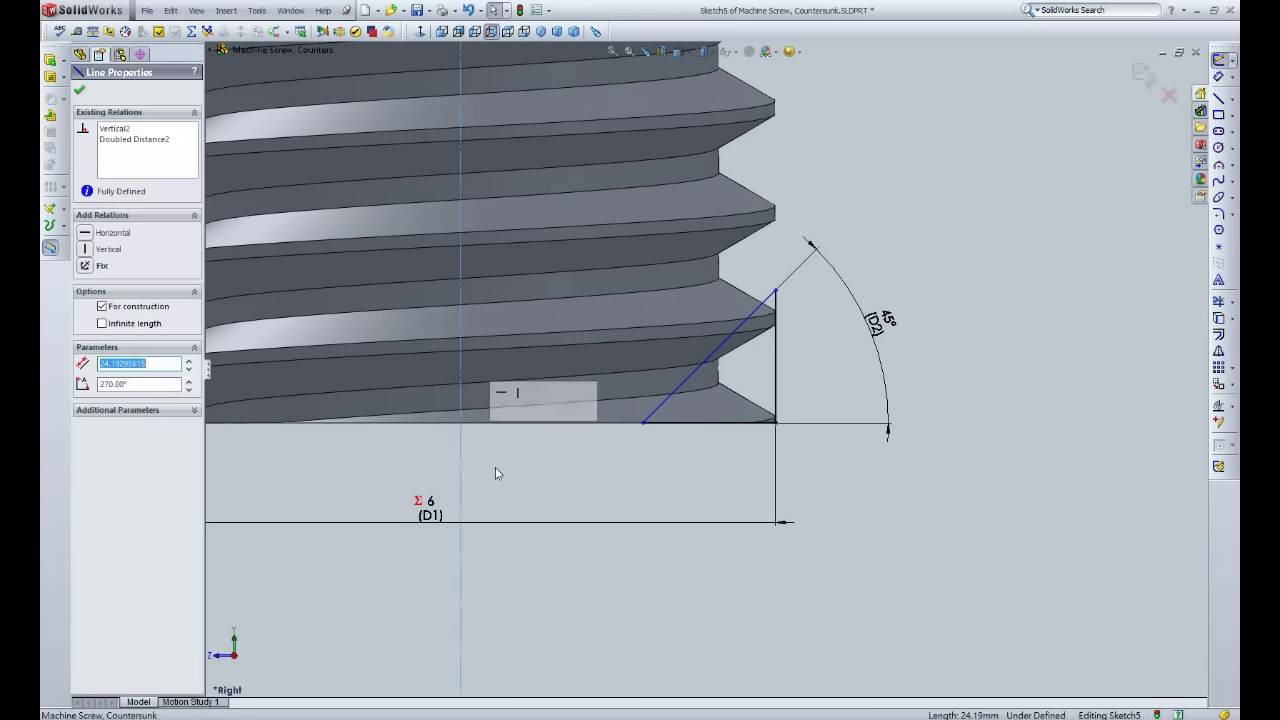
left_click(1216, 76)
left_click(642, 424)
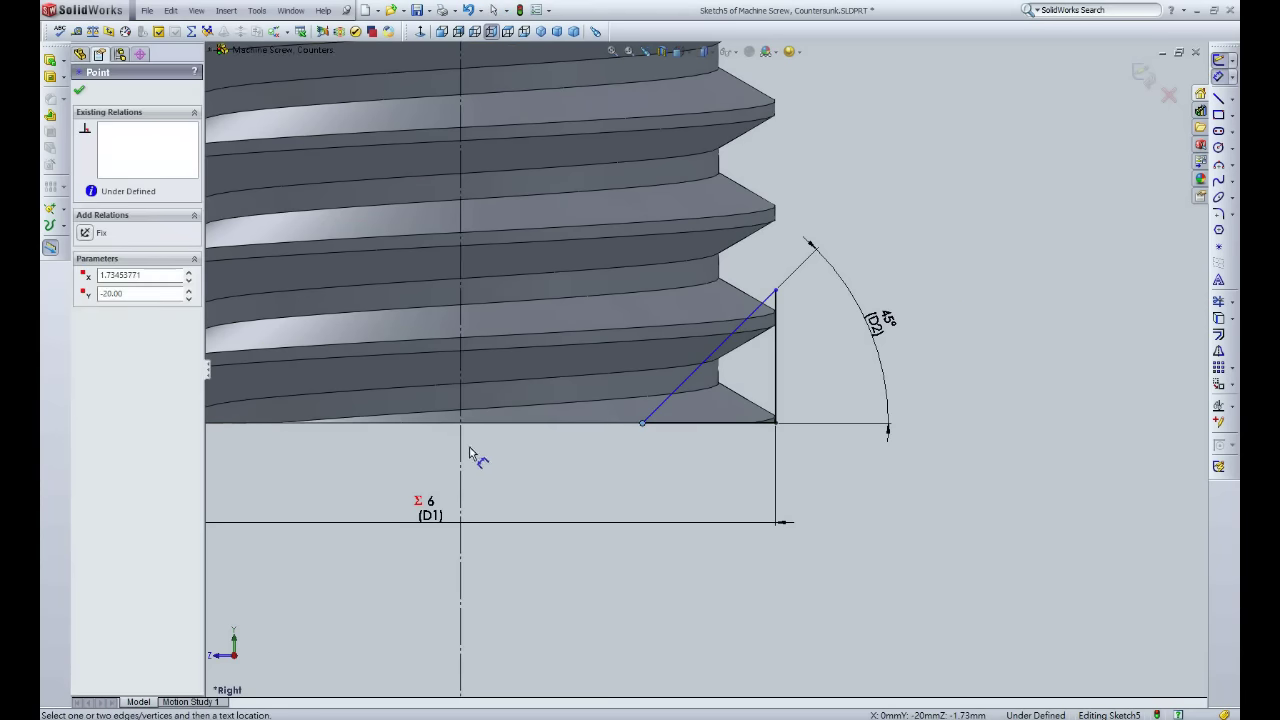
left_click(461, 450)
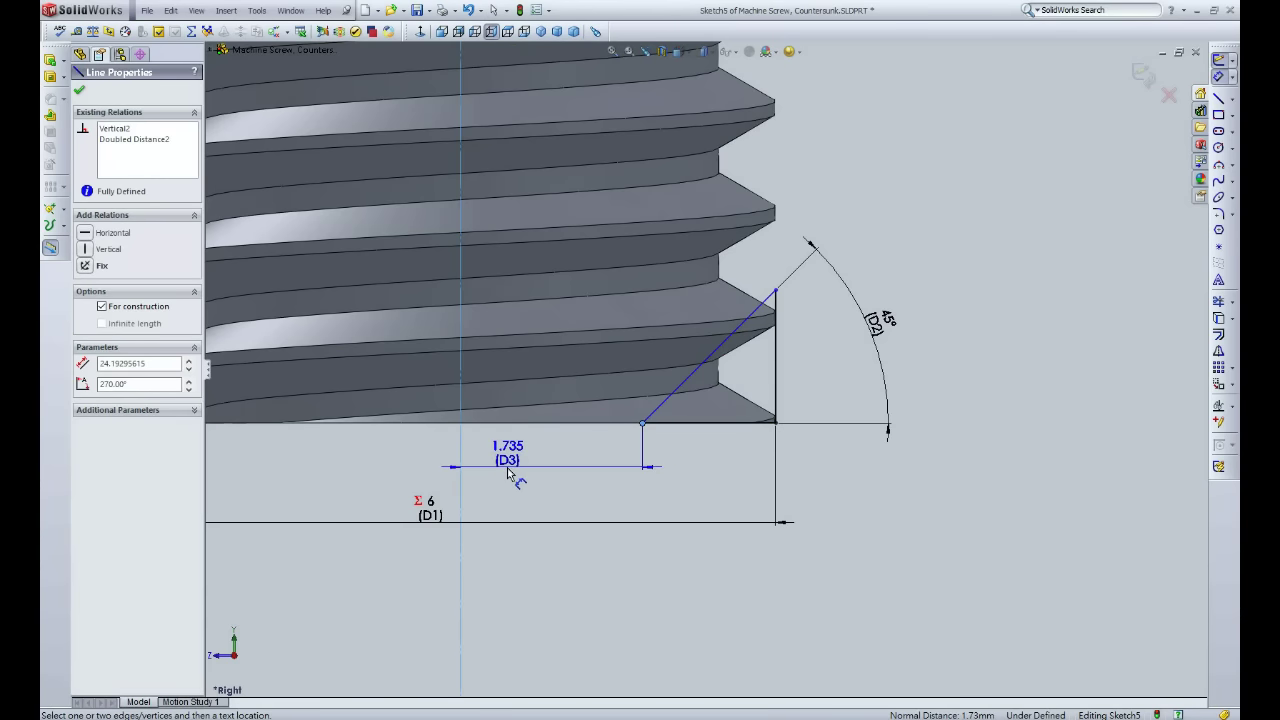
left_click(451, 467)
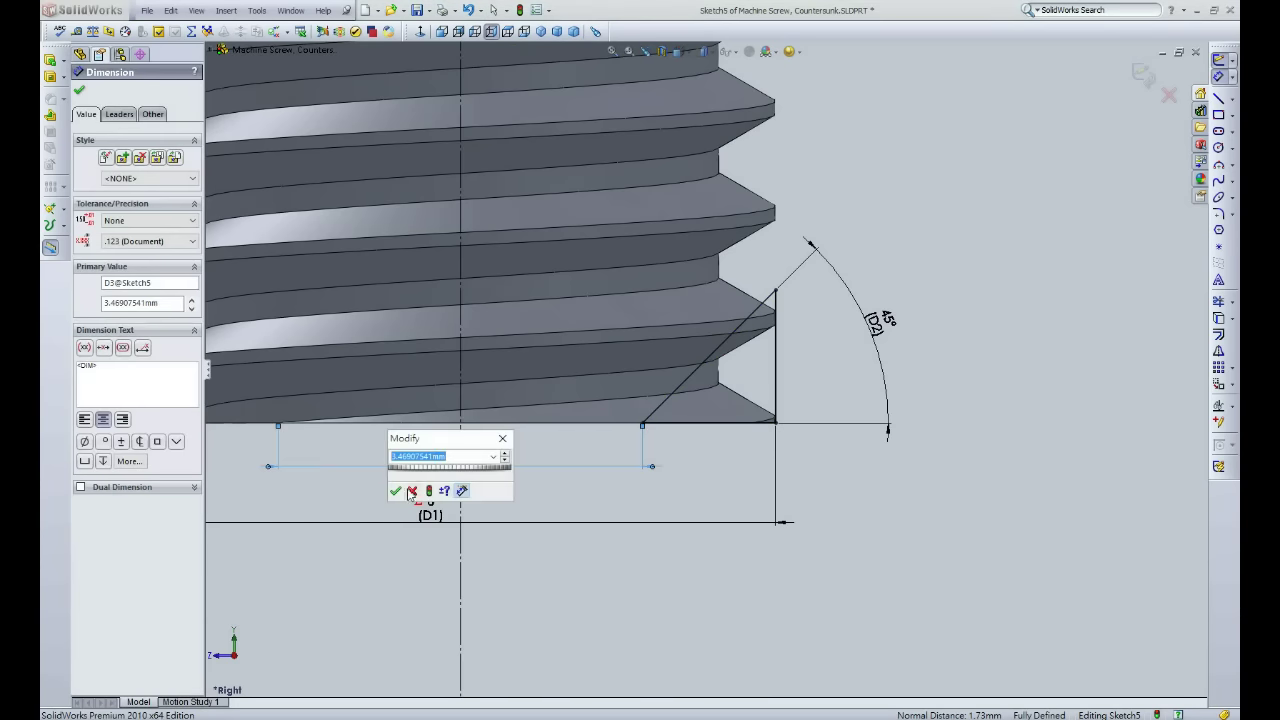
left_click(398, 492)
left_click(534, 557)
left_click(452, 452)
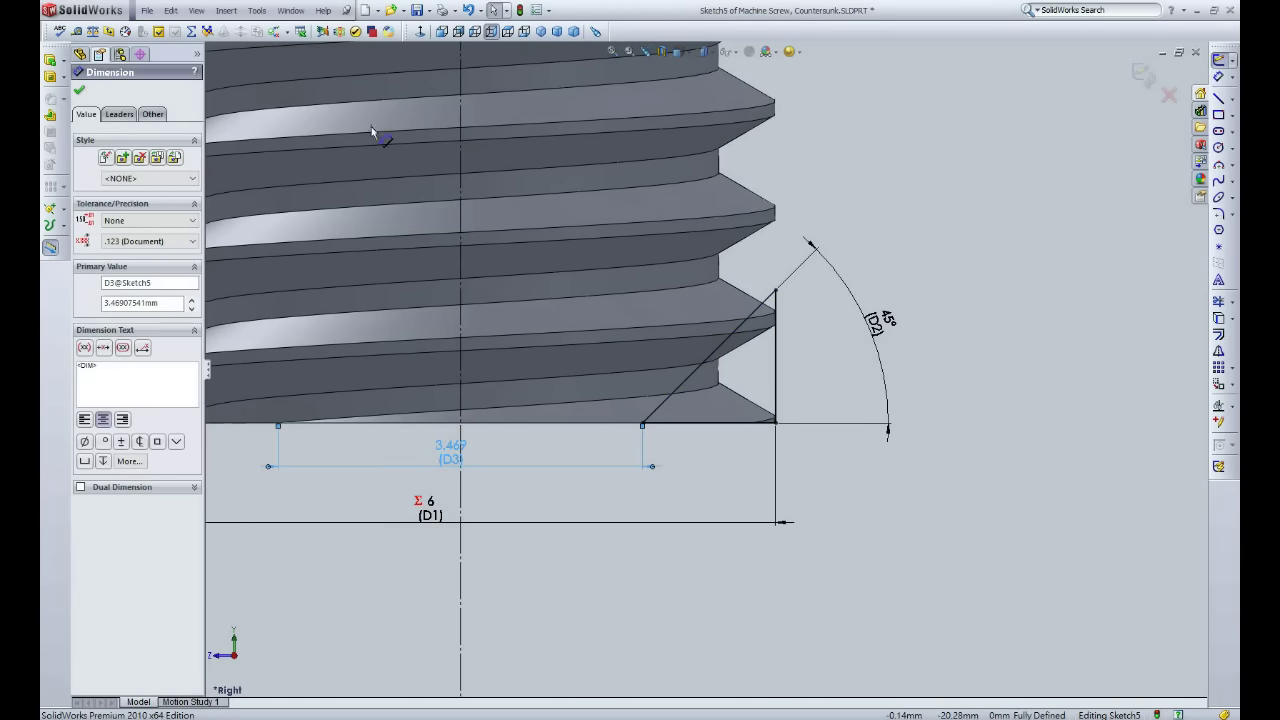
left_click(257, 10)
Add an equation for D3 using "dia@BoltSketch"*0.8, driving it to 4.8.
left_click(290, 444)
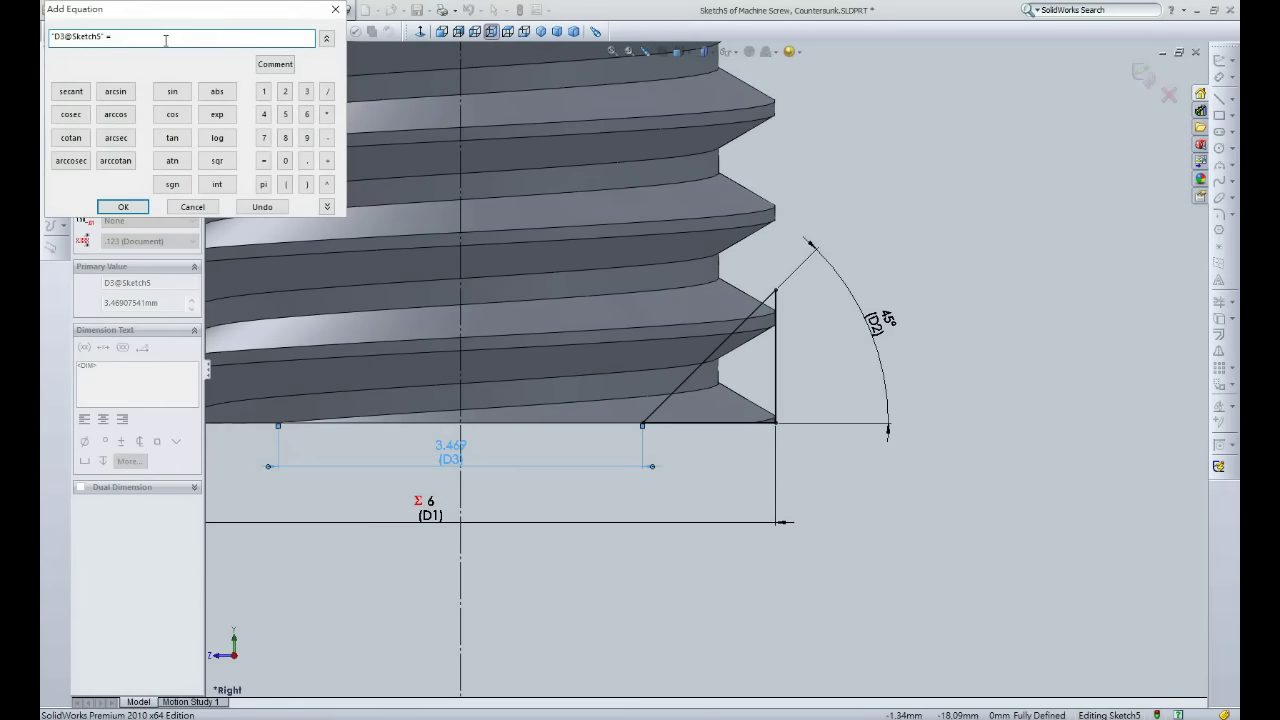
type("\"dia@BoltSketch\"*0.8")
left_click(141, 206)
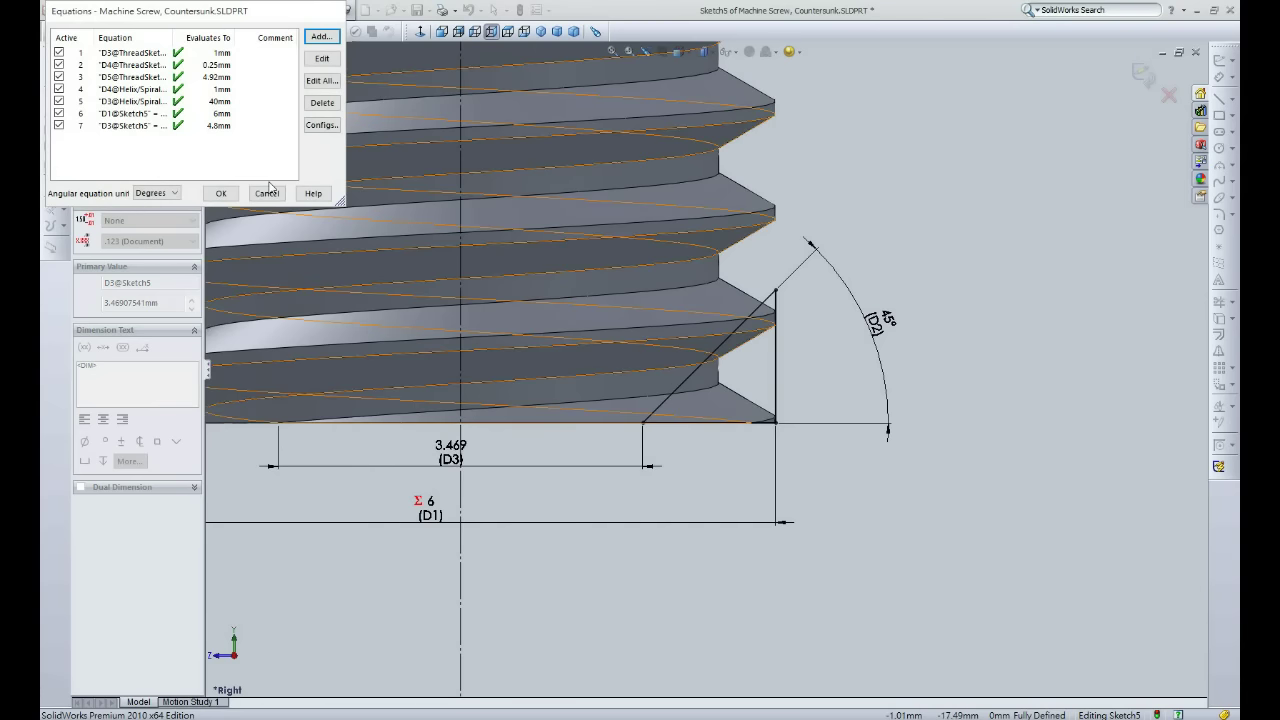
left_click(221, 193)
Exit the sketch and revolve-cut the triangle around the centreline to chamfer the thread end.
left_click(1146, 75)
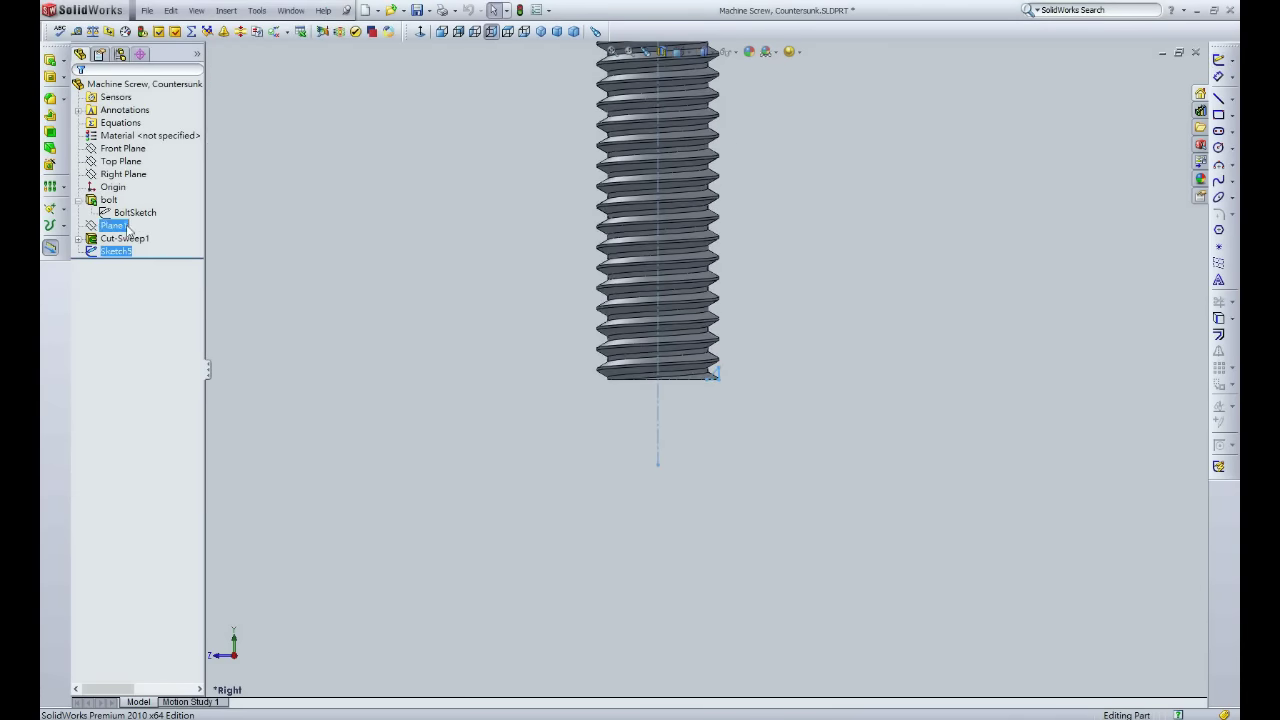
left_click(224, 10)
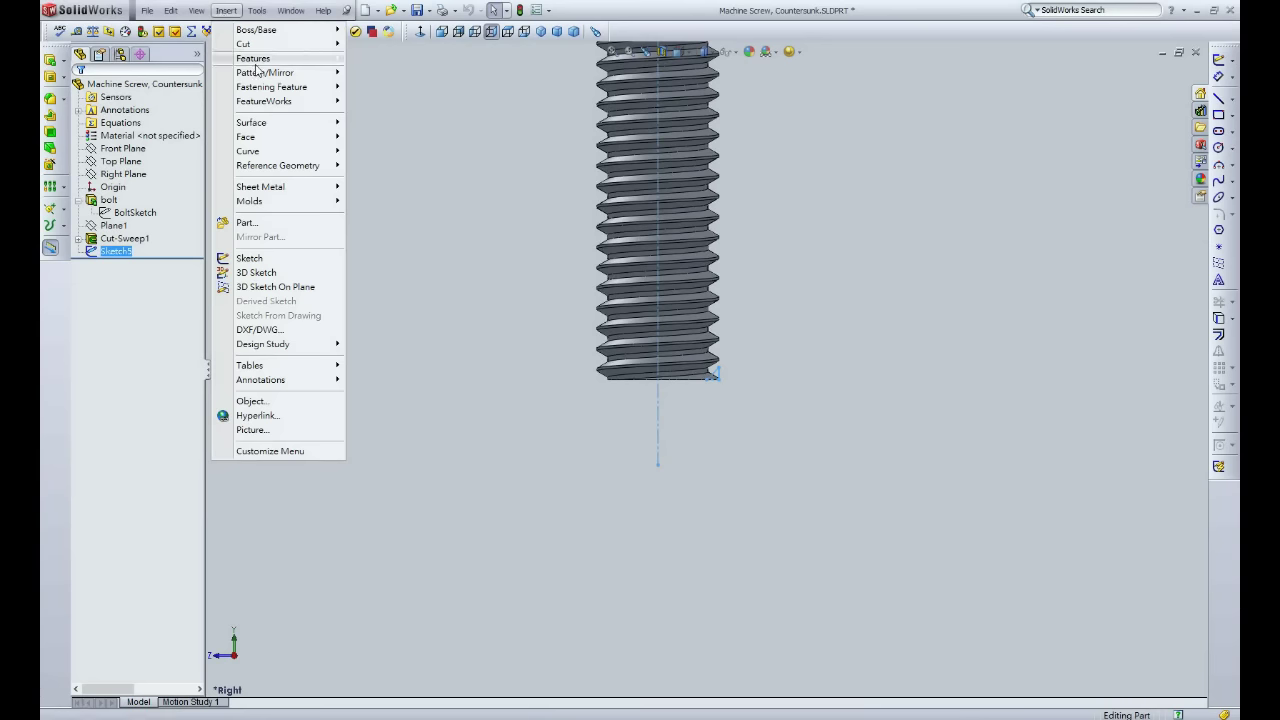
mouse_move(243, 44)
left_click(398, 60)
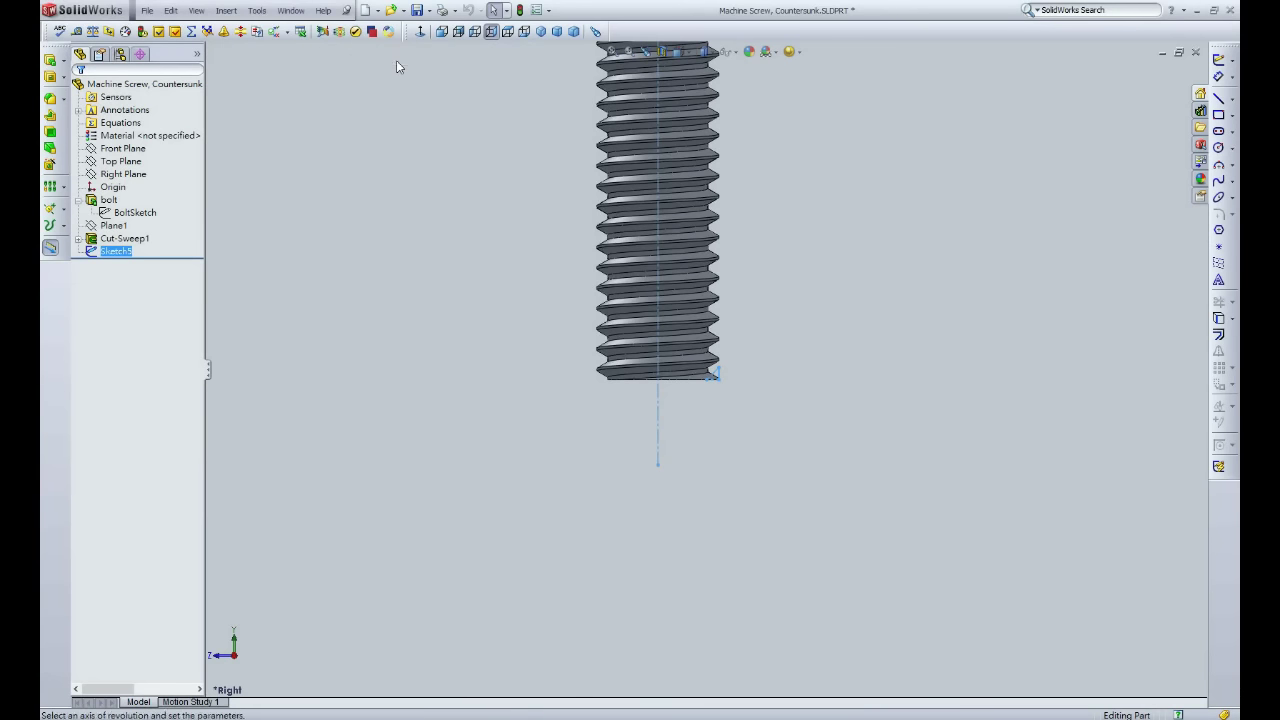
left_click(81, 91)
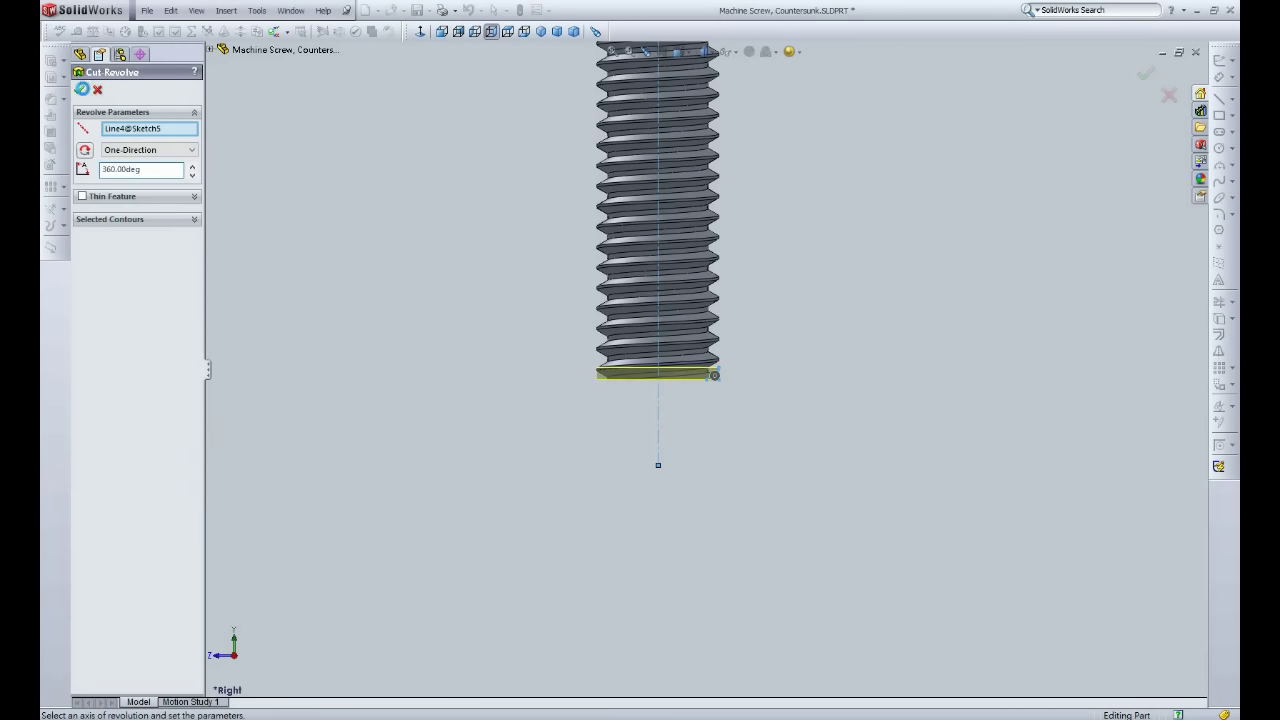
middle_click_drag(506, 232, 880, 347)
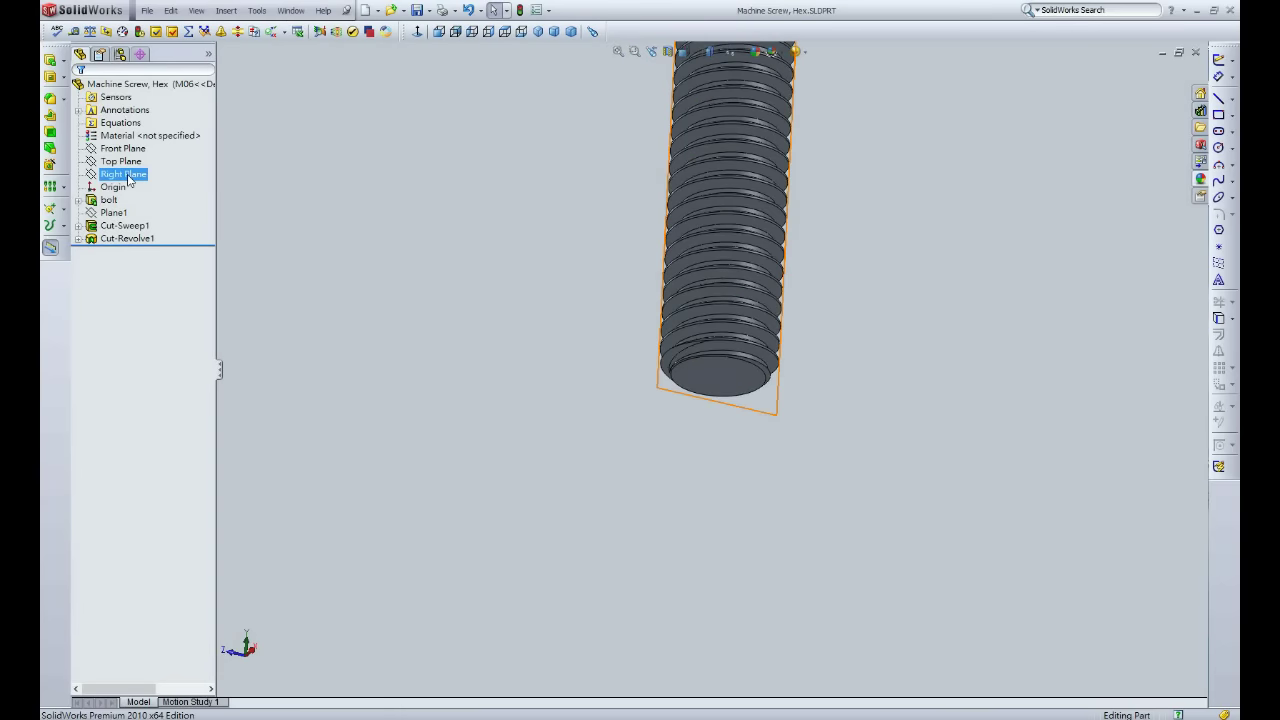
On the screw's top face, sketch a hexagon centred on the axis with a horizontal top edge.
left_click(123, 174)
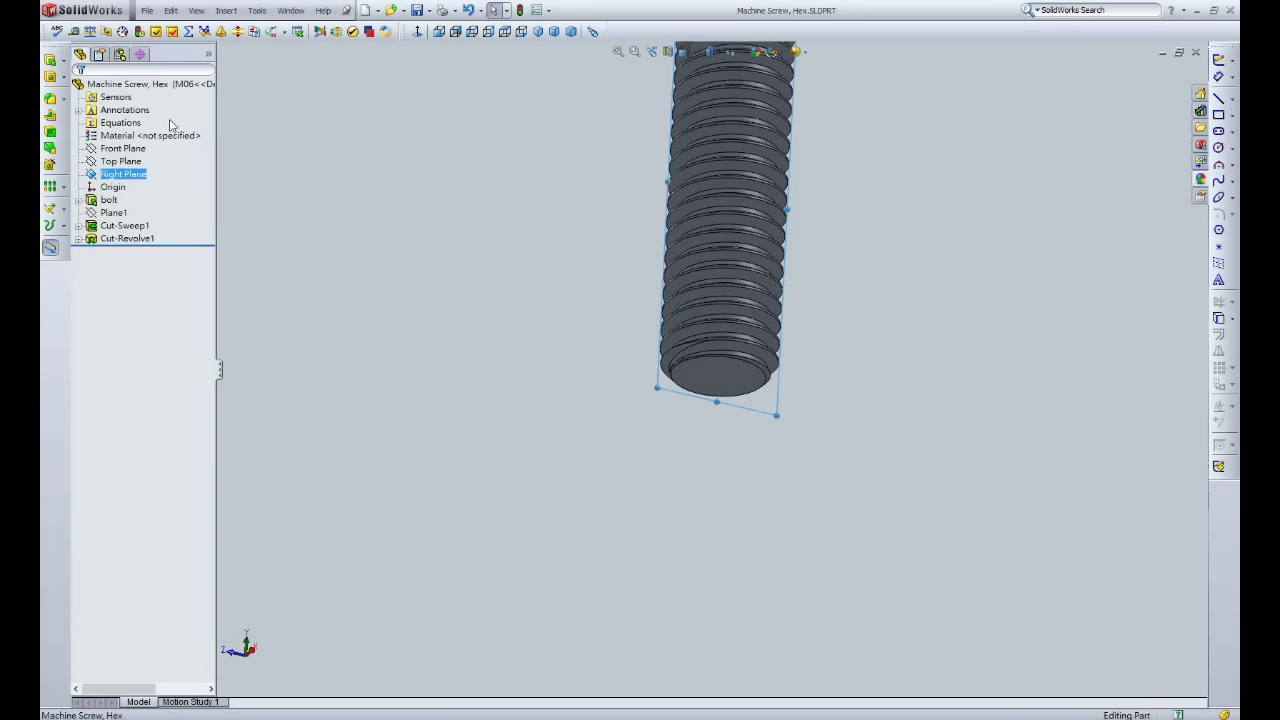
left_click(630, 257)
middle_click_drag(651, 237, 757, 302)
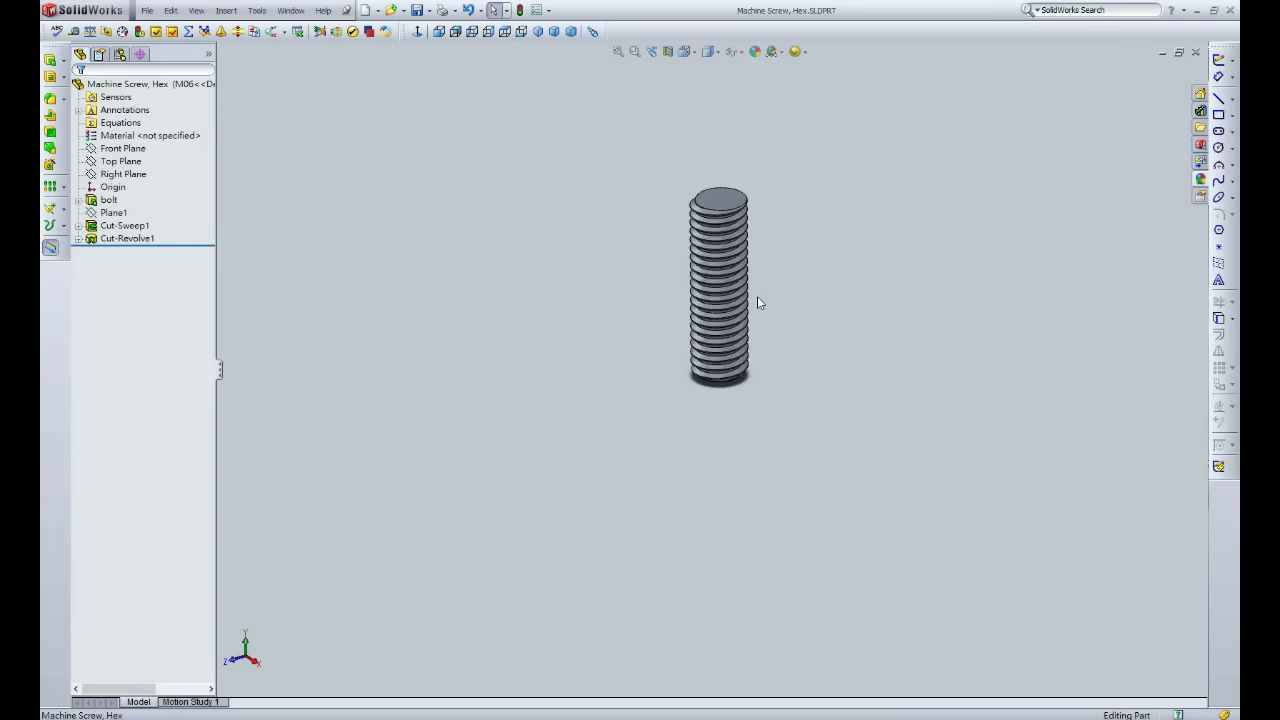
left_click(720, 200)
scroll(740, 165, "down", 5)
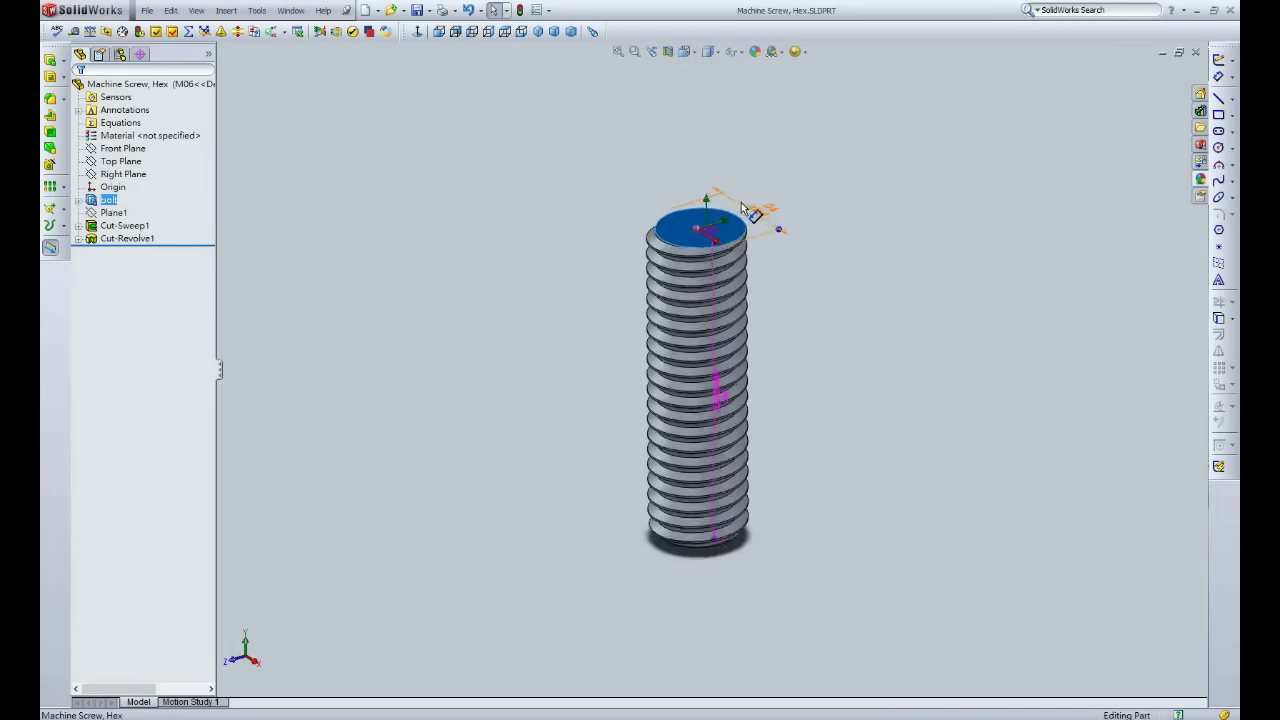
left_click(1218, 61)
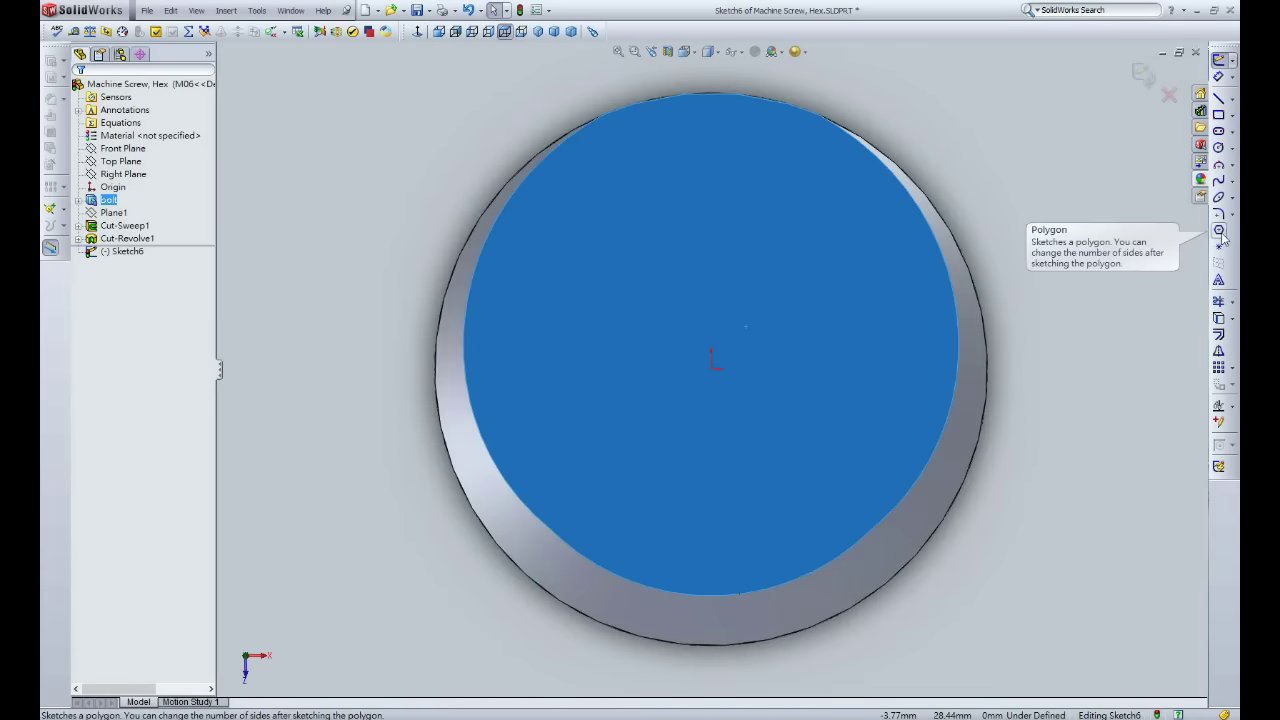
left_click(1218, 229)
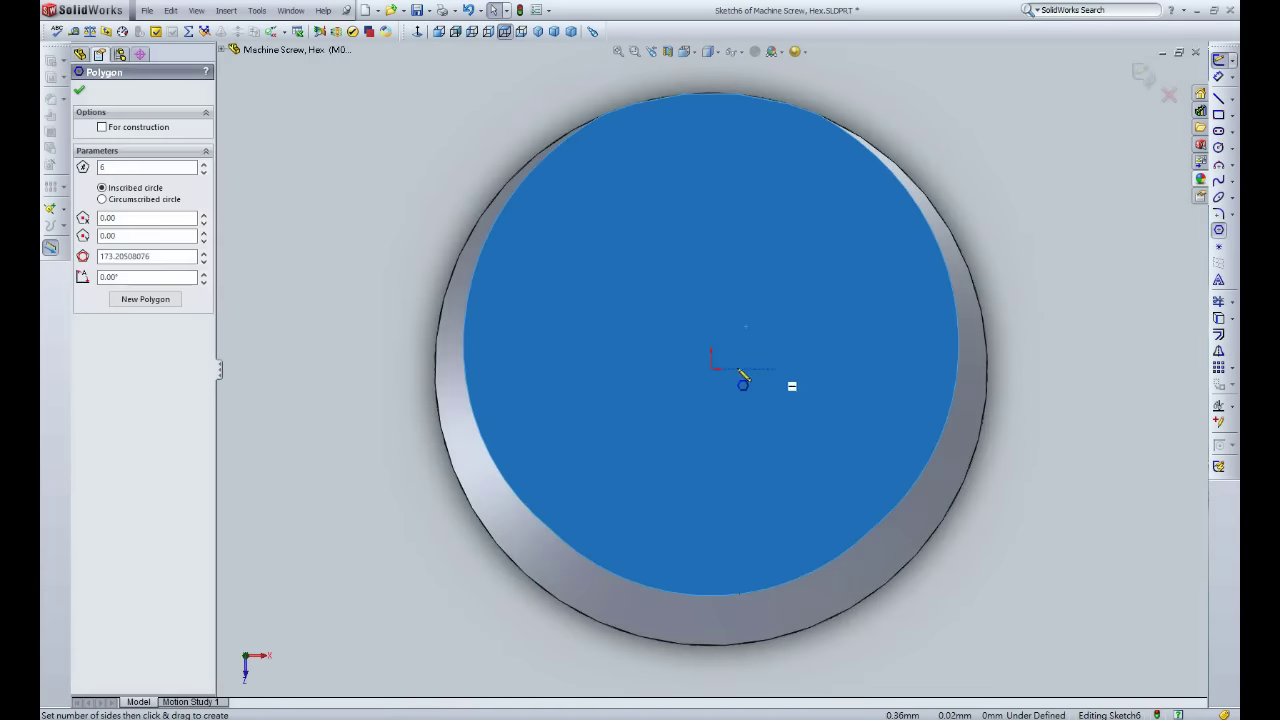
scroll(720, 382, "up", 4)
left_click_drag(712, 368, 640, 208)
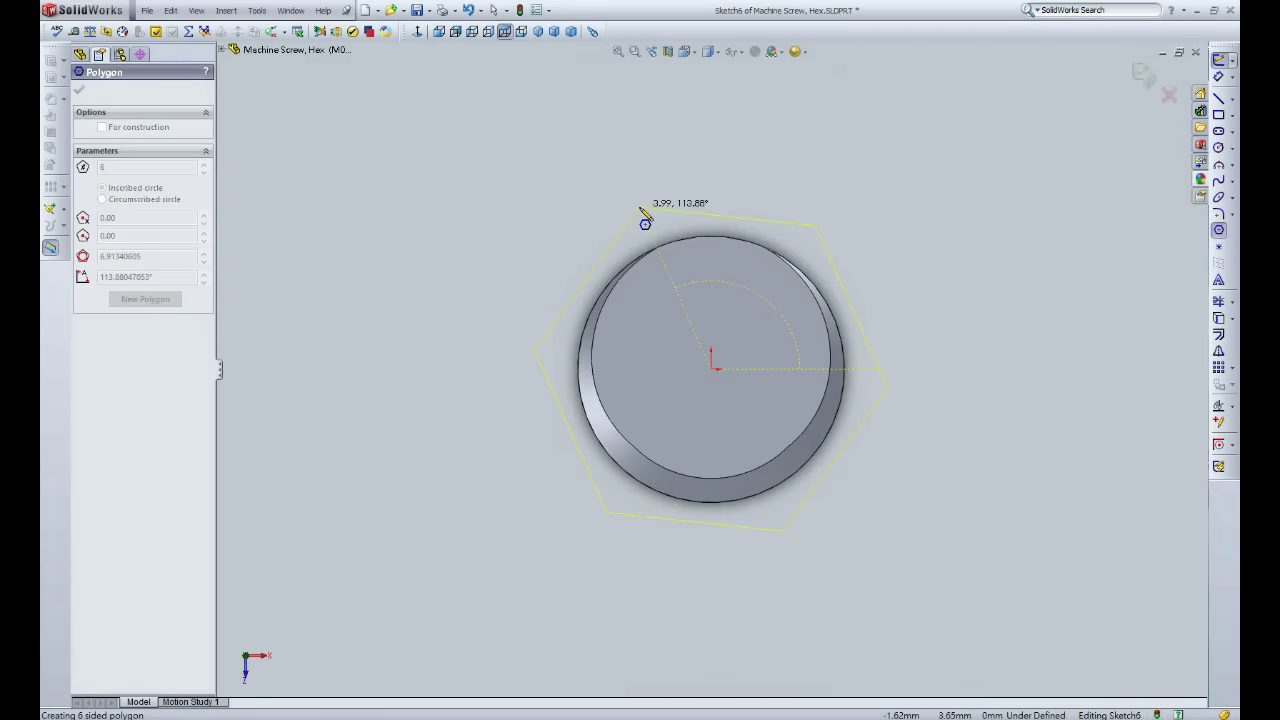
key("Escape")
left_click(680, 212)
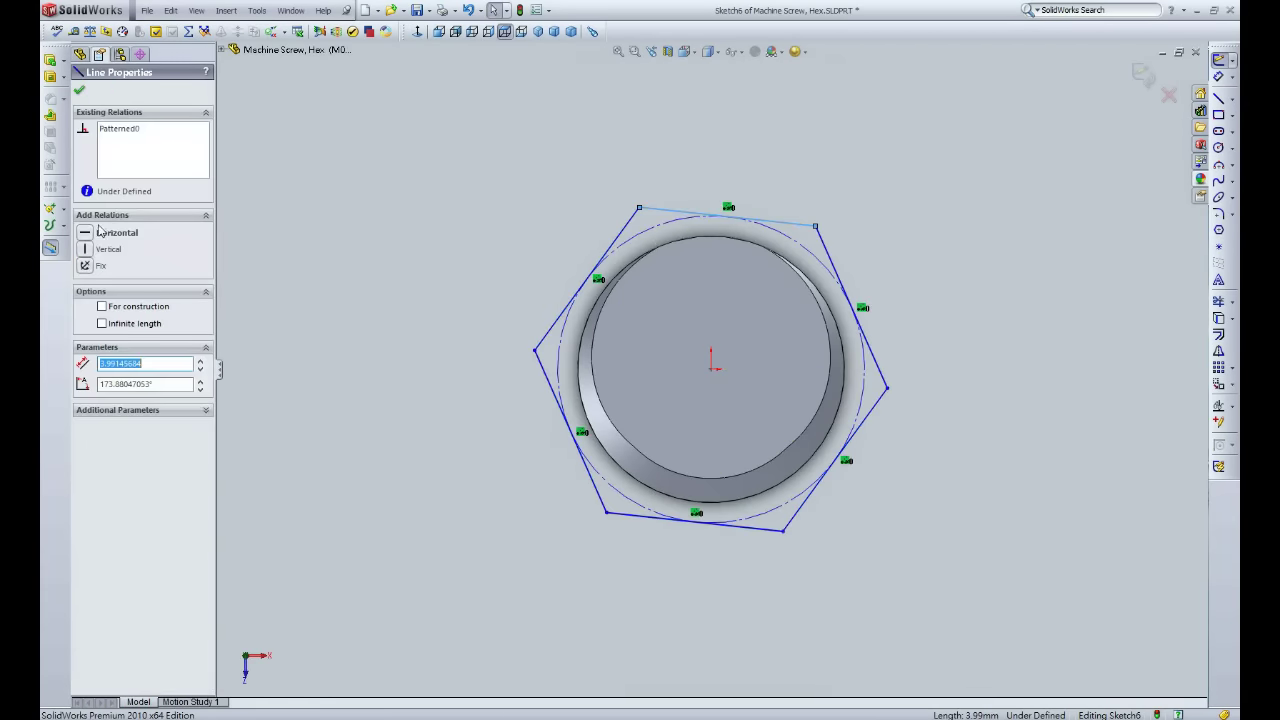
left_click(100, 232)
Dimension the hexagon's across-flats width to 10 mm and rename that dimension HeadWidth.
left_click(1218, 76)
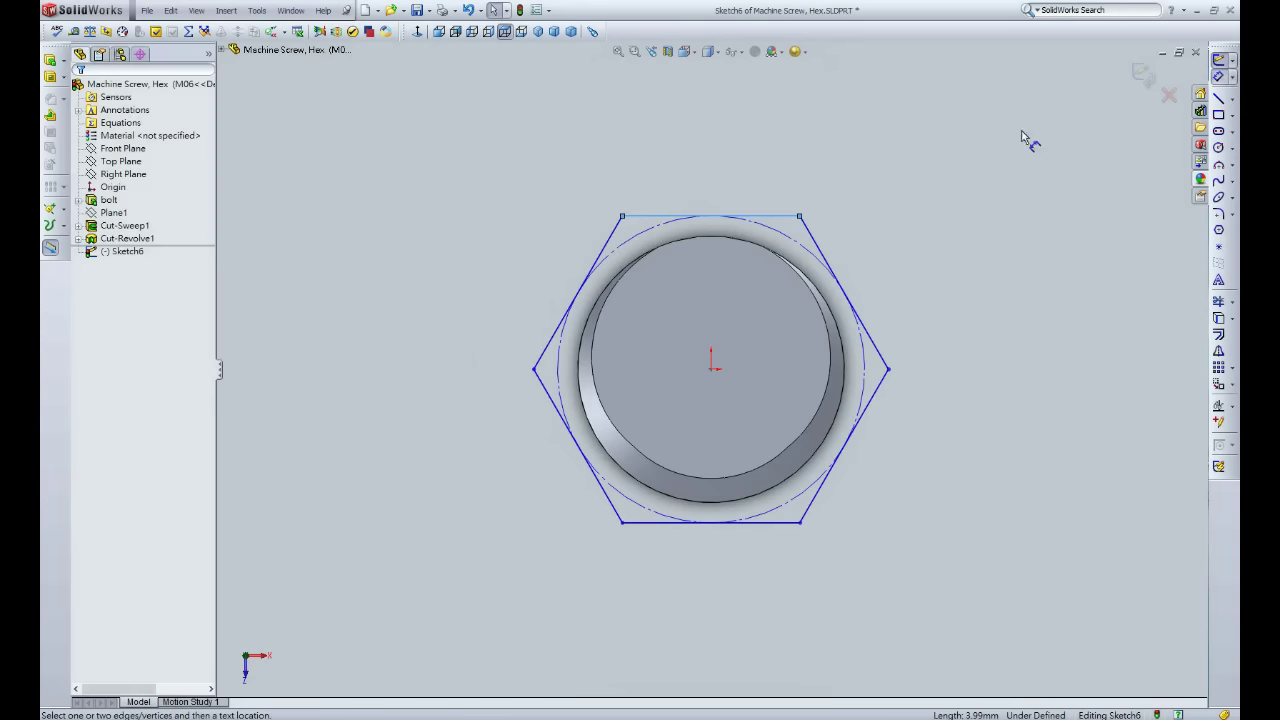
left_click(777, 217)
left_click(780, 523)
left_click(932, 362)
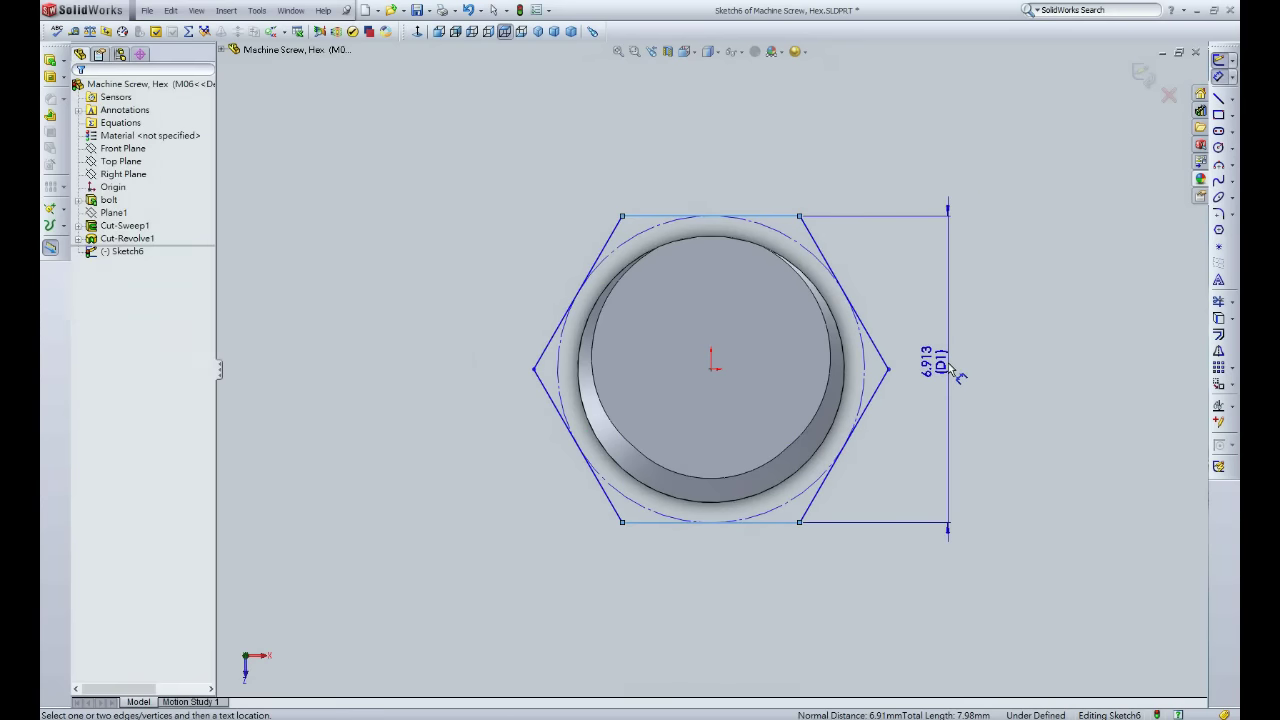
type("10")
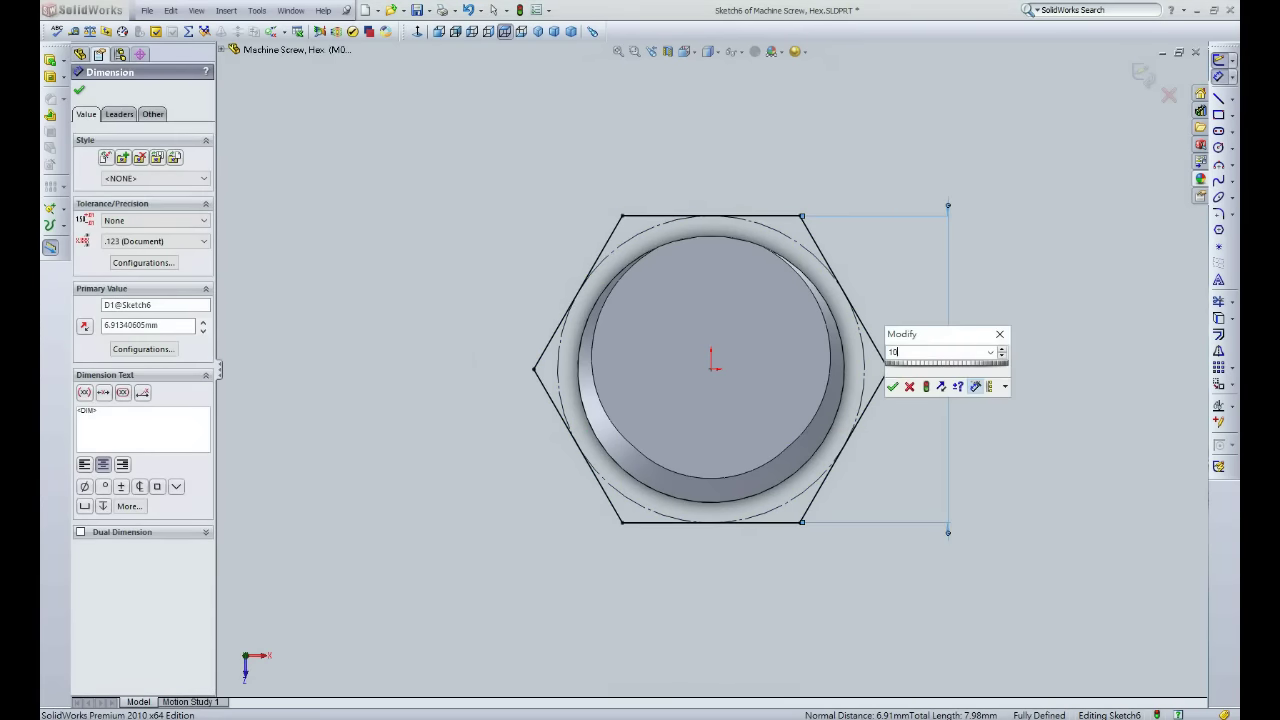
key("Return")
left_click(1040, 362)
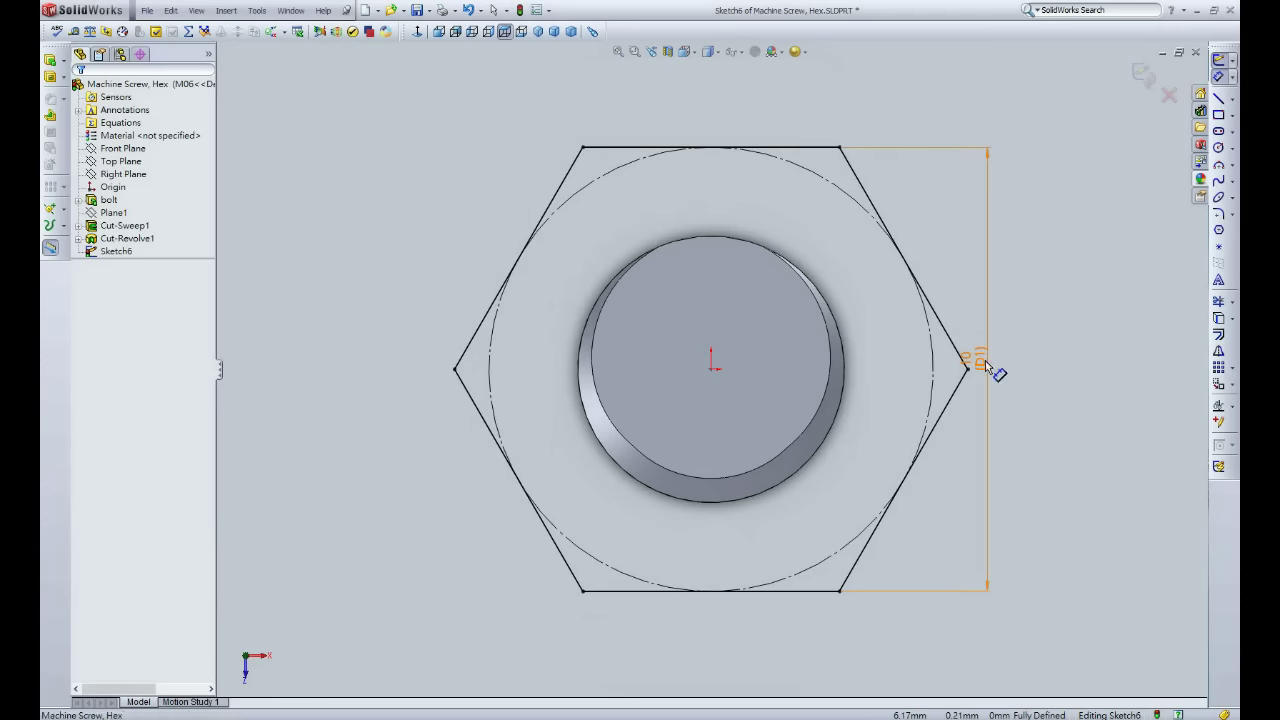
left_click(978, 362)
left_click_drag(160, 304, 60, 311)
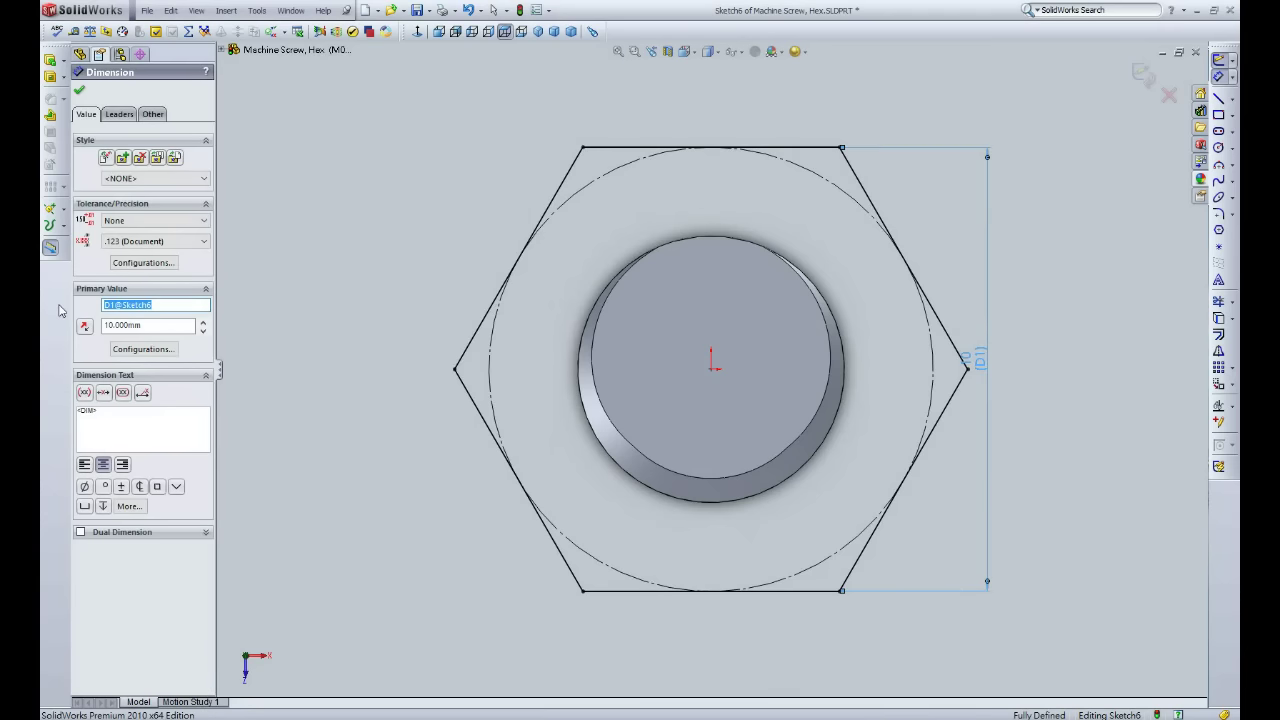
type("HeadWidth")
left_click(79, 90)
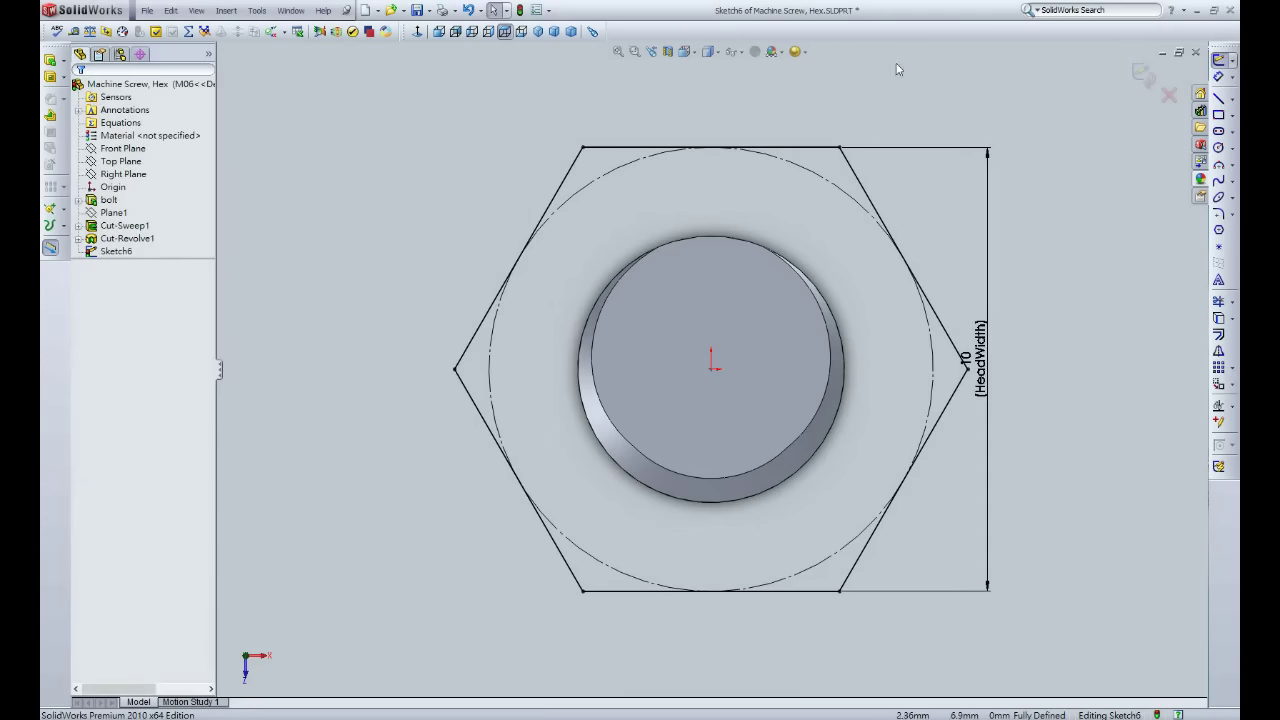
Extrude the hexagon sketch 4.24 mm into a solid hex head.
left_click(63, 66)
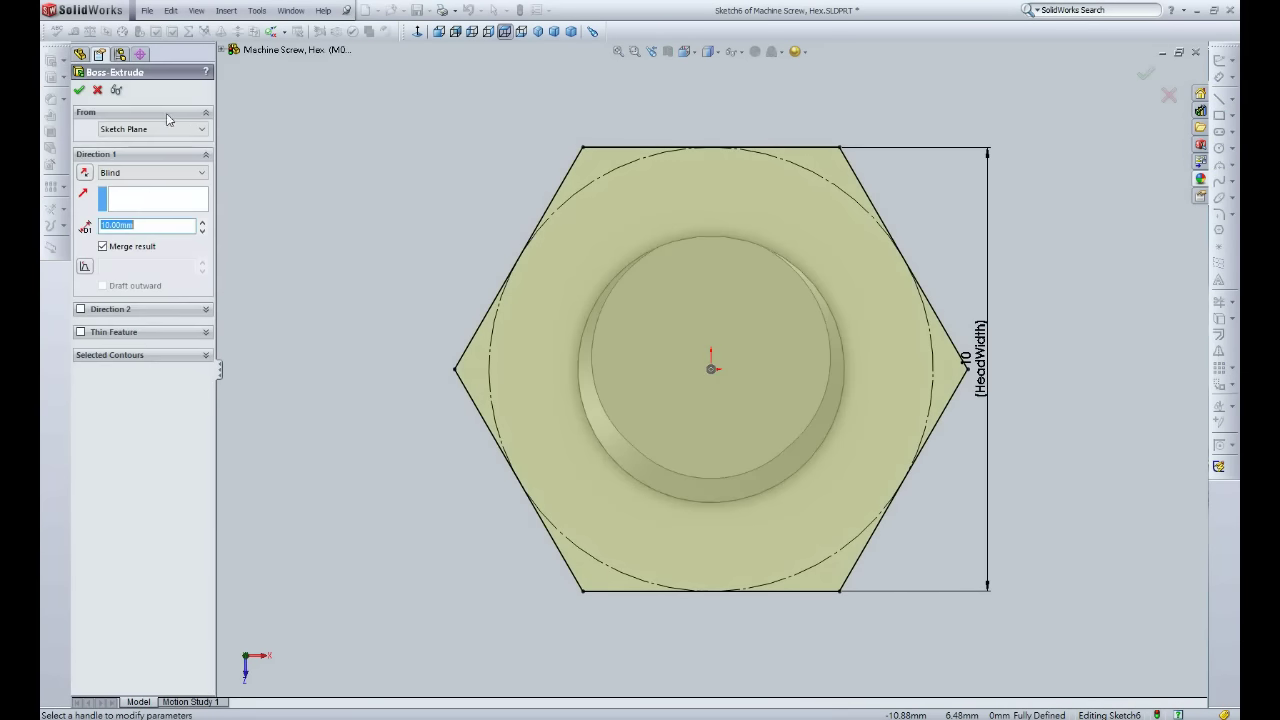
middle_click_drag(271, 243, 322, 174)
scroll(817, 209, "up", 5)
scroll(754, 306, "down", 3)
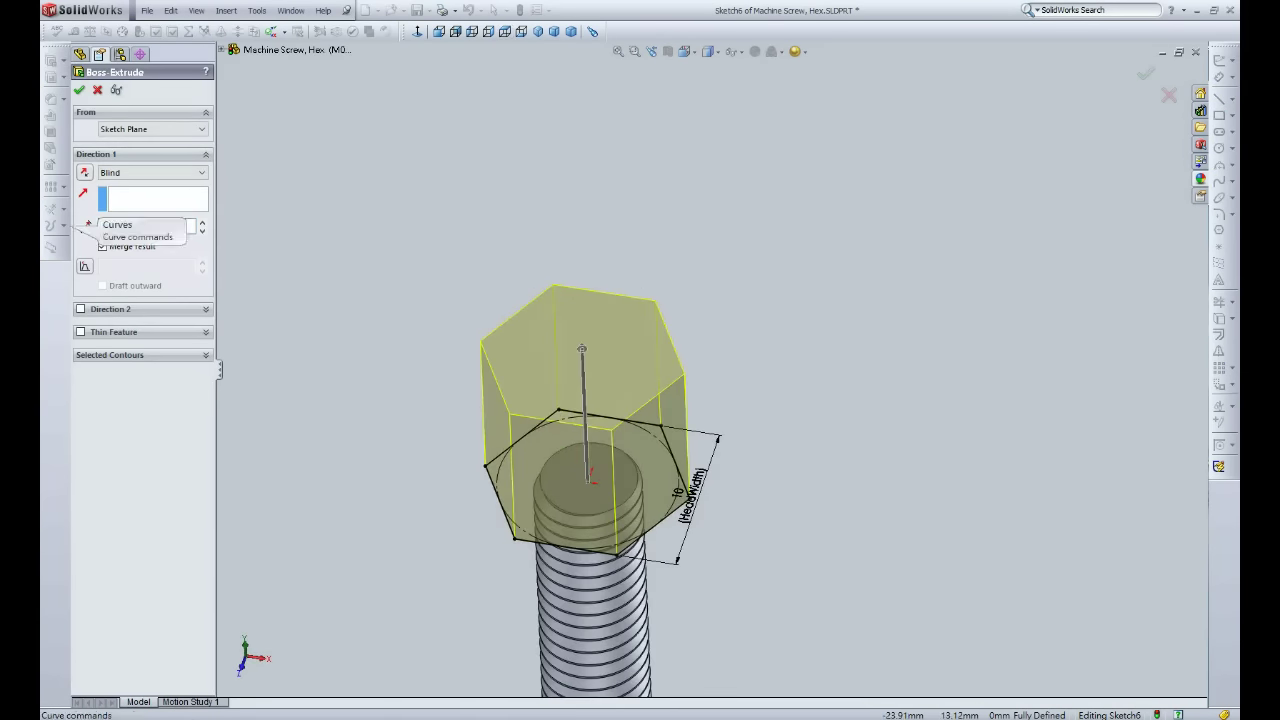
left_click(79, 90)
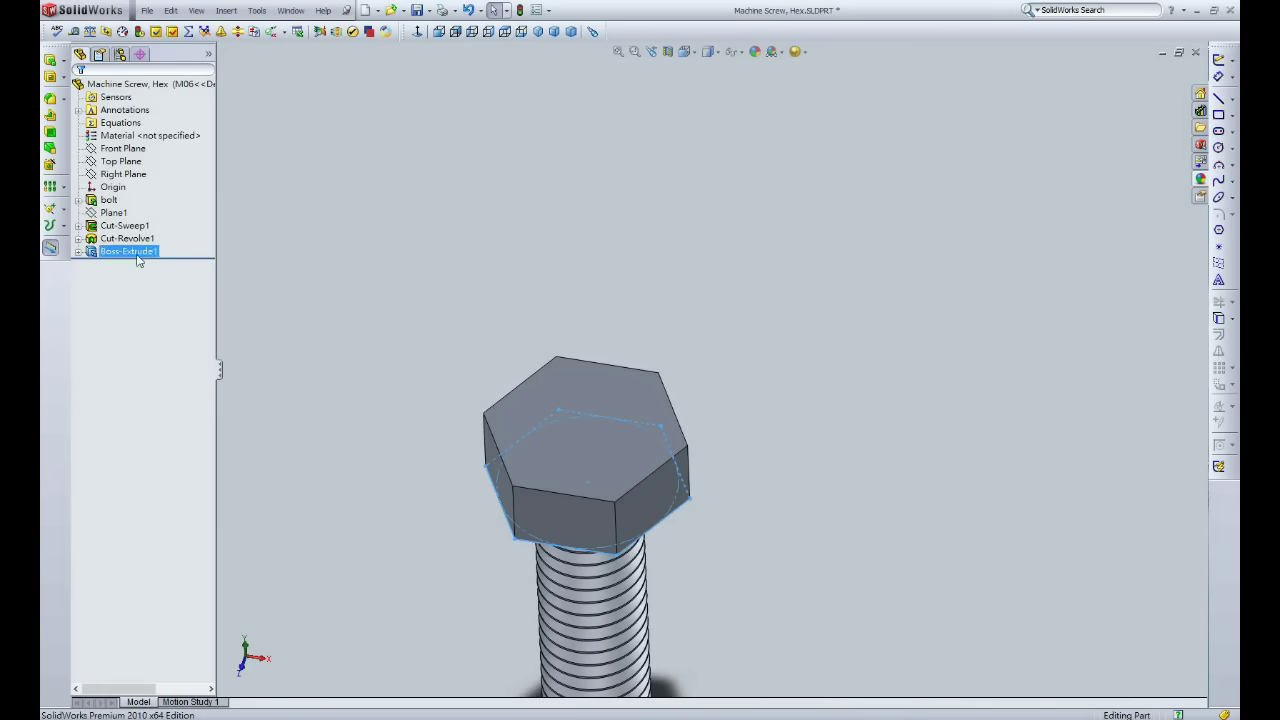
Rename the head's 4.24 depth dimension to HeadThk and save the part.
left_click(88, 253)
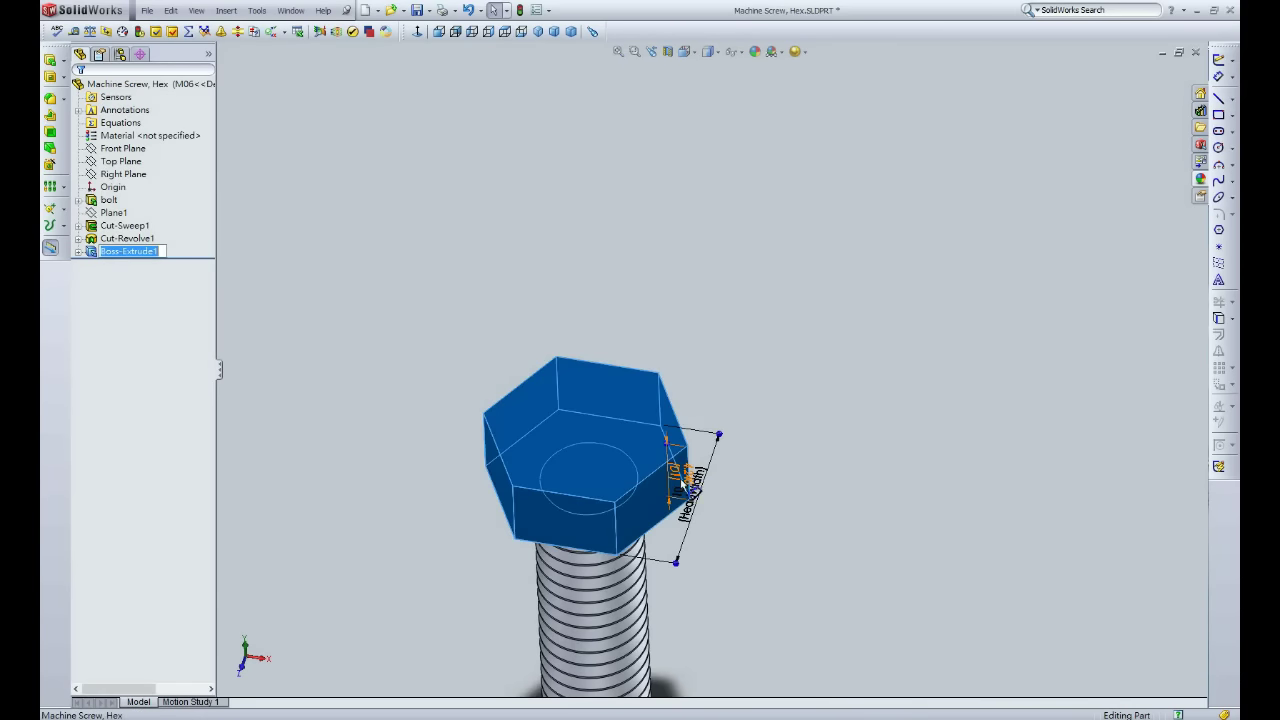
scroll(677, 478, "down", 5)
left_click(680, 436)
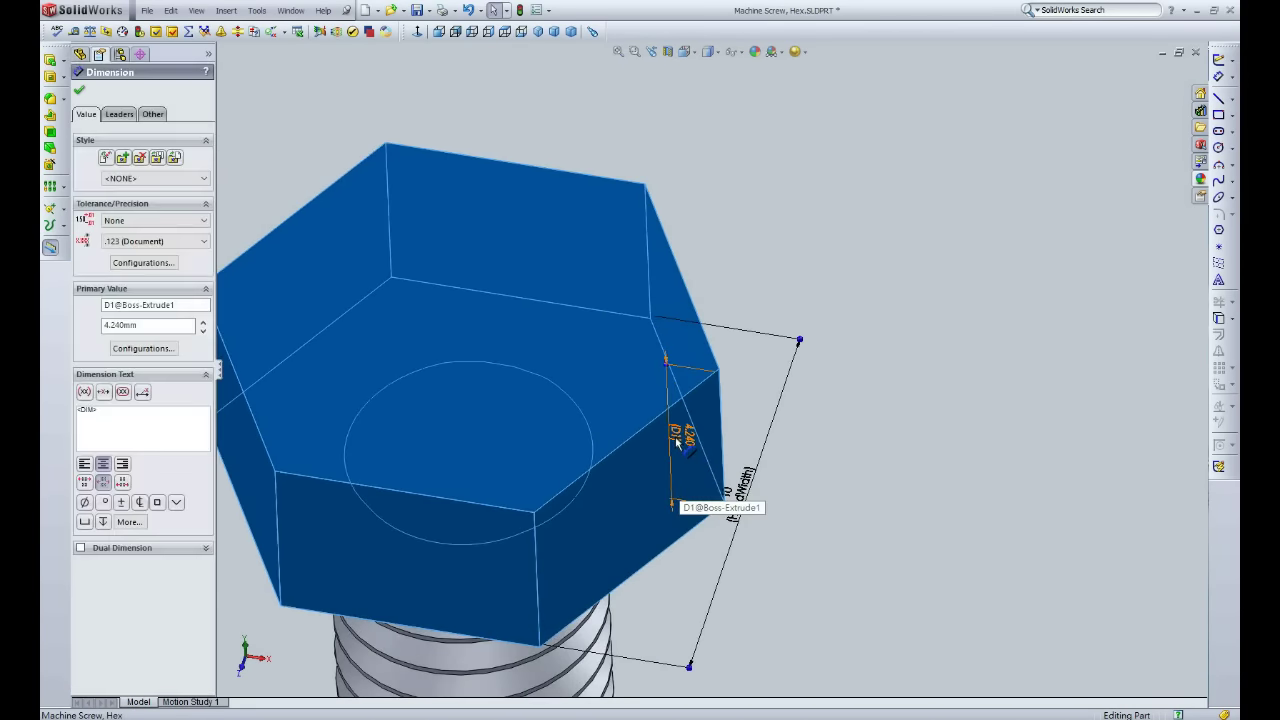
right_click(677, 437)
left_click(200, 306)
left_click(200, 306)
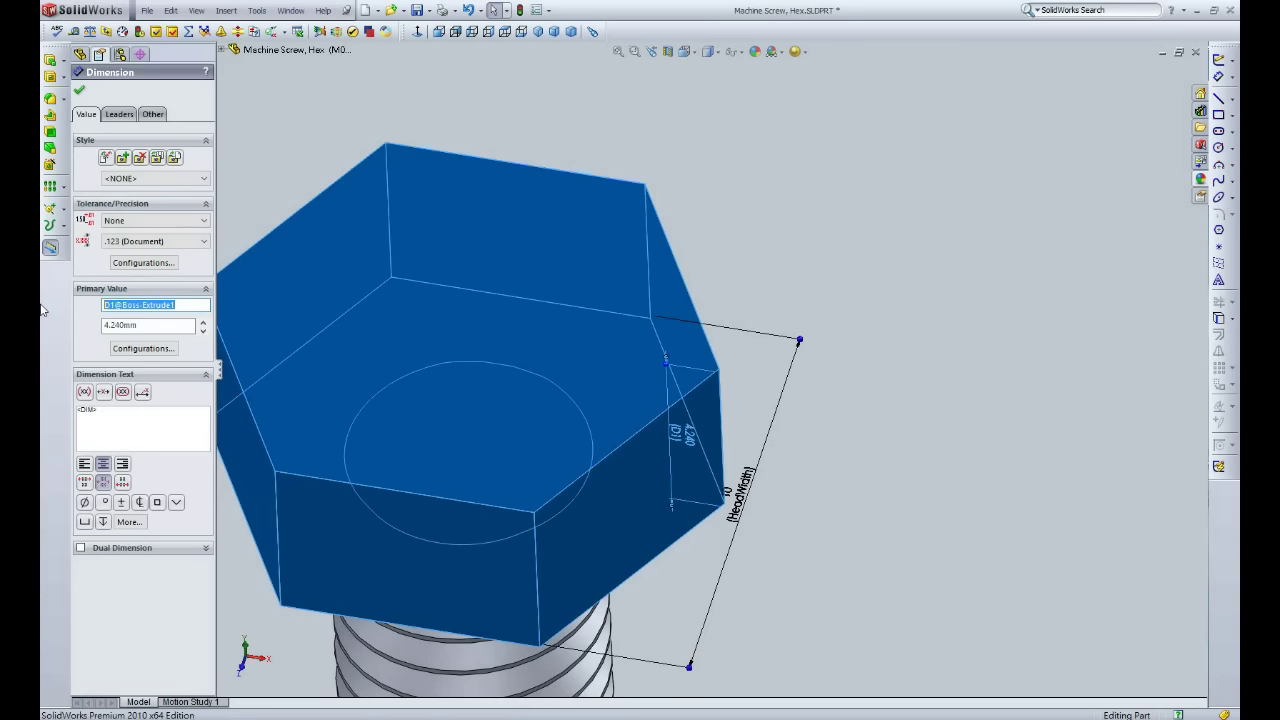
type("HeadThi")
left_click(79, 93)
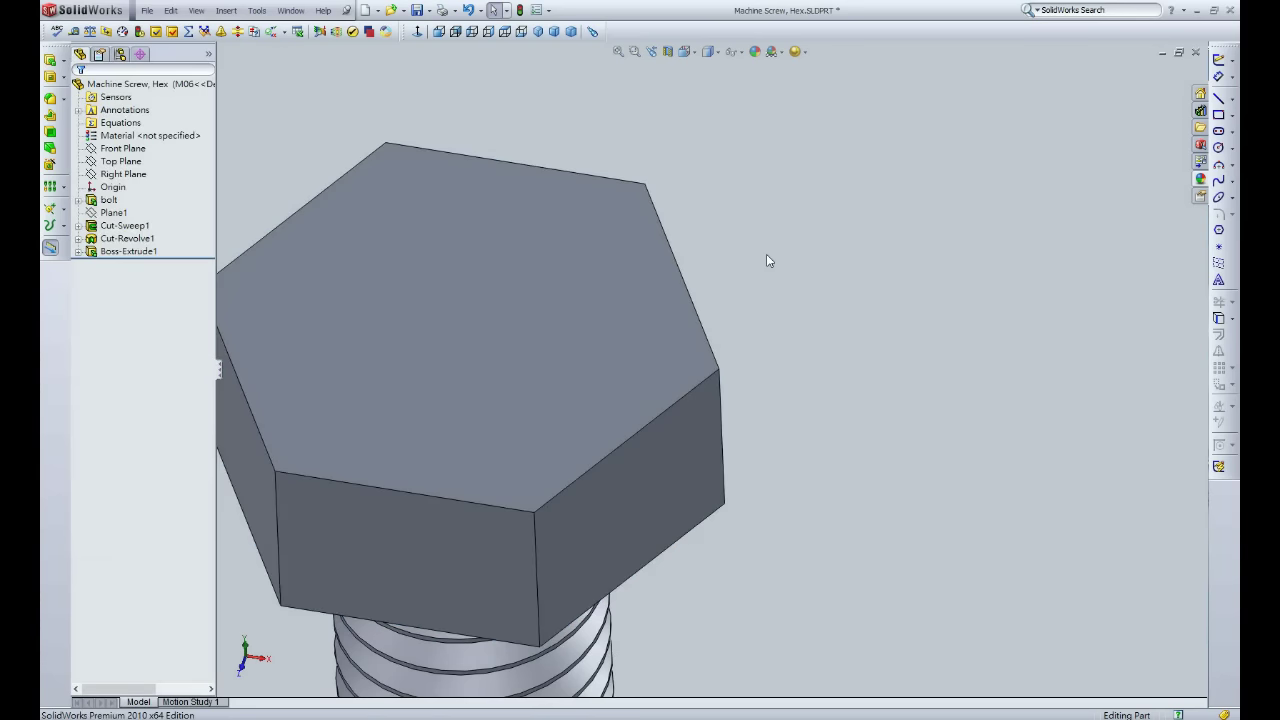
scroll(695, 379, "up", 3)
scroll(643, 413, "up", 2)
key("ctrl+s")
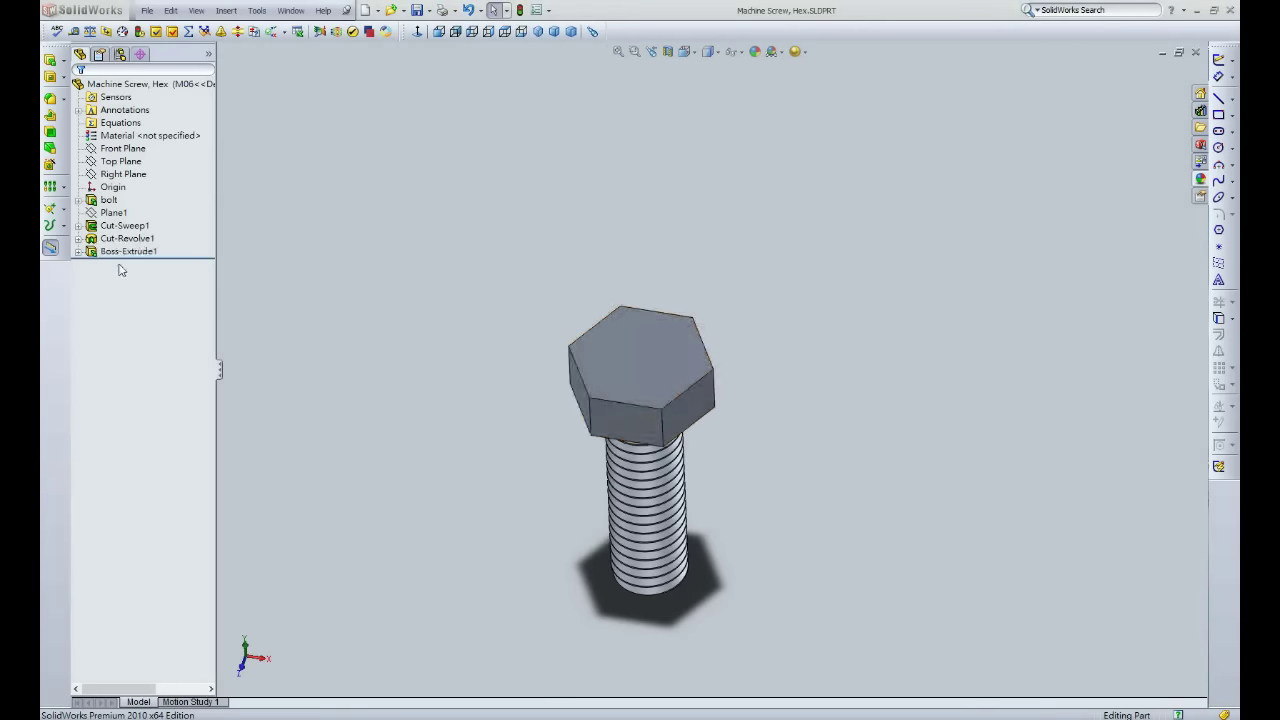
Rename Boss-Extrude1 to Head and its Sketch6 to HeadSketch.
left_click(128, 251)
left_click(128, 251)
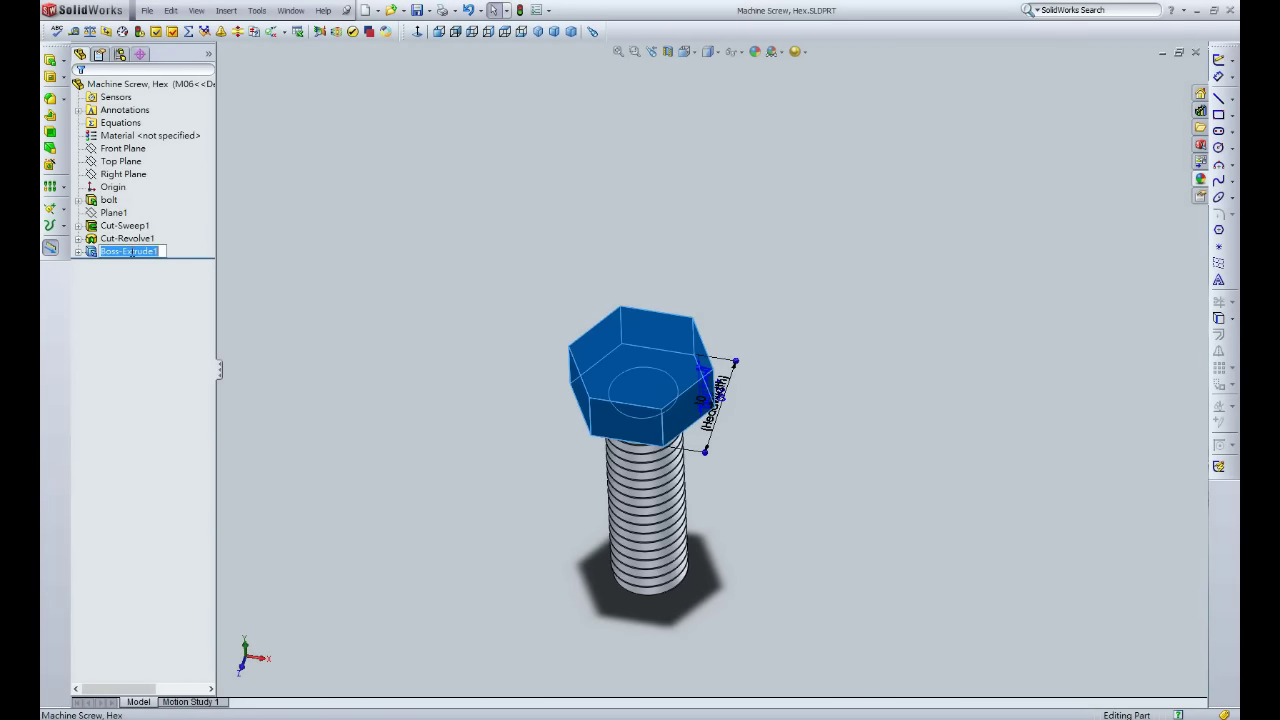
type("Head")
key("Return")
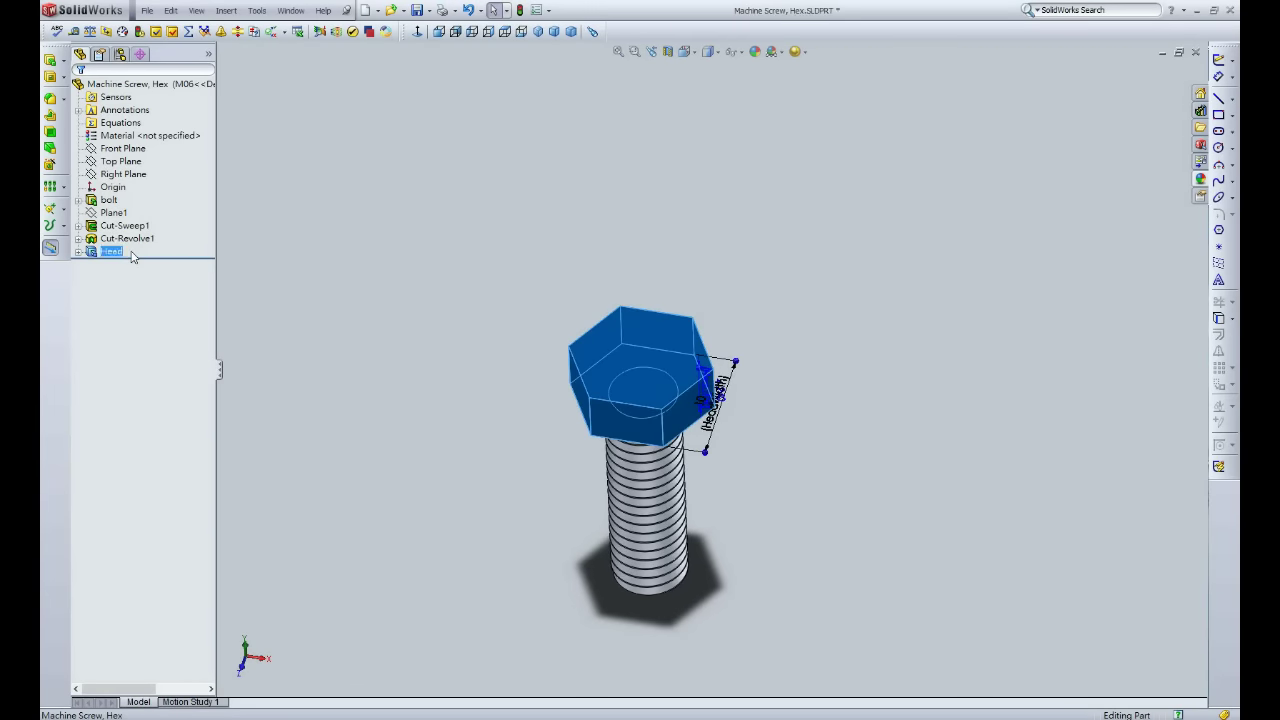
left_click(79, 252)
left_click(122, 264)
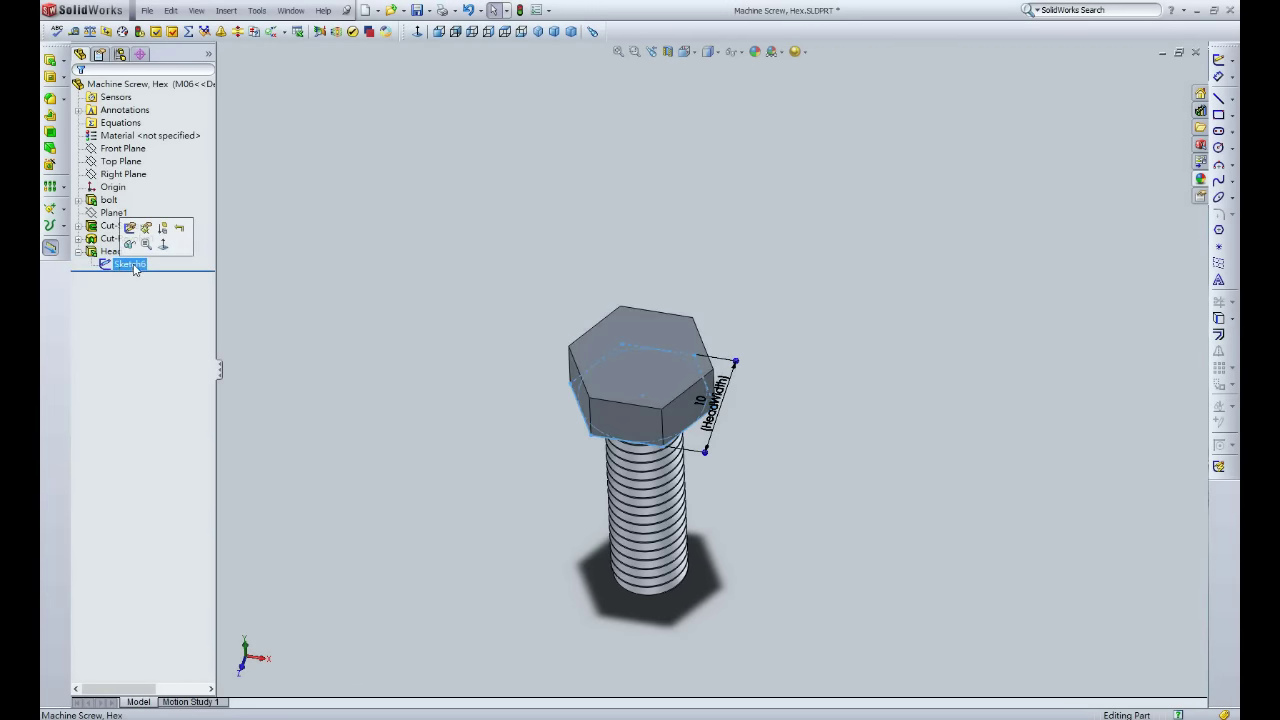
left_click(130, 264)
type("Head")
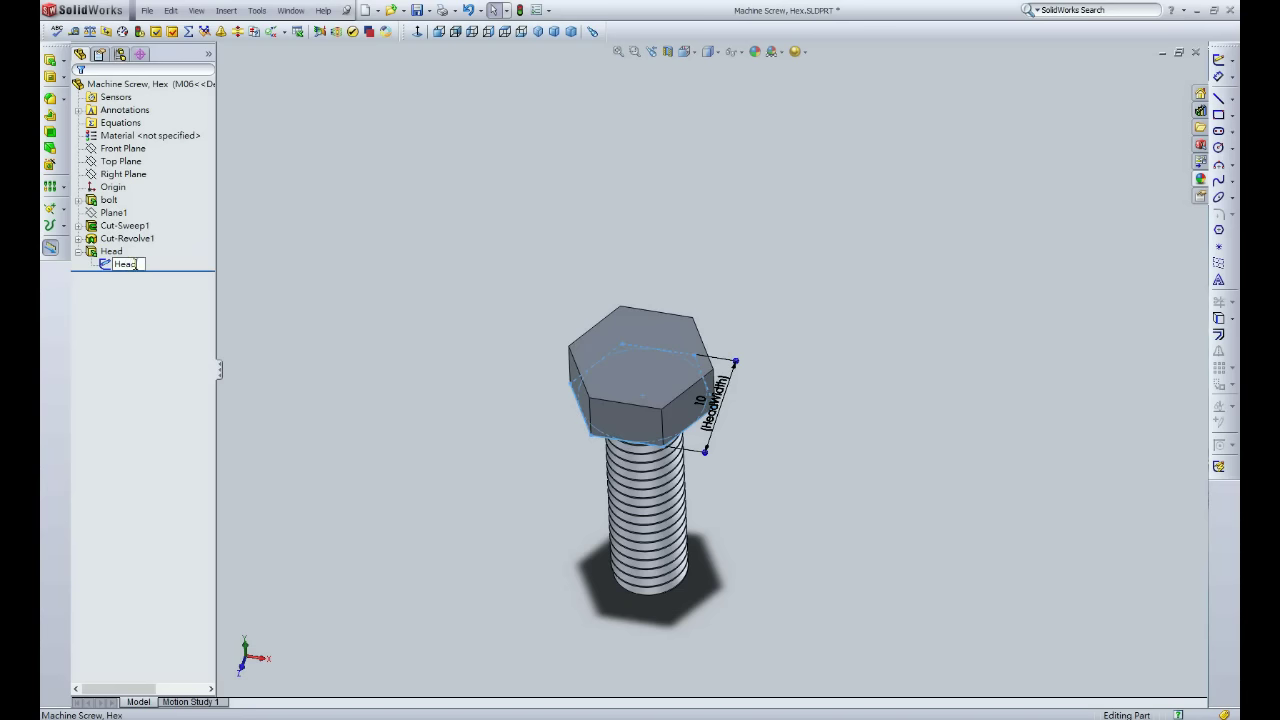
key("Return")
left_click(128, 177)
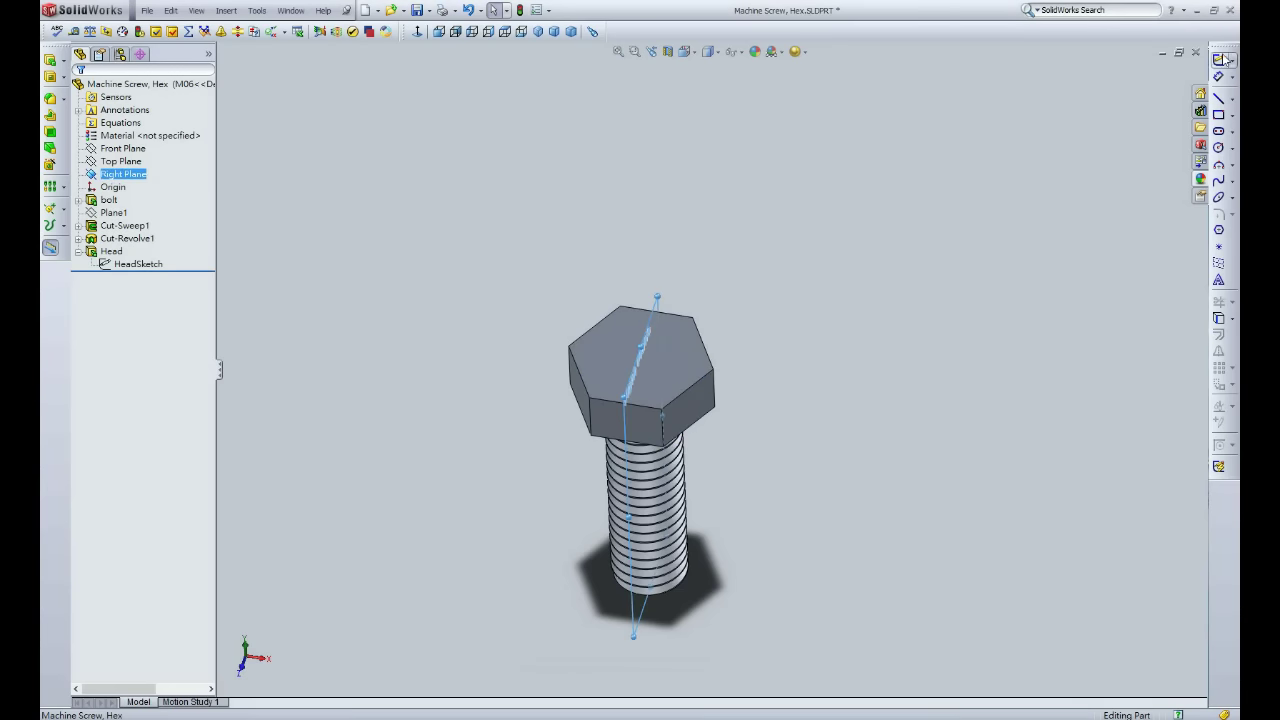
Start a new sketch on the Right Plane, viewed normal to it.
left_click(1224, 59)
left_click(418, 31)
left_click(1218, 97)
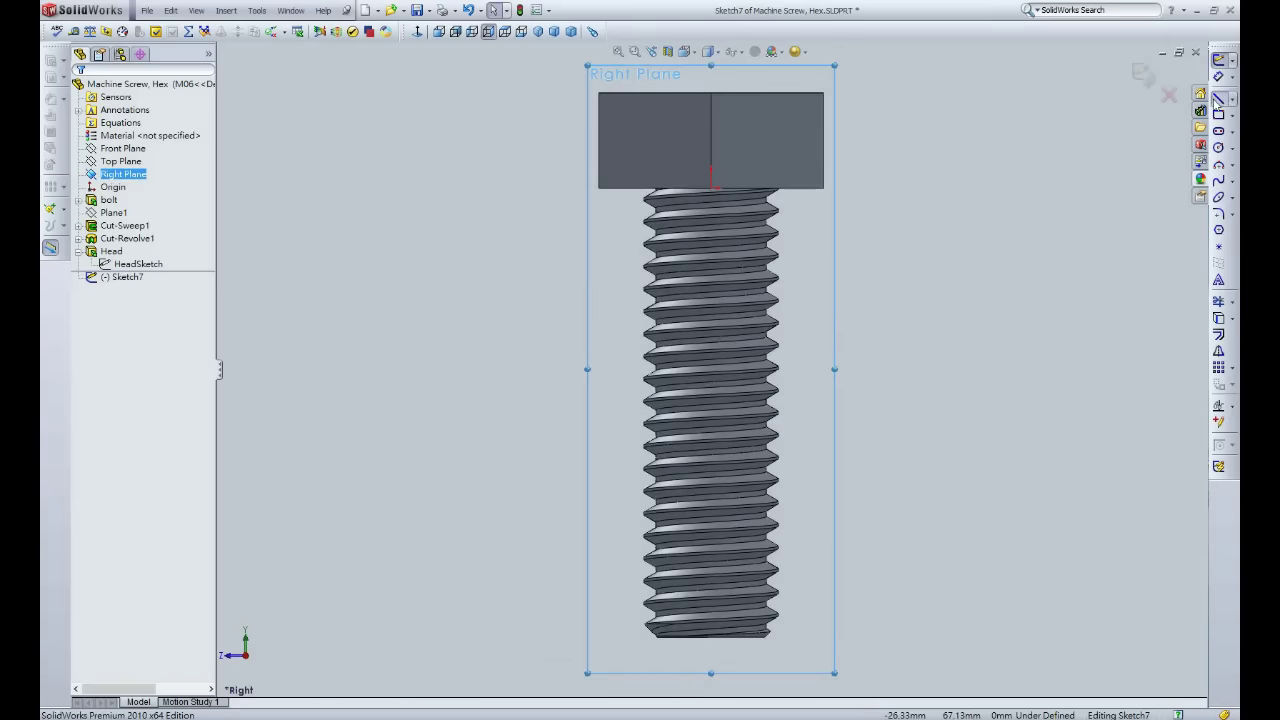
scroll(803, 168, "down", 2)
scroll(800, 190, "down", 2)
Draw a small triangle at the head's top corner plus a vertical construction centreline.
left_click(781, 182)
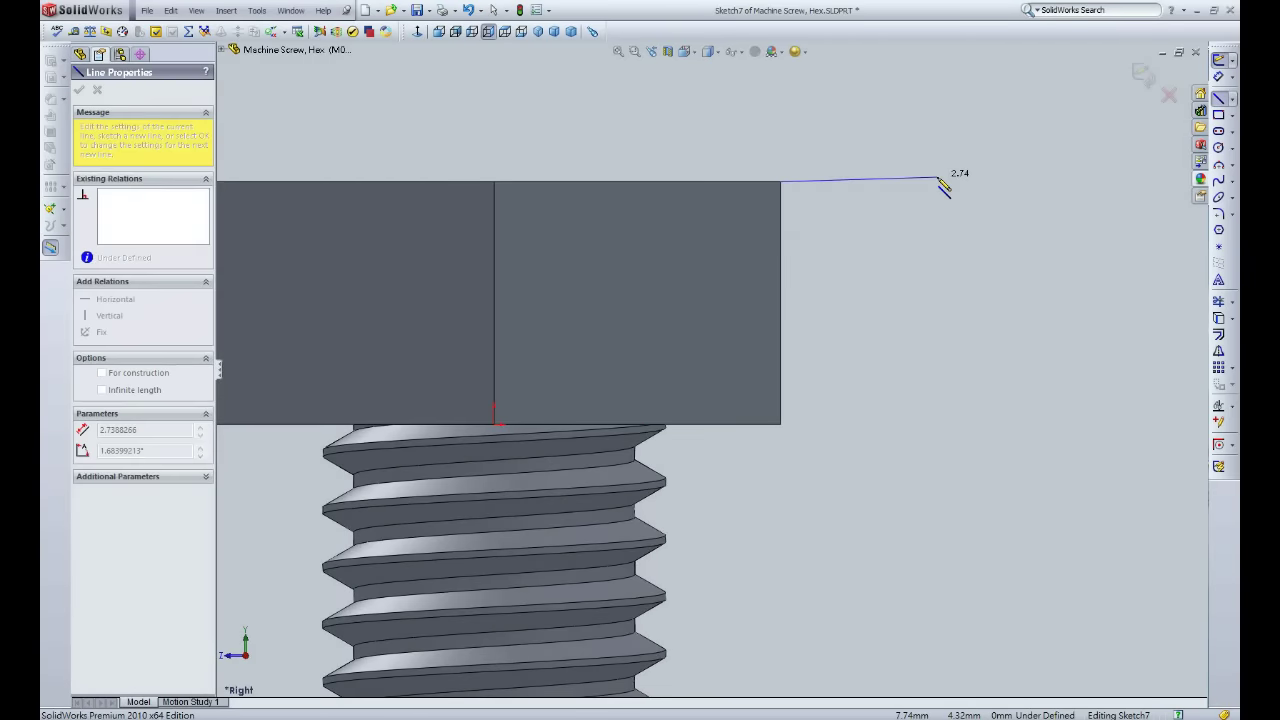
left_click(937, 182)
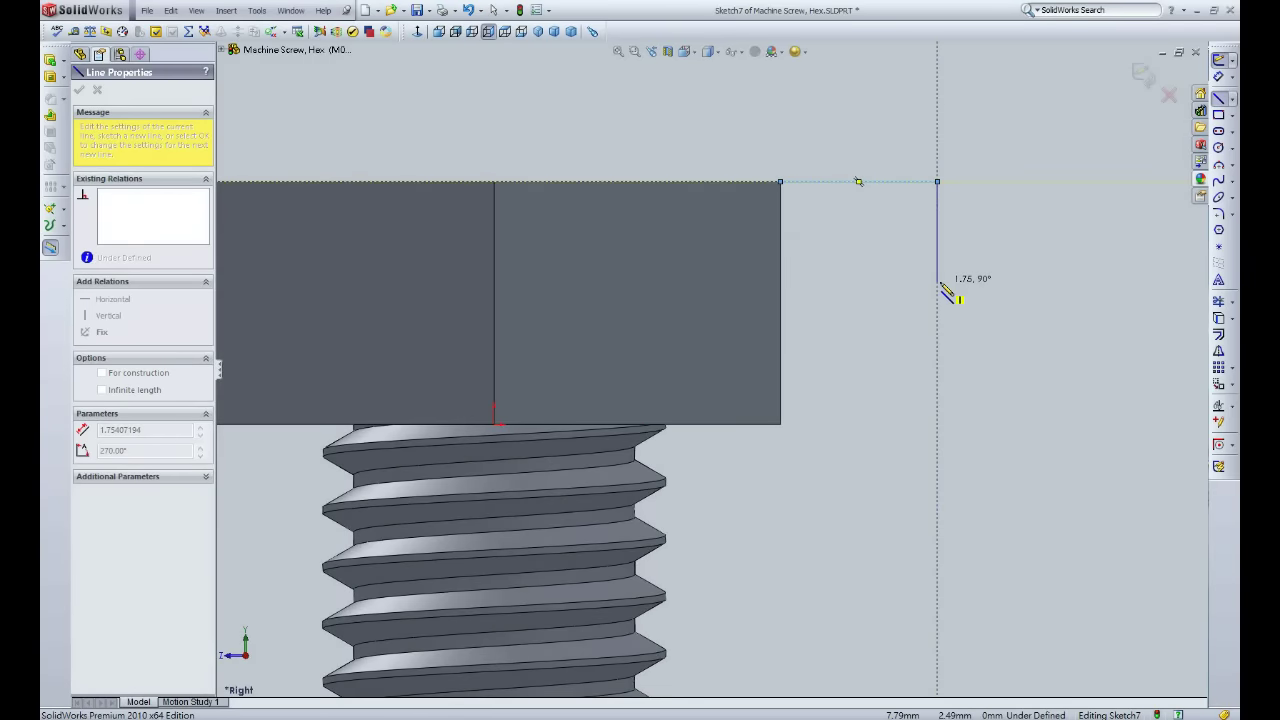
left_click(937, 281)
left_click(781, 182)
scroll(710, 369, "up", 3)
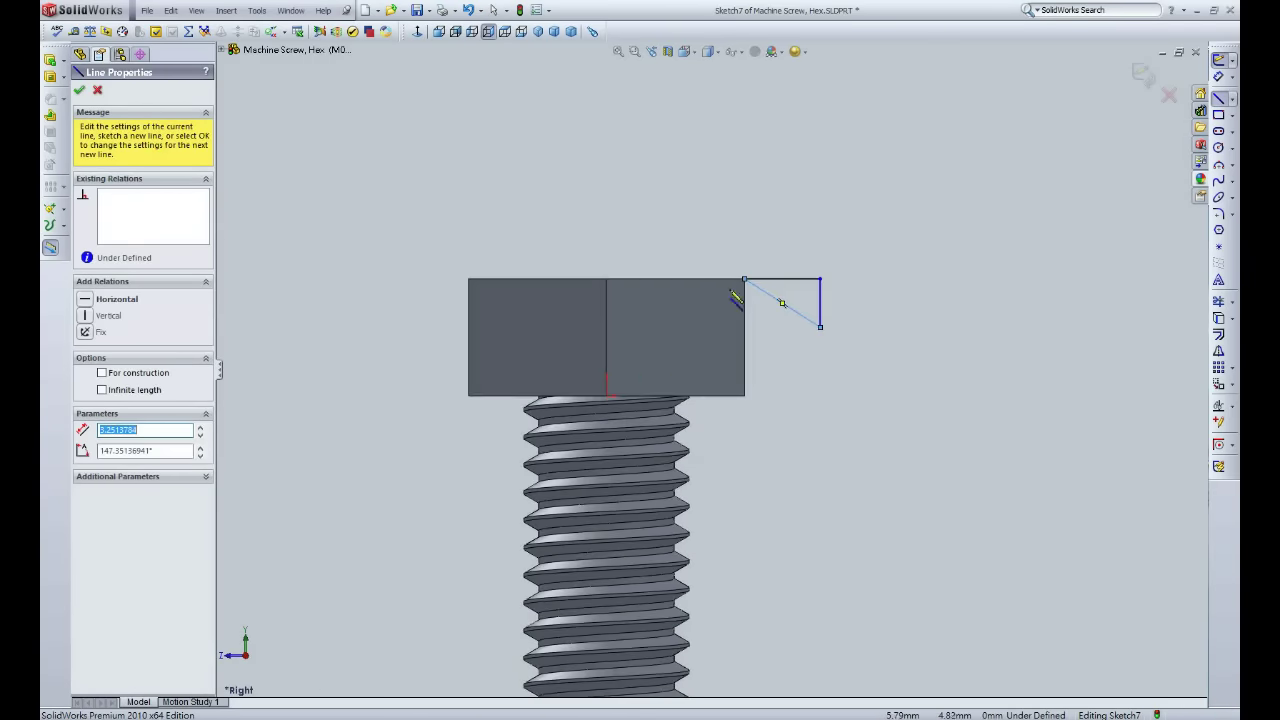
left_click(606, 159)
left_click(138, 375)
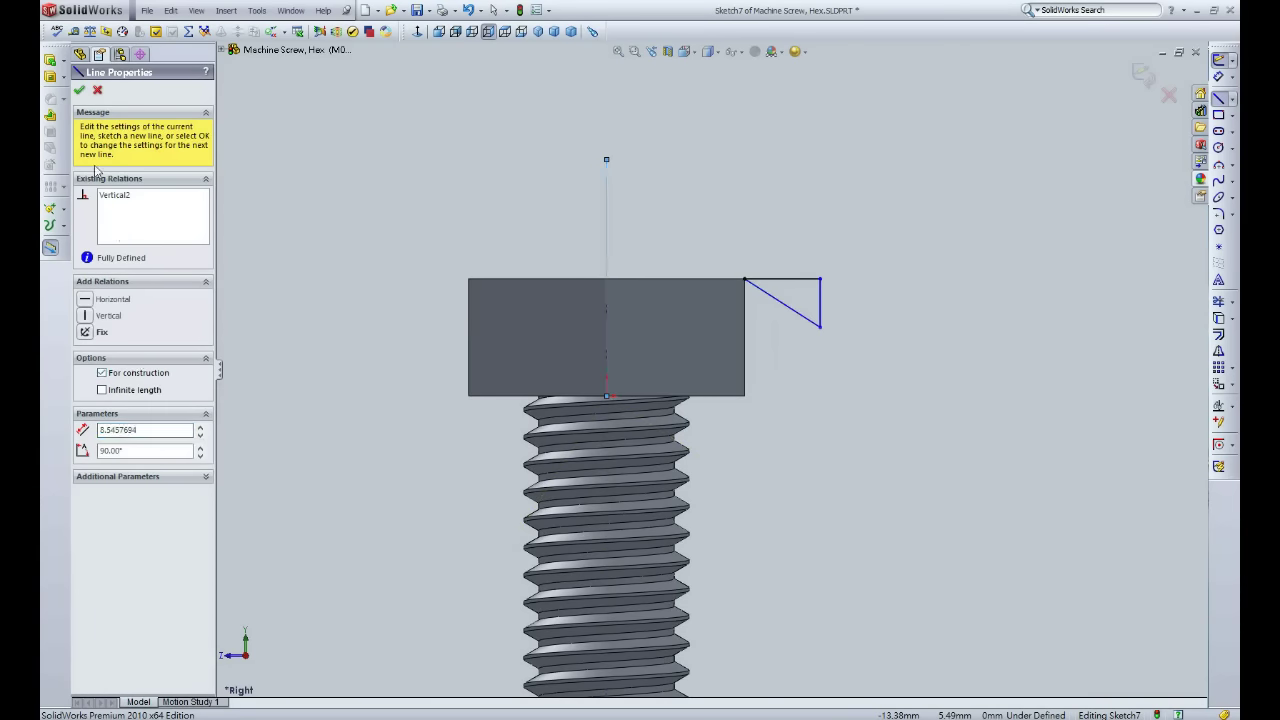
left_click(80, 91)
left_click(1219, 76)
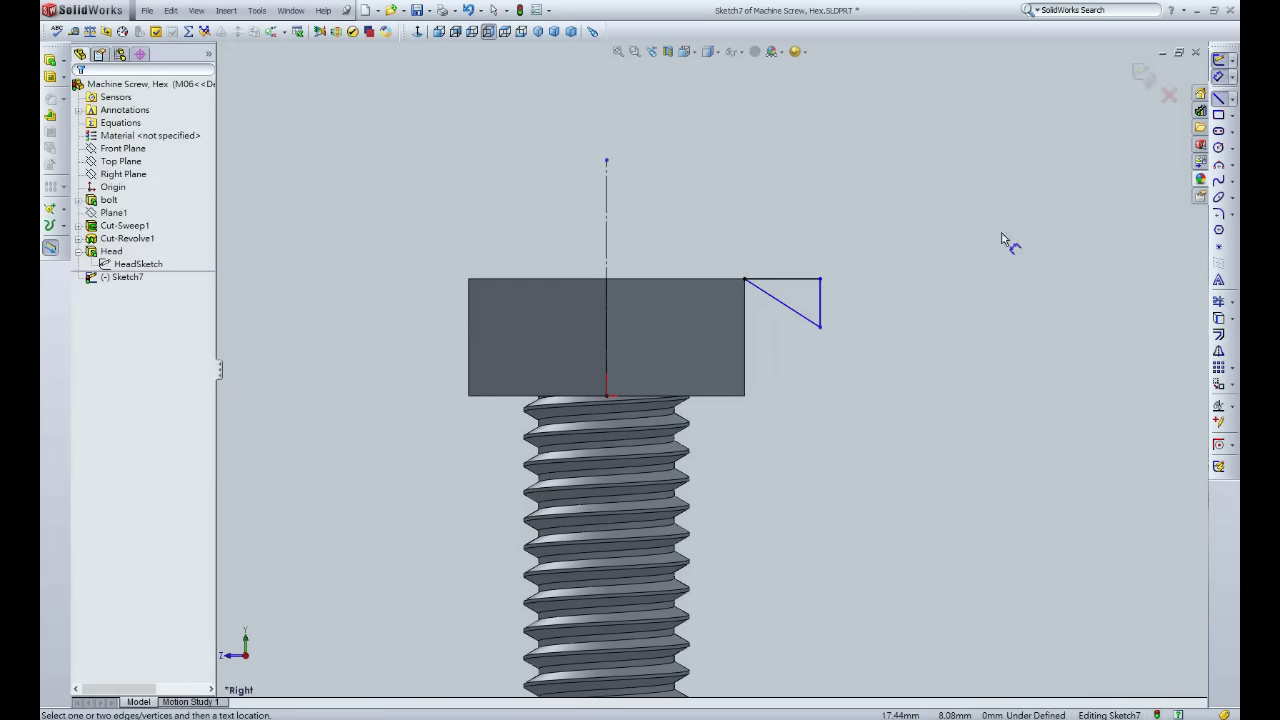
Dimension the angle between the triangle's top edge and hypotenuse as 45°.
left_click(793, 283)
left_click(800, 313)
left_click(808, 305)
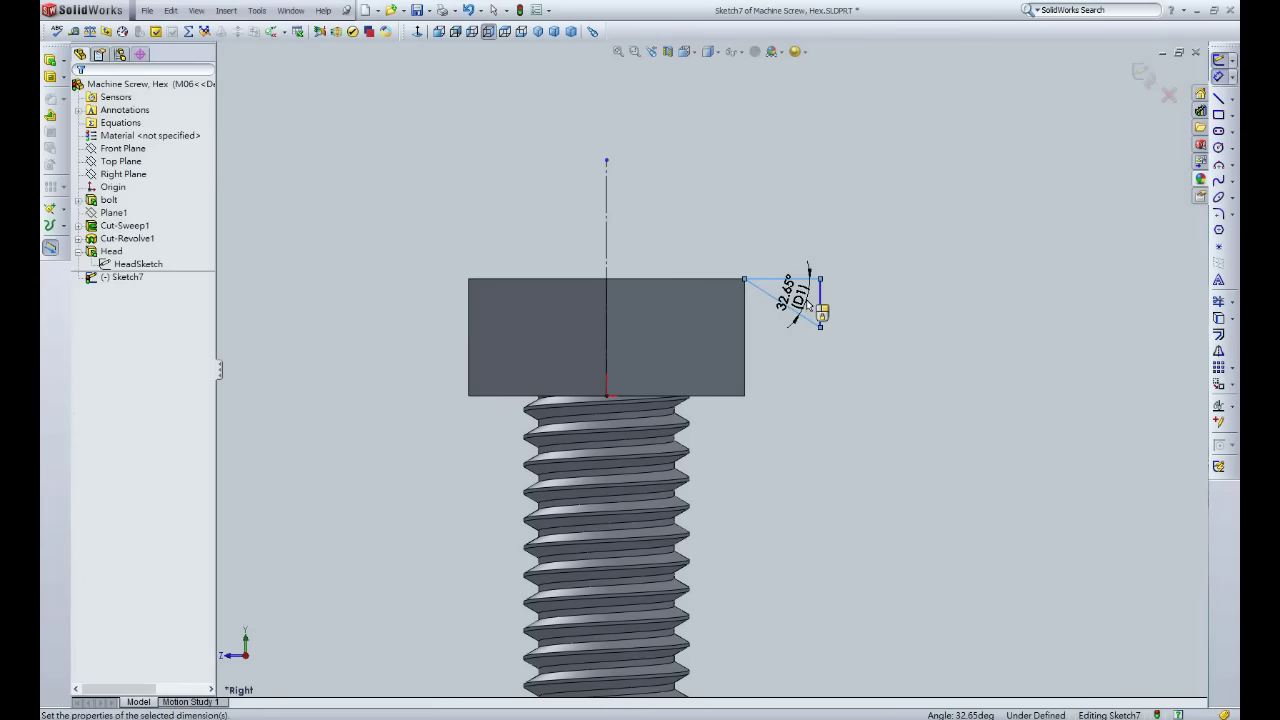
type("45")
key("Return")
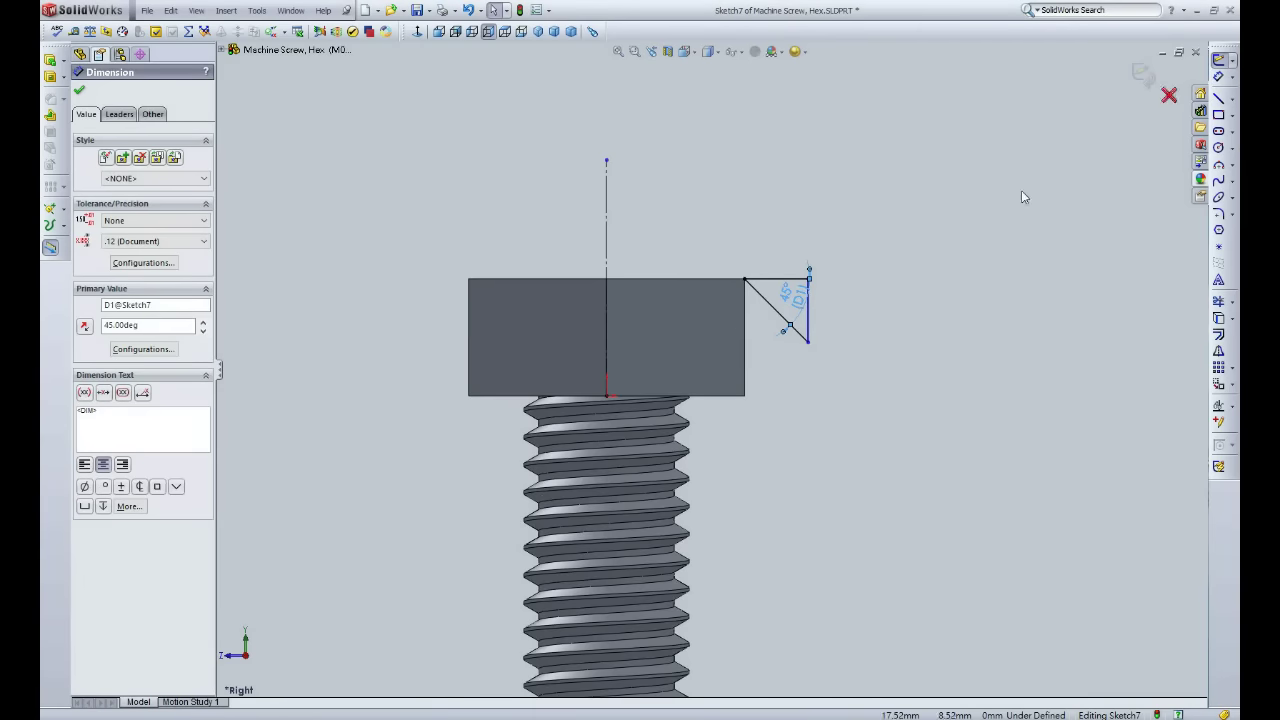
Dimension the triangle's vertical edge 14.598 mm from the centreline.
left_click(809, 330)
left_click(606, 220)
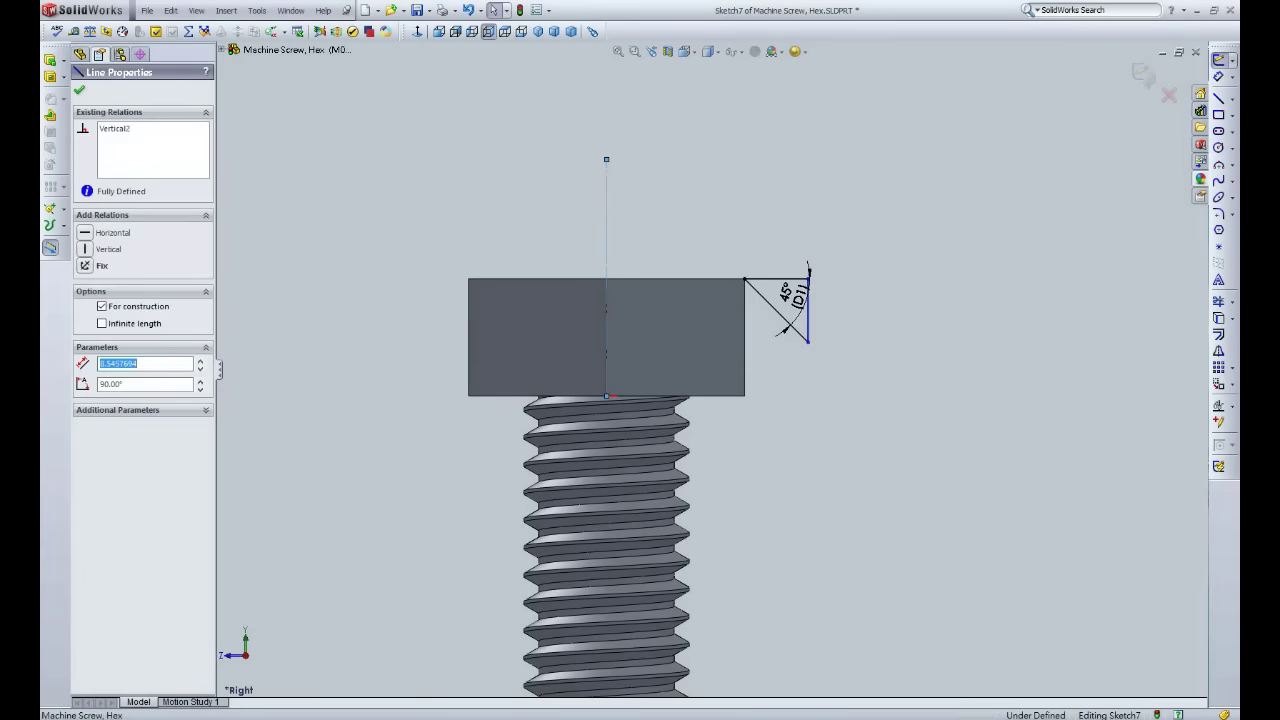
left_click(1219, 76)
left_click(808, 325)
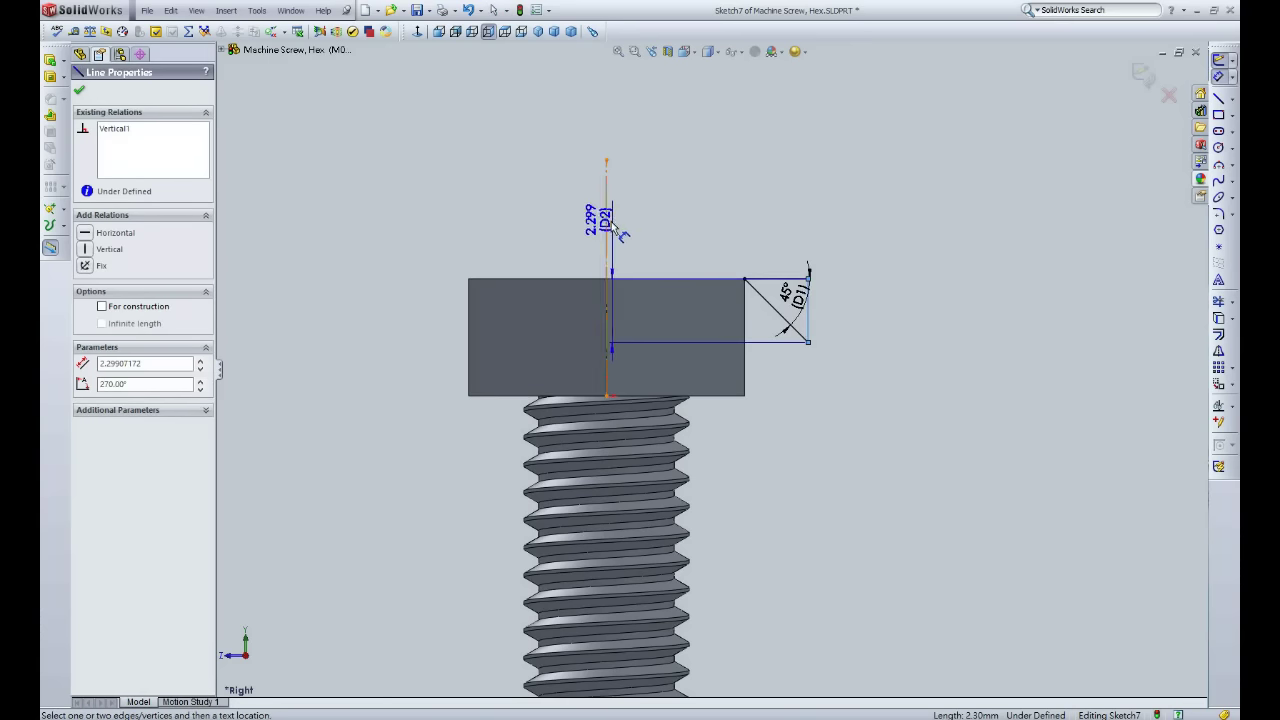
left_click(606, 200)
left_click(590, 140)
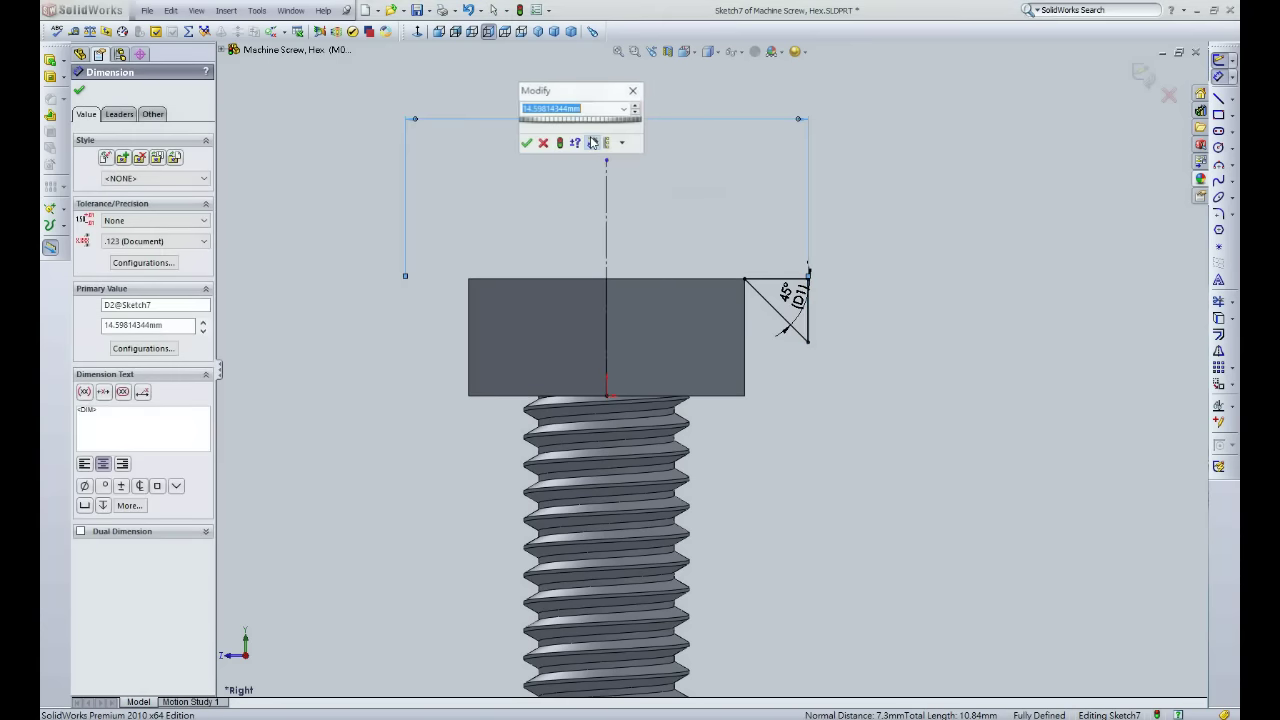
key("Return")
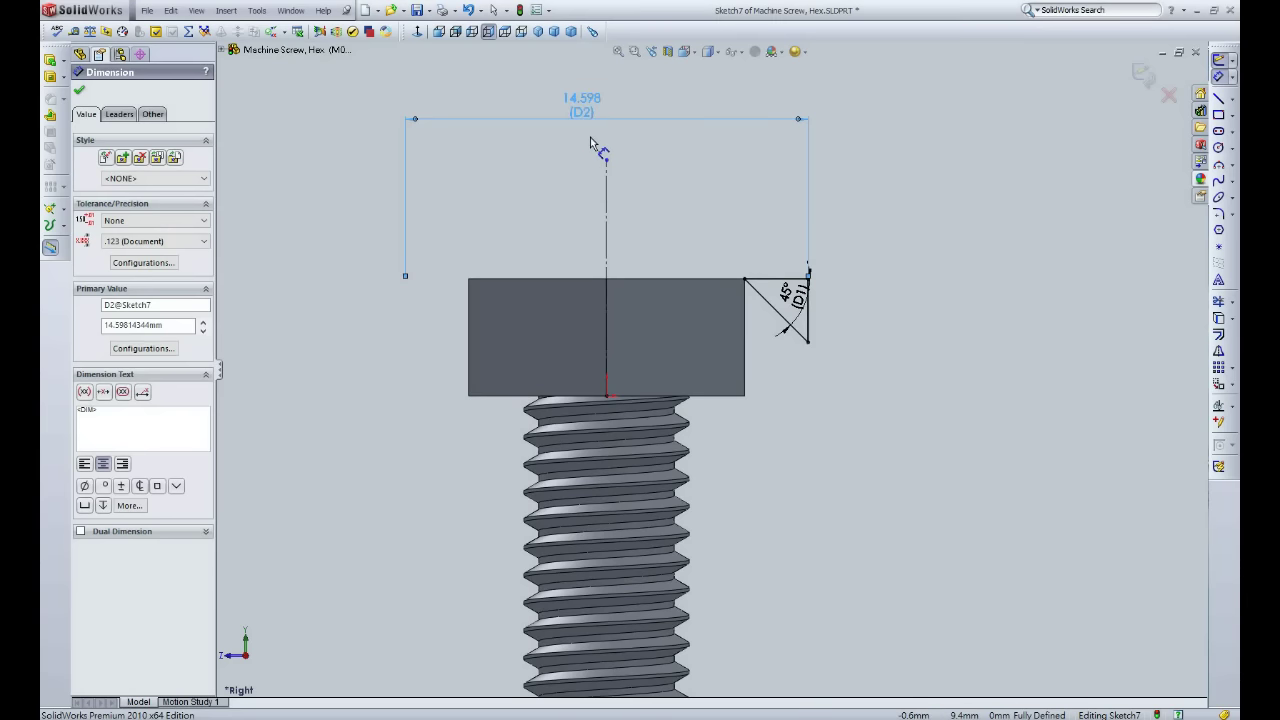
left_click(257, 10)
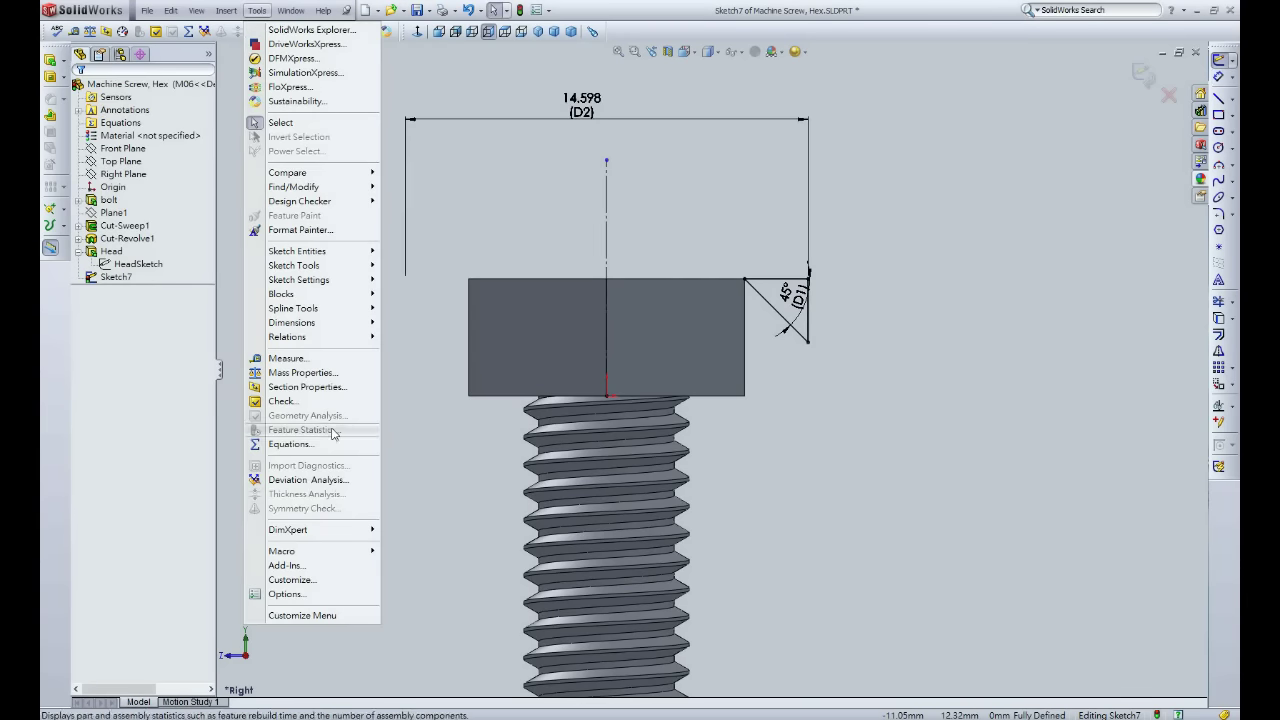
Add the equation D2 = HeadWidth@HeadSketch*2 so the chamfer width becomes 20 mm.
left_click(290, 443)
left_click_drag(785, 97, 371, 231)
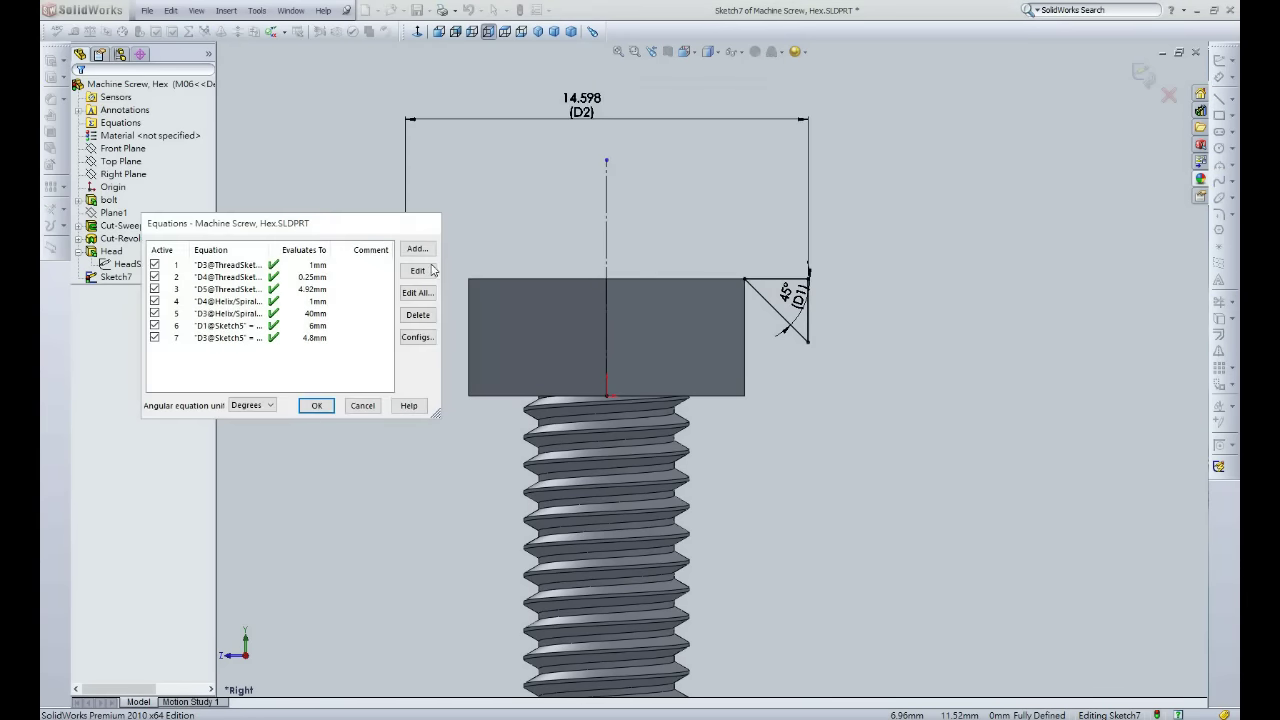
left_click(417, 249)
left_click(581, 100)
left_click(284, 245)
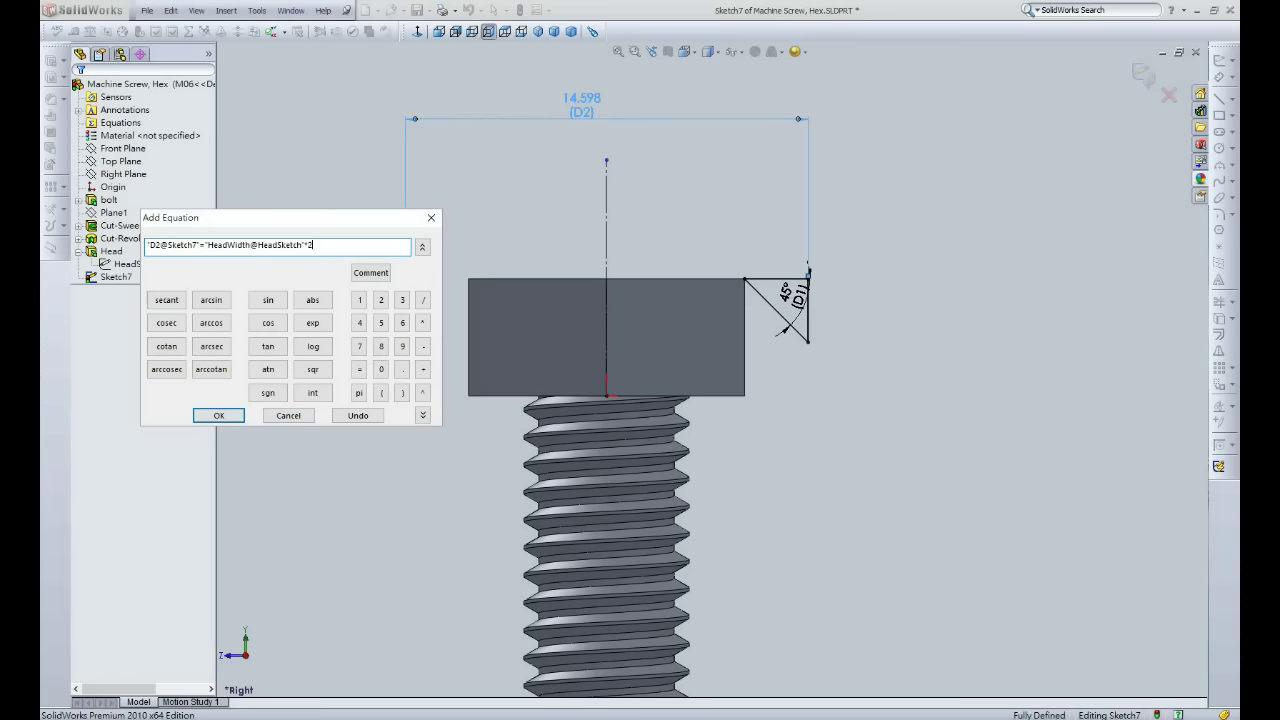
left_click(219, 415)
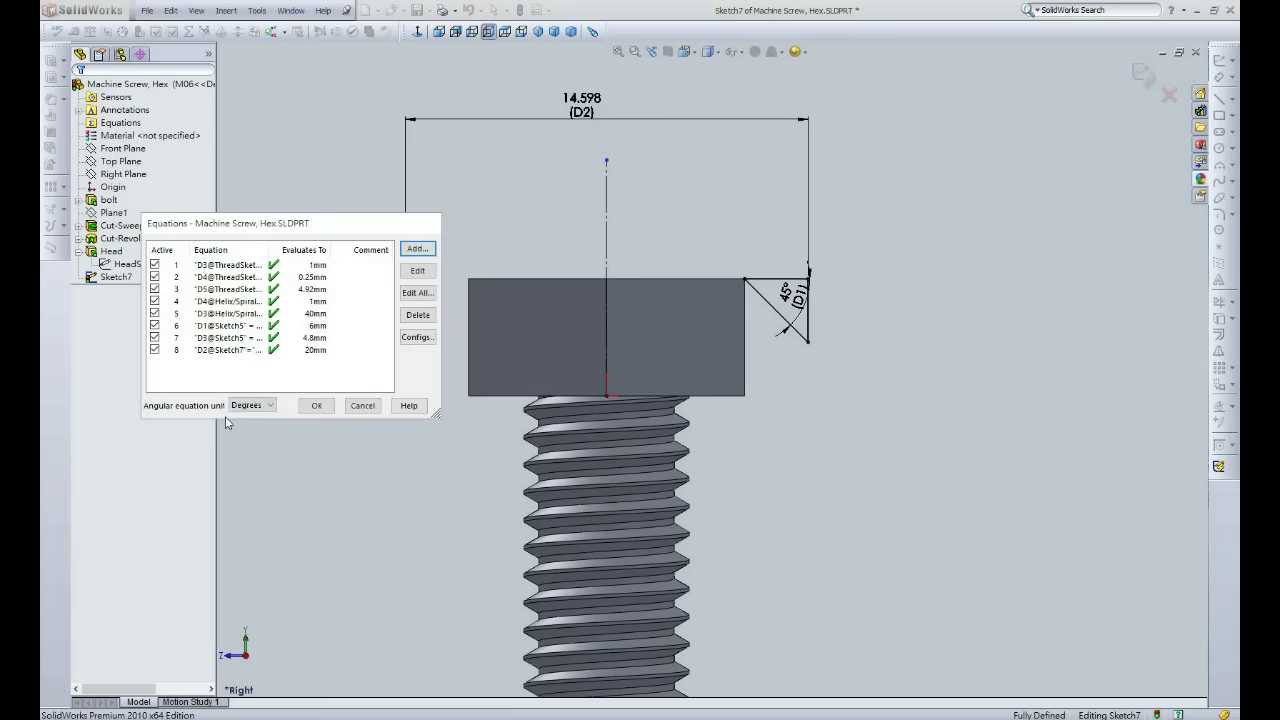
left_click(314, 410)
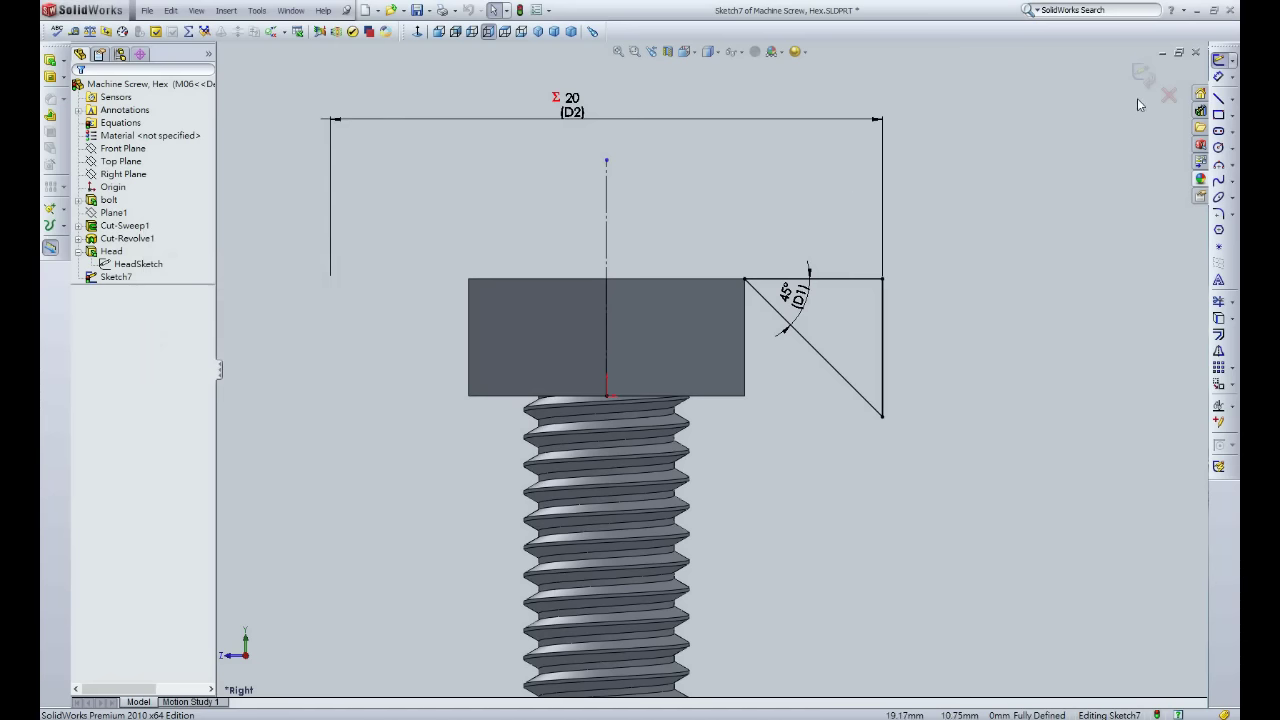
Revolve-cut Sketch7 360° about Line4 to create Cut-Revolve2, chamfering the hex head.
left_click(226, 10)
mouse_move(243, 44)
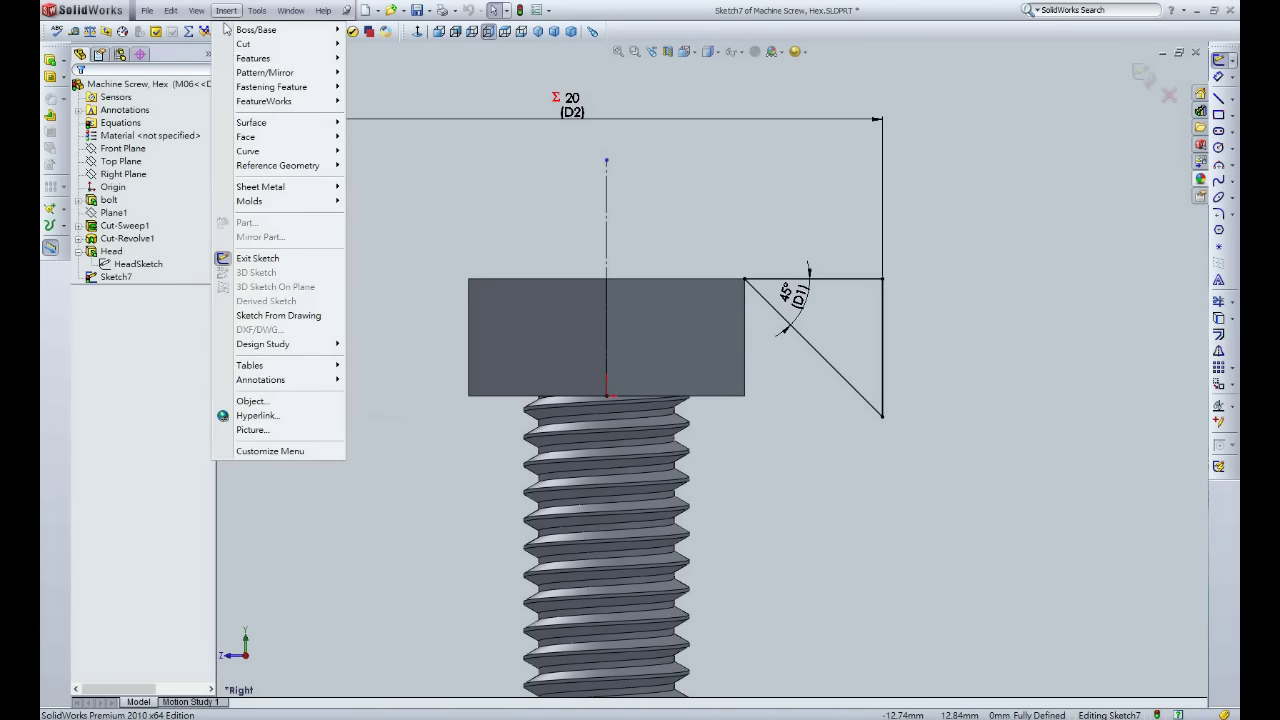
left_click(384, 58)
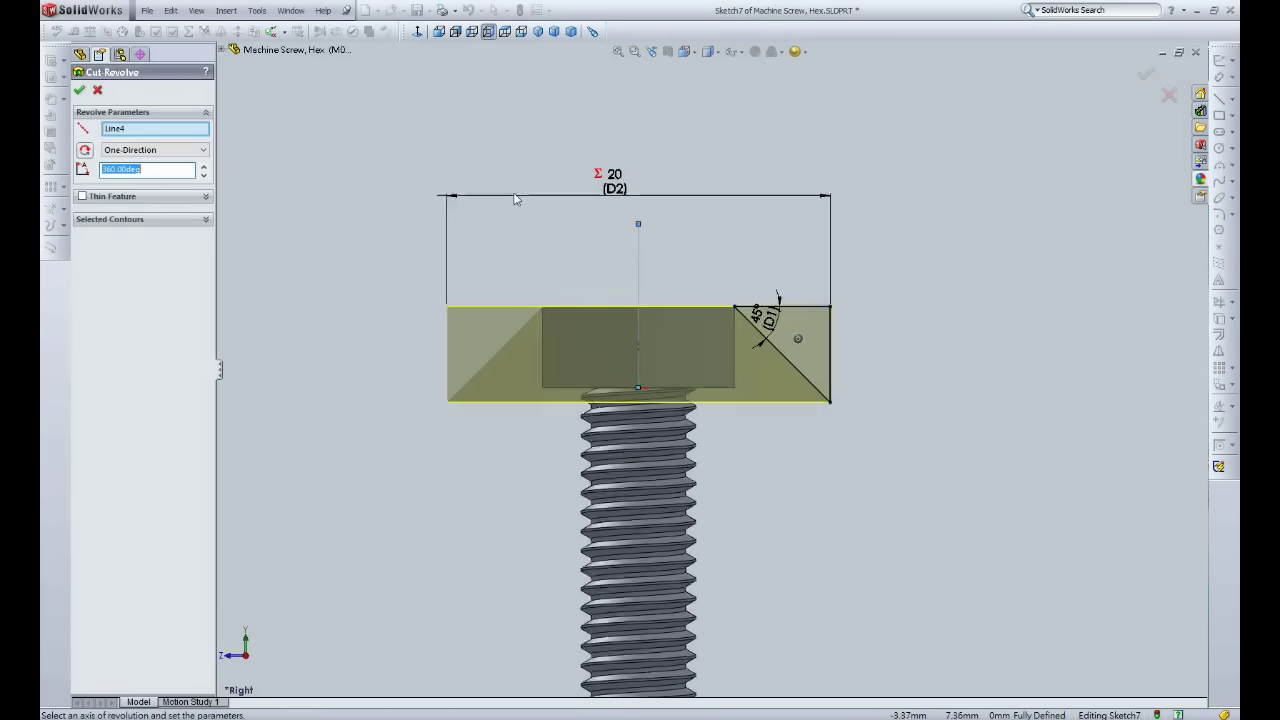
left_click(81, 90)
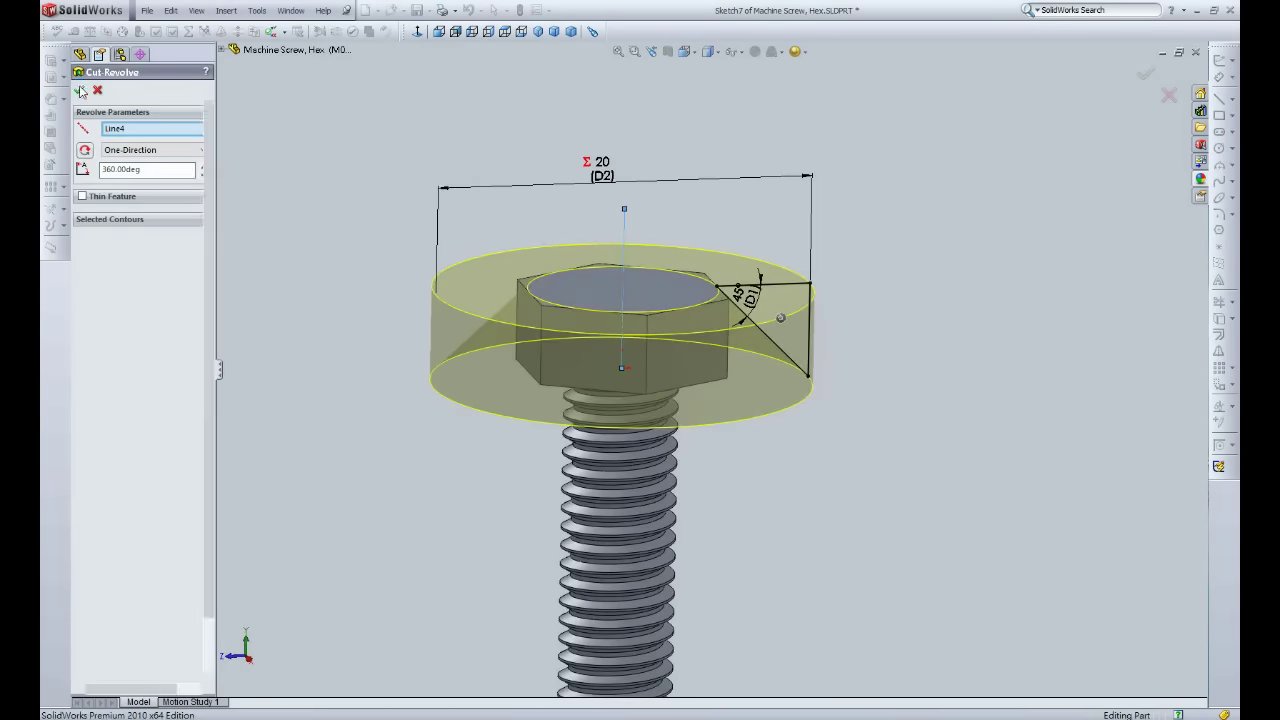
left_click(227, 11)
mouse_move(250, 365)
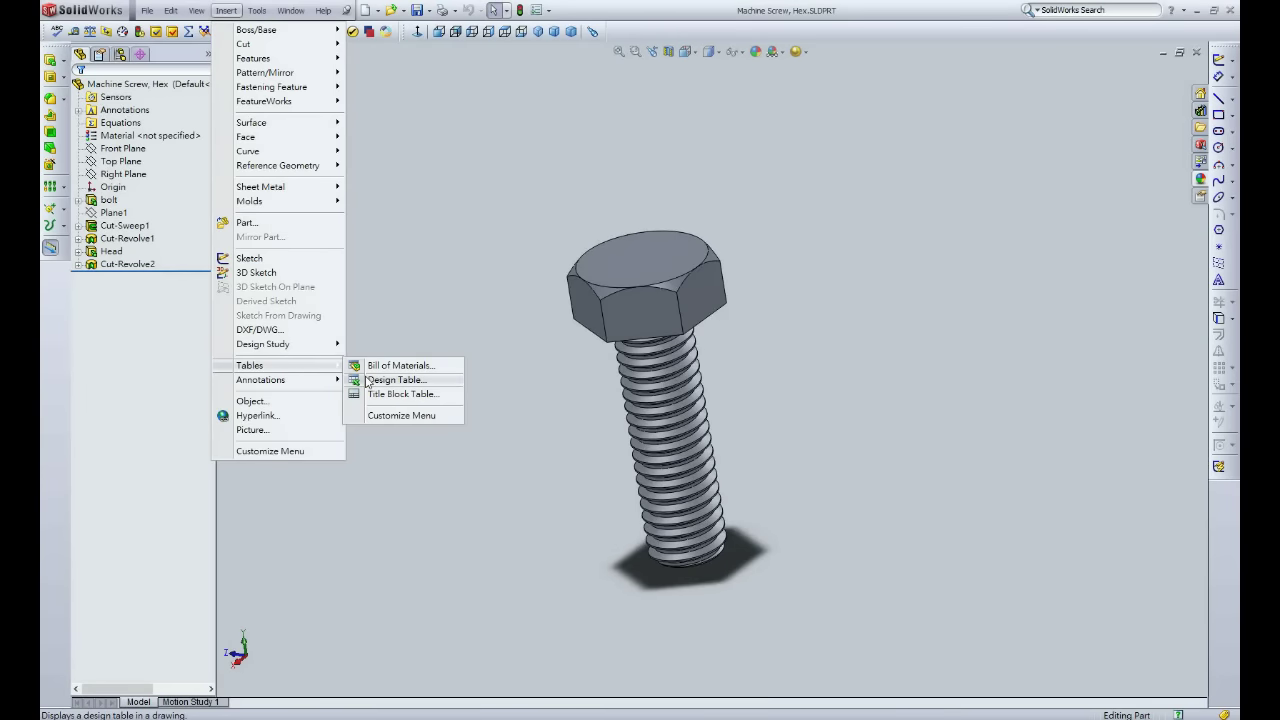
Auto-create a design table with dia, pitch, HeadWidth and HeadThk, then copy Excel rows A4:E32.
left_click(390, 380)
left_click(79, 90)
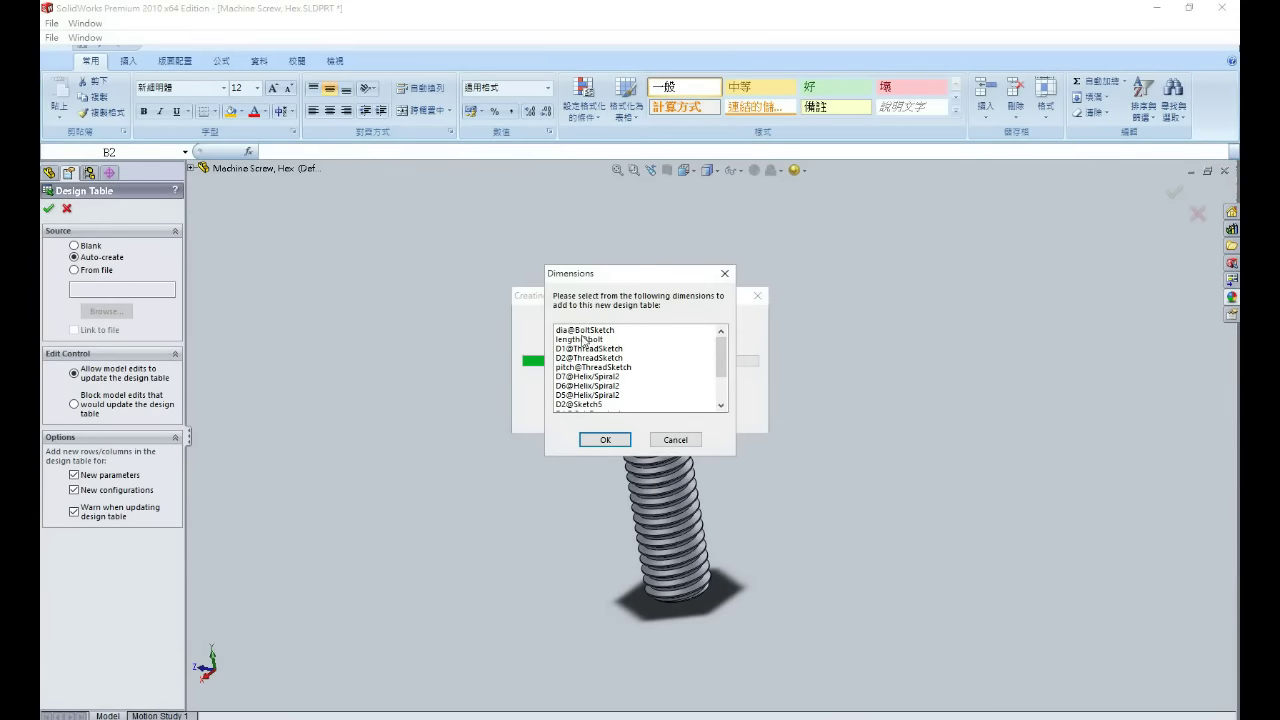
left_click(577, 332)
left_click(586, 368, "shift")
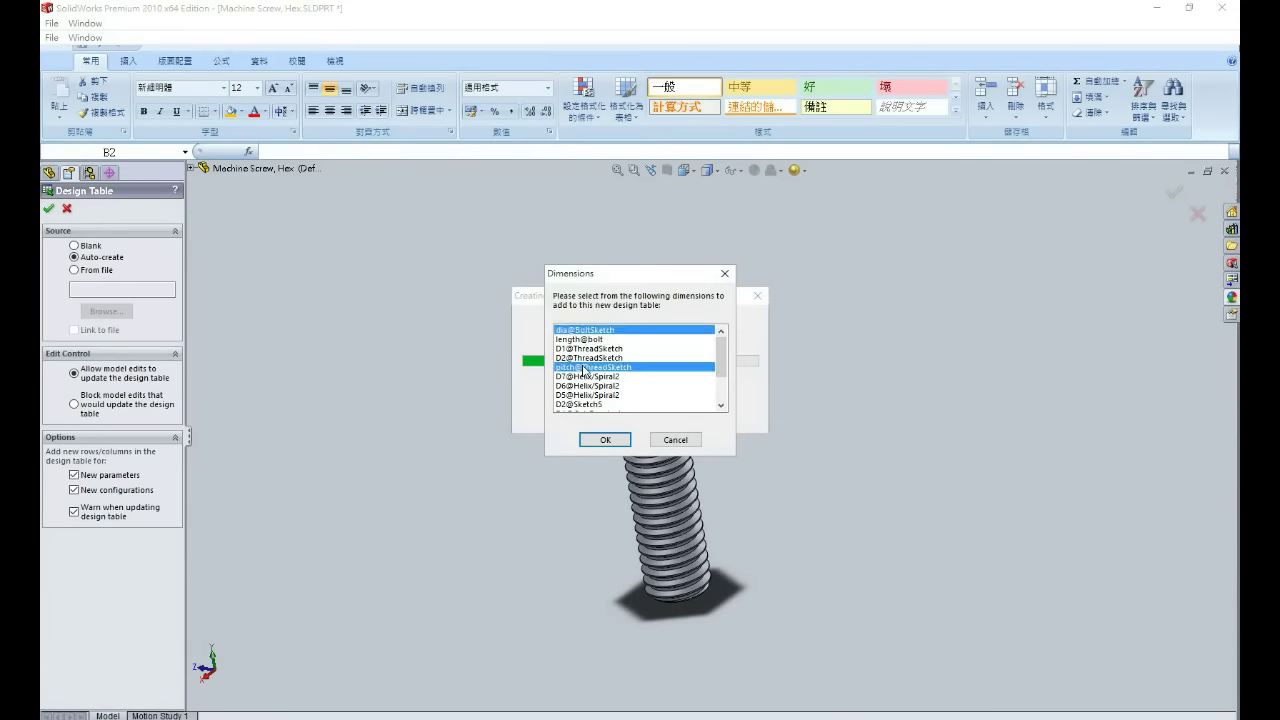
left_click(724, 390)
left_click(600, 383, "ctrl")
left_click(594, 394, "ctrl")
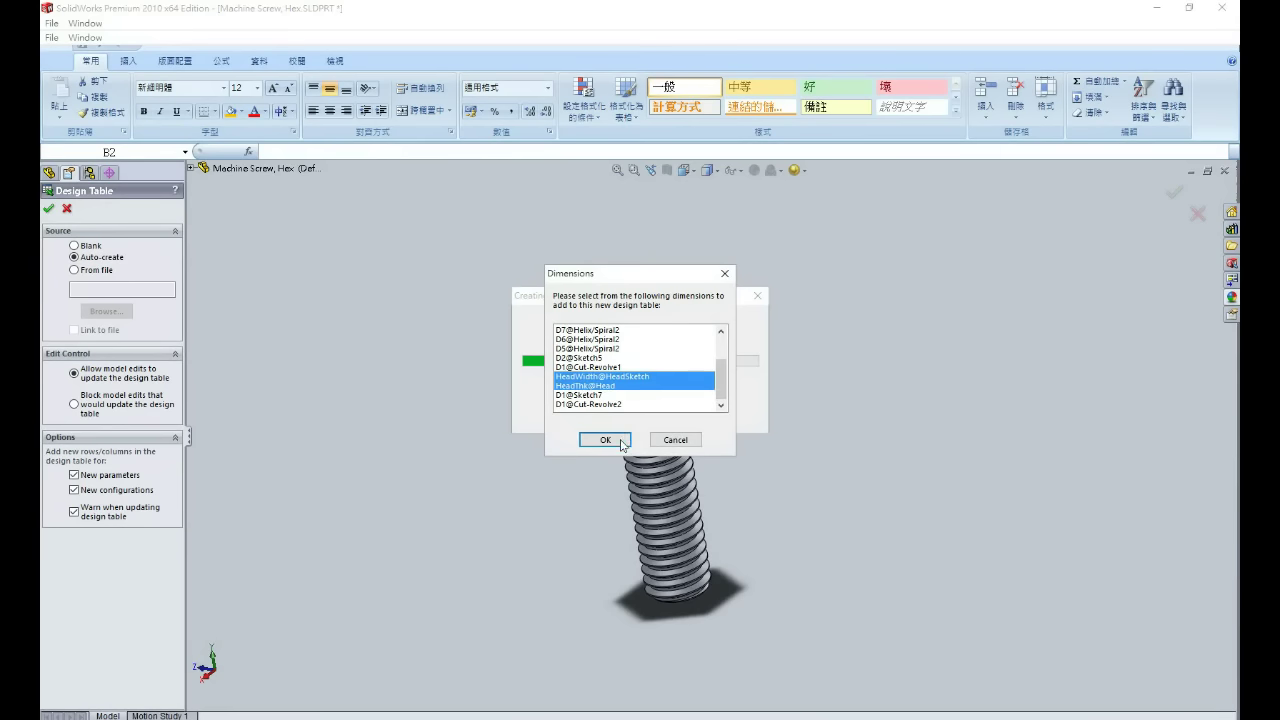
left_click(620, 440)
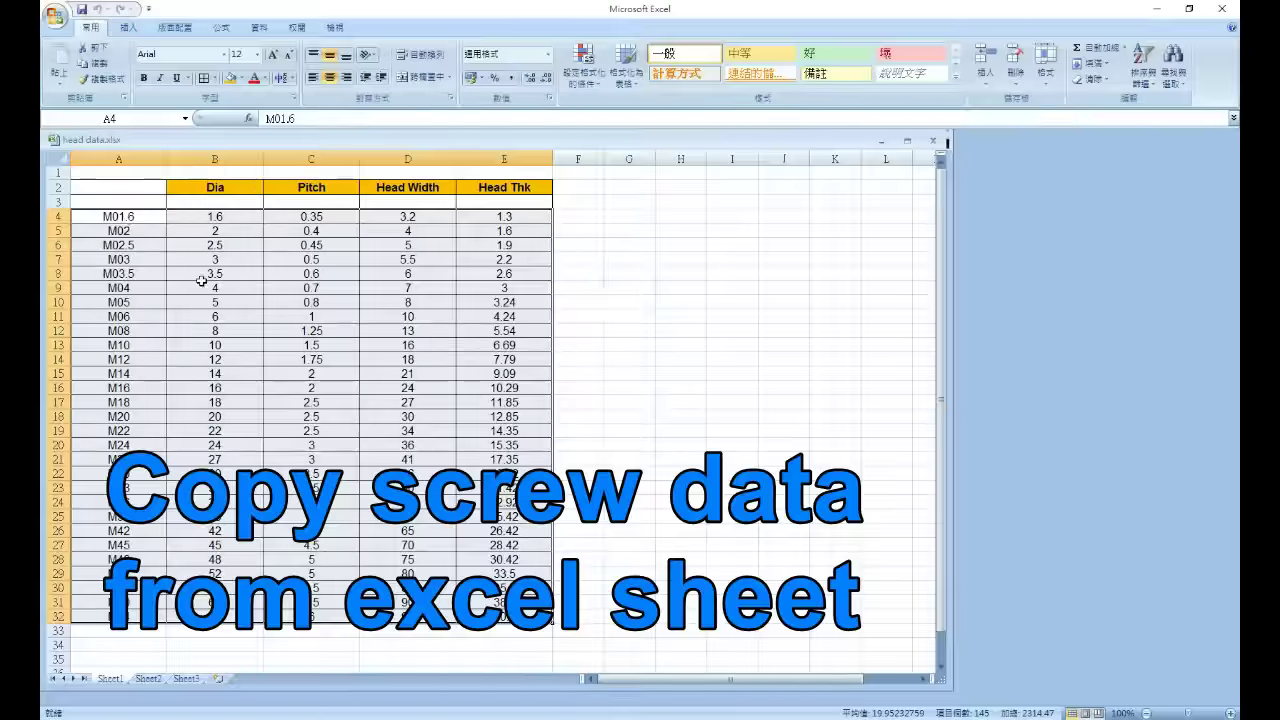
left_click_drag(118, 216, 515, 617)
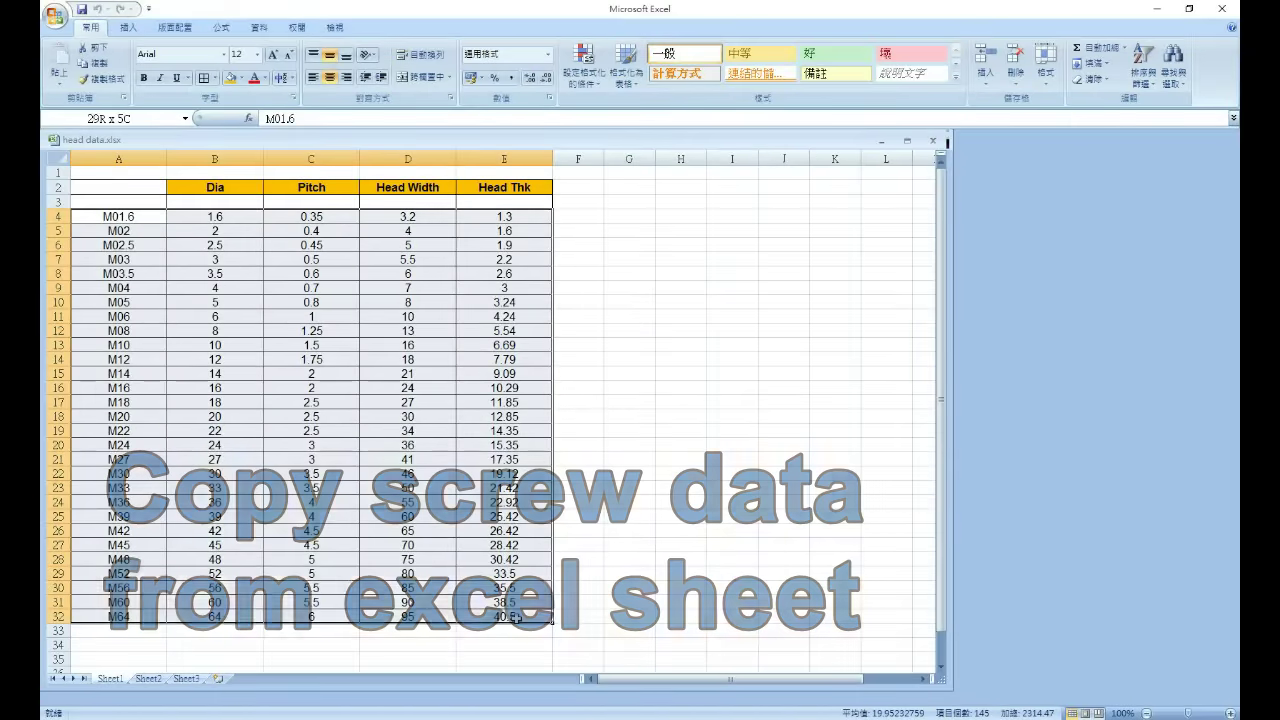
key("ctrl+c")
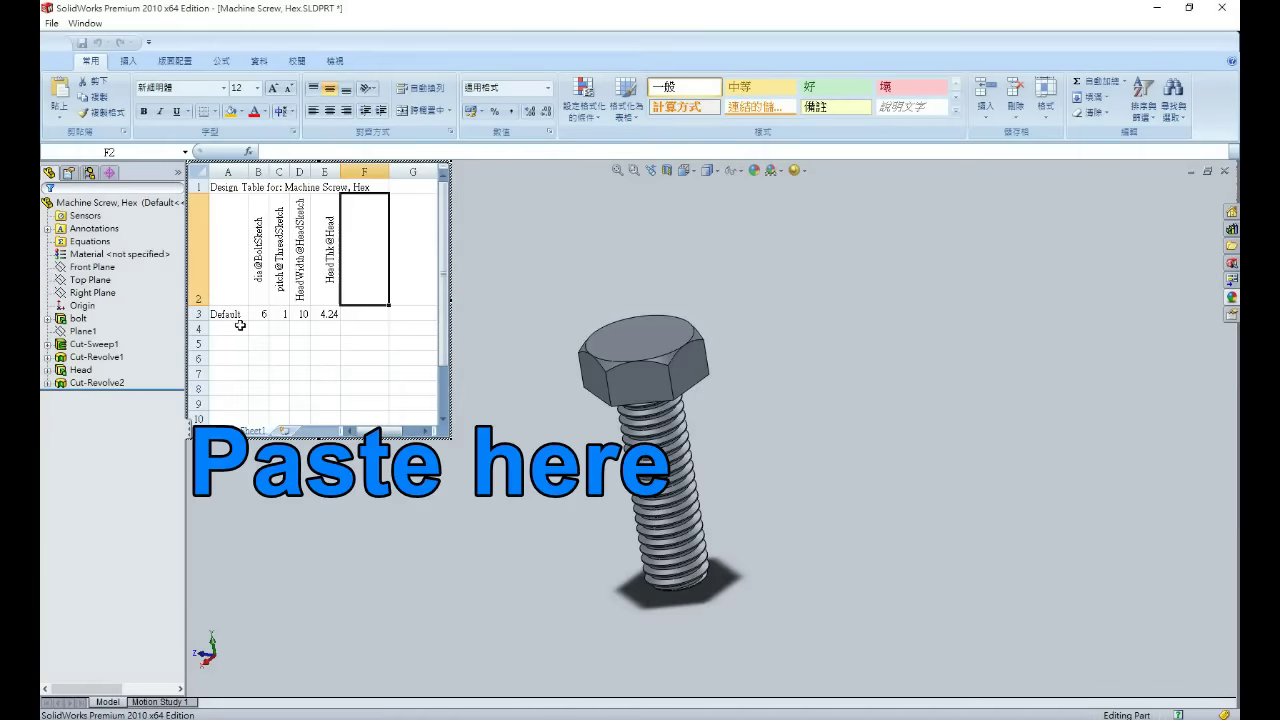
Paste the screw data at cell A4 and generate the M01.6–M64 configurations.
key("ctrl+v")
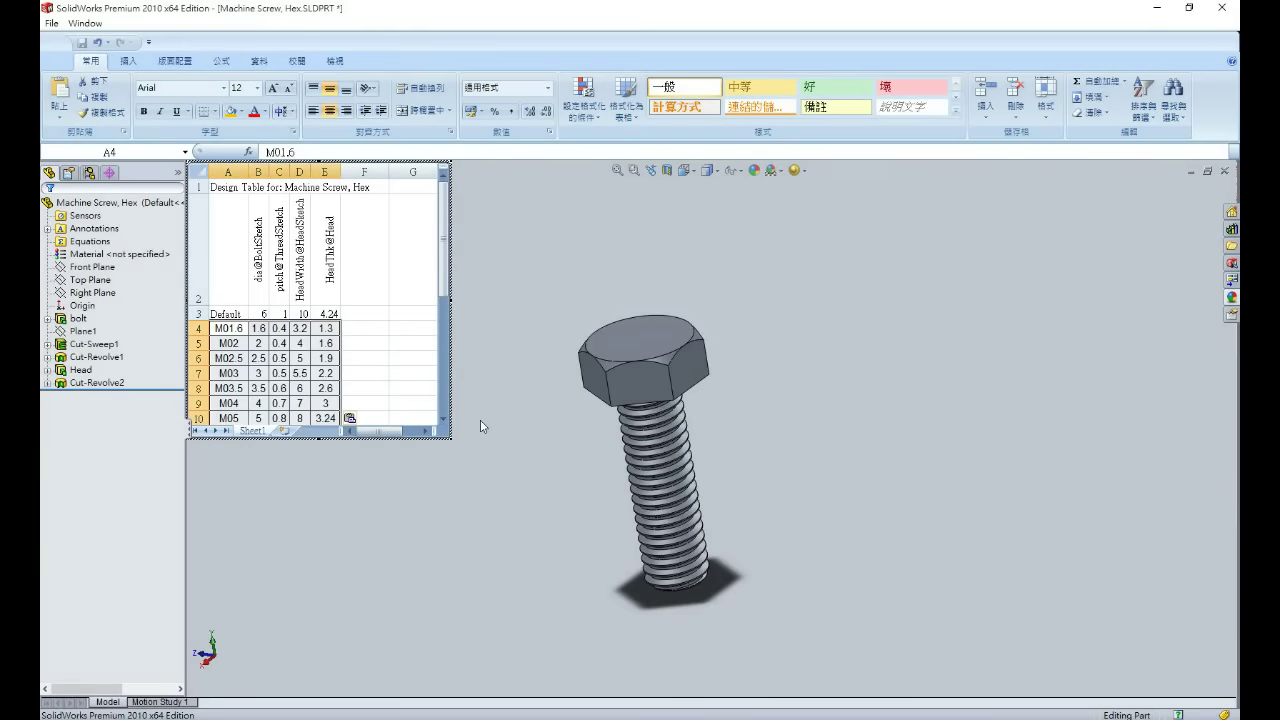
left_click(480, 422)
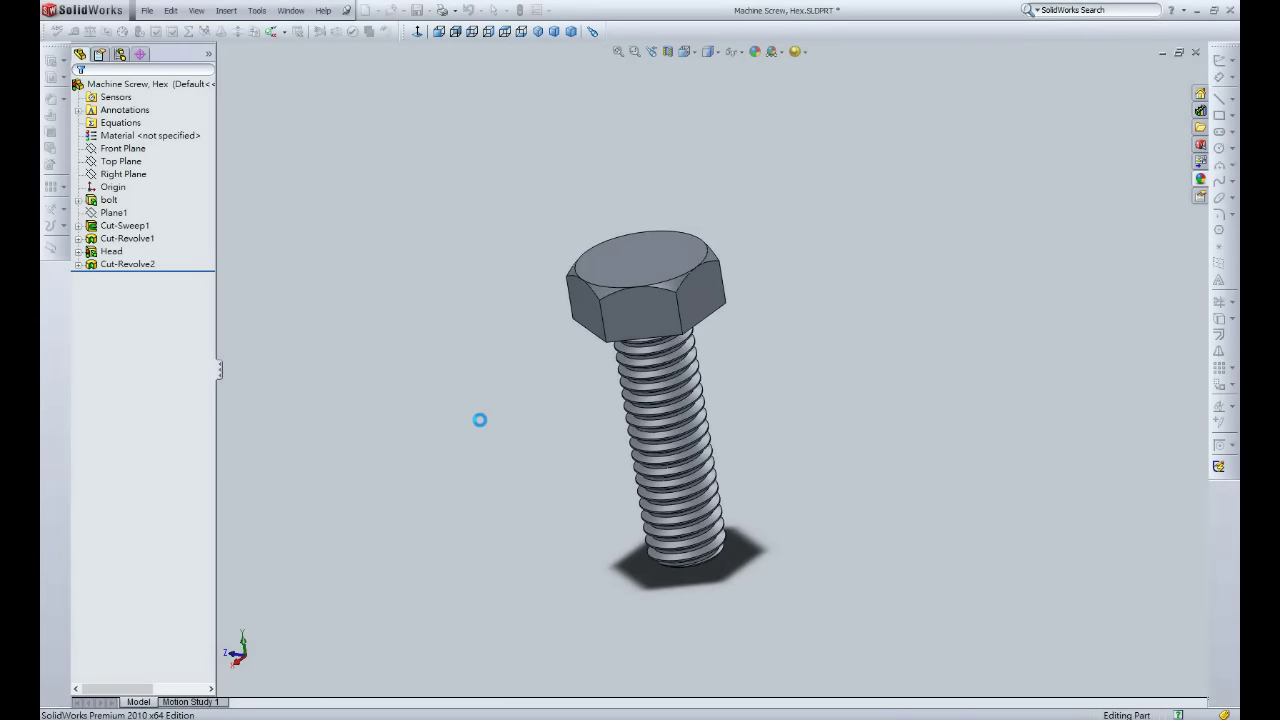
left_click(749, 522)
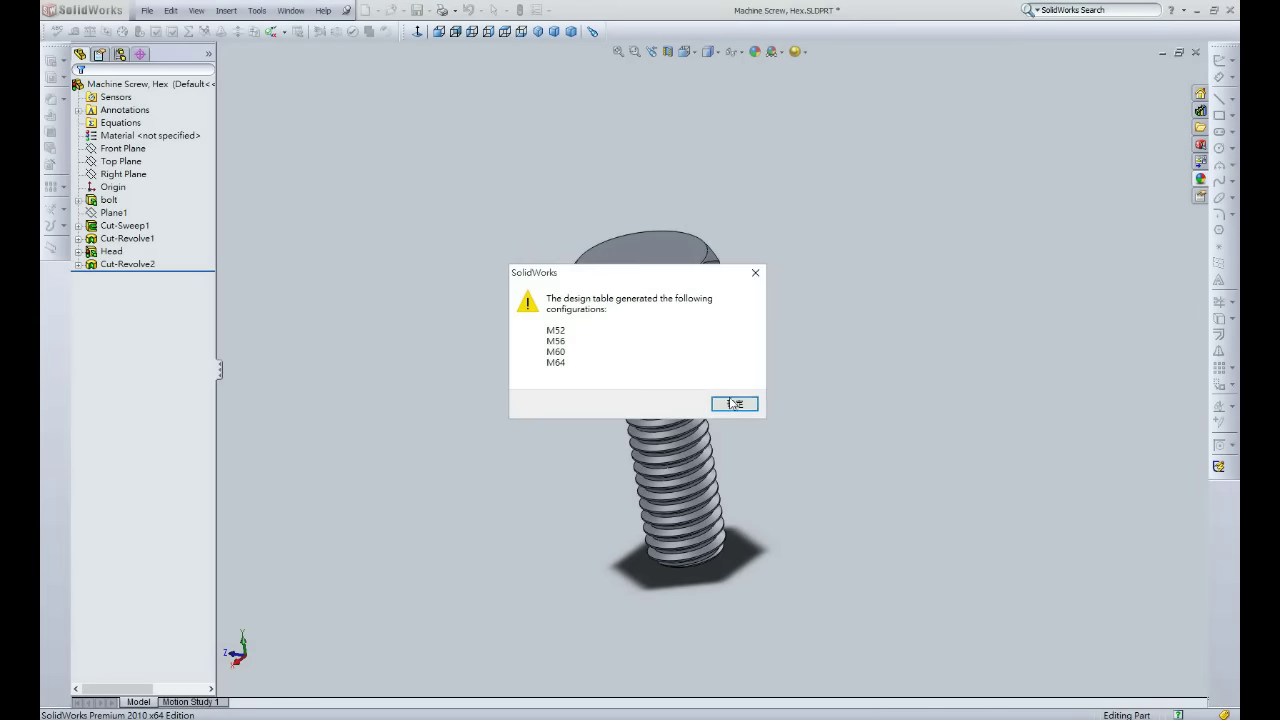
left_click(730, 403)
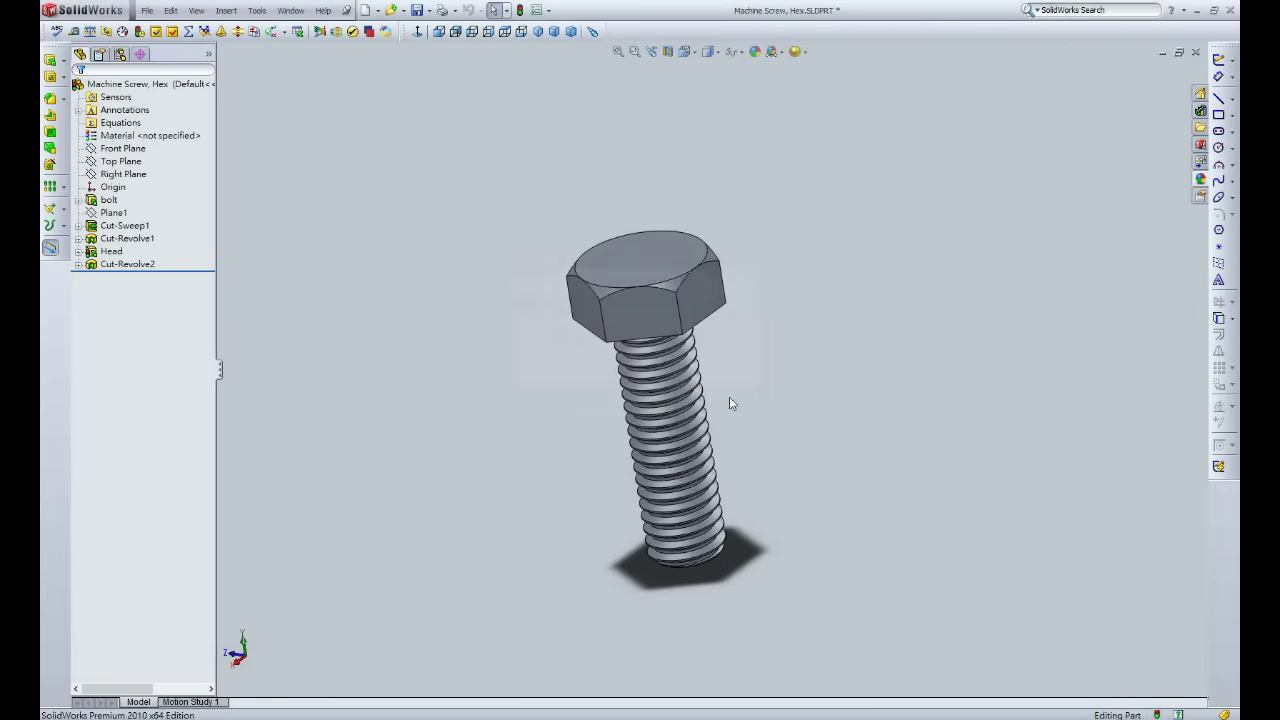
Make M02.5 the active configuration.
left_click(120, 54)
right_click(123, 163)
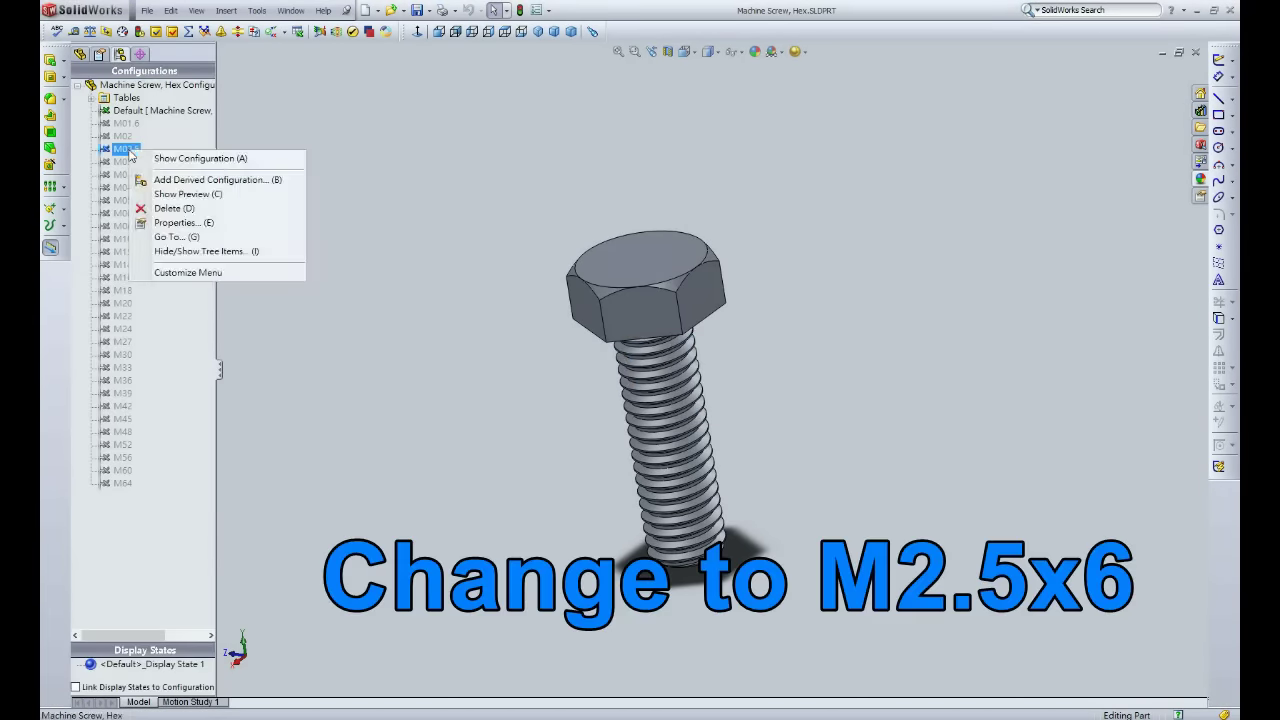
left_click(178, 159)
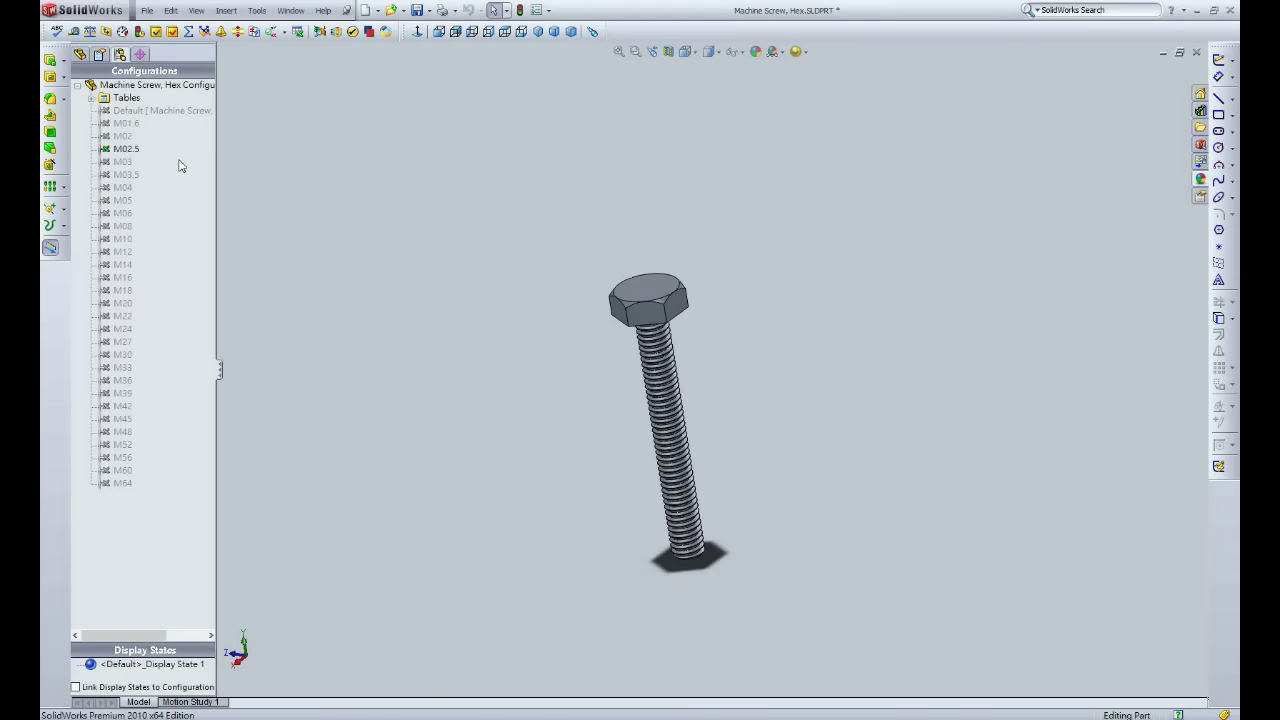
left_click(80, 55)
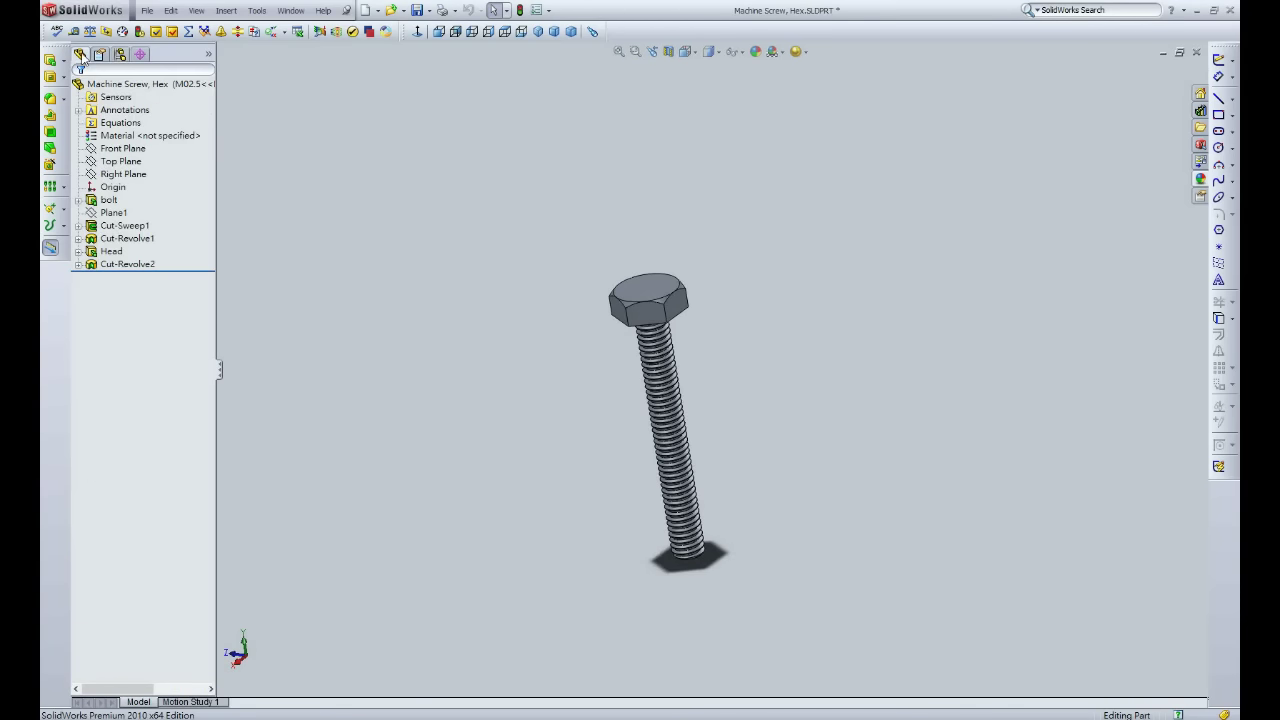
Set the bolt extrusion depth to 6 mm for an M2.5x6 screw.
right_click(112, 203)
left_click(139, 163)
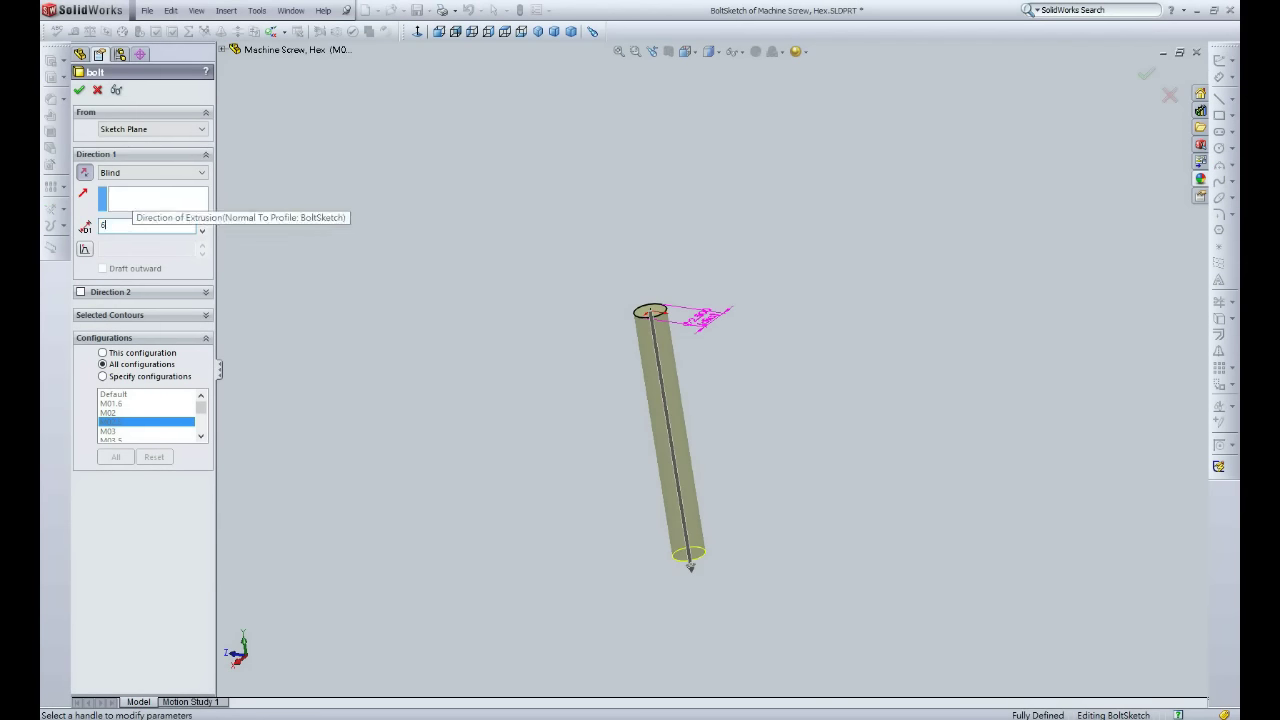
left_click(79, 91)
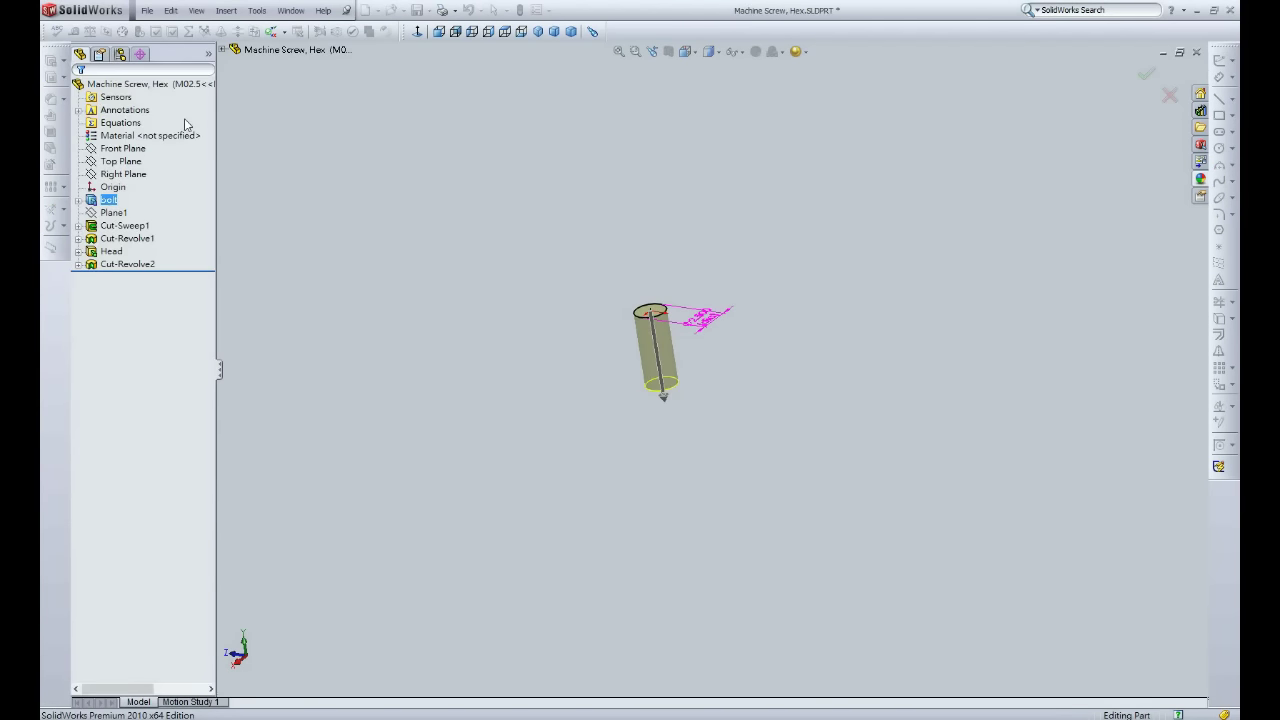
scroll(617, 351, "down", 3)
mouse_move(617, 351)
middle_mouse_down()
mouse_move(563, 277)
mouse_move(540, 357)
mouse_move(589, 477)
mouse_move(570, 418)
middle_mouse_up()
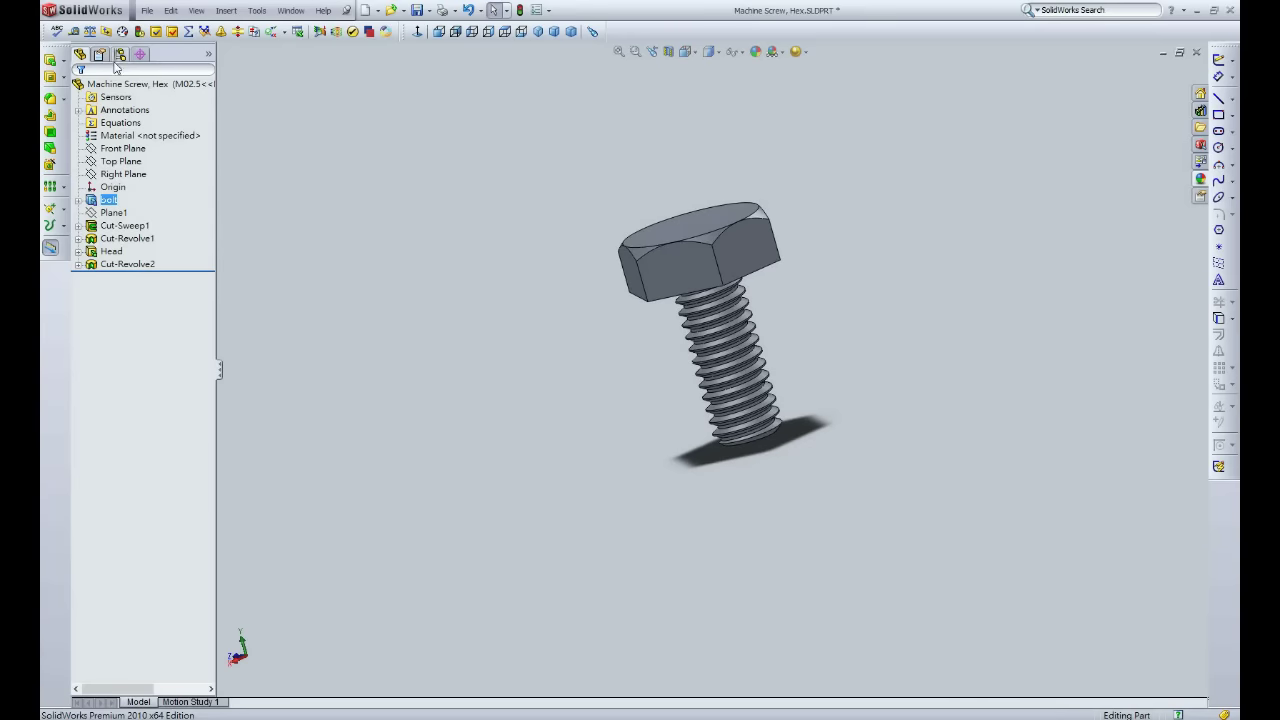
left_click(119, 55)
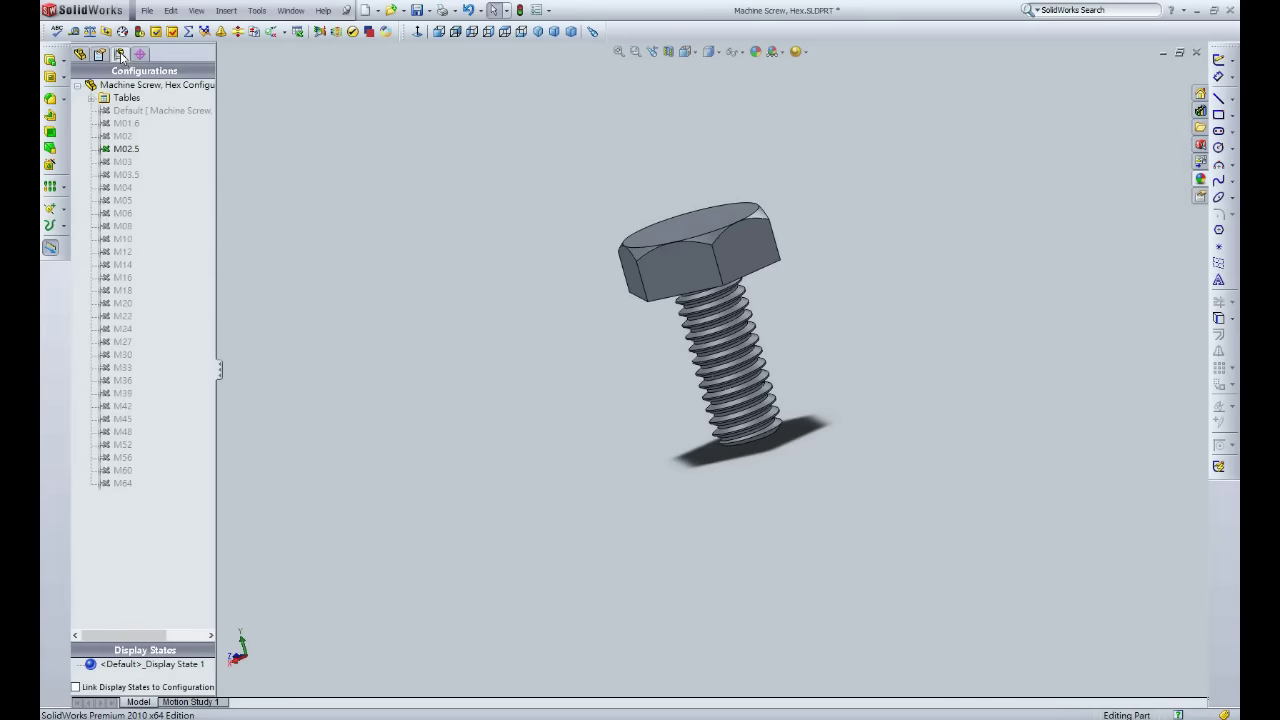
Make M42 the active configuration and fit the screw in view.
left_click(137, 408)
right_click(135, 408)
left_click(172, 412)
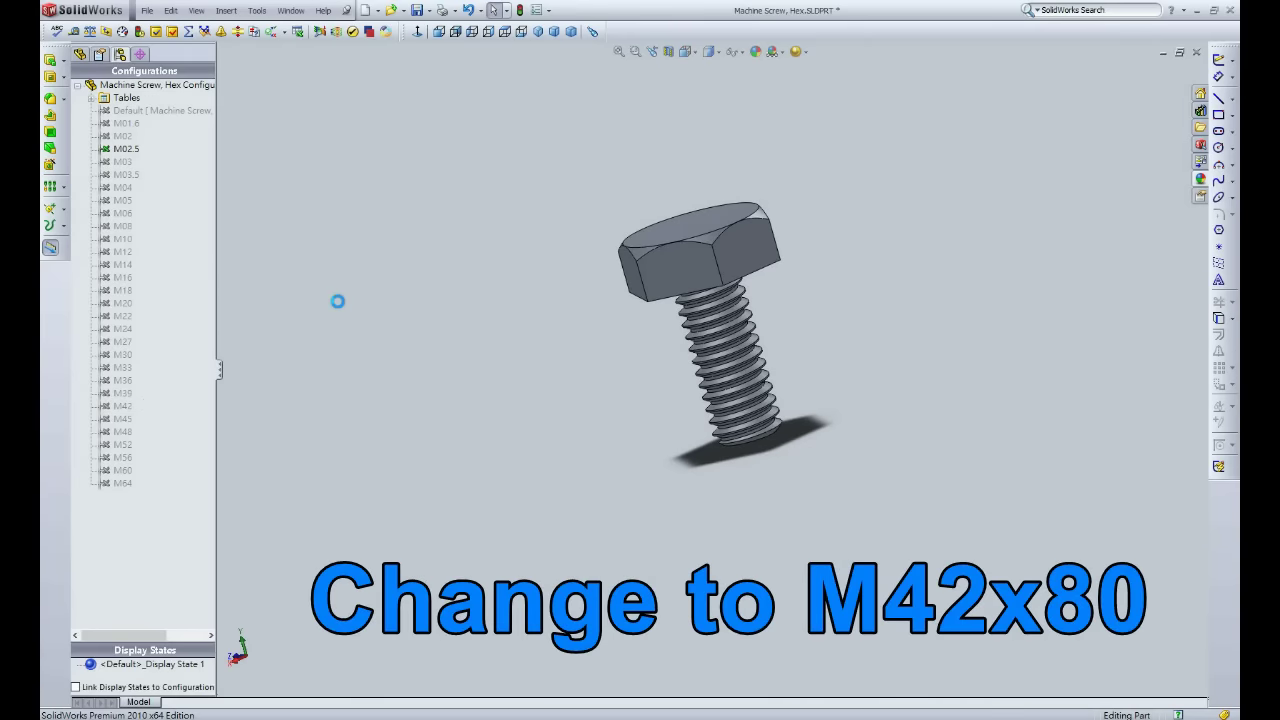
key("f")
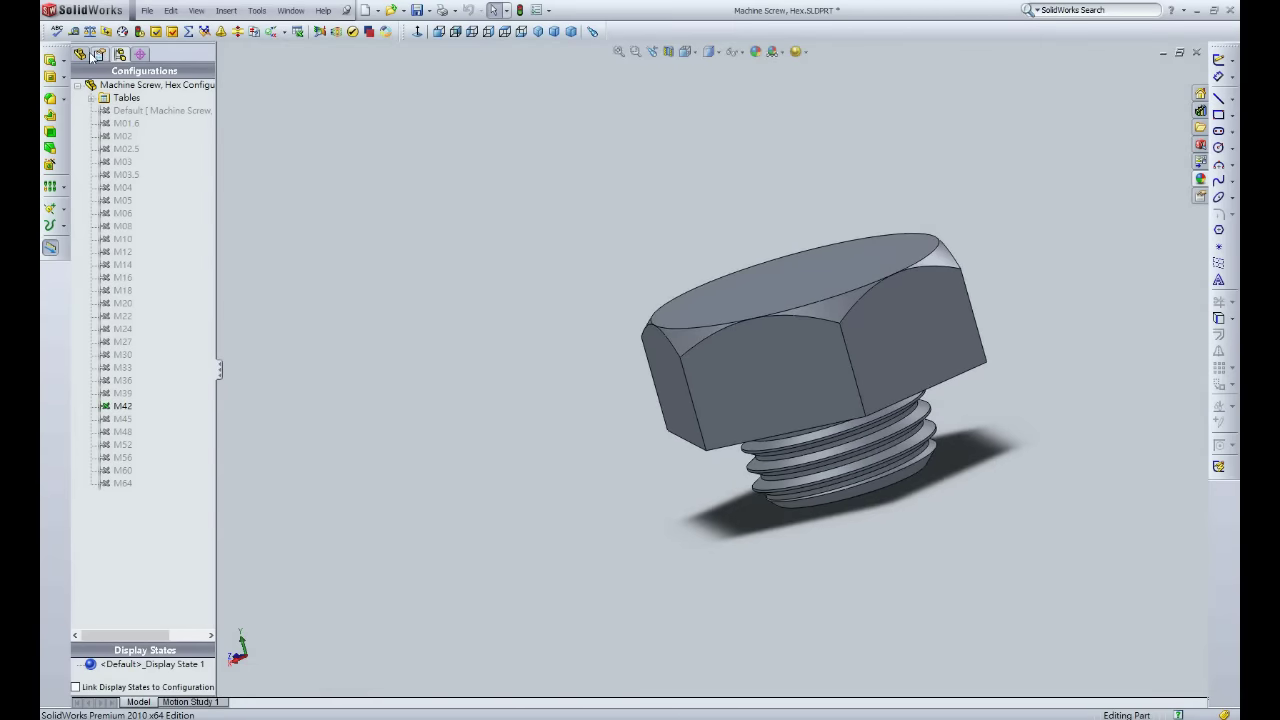
left_click(80, 54)
Lengthen the bolt extrusion to 80 mm, giving an M42x80 screw.
right_click(106, 200)
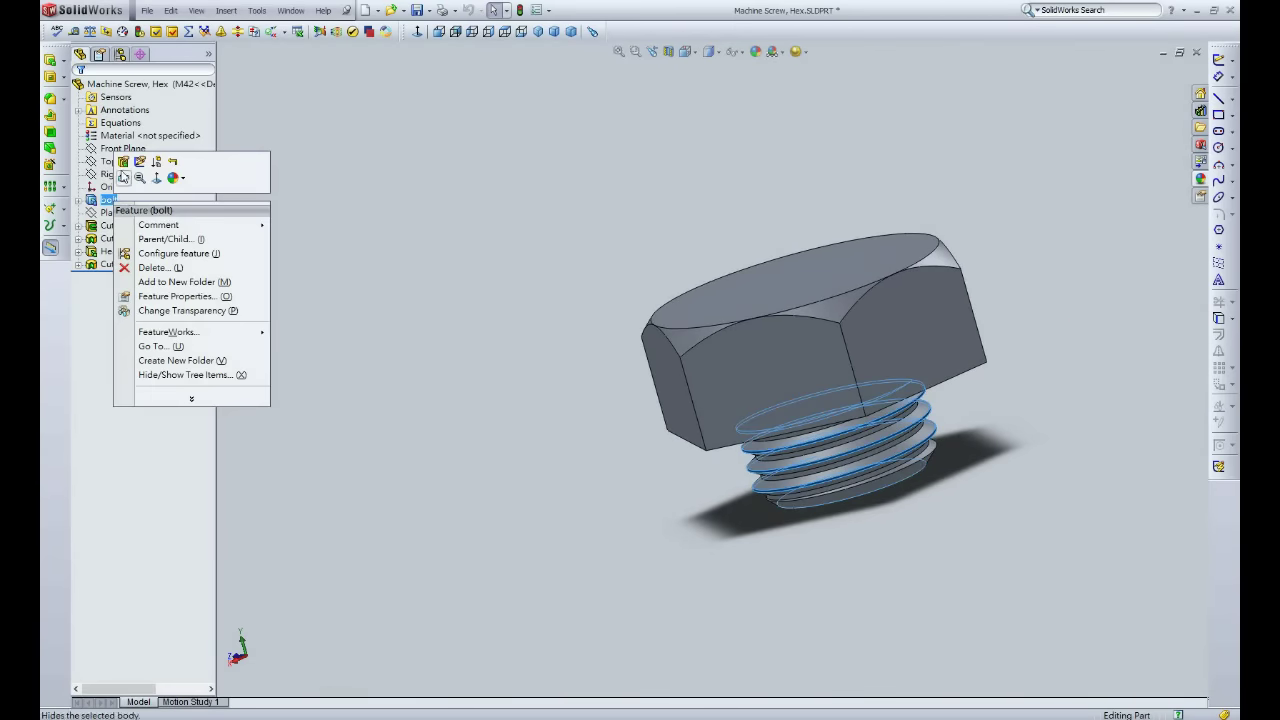
left_click(123, 161)
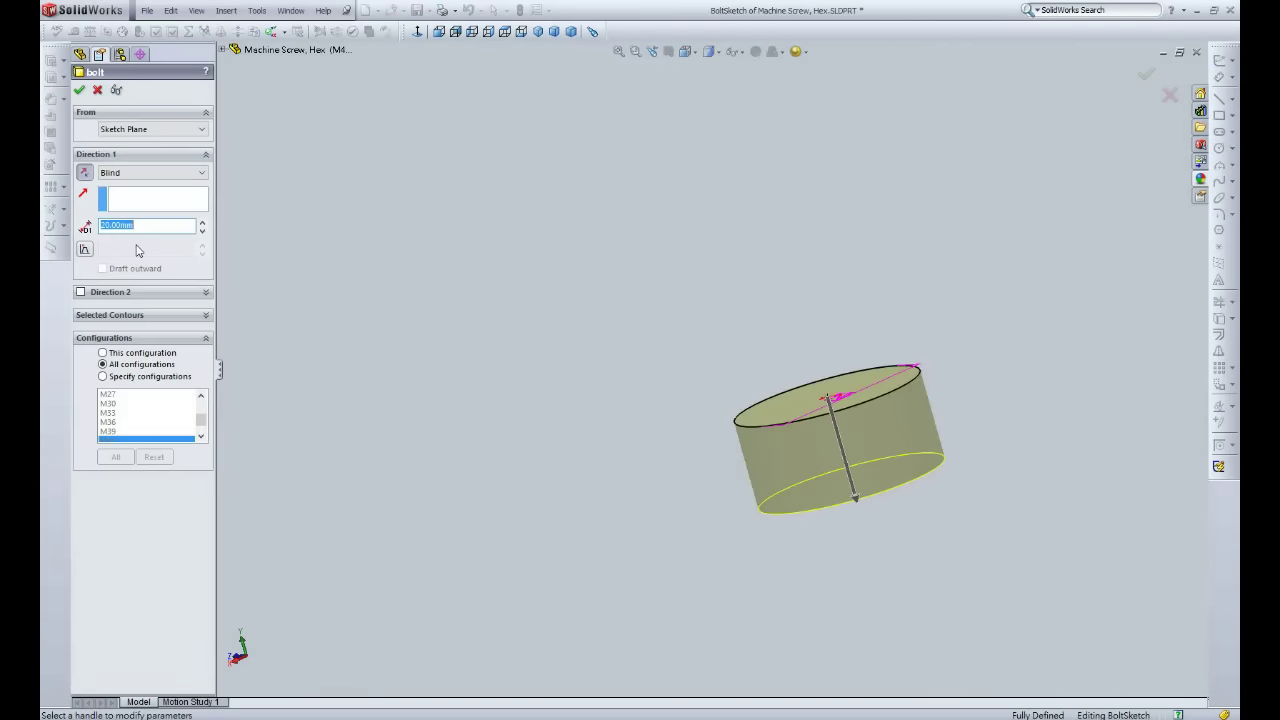
key("Return")
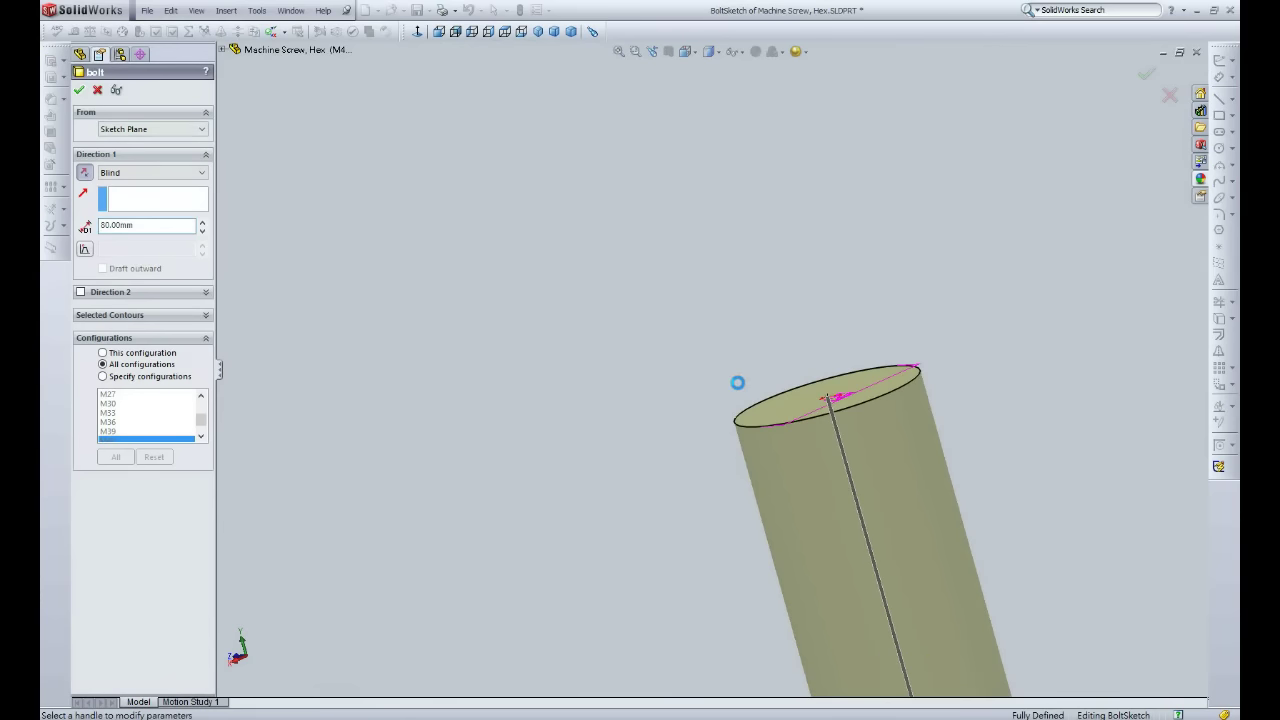
scroll(815, 397, "up", 5)
mouse_move(809, 397)
middle_mouse_down()
mouse_move(776, 406)
mouse_move(885, 391)
middle_mouse_up()
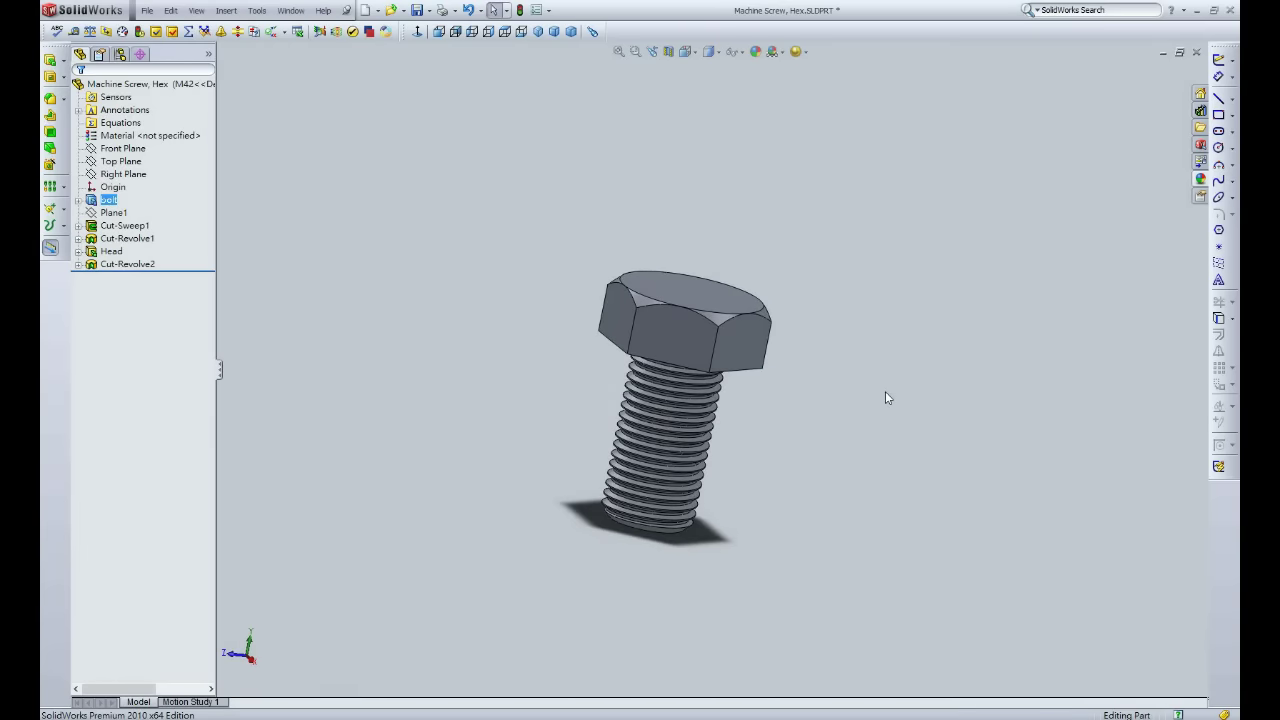